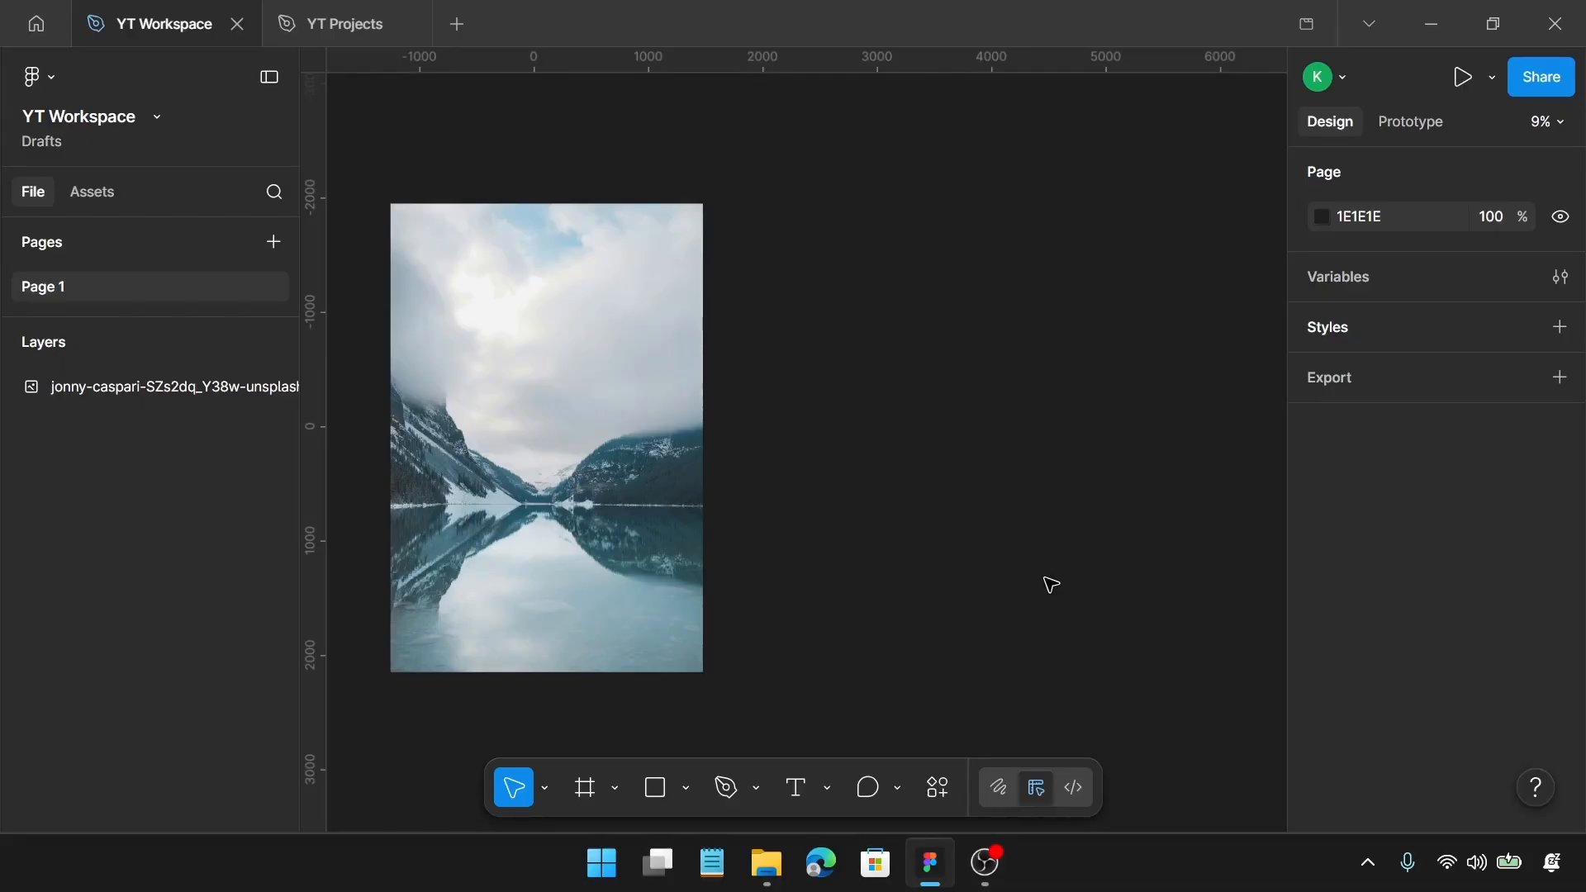
Step: Add a frame from the 1440 × 1024 Desktop preset and set its height to 960
key("f")
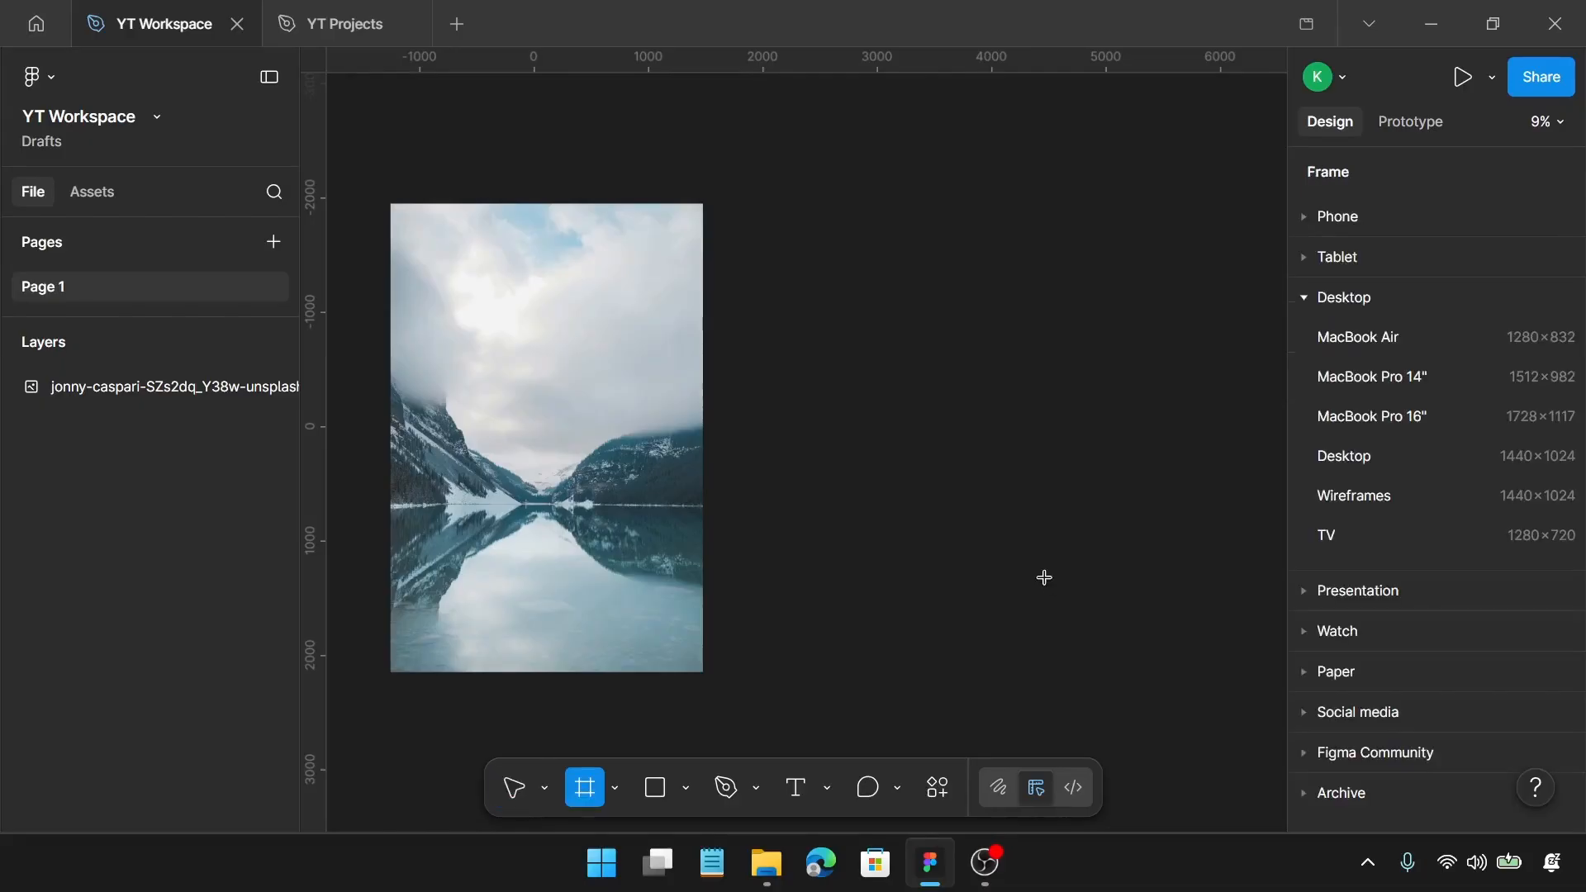
left_click(1395, 450)
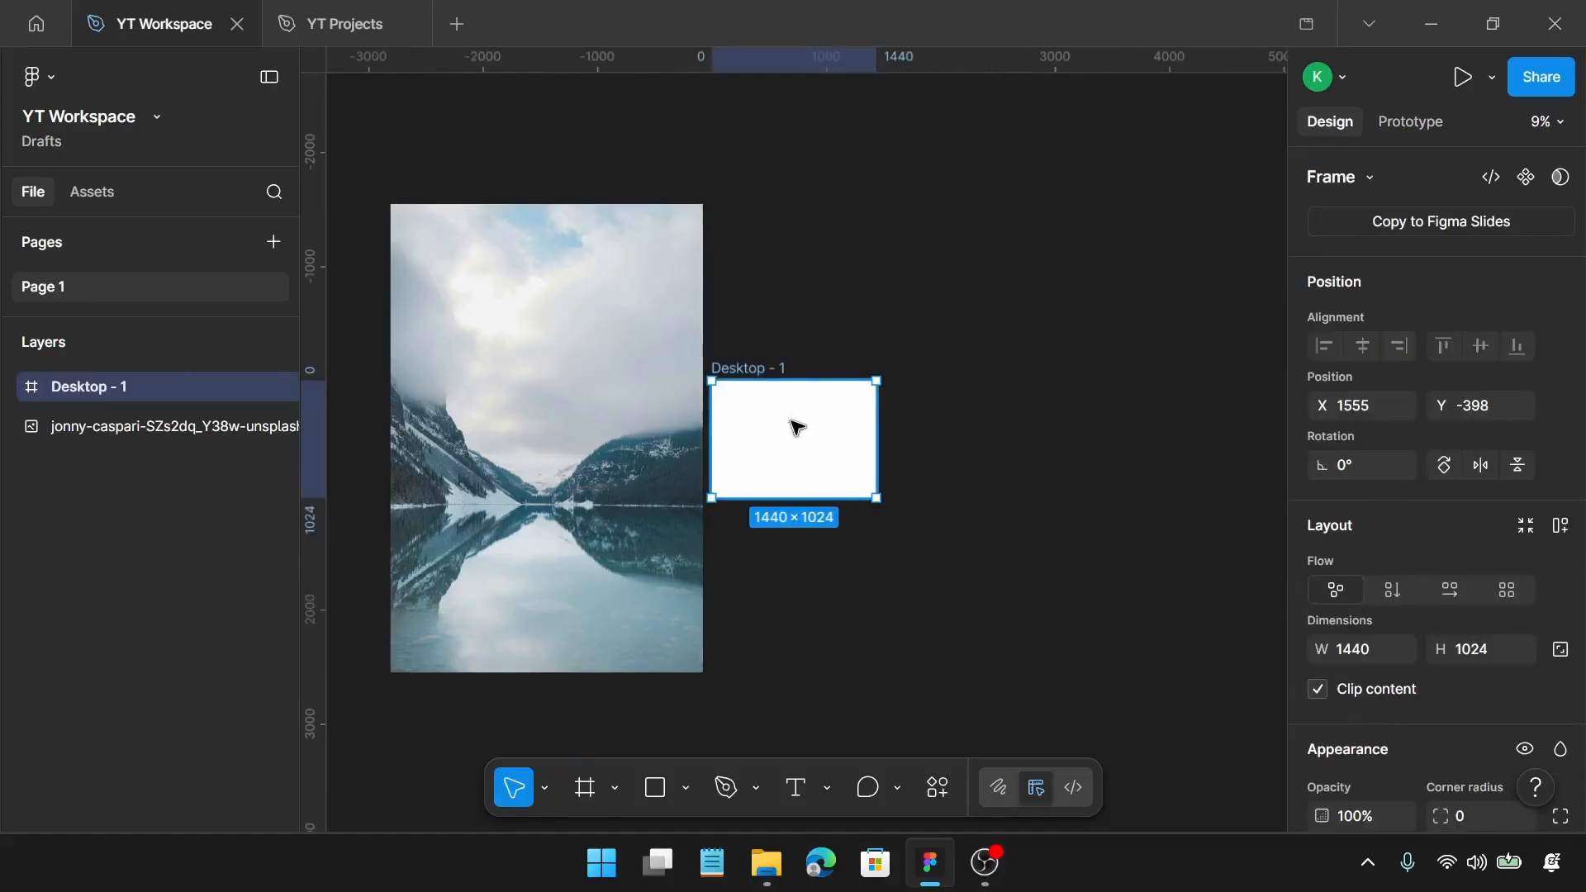
scroll(797, 427, "up", 3, "ctrl")
scroll(1569, 584, "down", 5)
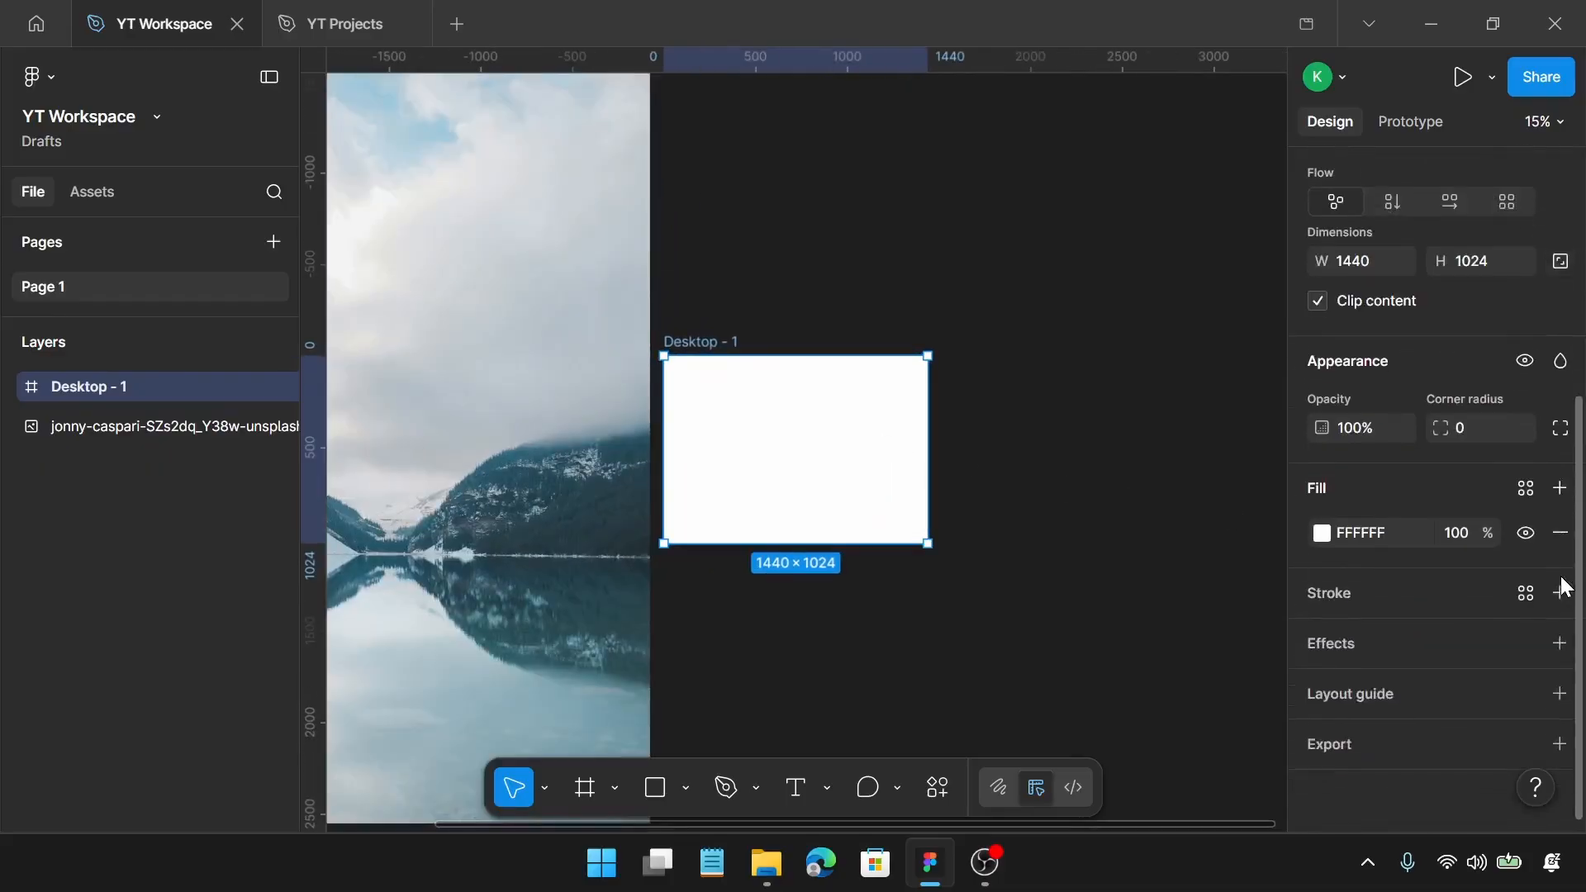
left_click(1478, 267)
key("Return")
scroll(626, 461, "down", 1, "ctrl")
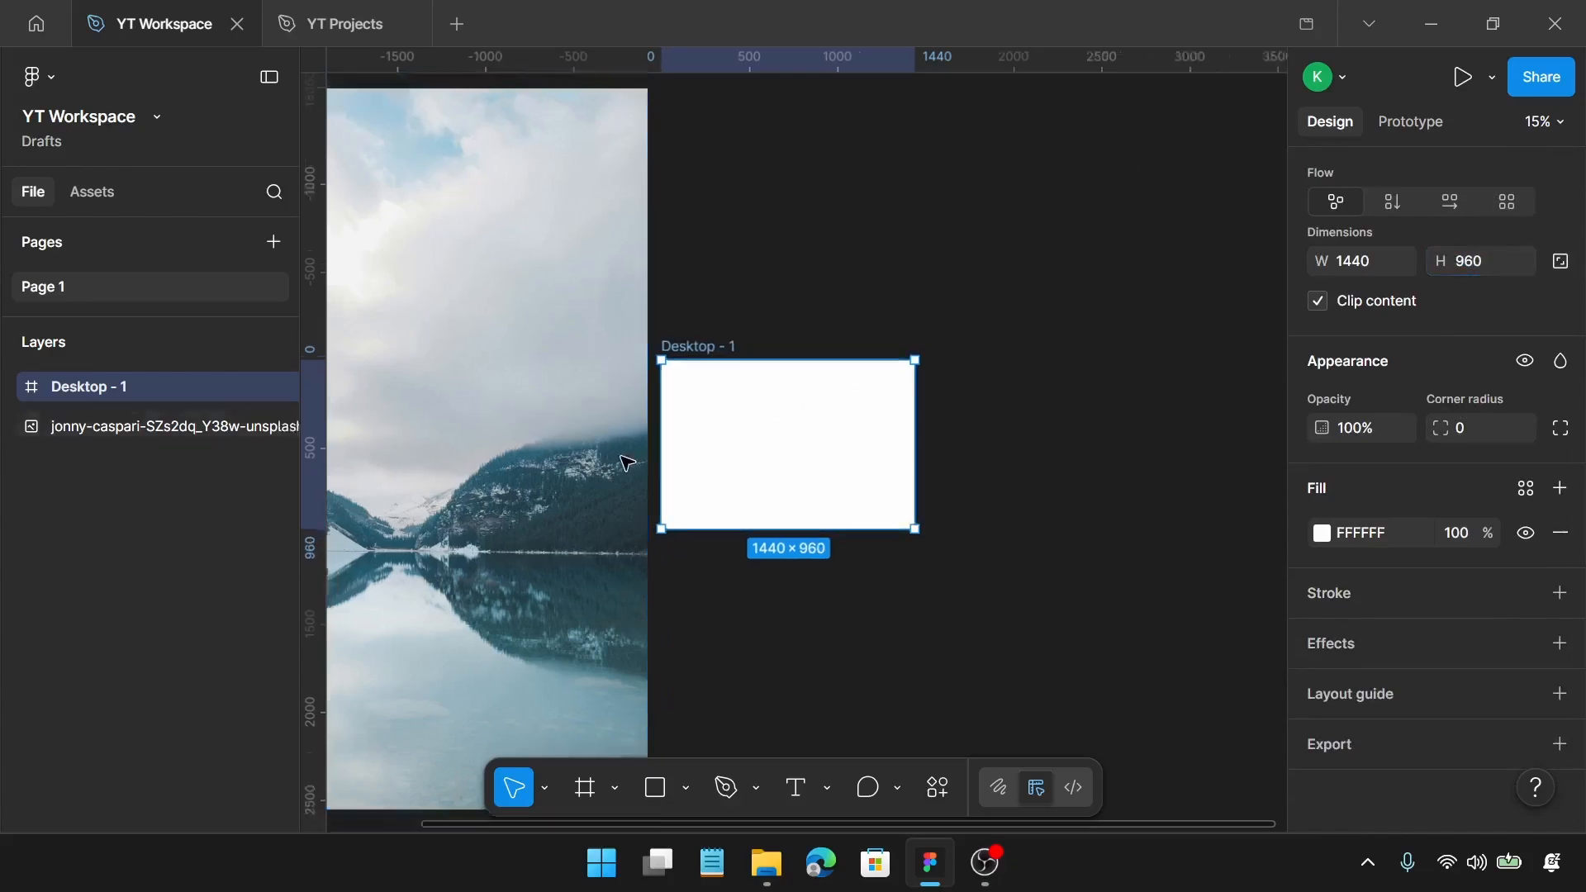
Step: Move the lake photo into the frame, scale it proportionally to 1440 × 2160, and align its sides with the frame
scroll(624, 461, "down", 2, "ctrl")
left_click_drag(576, 439, 747, 450)
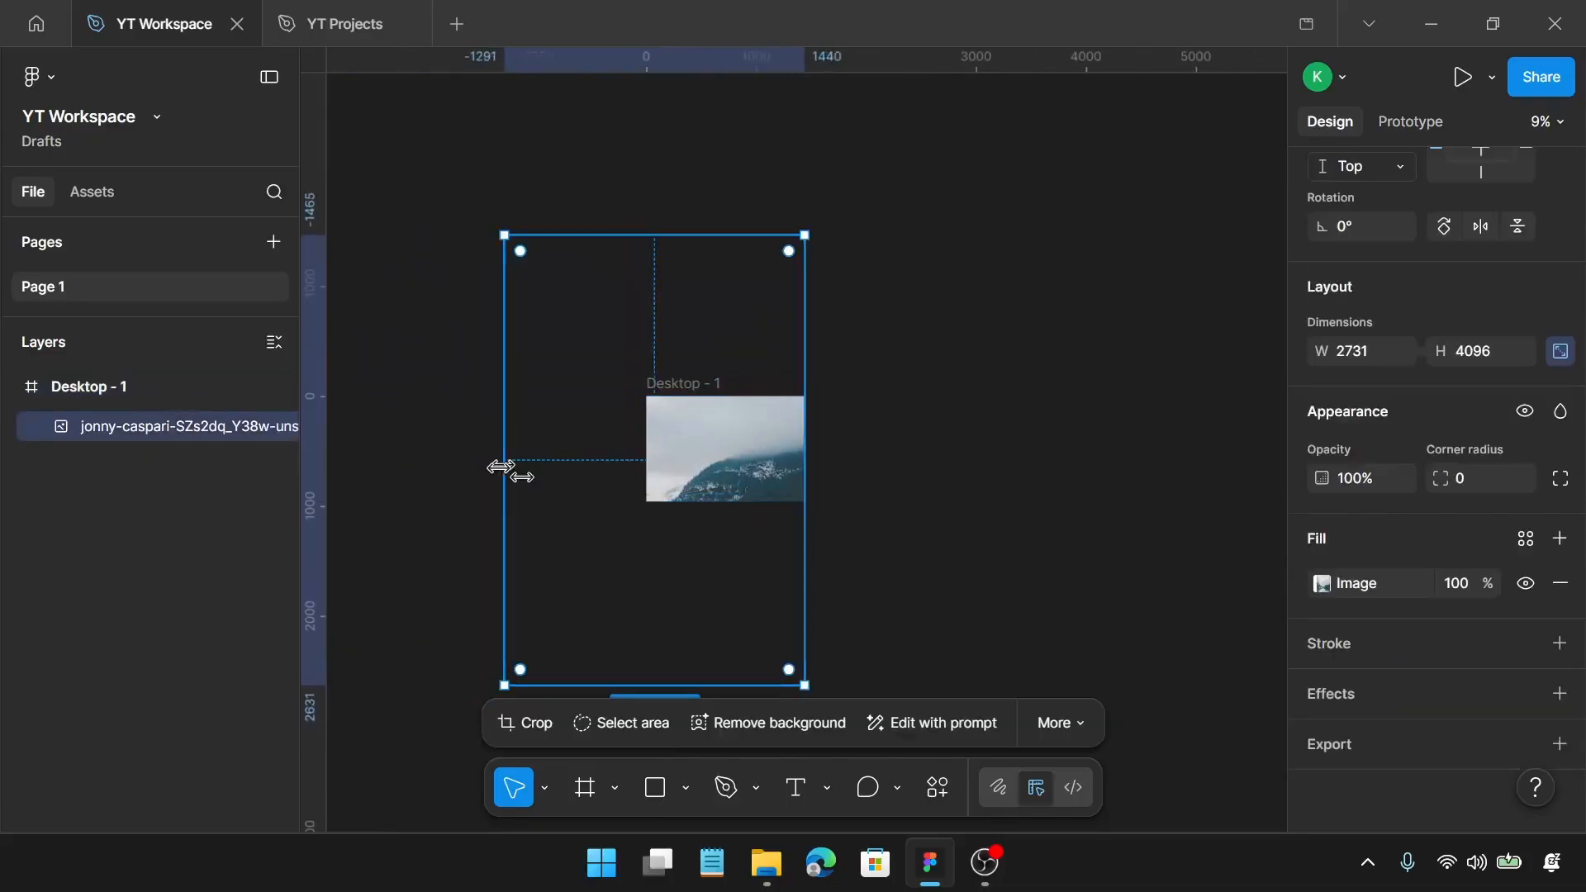
left_click_drag(501, 468, 644, 423)
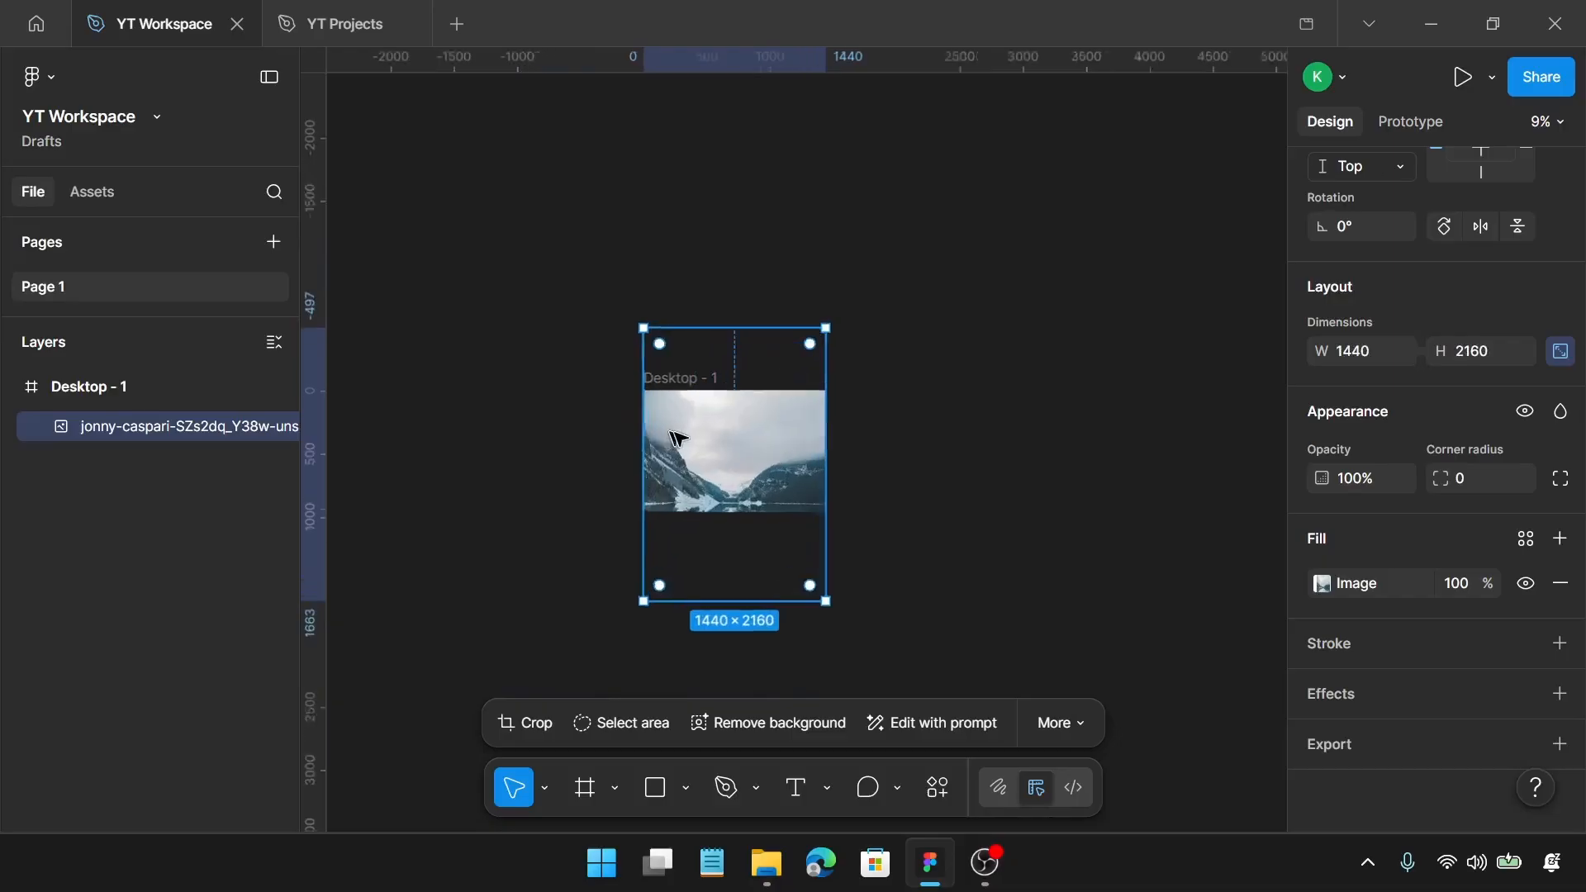
scroll(717, 446, "up", 5, "ctrl")
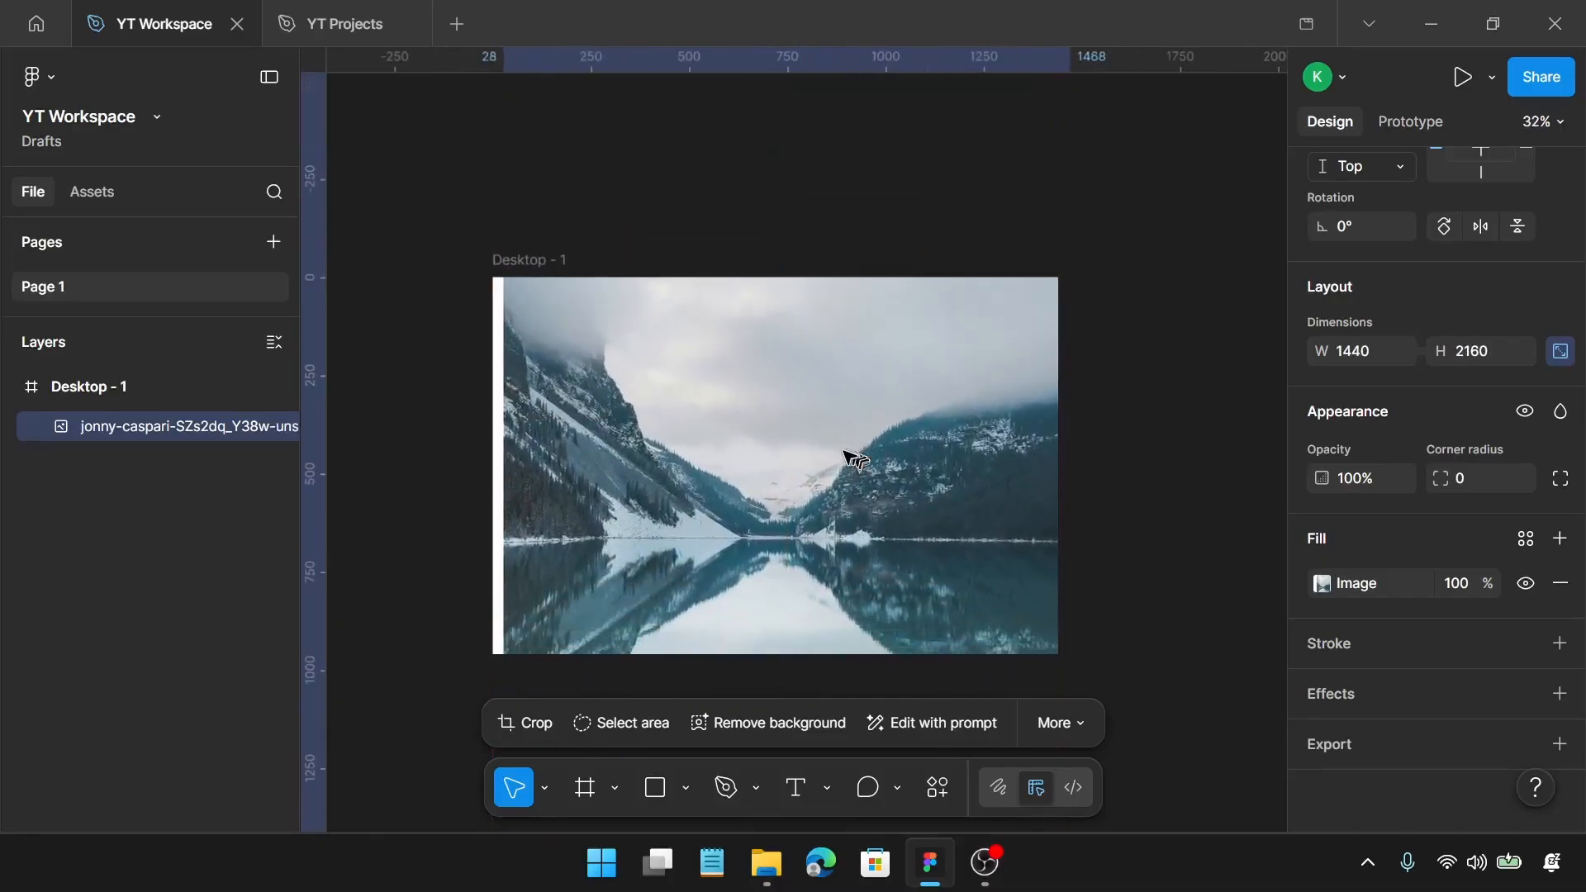
left_click_drag(855, 458, 844, 443)
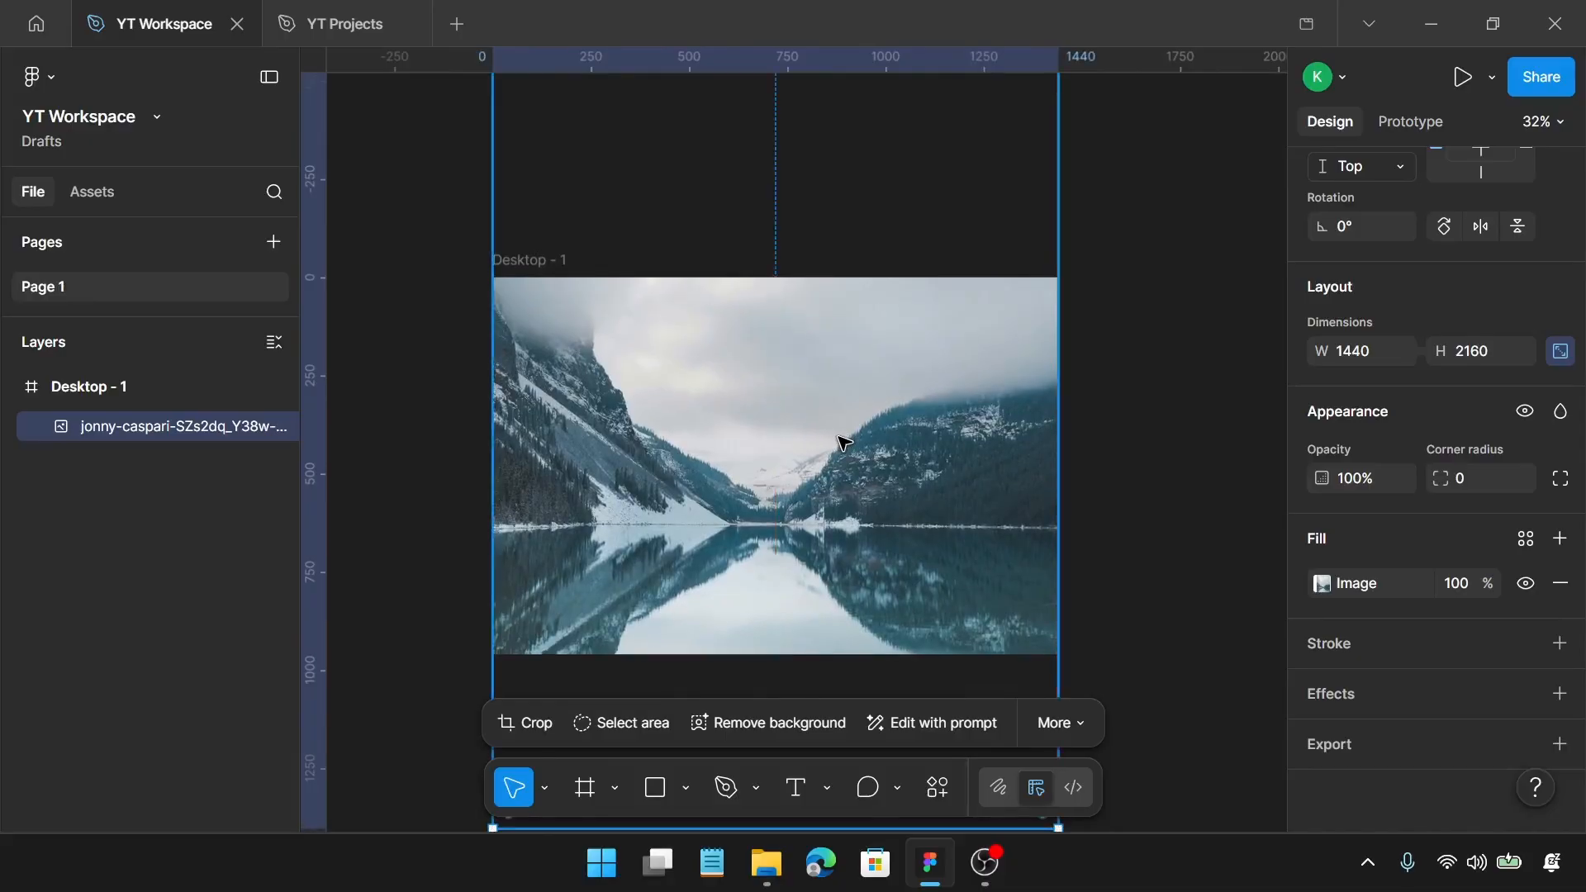
Step: Crop the lake photo's upper and lower edges to the frame's bounds, giving 1440 × 960
scroll(843, 444, "down", 3)
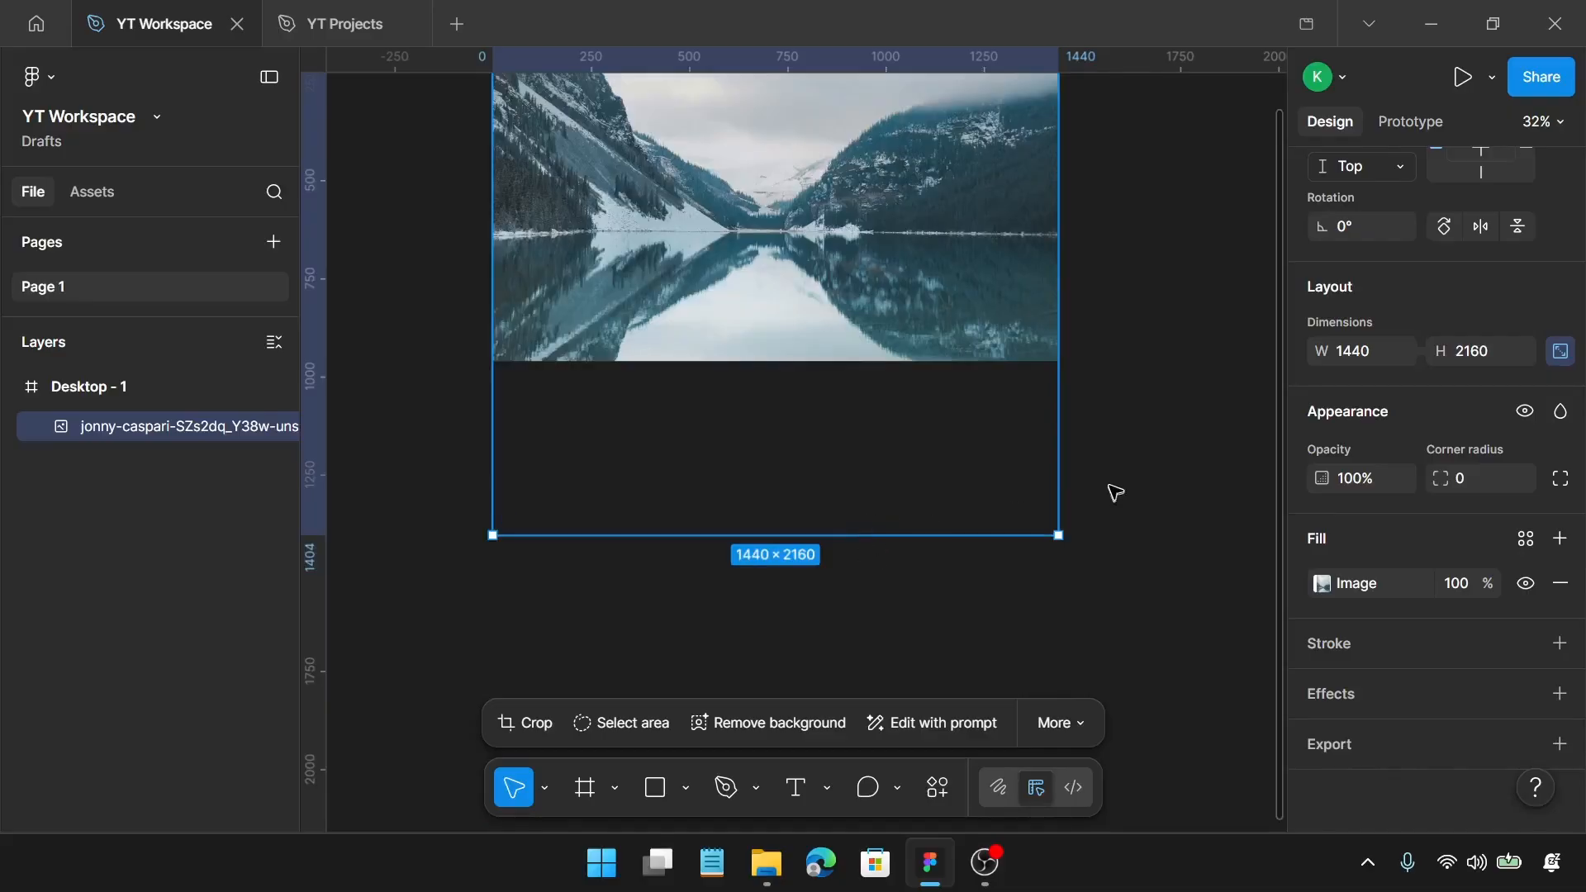
scroll(1048, 470, "up", 3)
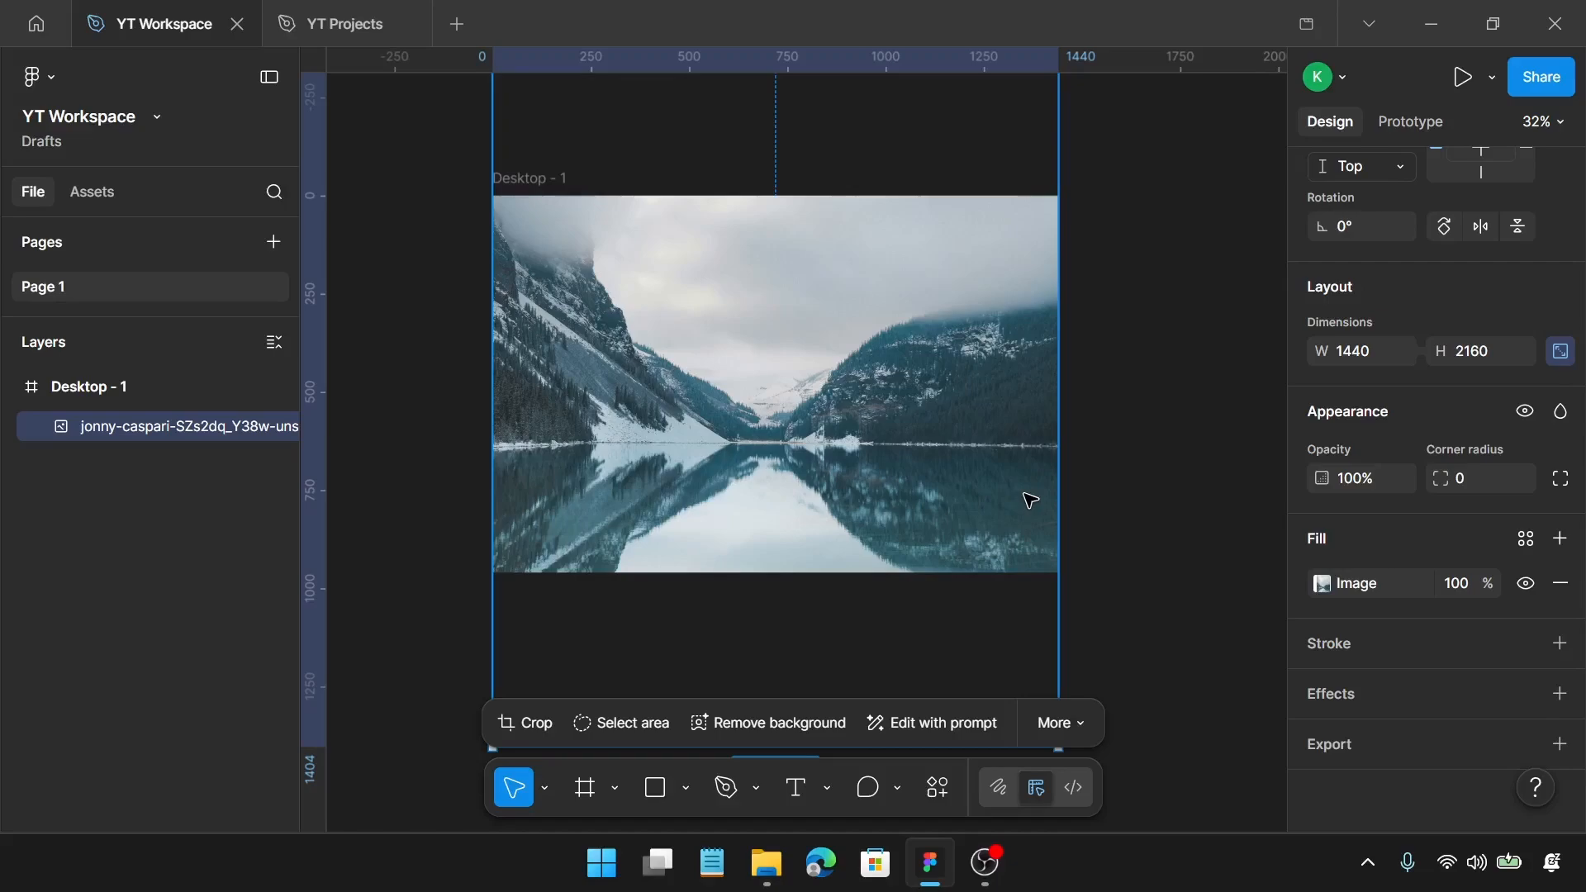
scroll(928, 531, "down", 3)
double_click(912, 494)
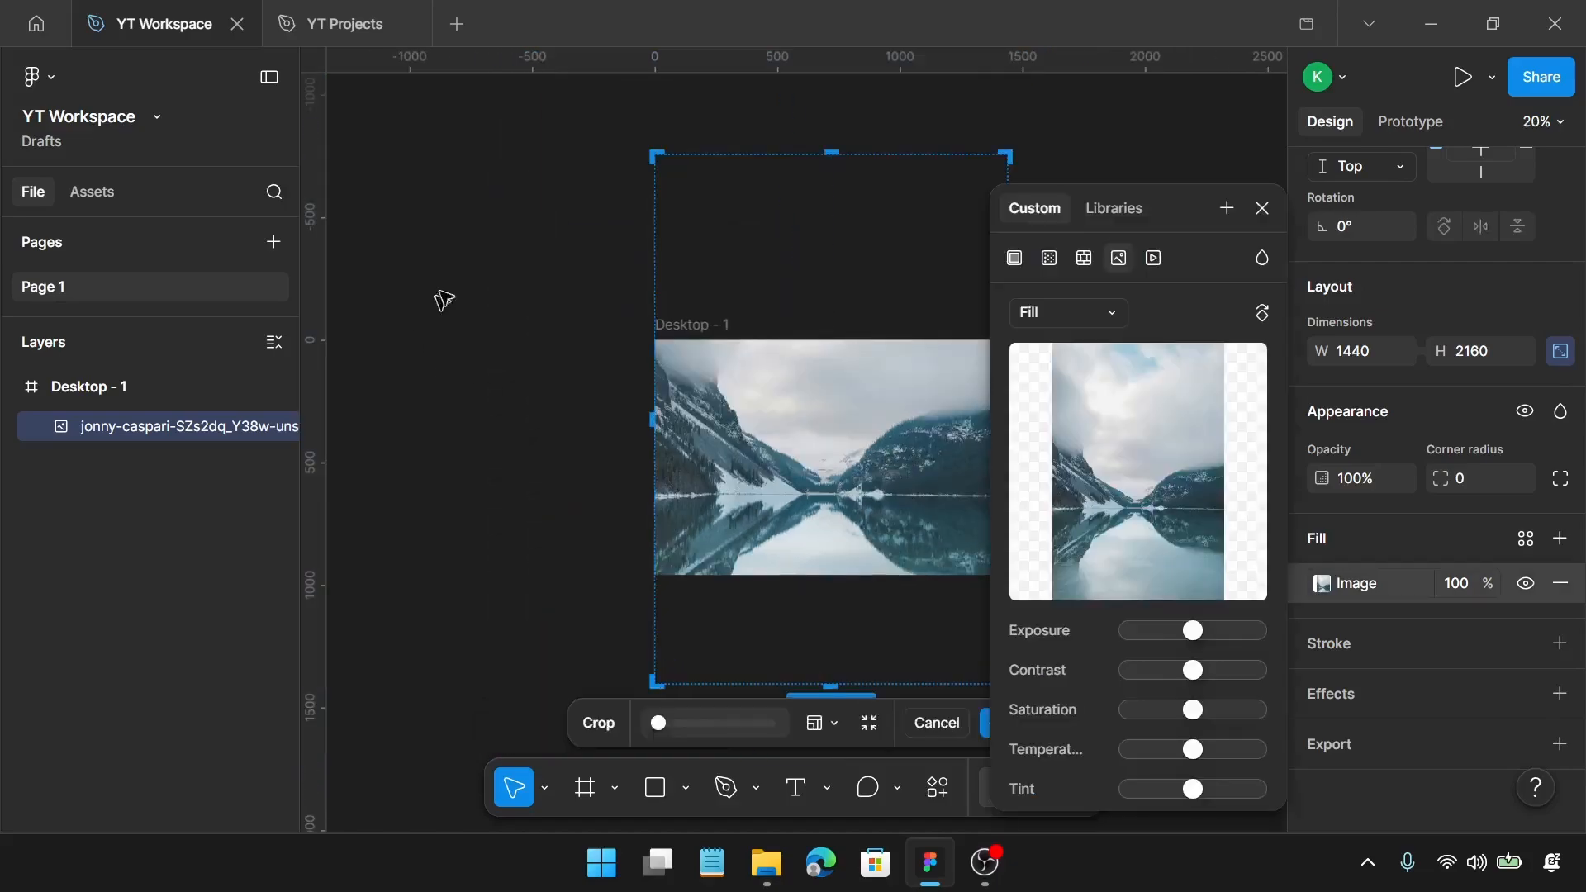
left_click_drag(831, 155, 836, 322)
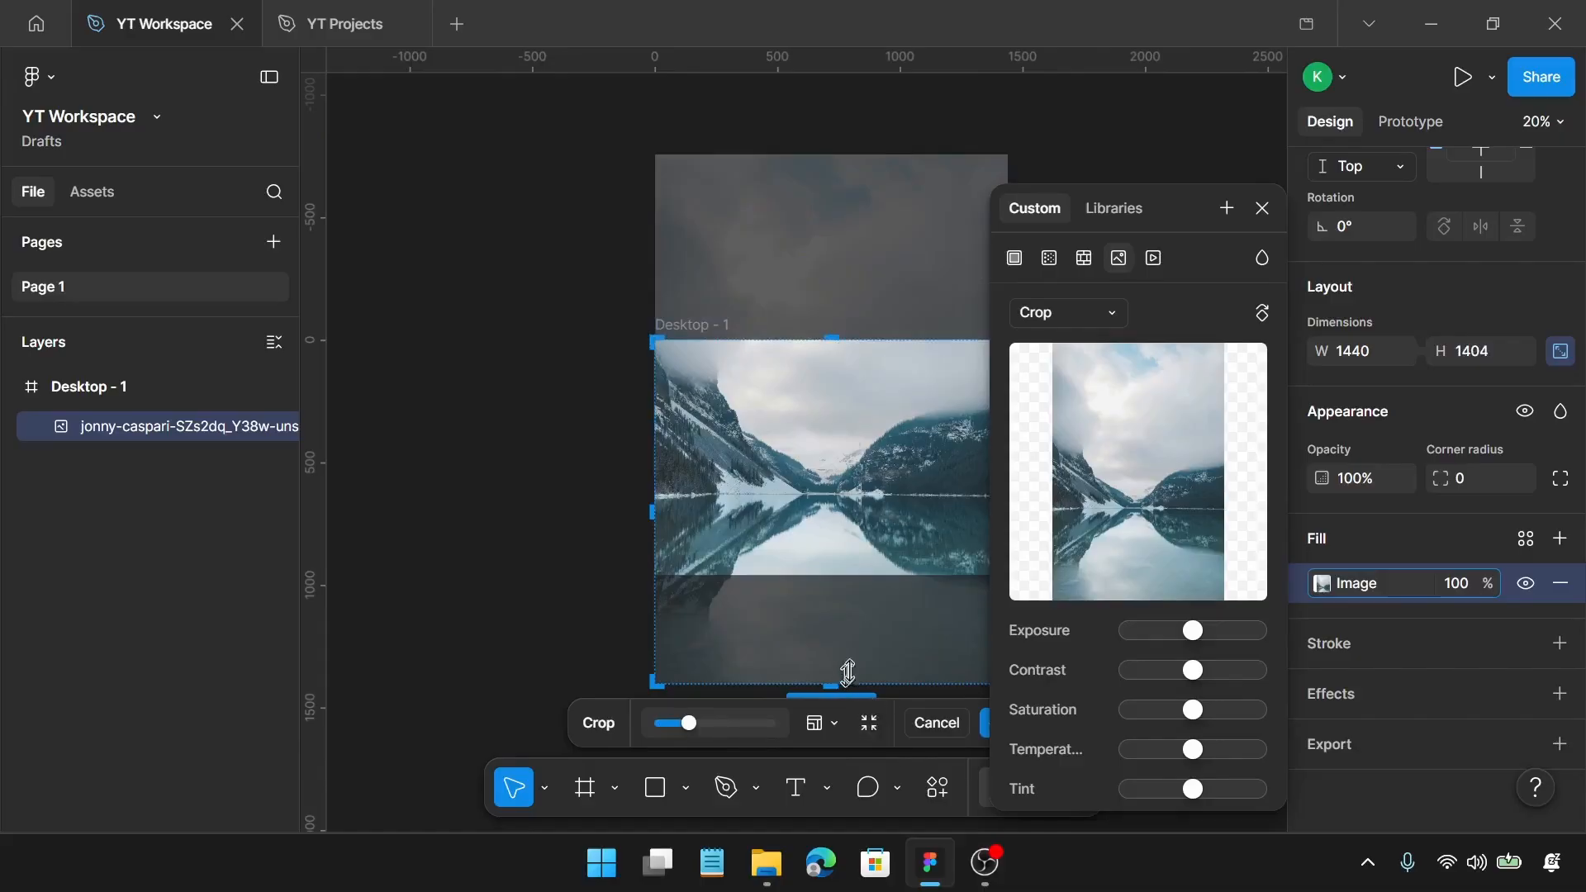
left_click_drag(849, 671, 871, 573)
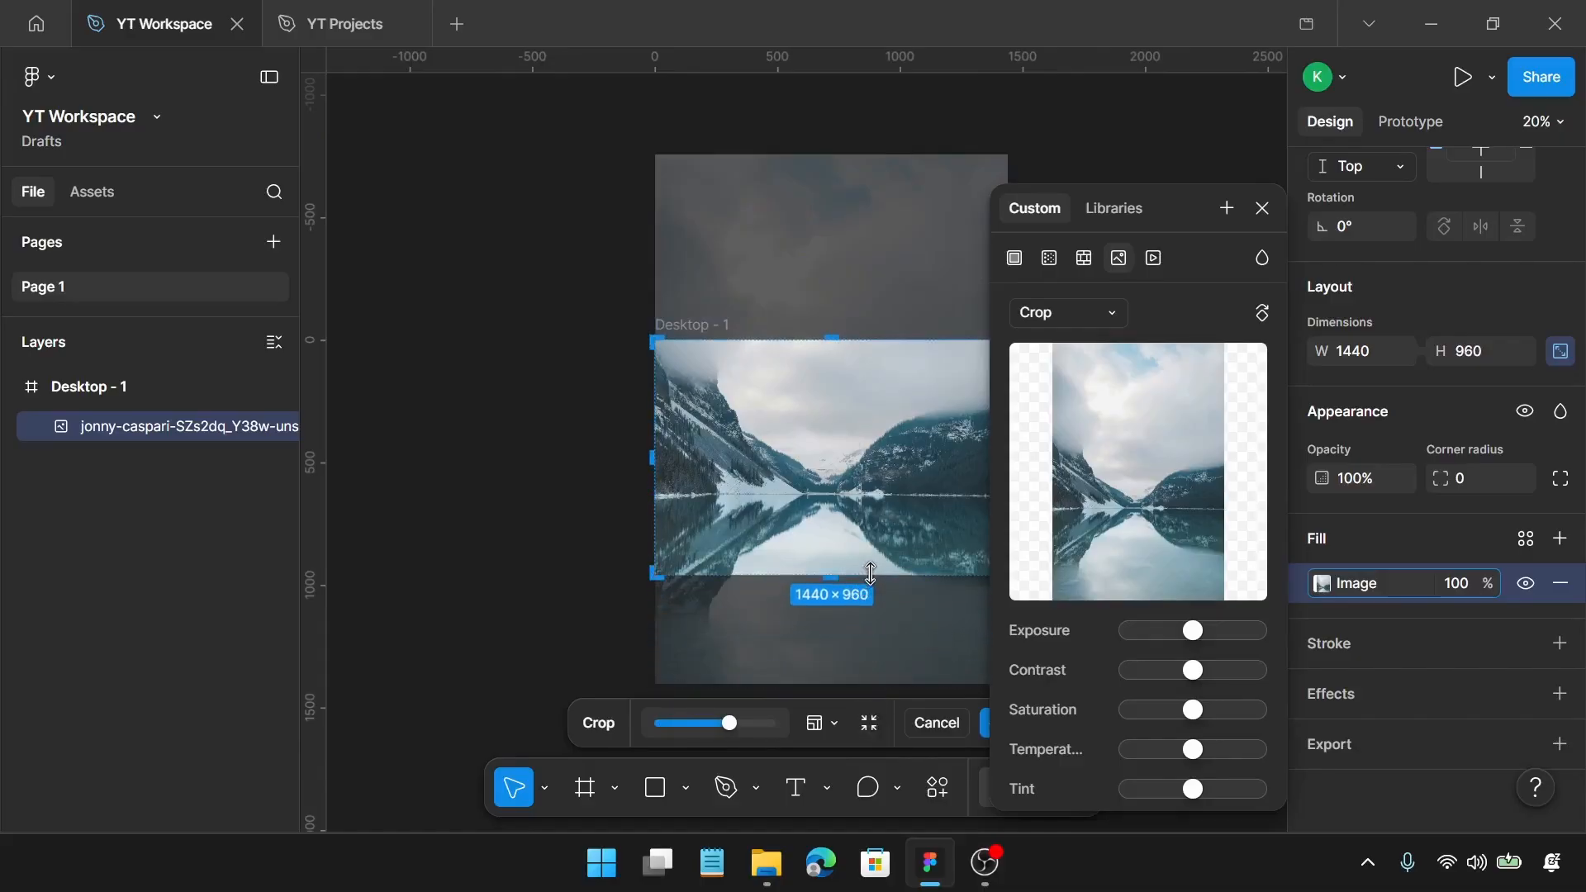
key("Return")
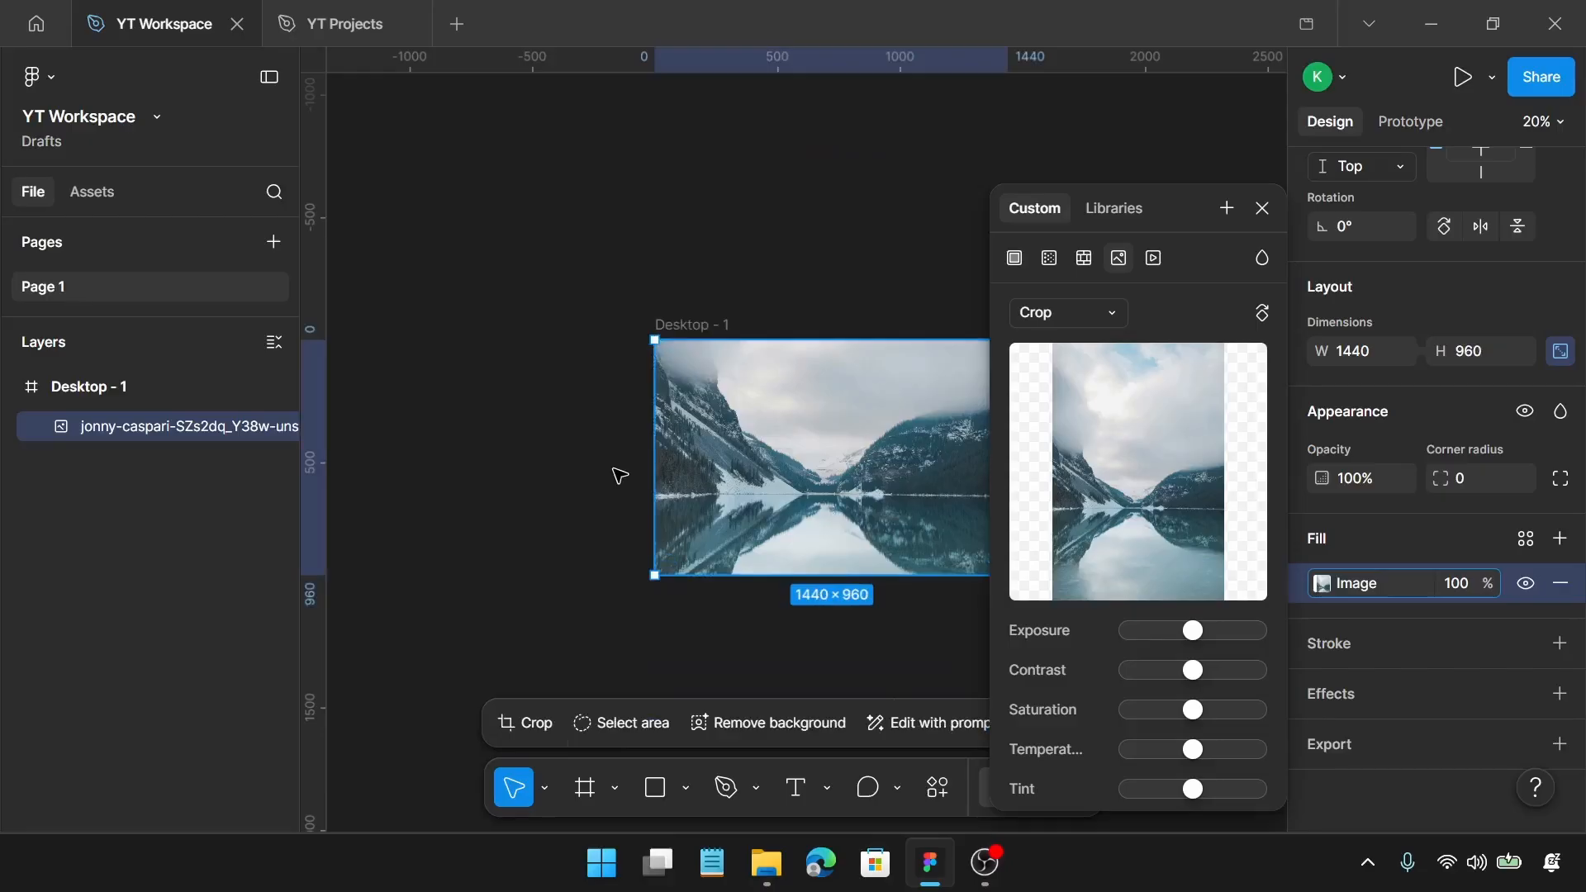
Step: Duplicate the cropped lake photo layer inside the desktop frame
scroll(620, 470, "right", 2)
left_click(664, 331)
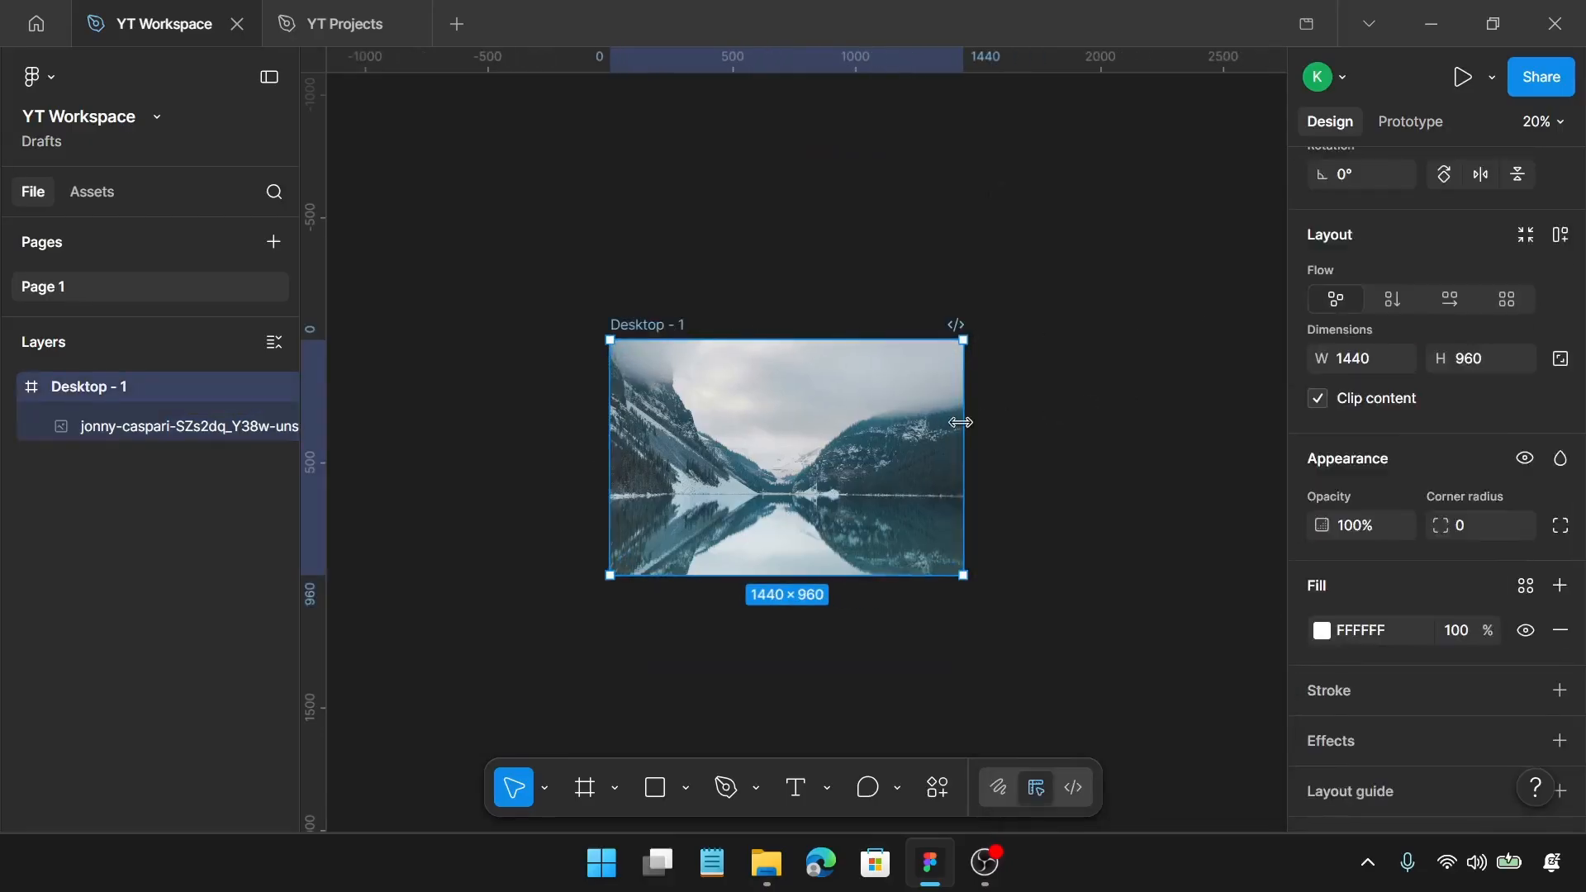
scroll(959, 440, "up", 3)
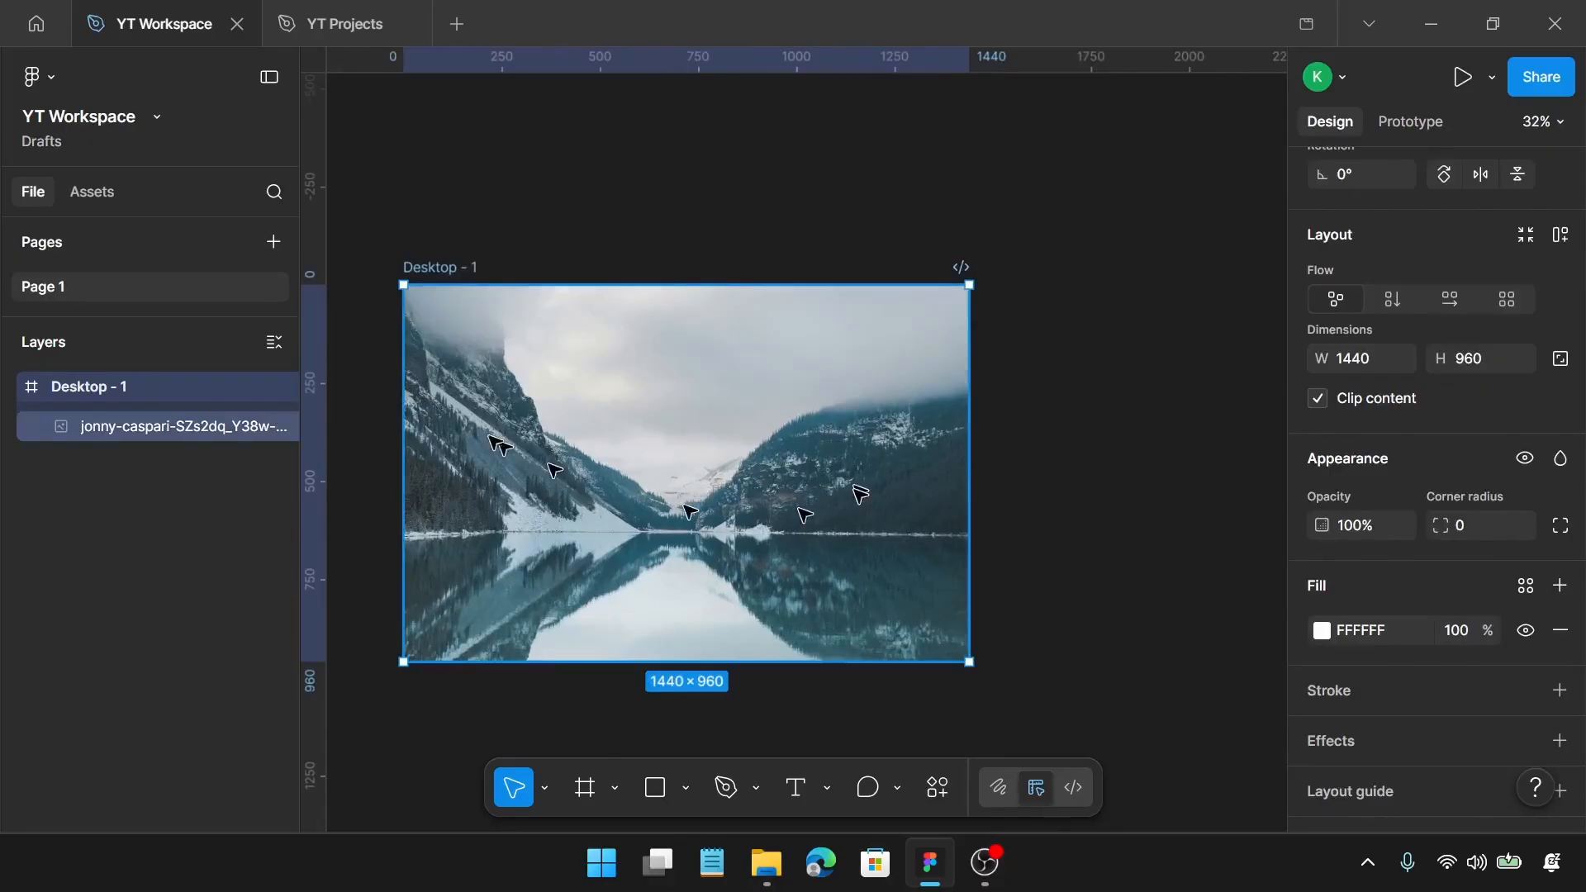
left_click(180, 428)
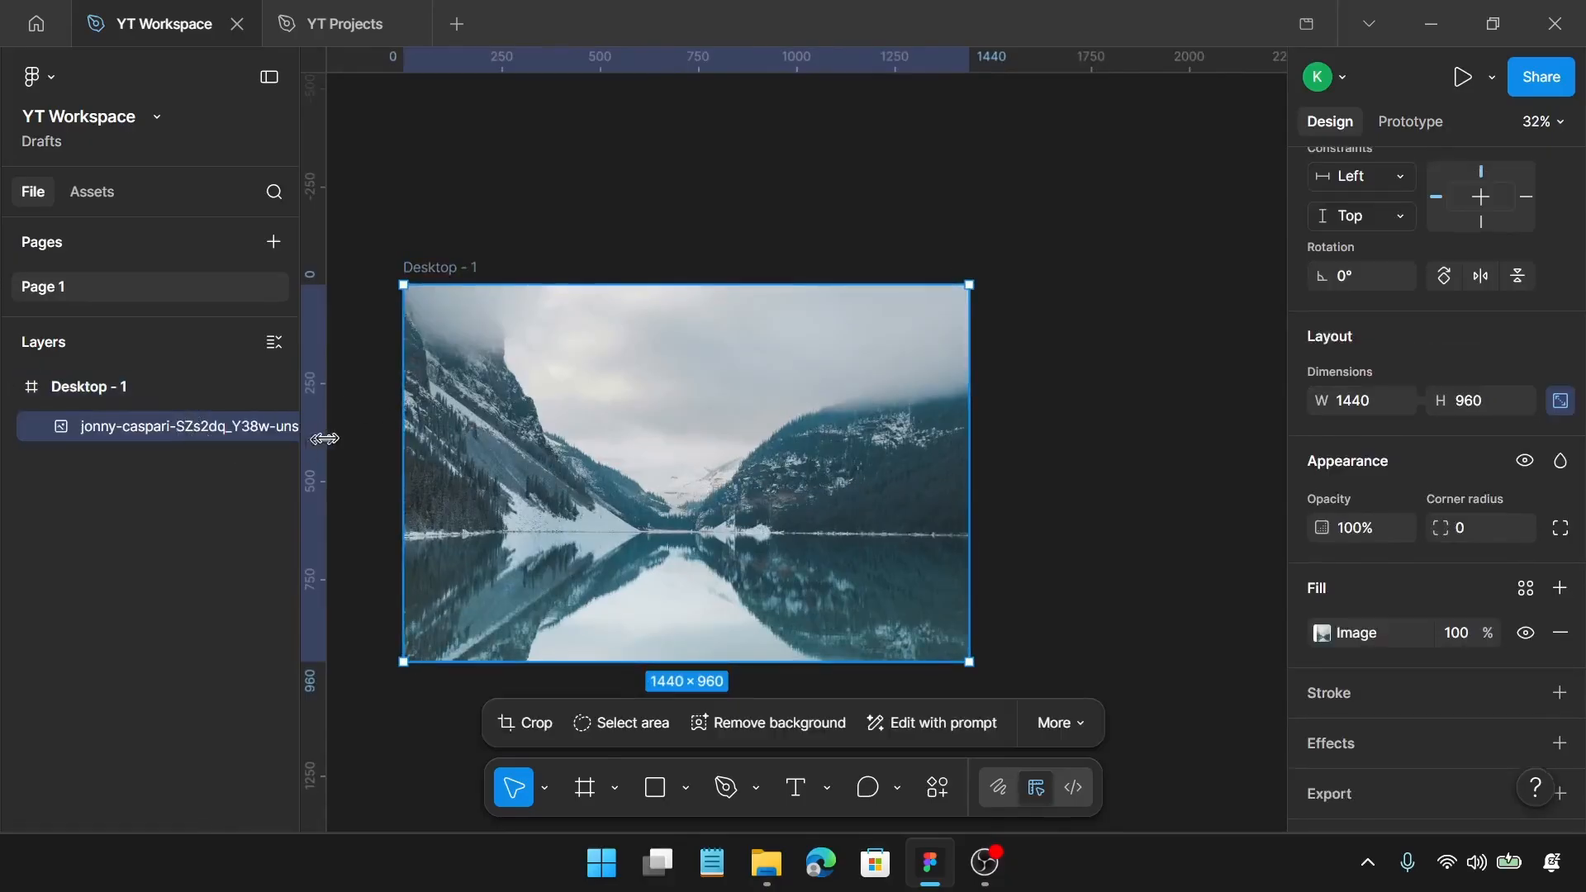
key("ctrl+d")
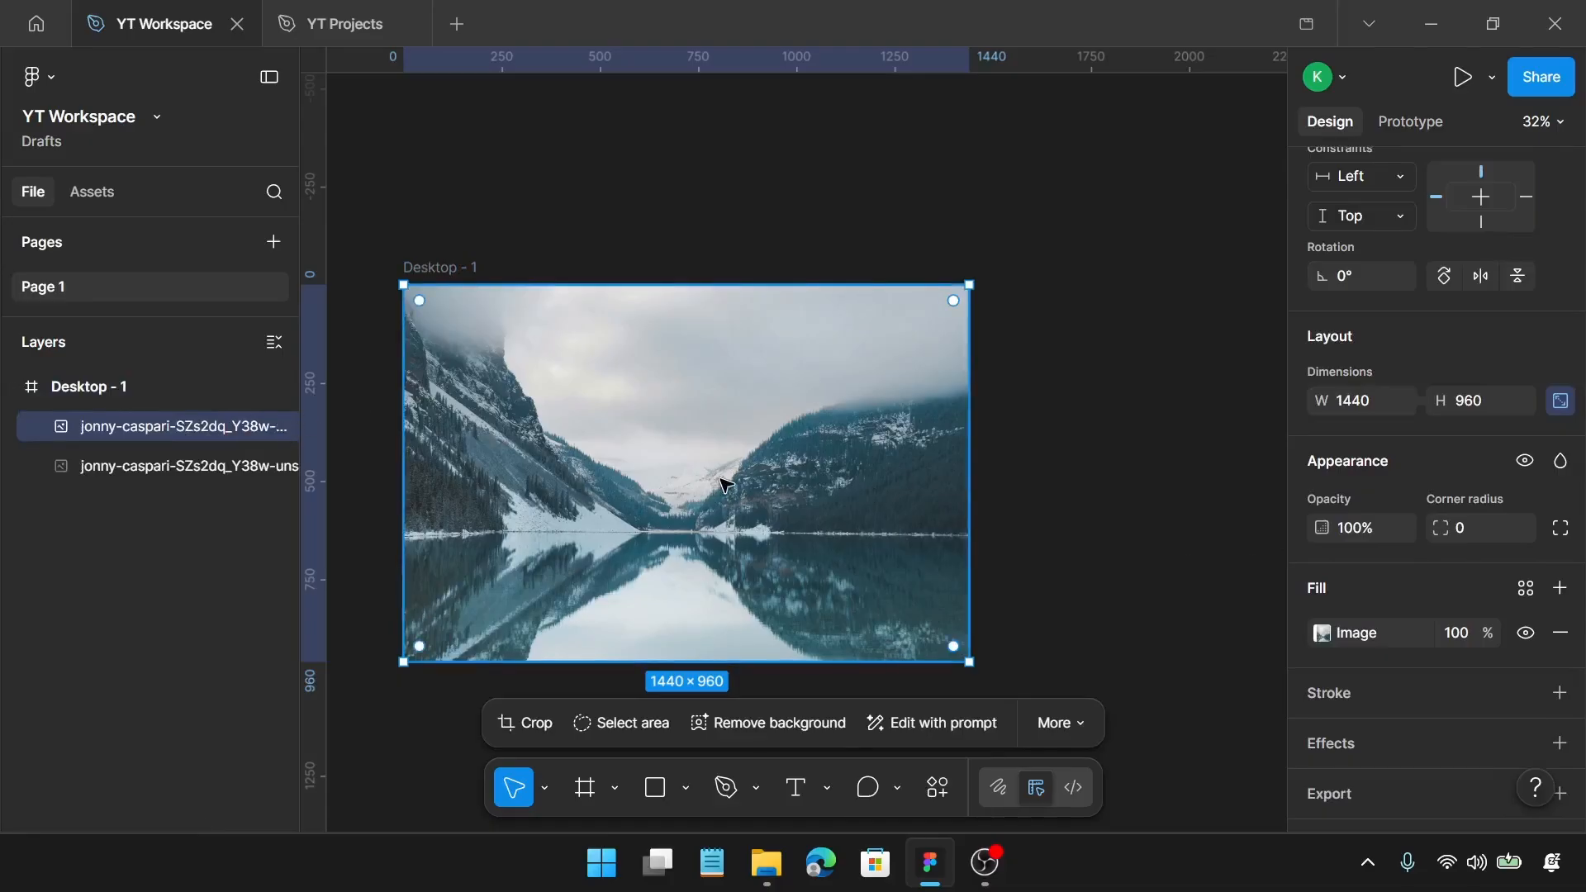
Step: Place a 570 × 660 rectangle over the photo and centre it horizontally and vertically in the frame
scroll(724, 484, "left", 2)
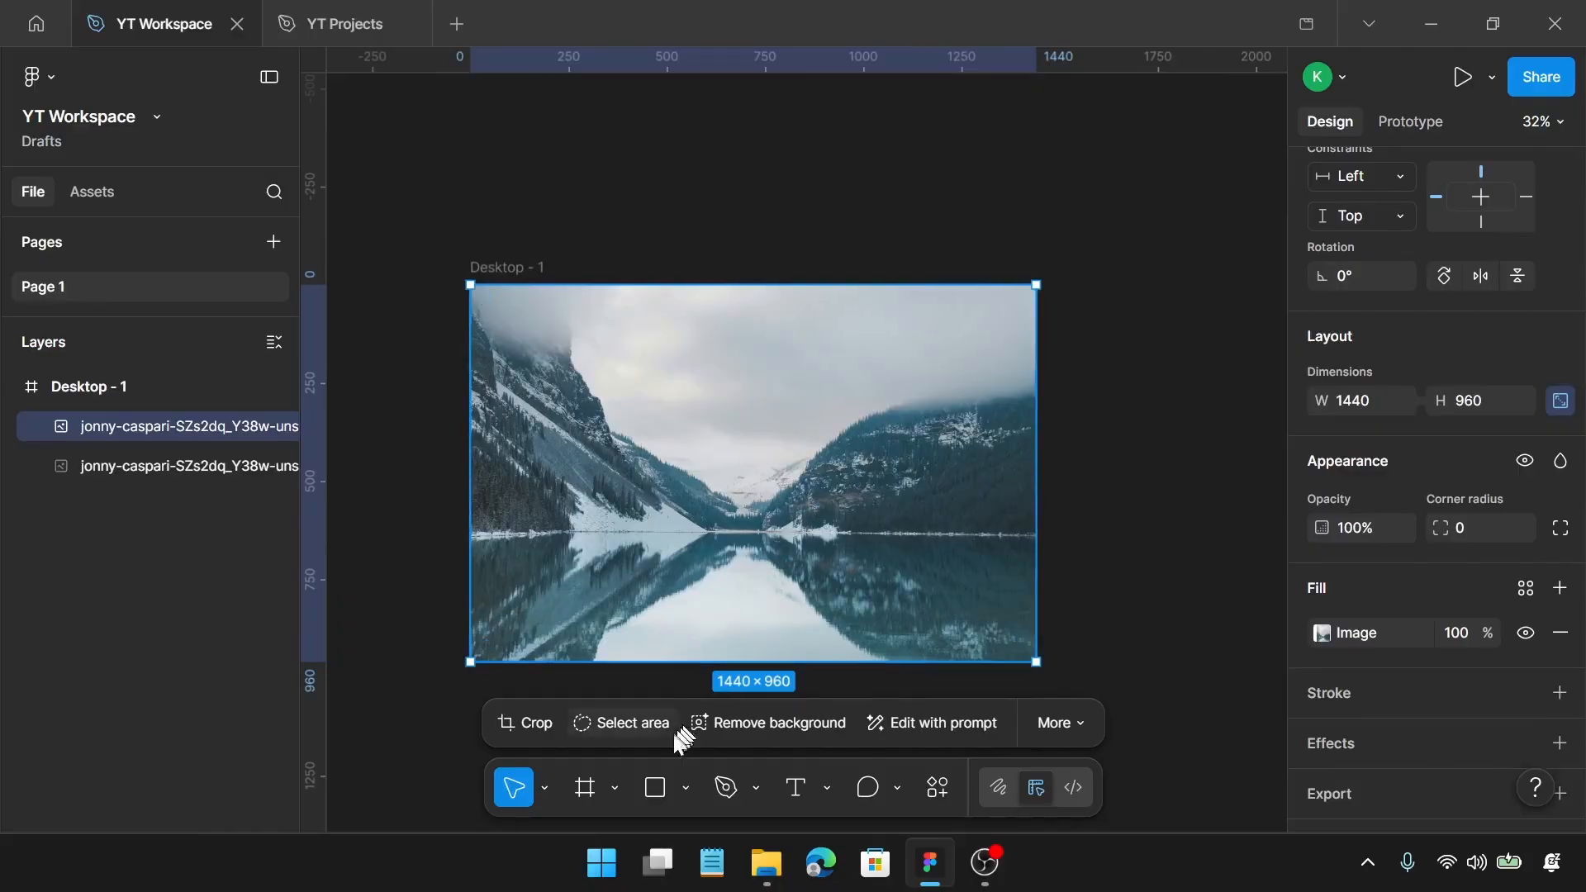
left_click(655, 787)
left_click(687, 434)
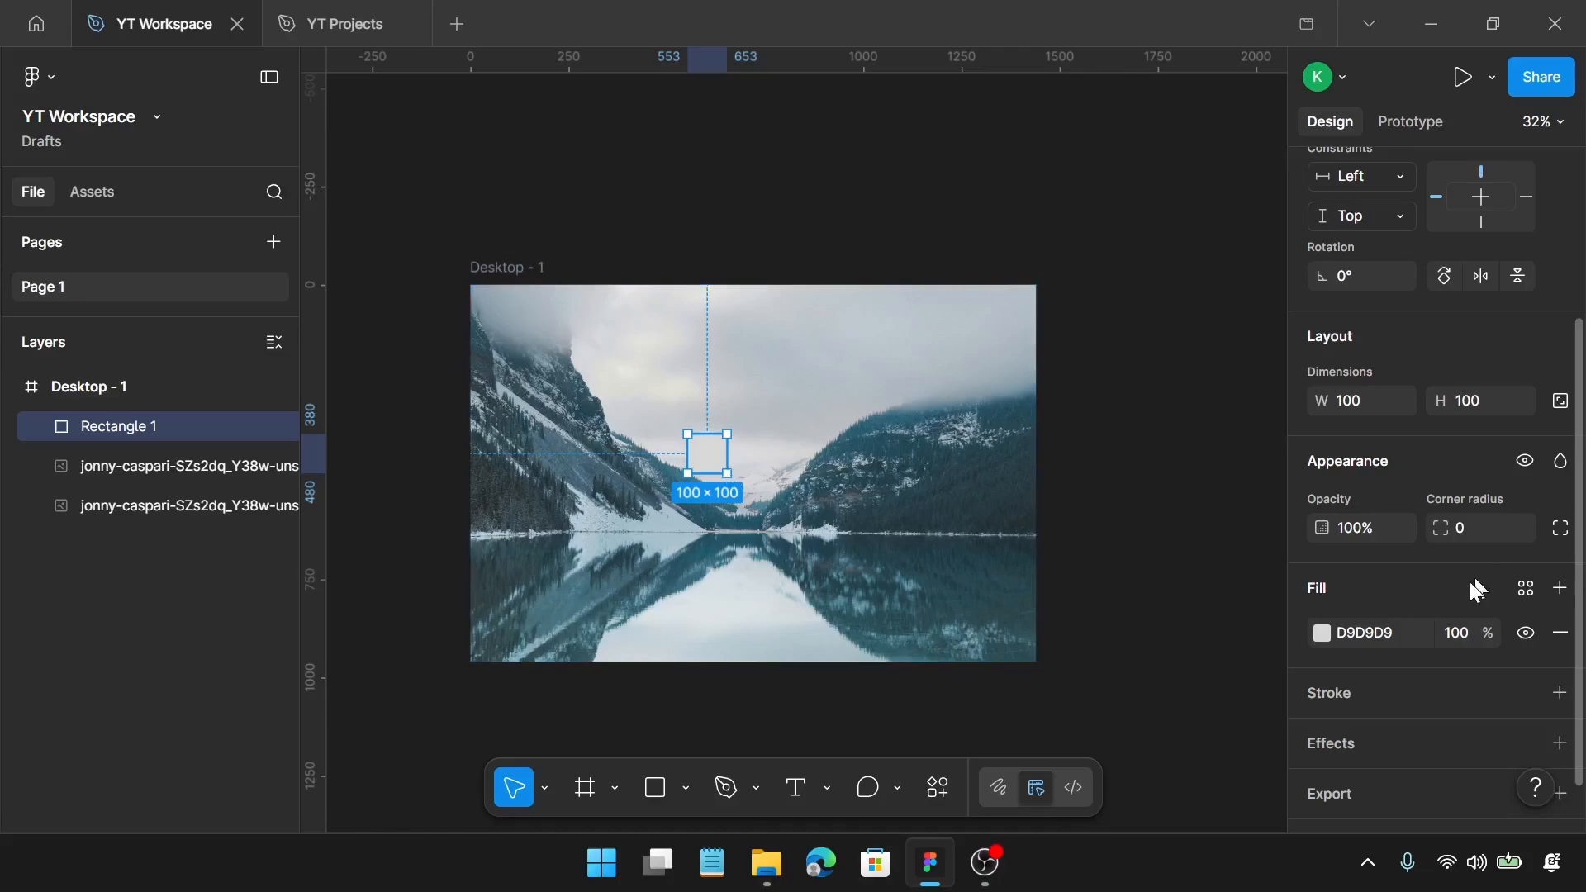
left_click(1353, 398)
key("Return")
left_click(1461, 402)
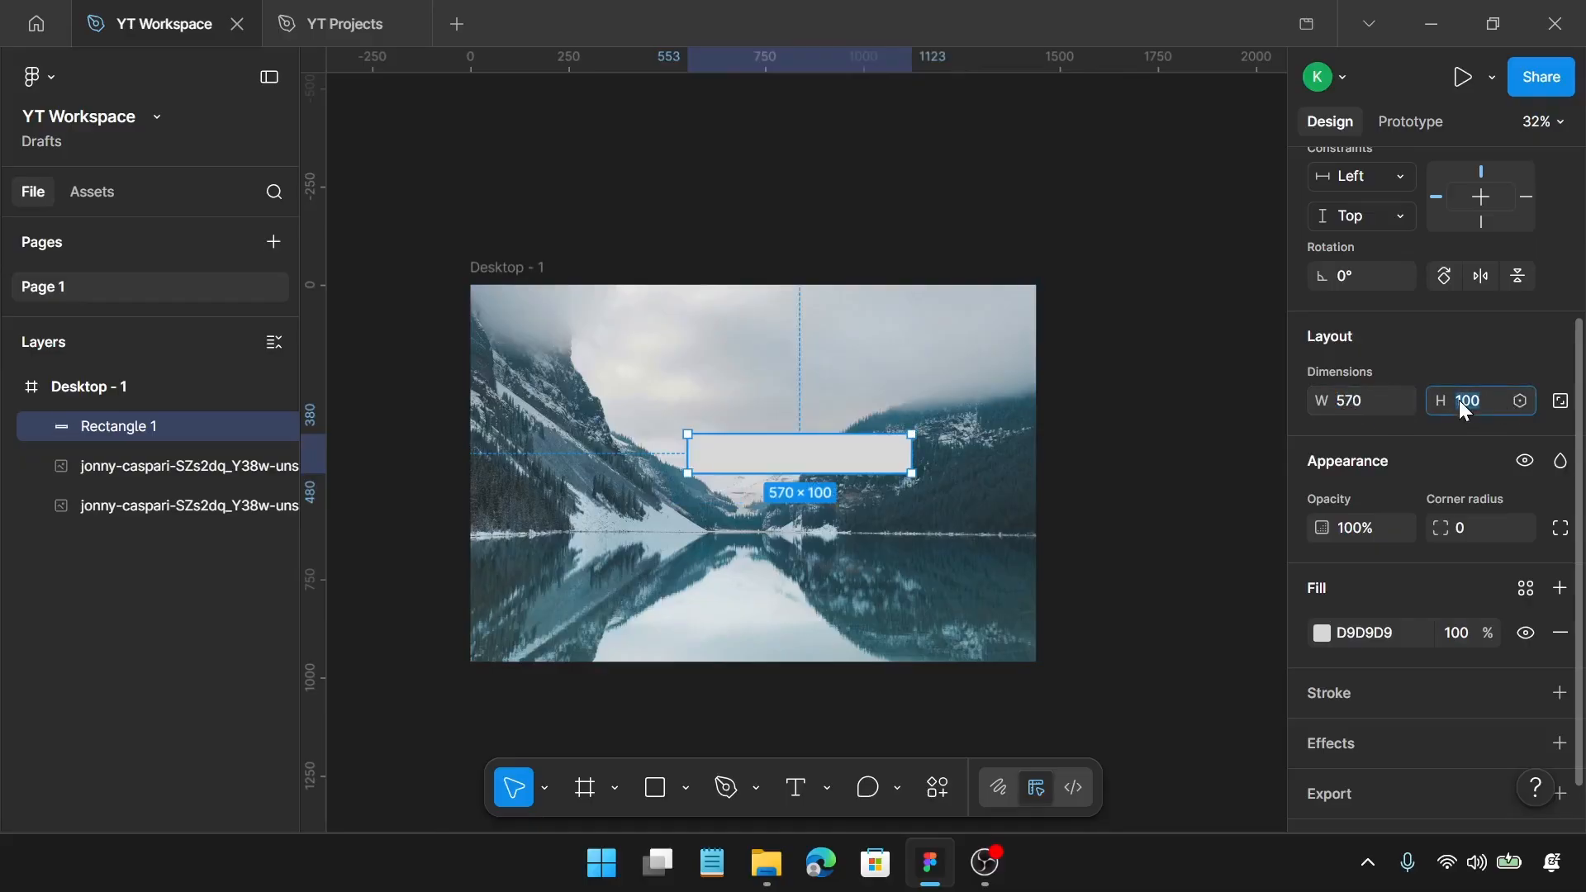
key("Return")
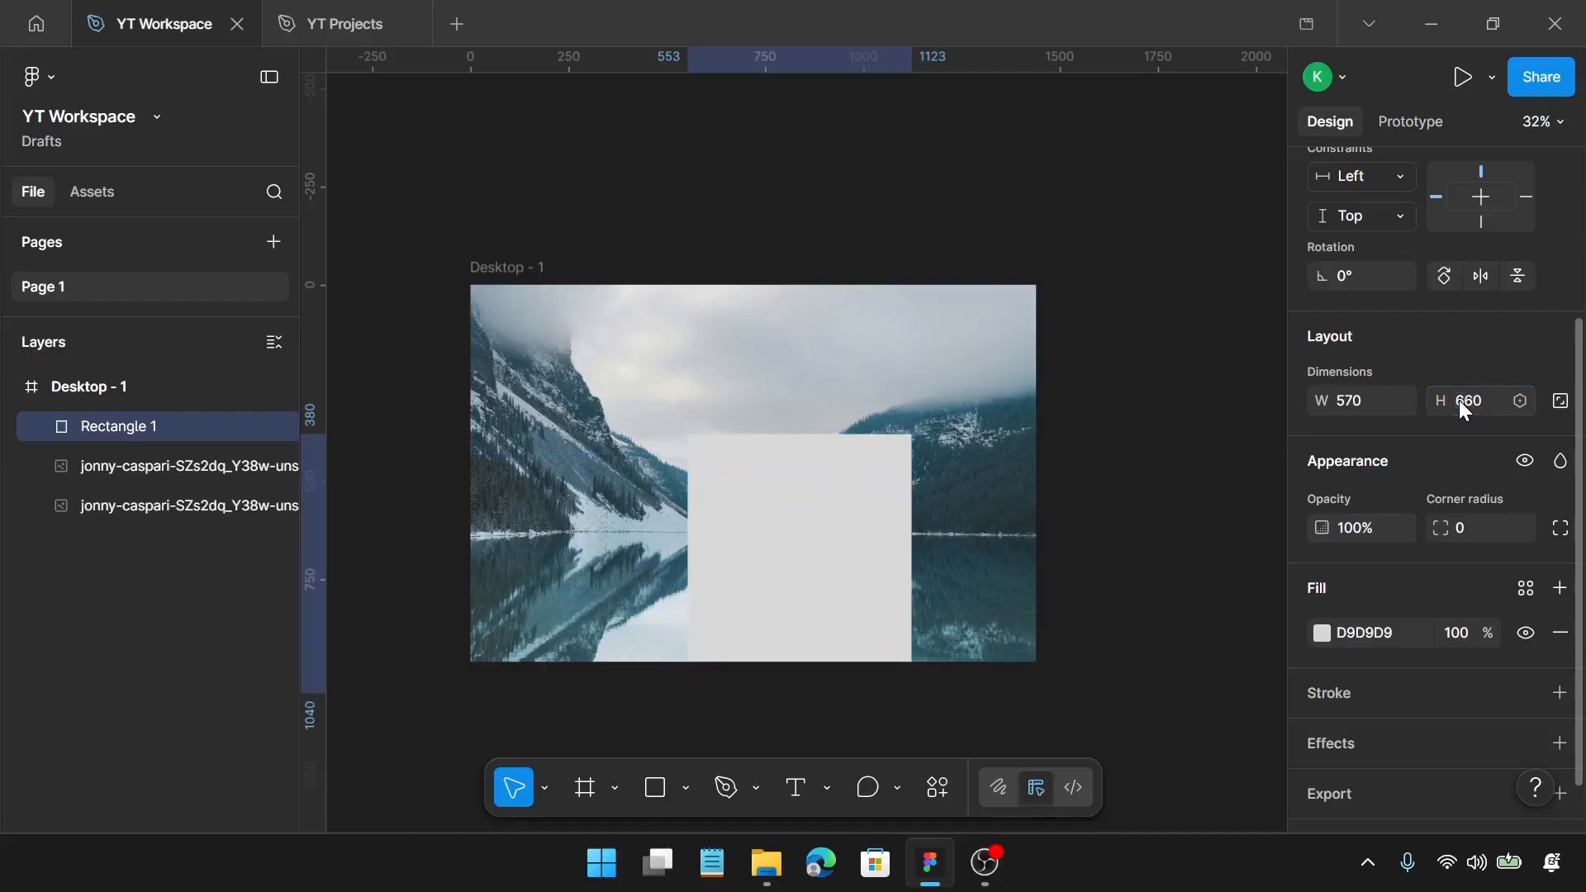
left_click_drag(864, 588, 814, 505)
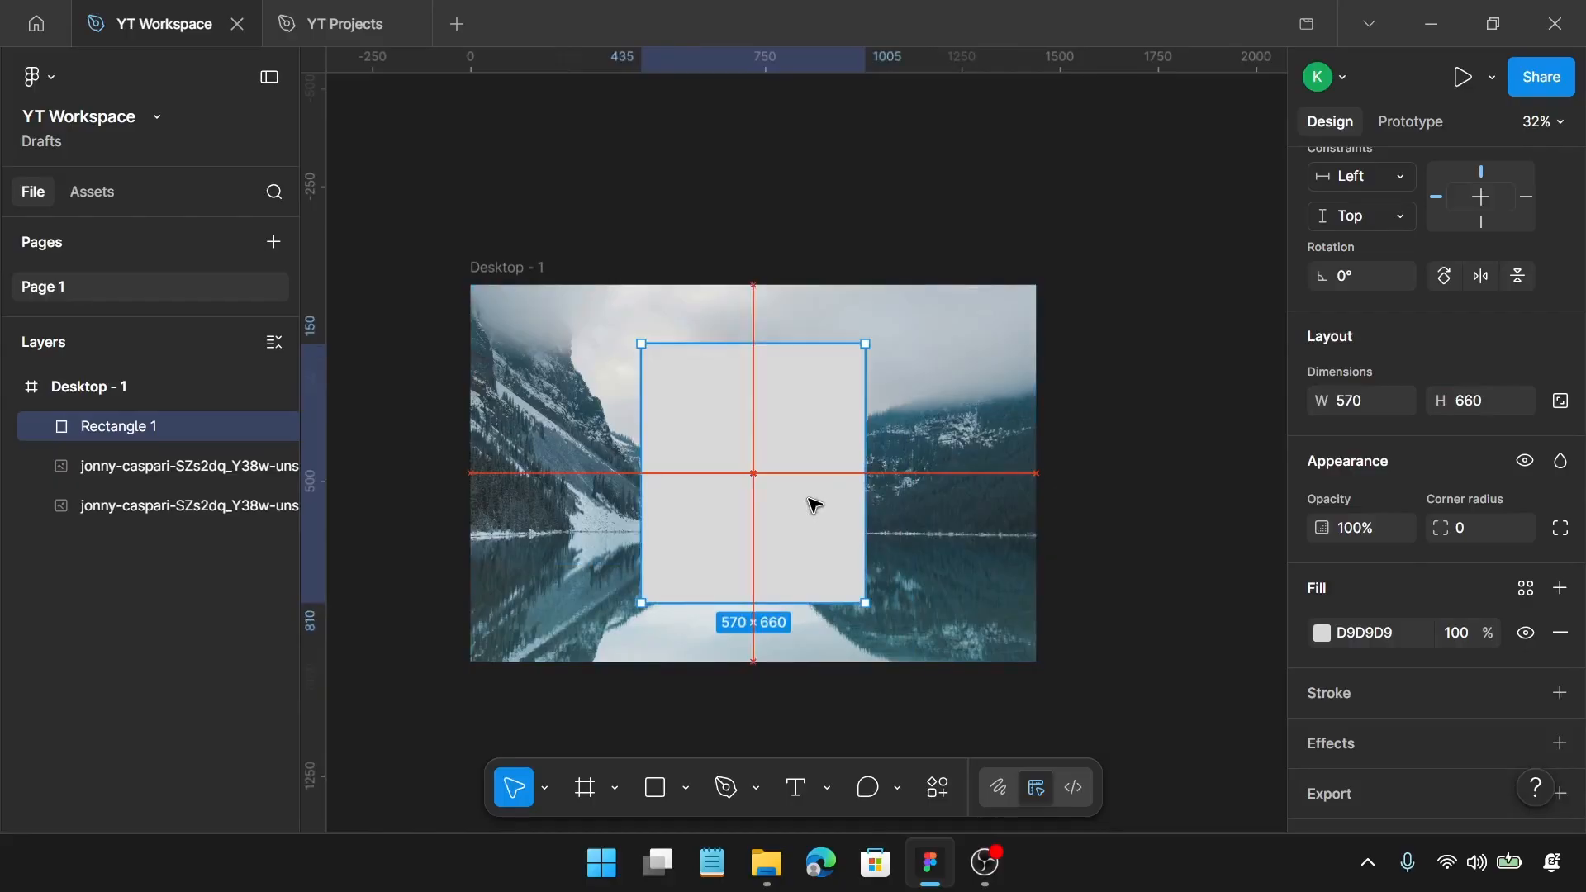
key("Escape")
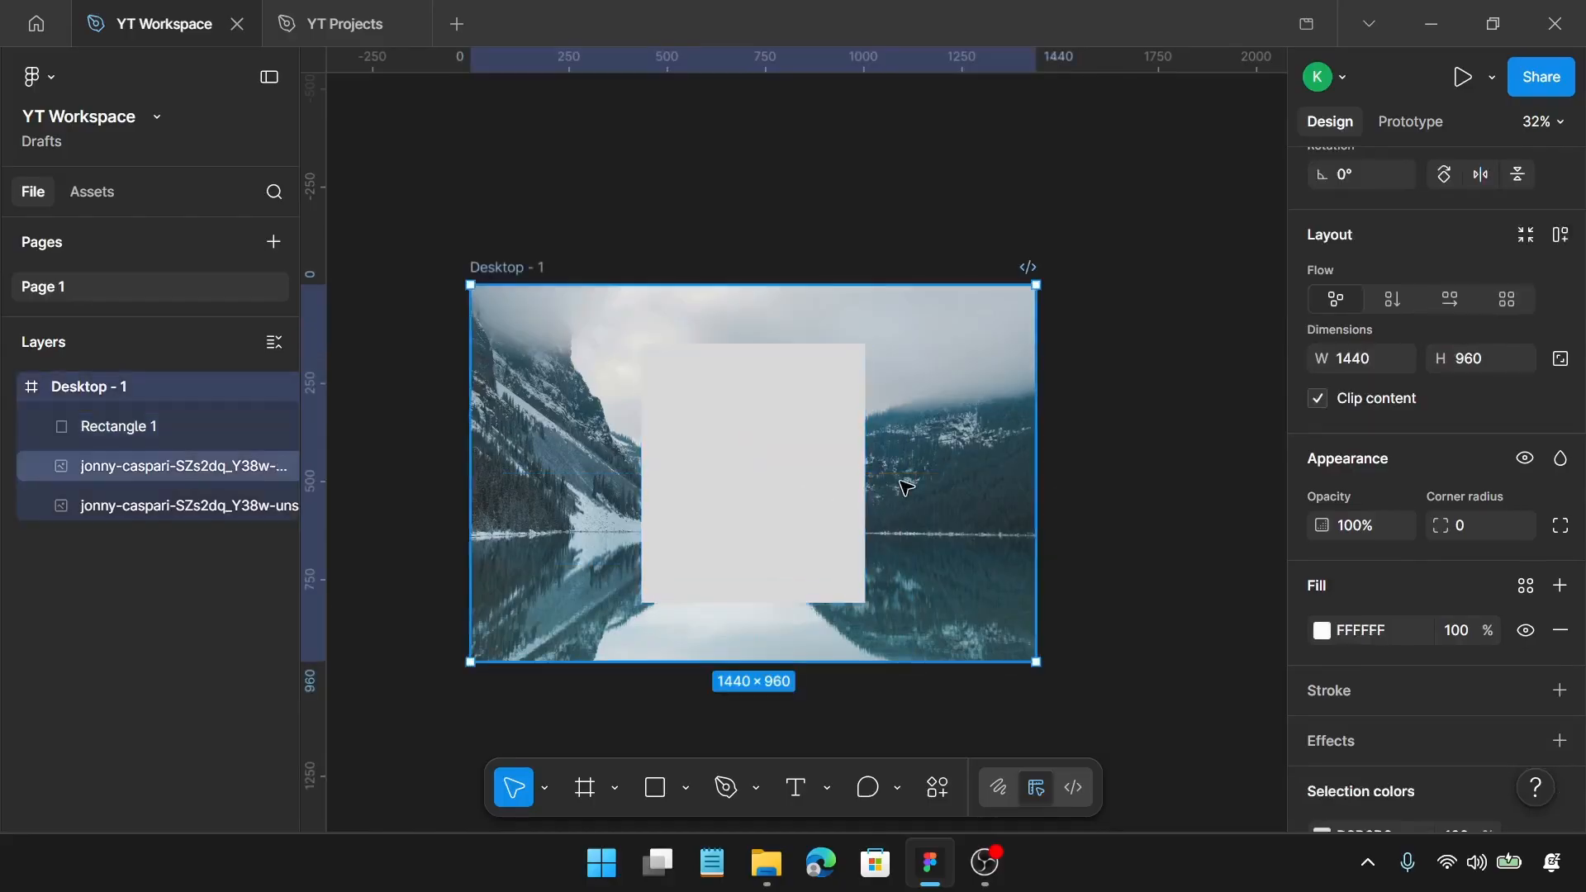
Step: Crop the upper photo copy on all four sides to match the grey rectangle's bounds, 570 × 660
double_click(906, 488)
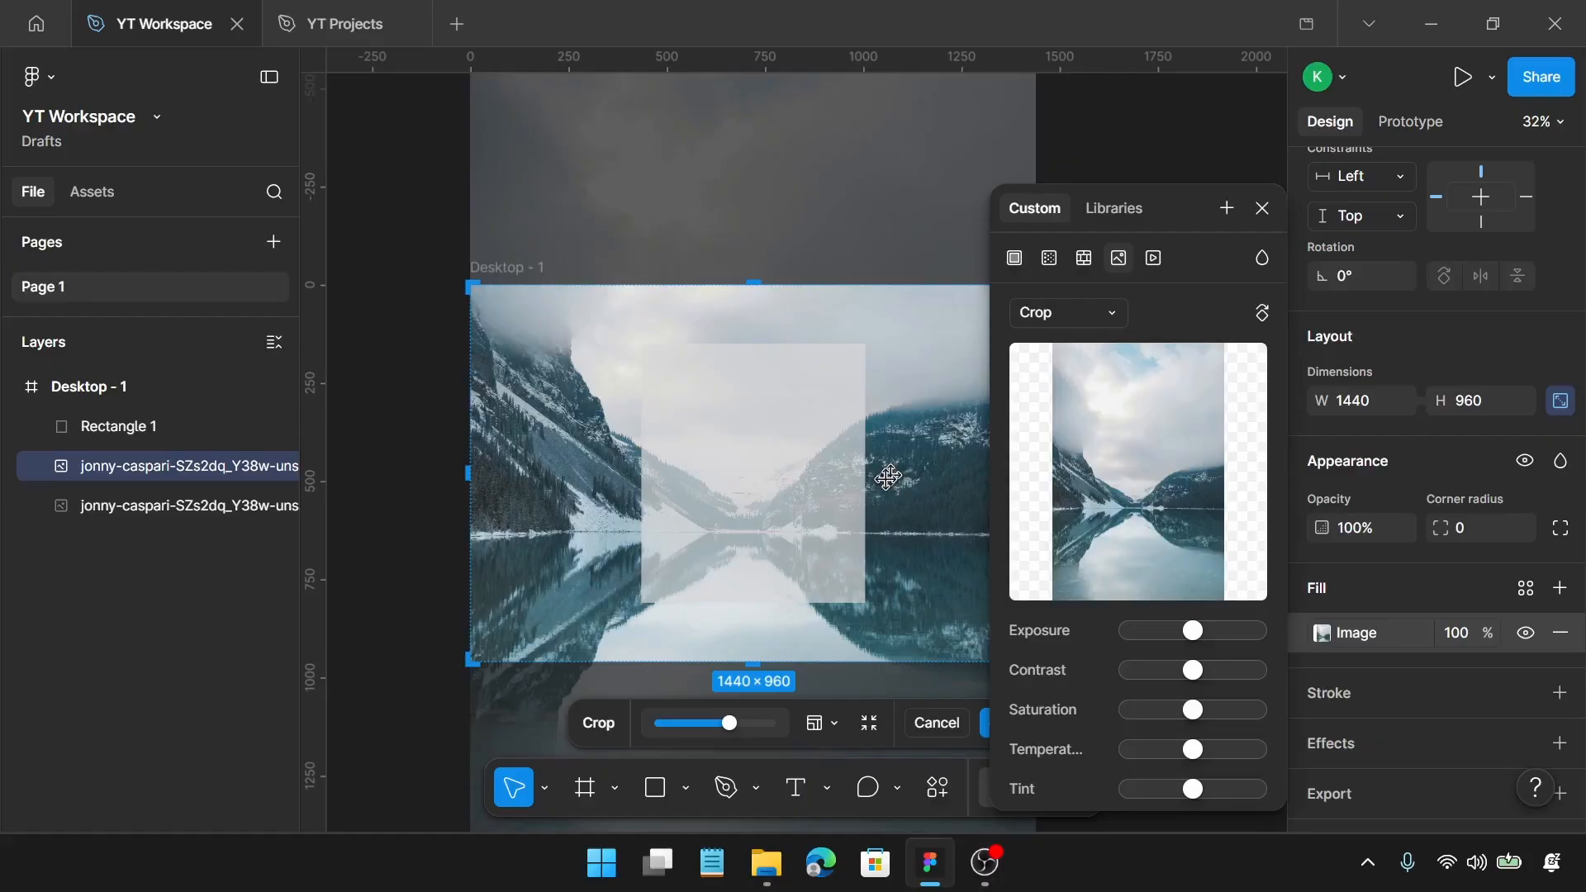
scroll(769, 306, "up", 5)
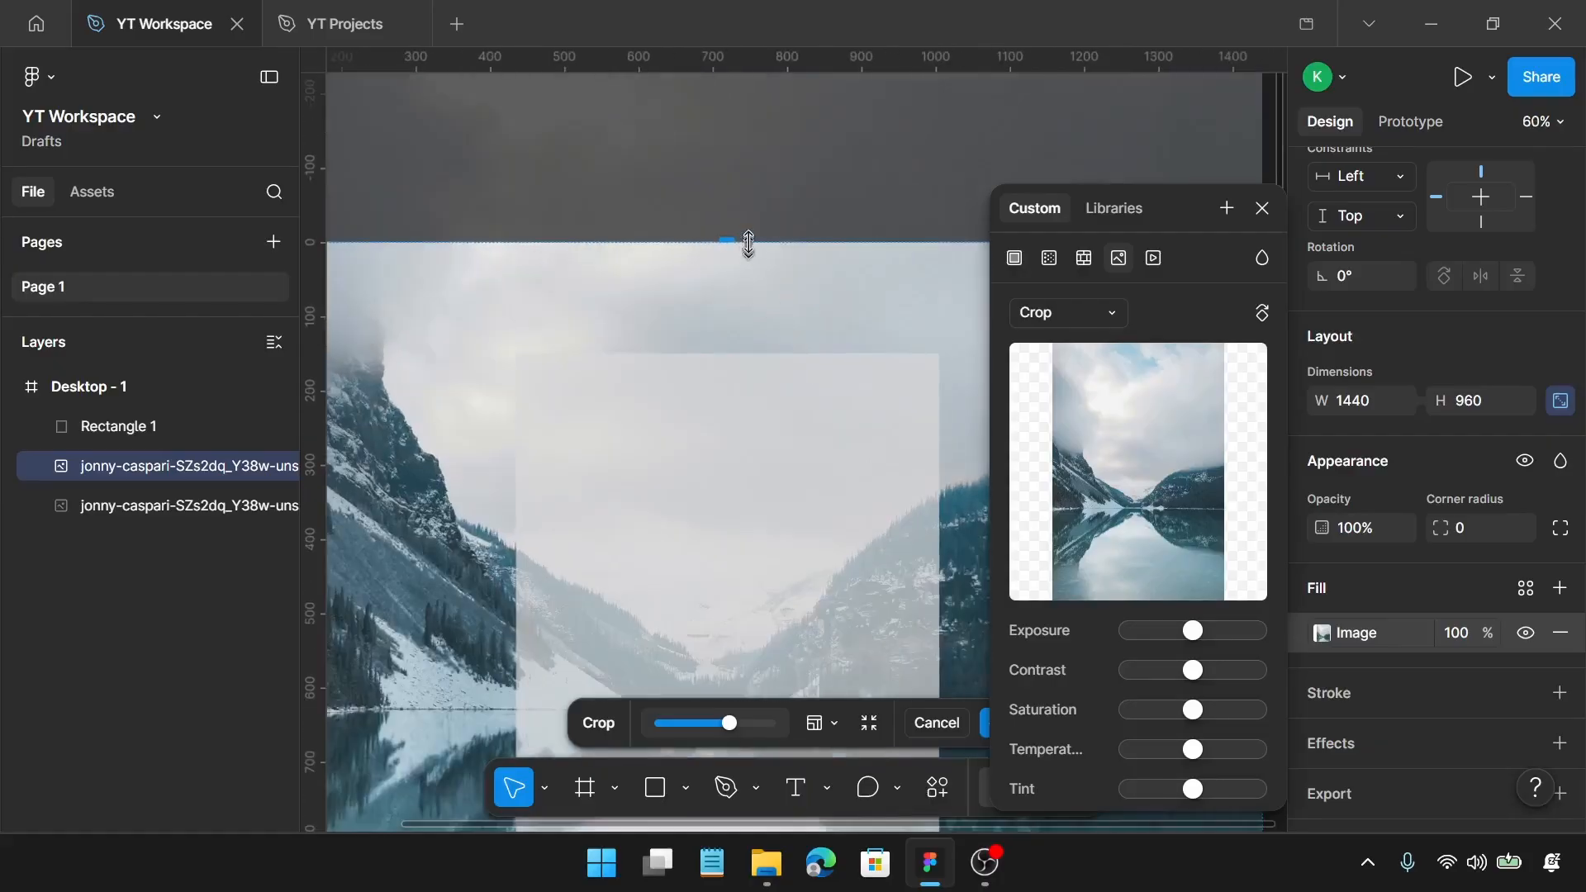
left_click_drag(740, 244, 742, 354)
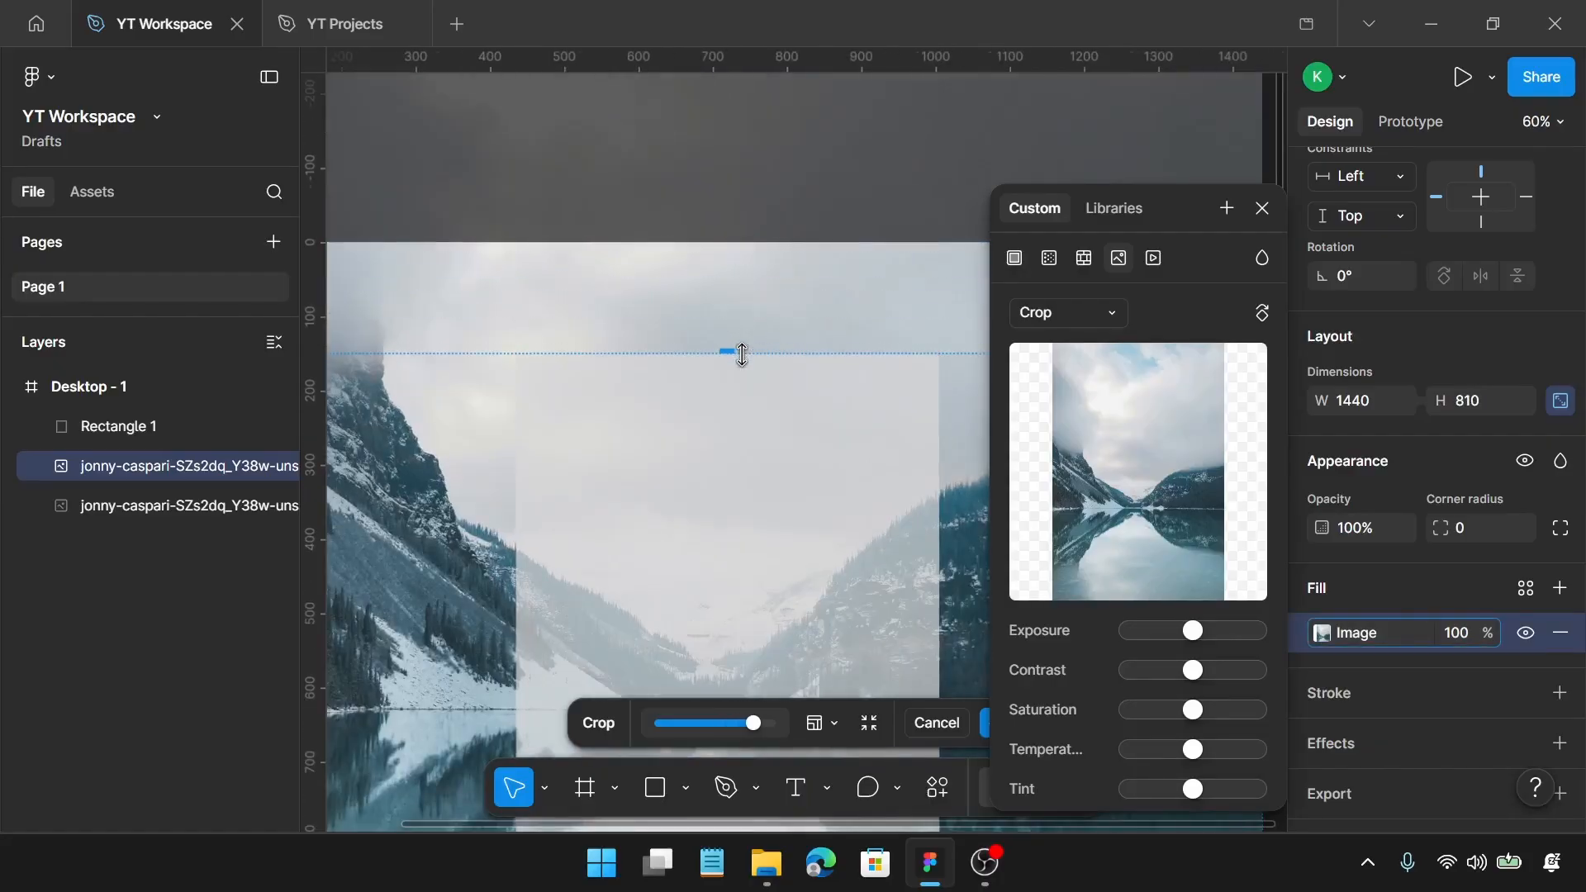
scroll(741, 353, "down", 4)
left_click_drag(455, 500, 623, 496)
scroll(617, 487, "right", 4)
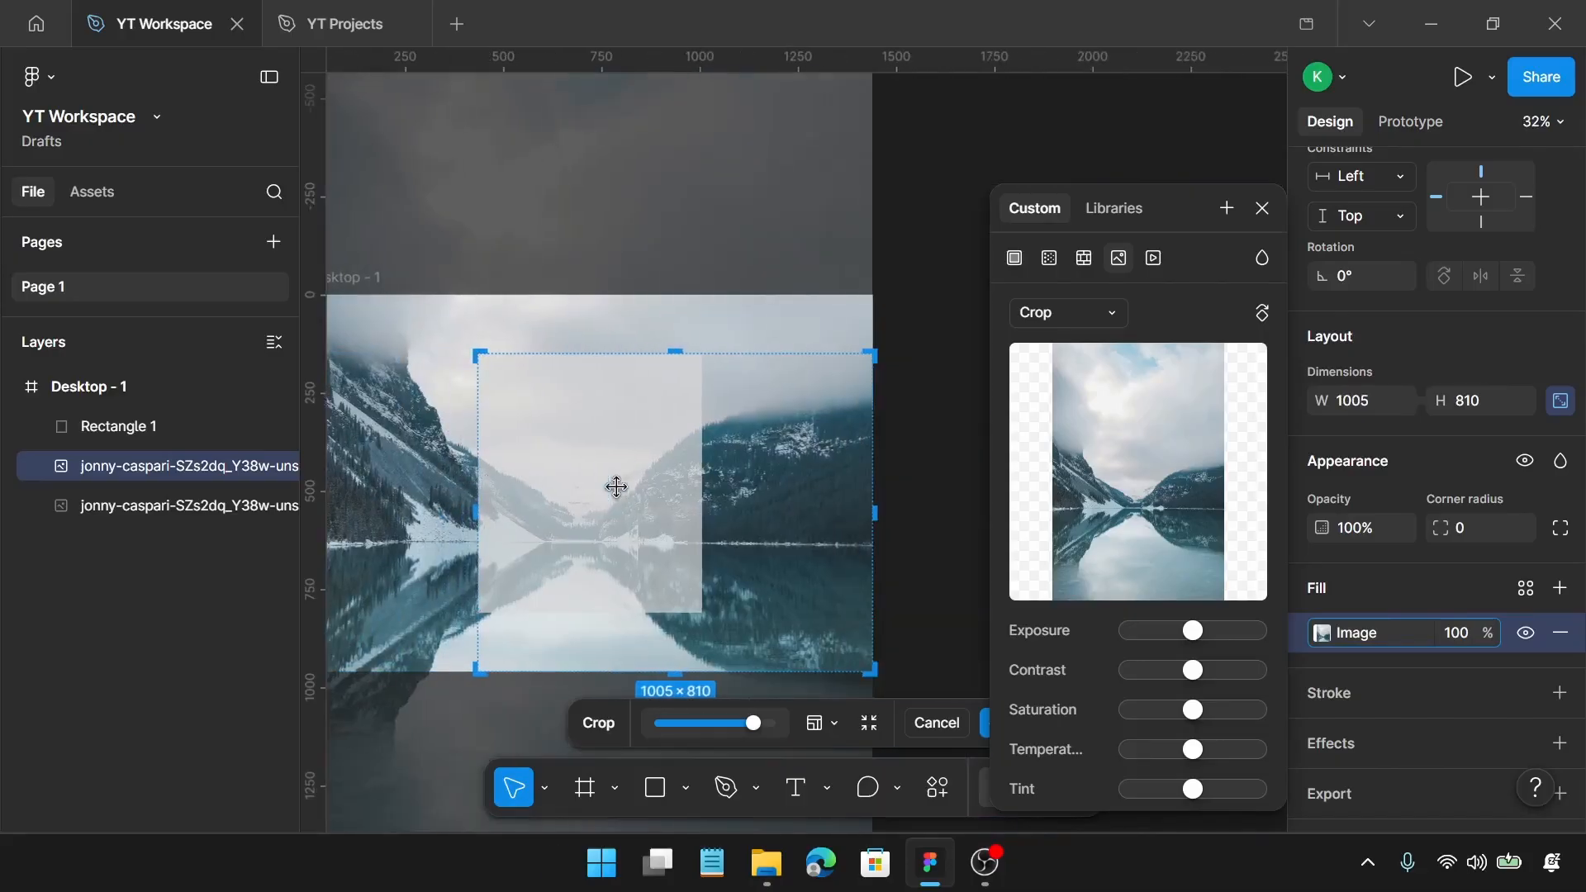
left_click_drag(873, 516, 704, 543)
left_click_drag(618, 670, 618, 613)
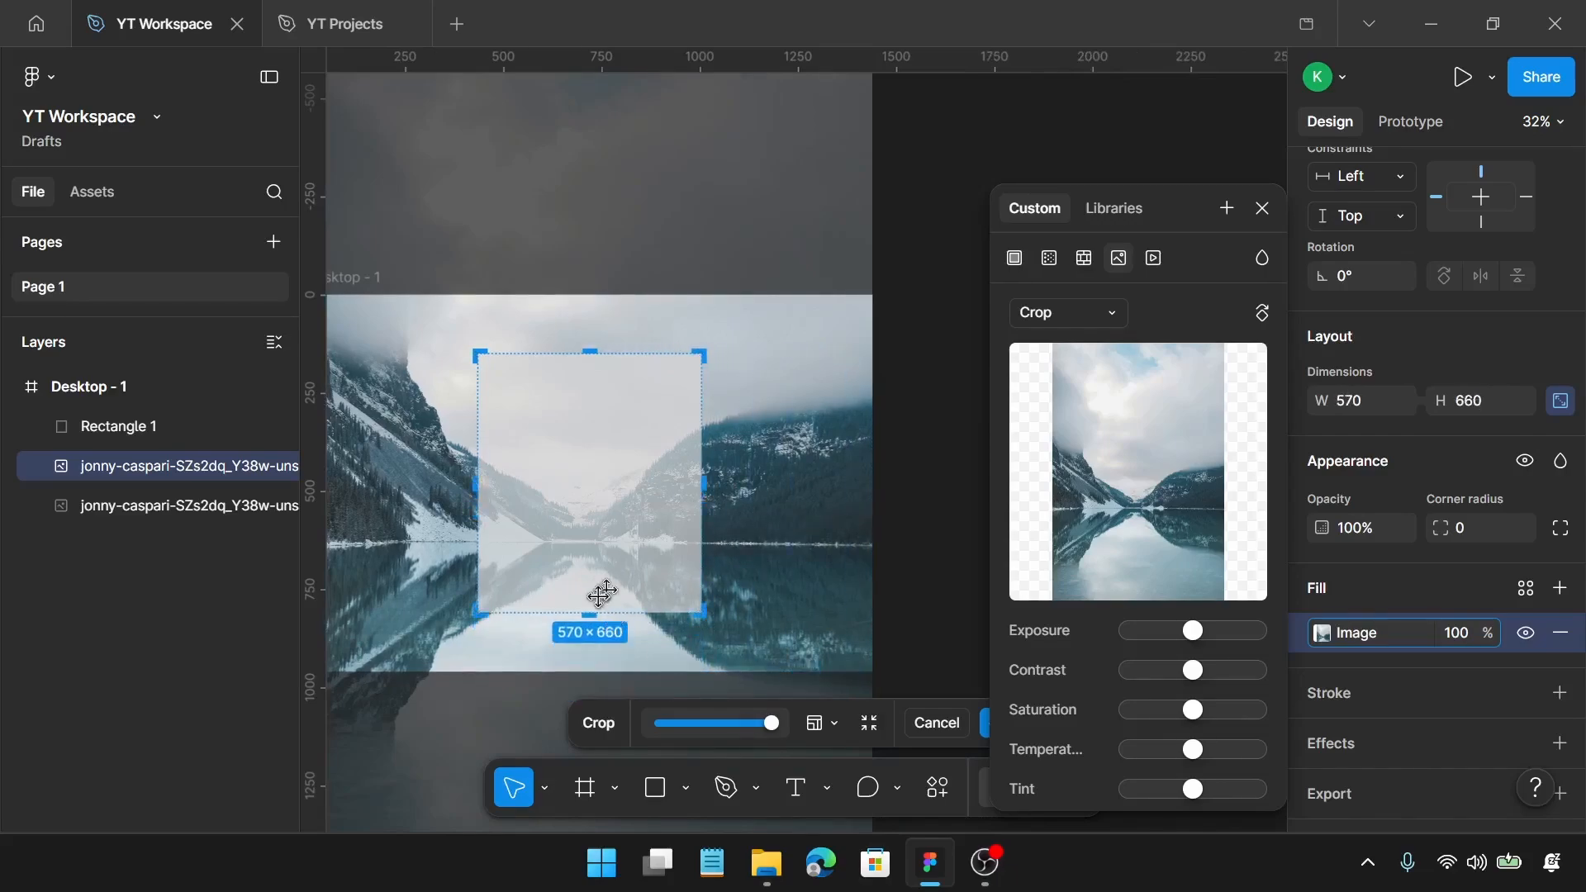
scroll(727, 567, "left", 1)
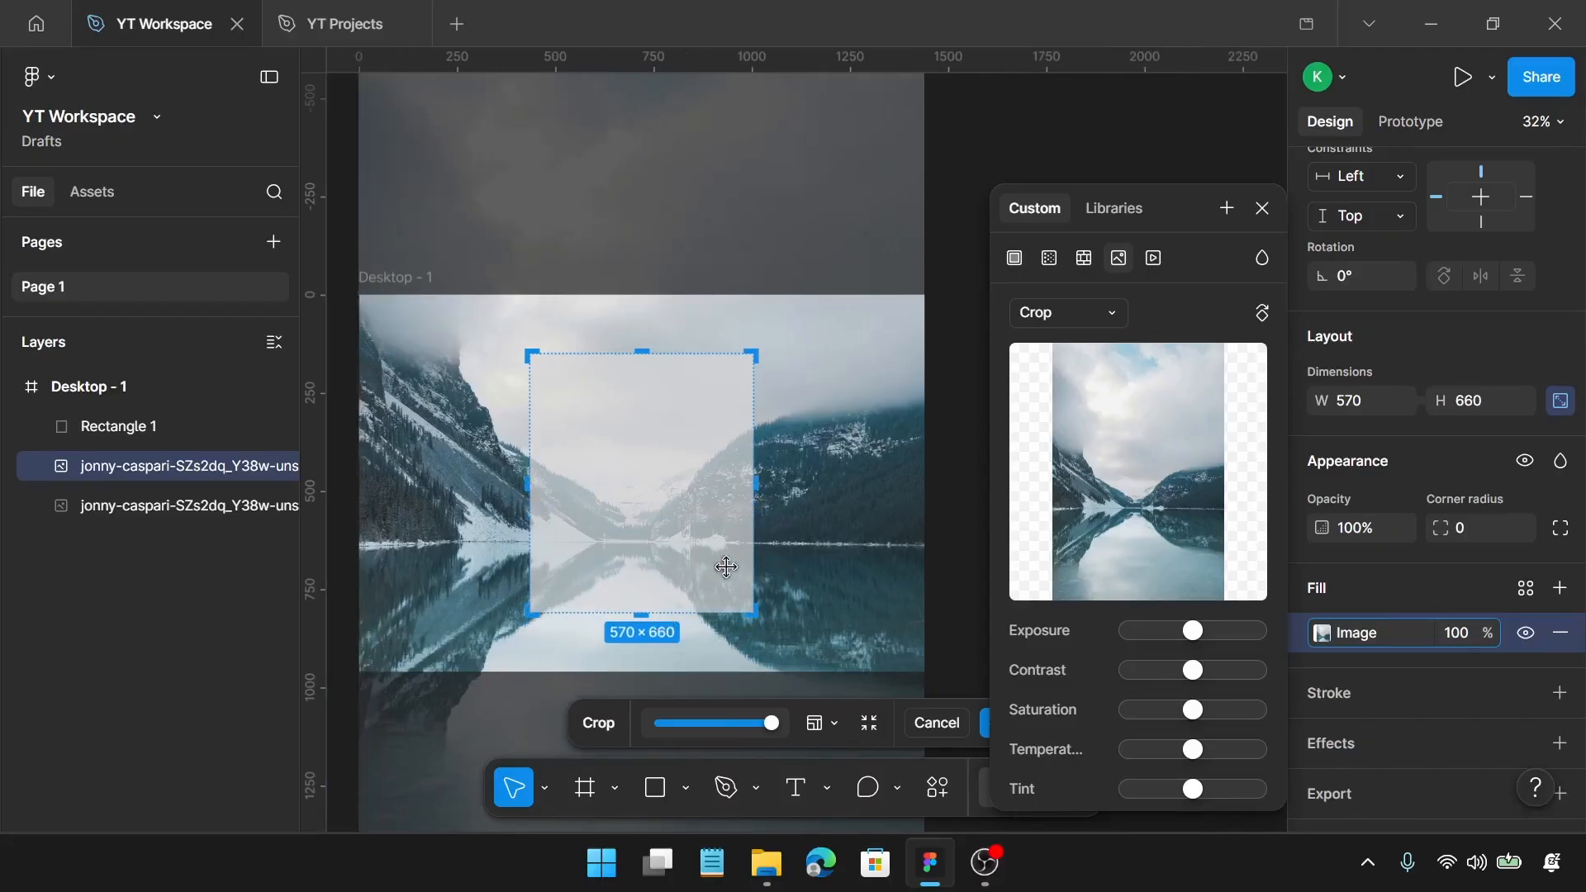
key("Return")
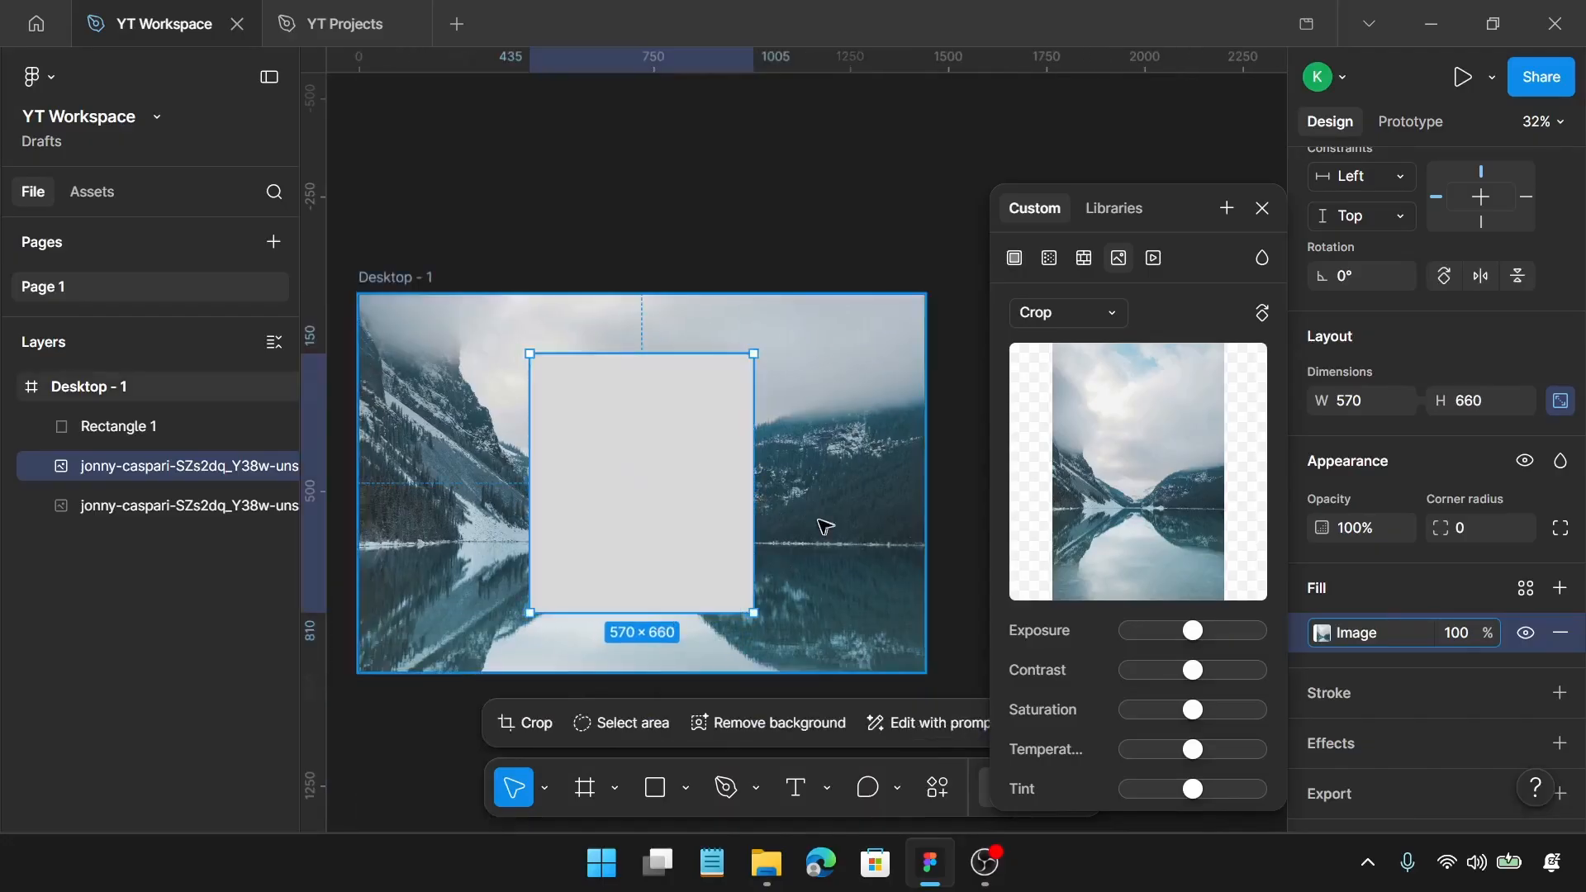
Step: Close the image fill settings and delete the grey guide rectangle
left_click(1260, 209)
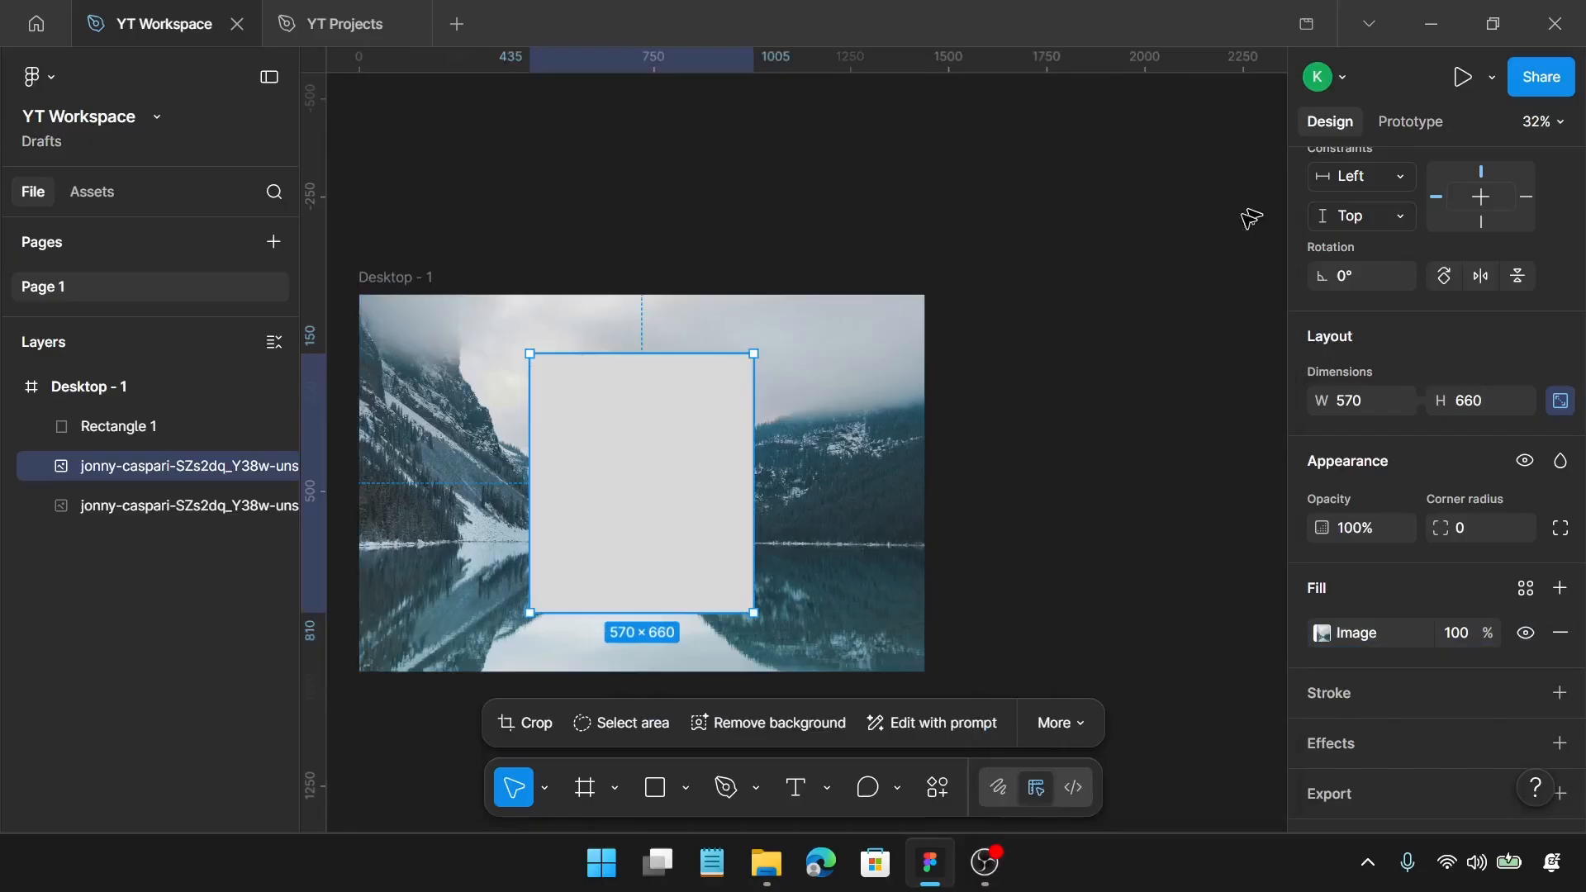
left_click(637, 442)
key("Delete")
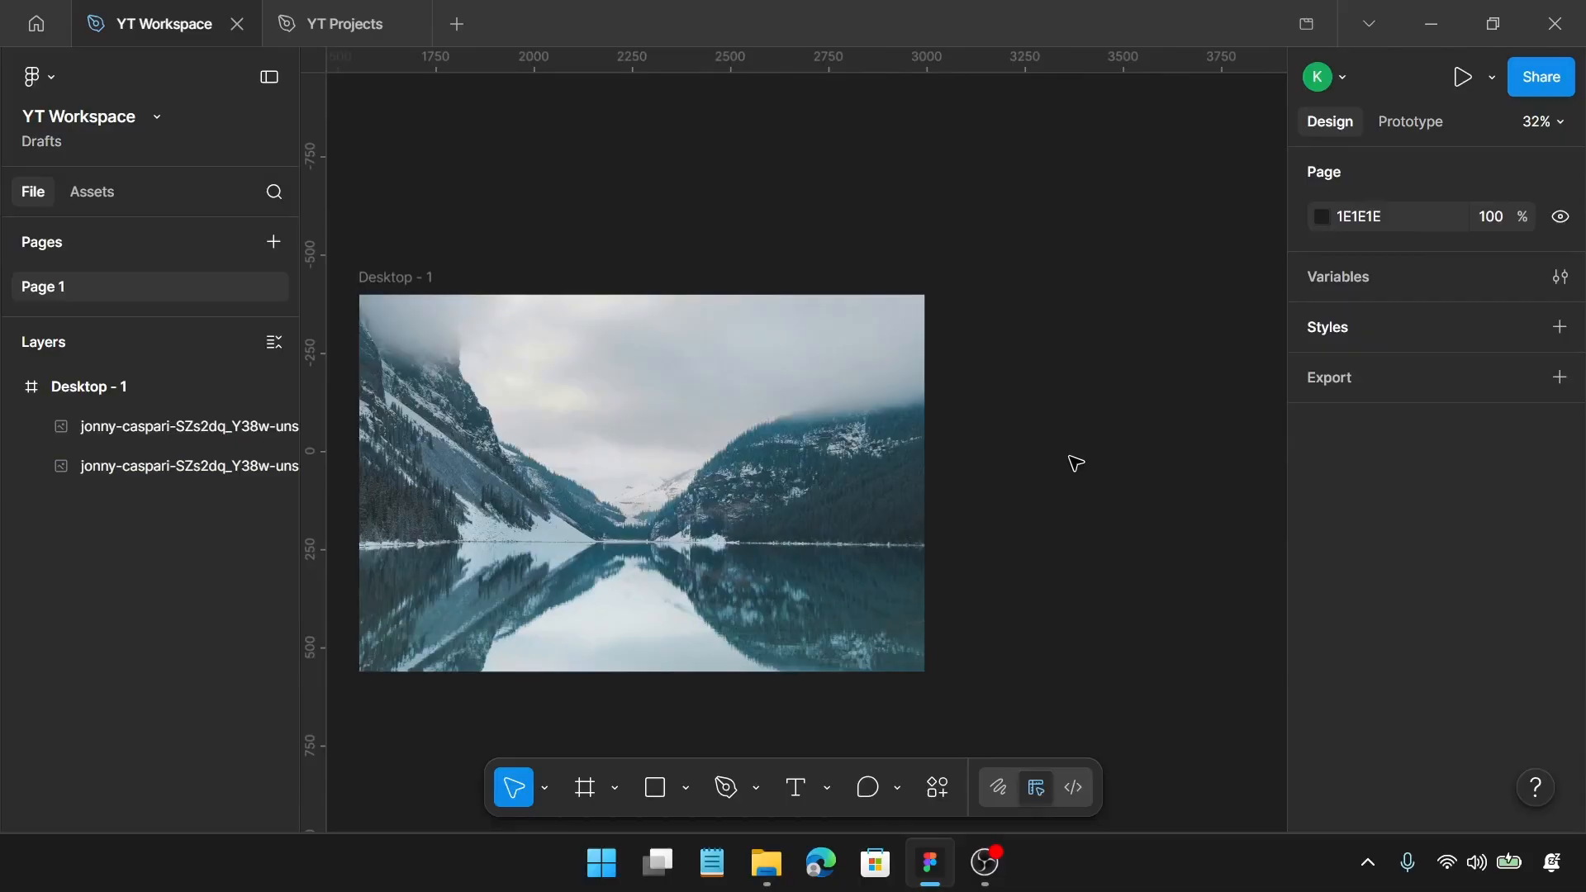
Step: Add an effect to the full-size background photo and change its type to Layer blur
left_click(907, 506)
scroll(1504, 587, "down", 3)
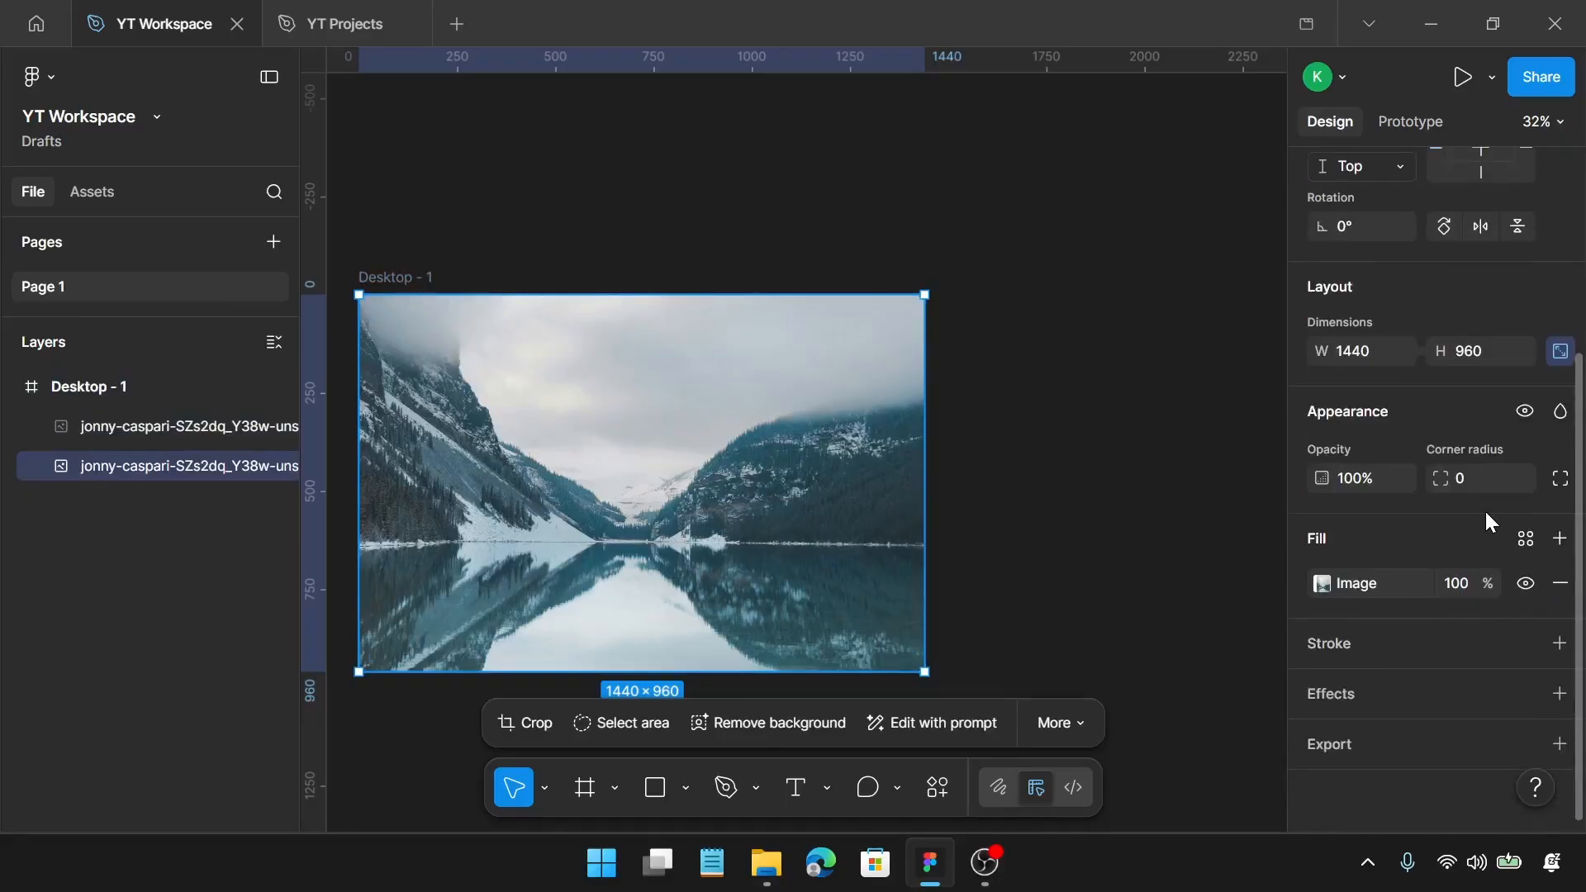
left_click(1560, 694)
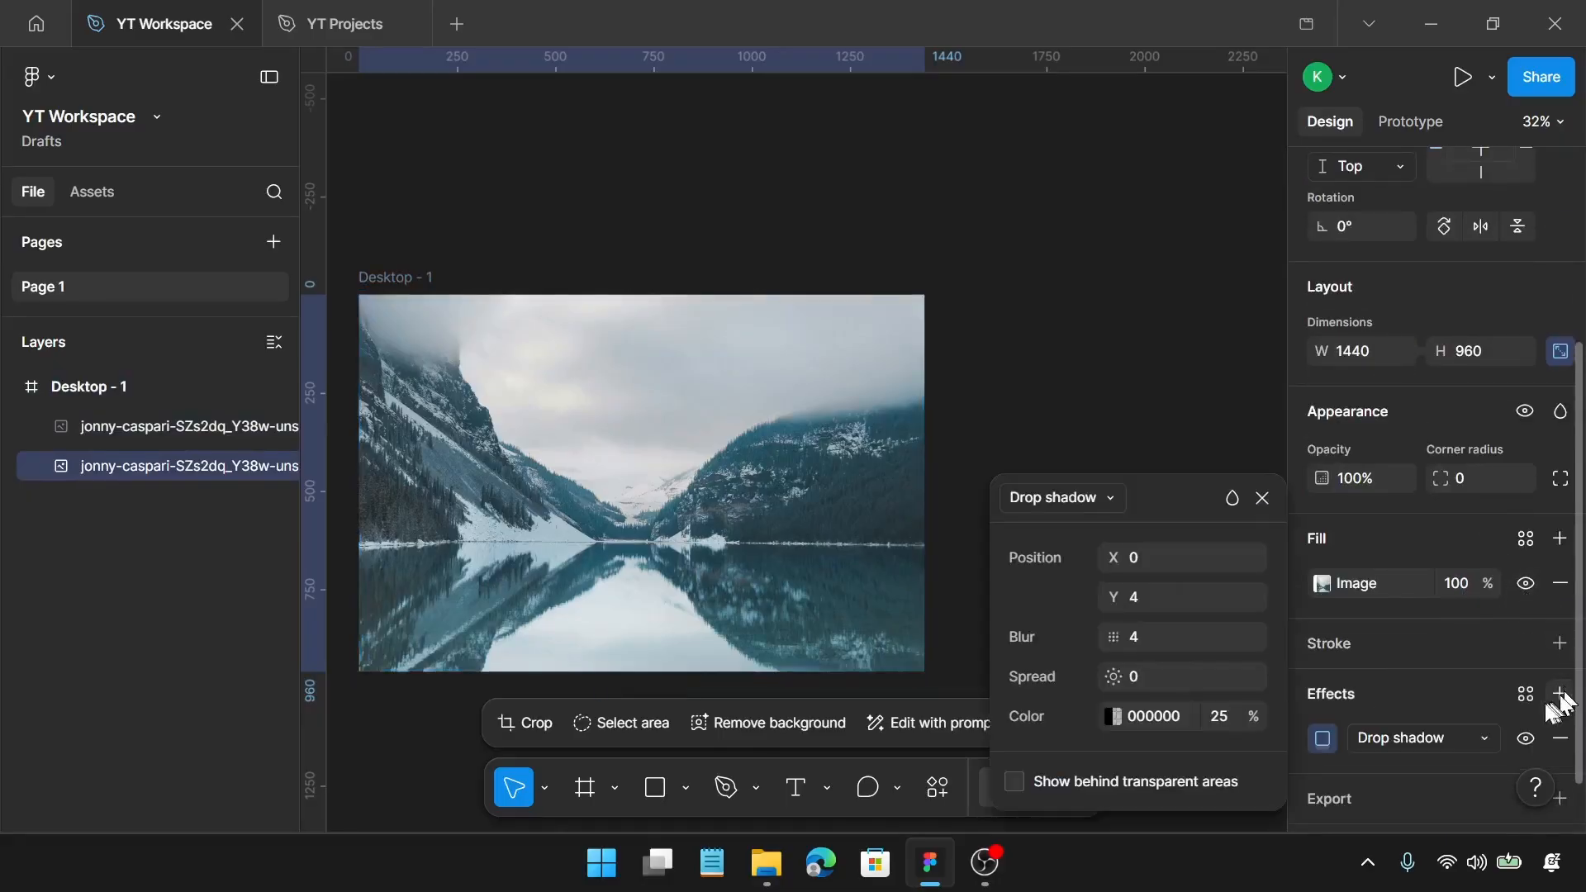
left_click(1419, 738)
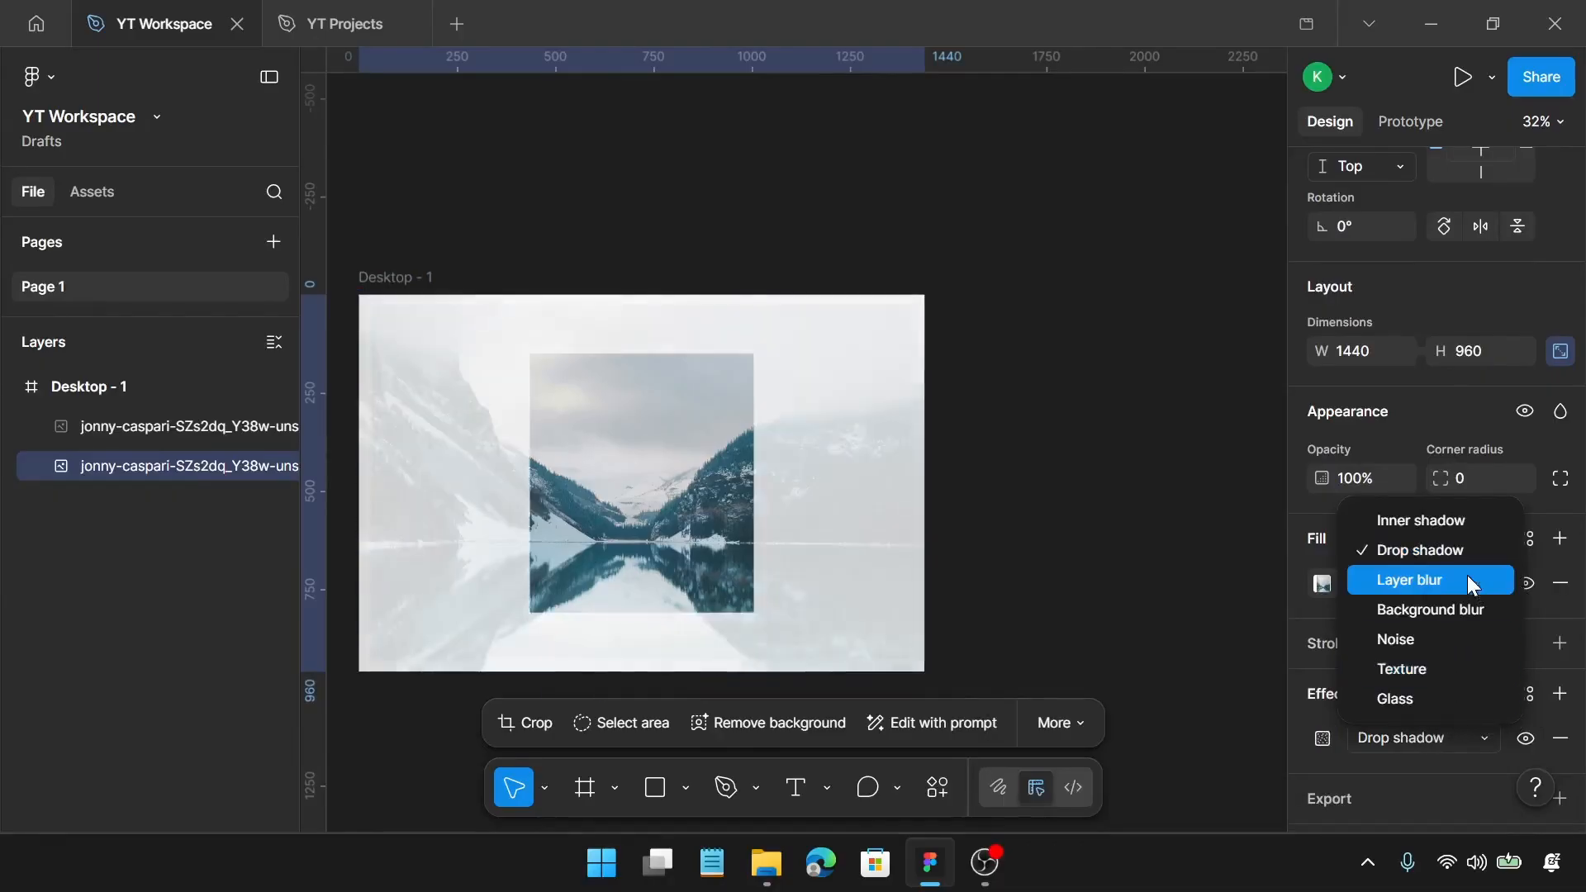
left_click(1469, 579)
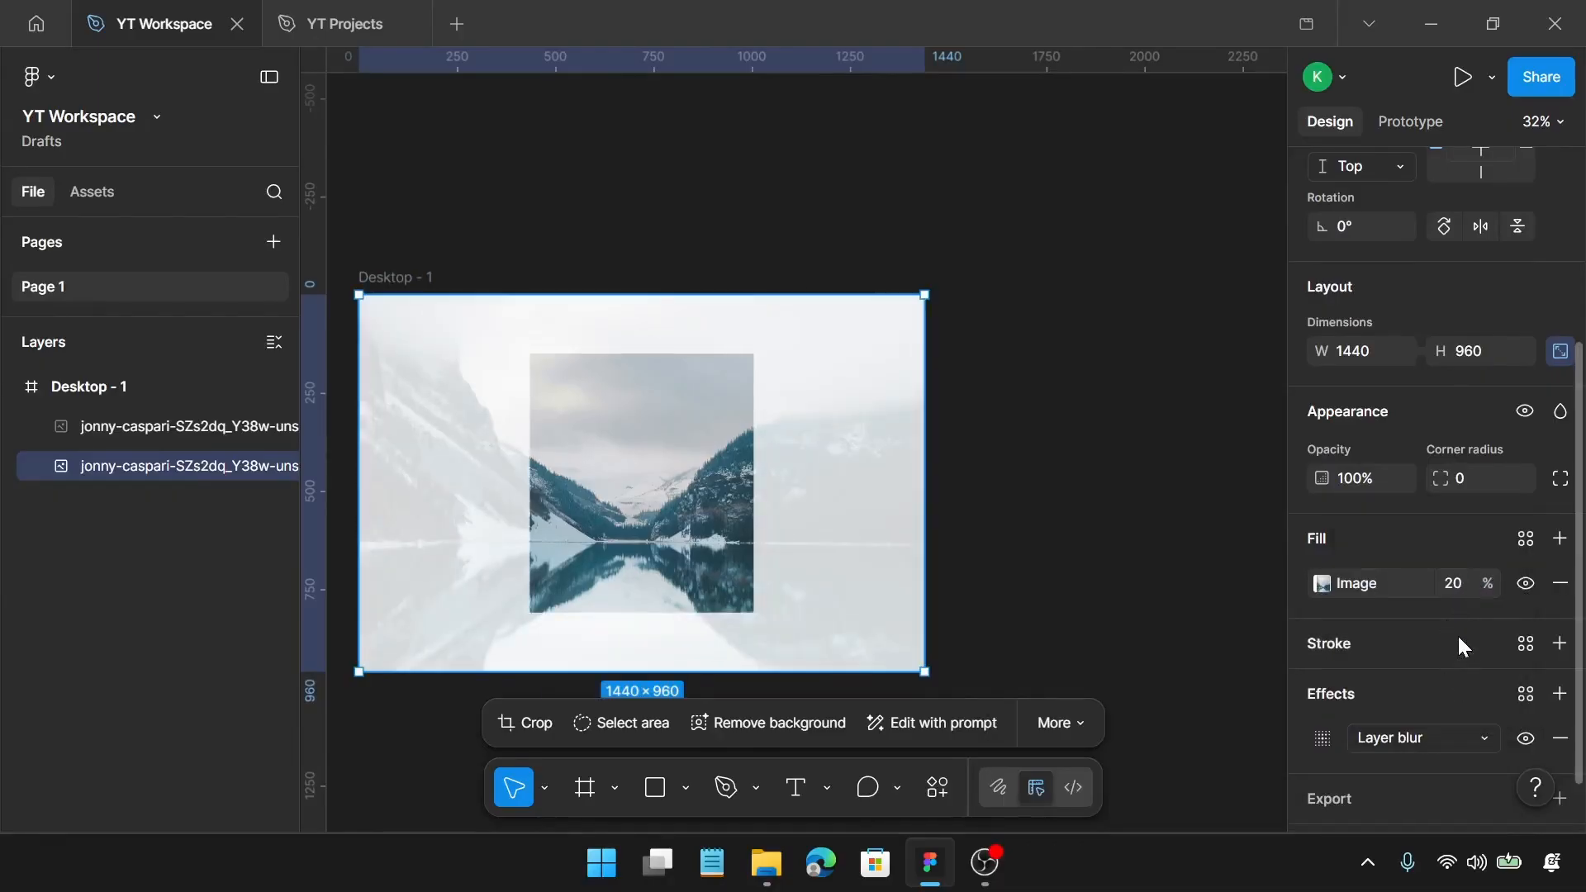
Step: Set the background photo's image fill opacity to 100%
left_click(1459, 583)
type("100")
key("Return")
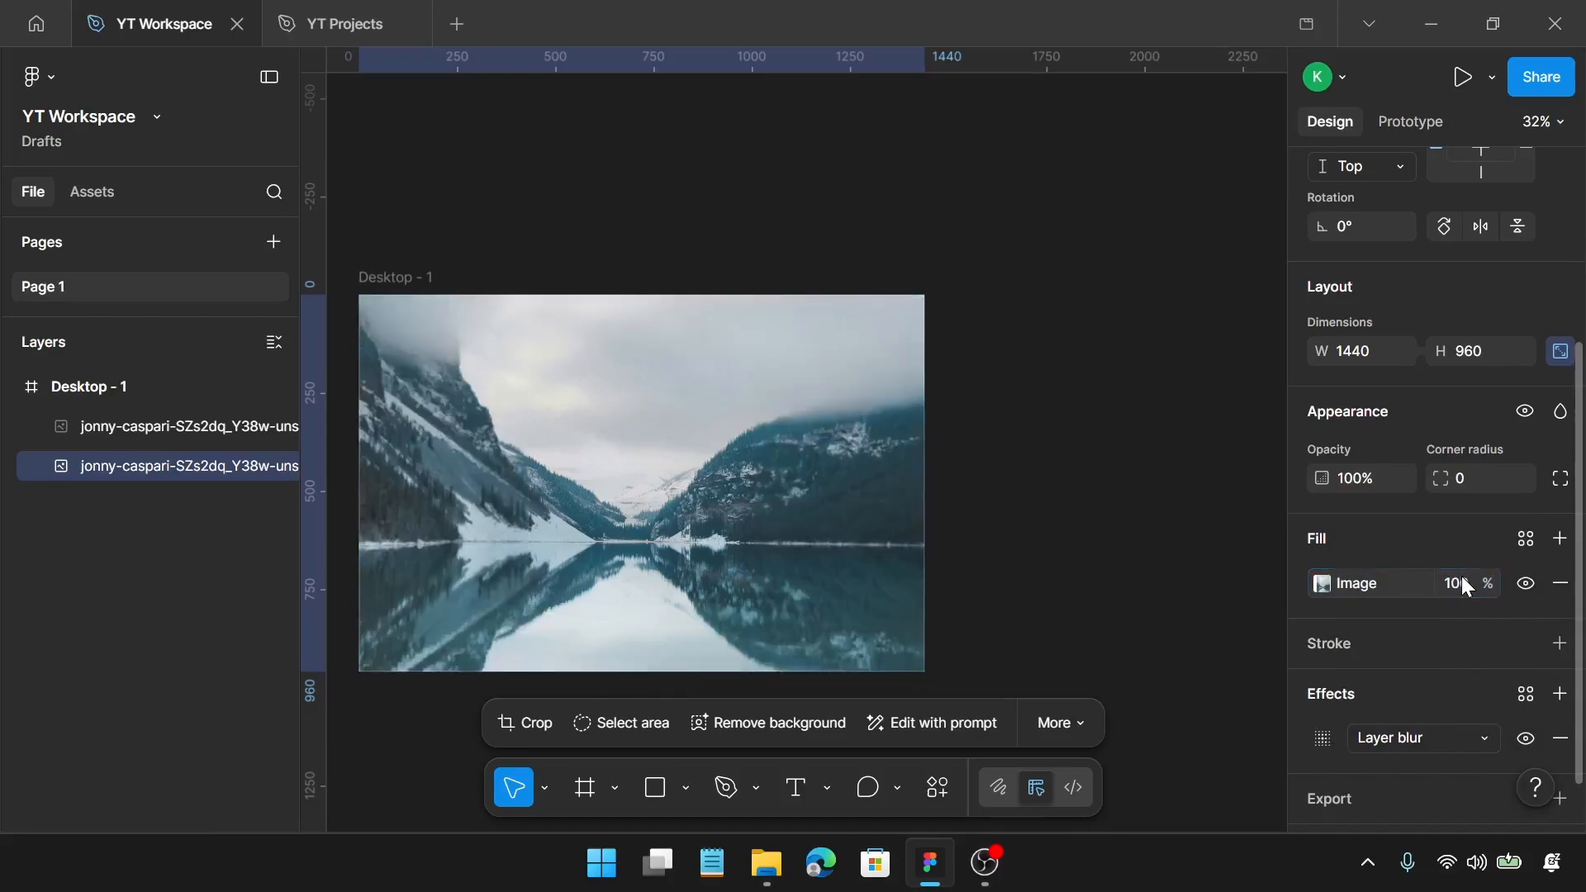
Step: Set the background photo's uniform layer blur to 10 and close the effect settings
left_click(1337, 738)
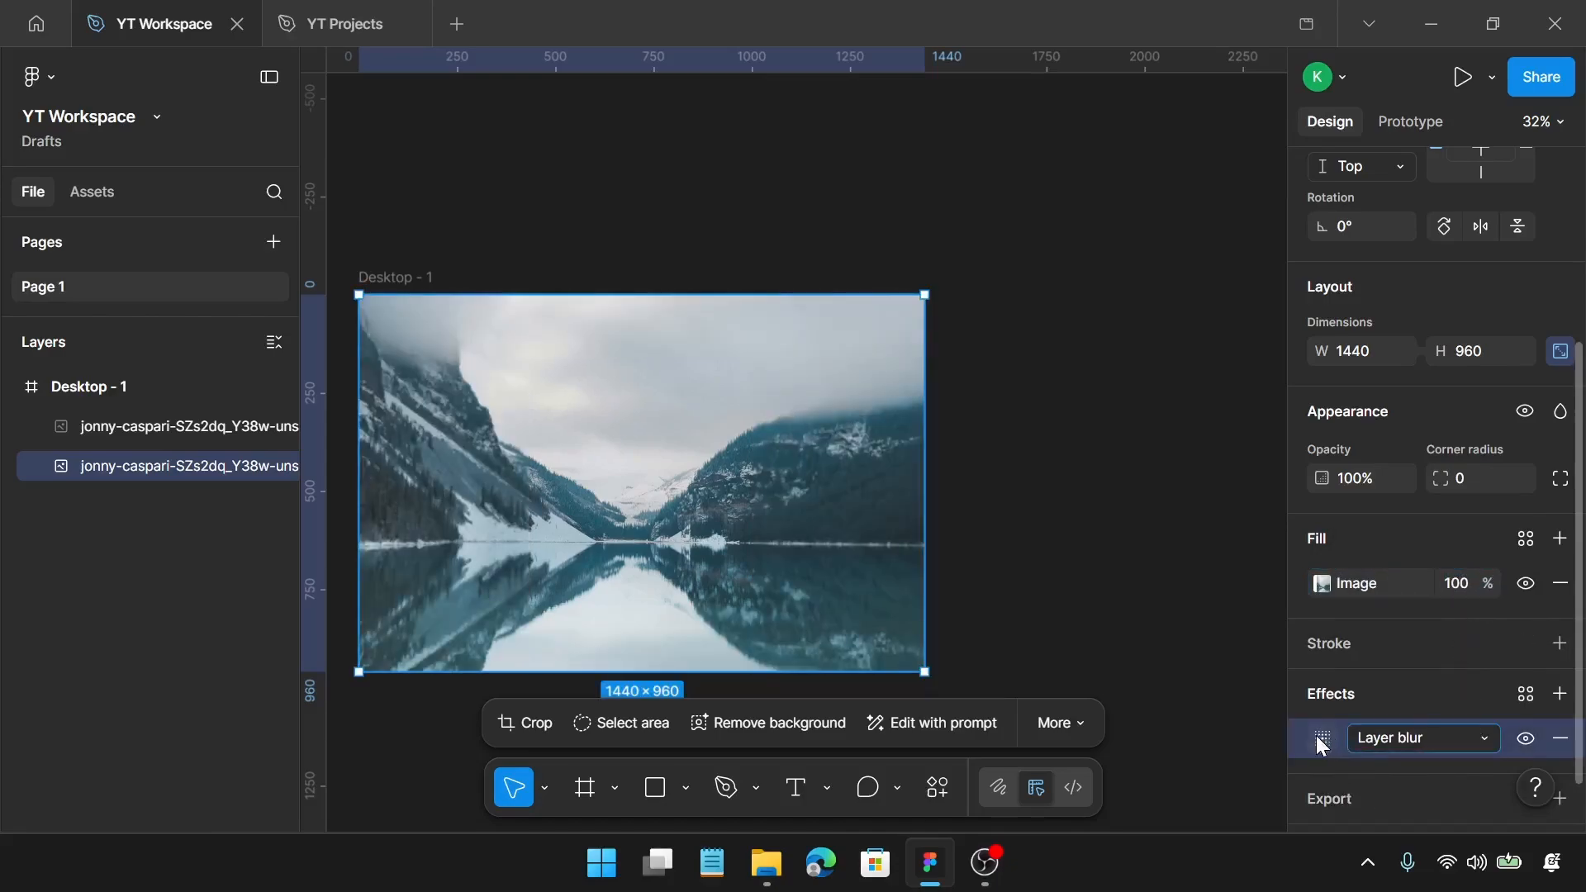
left_click(1322, 739)
left_click(1153, 779)
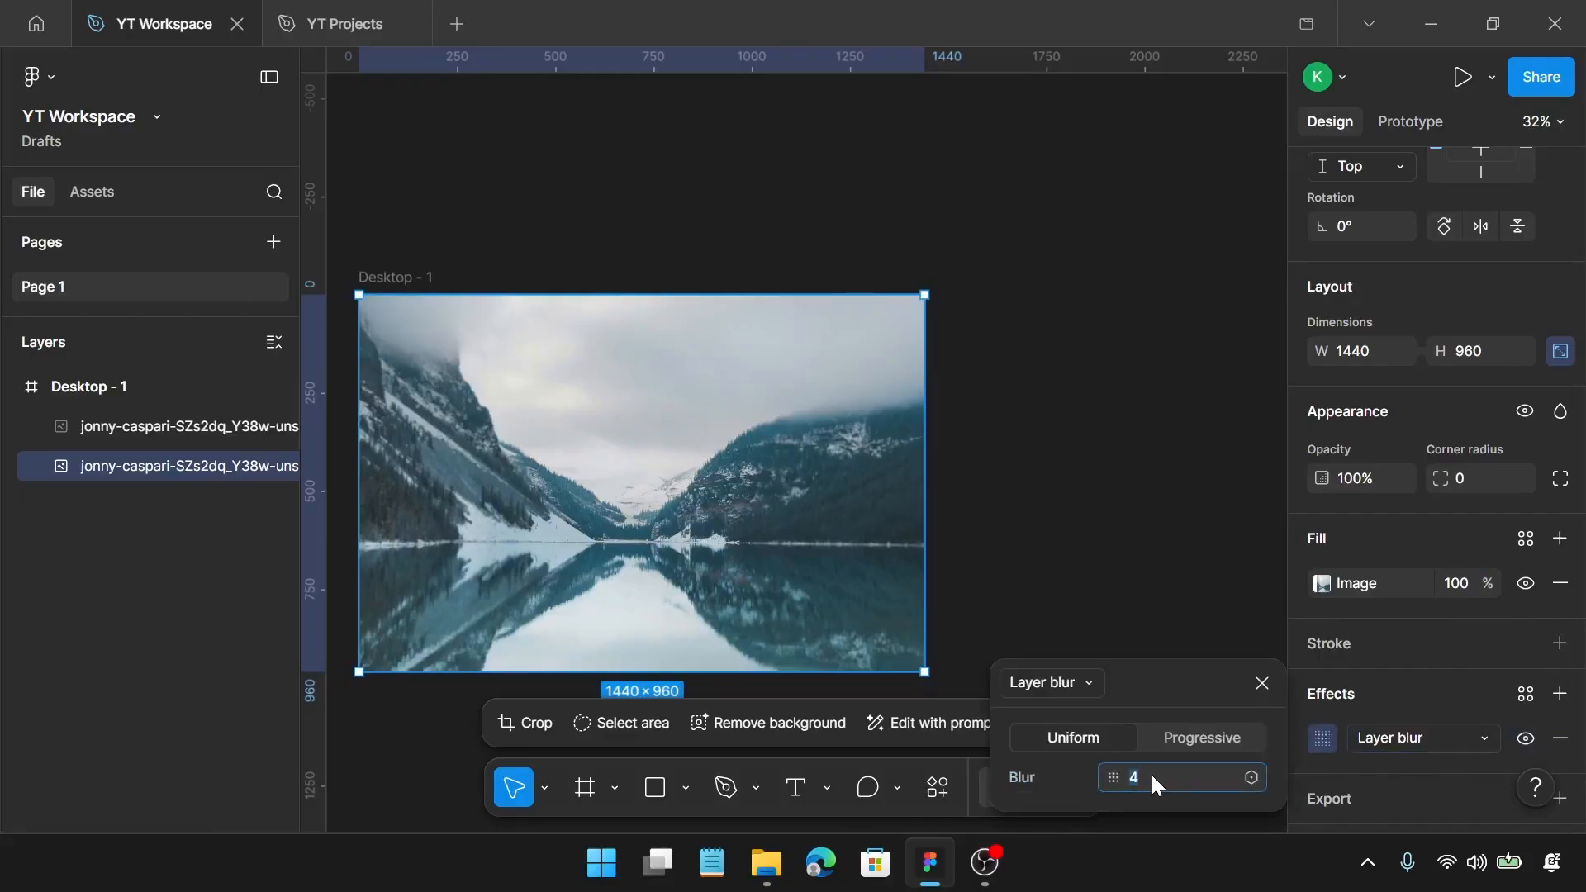
type("10")
key("Return")
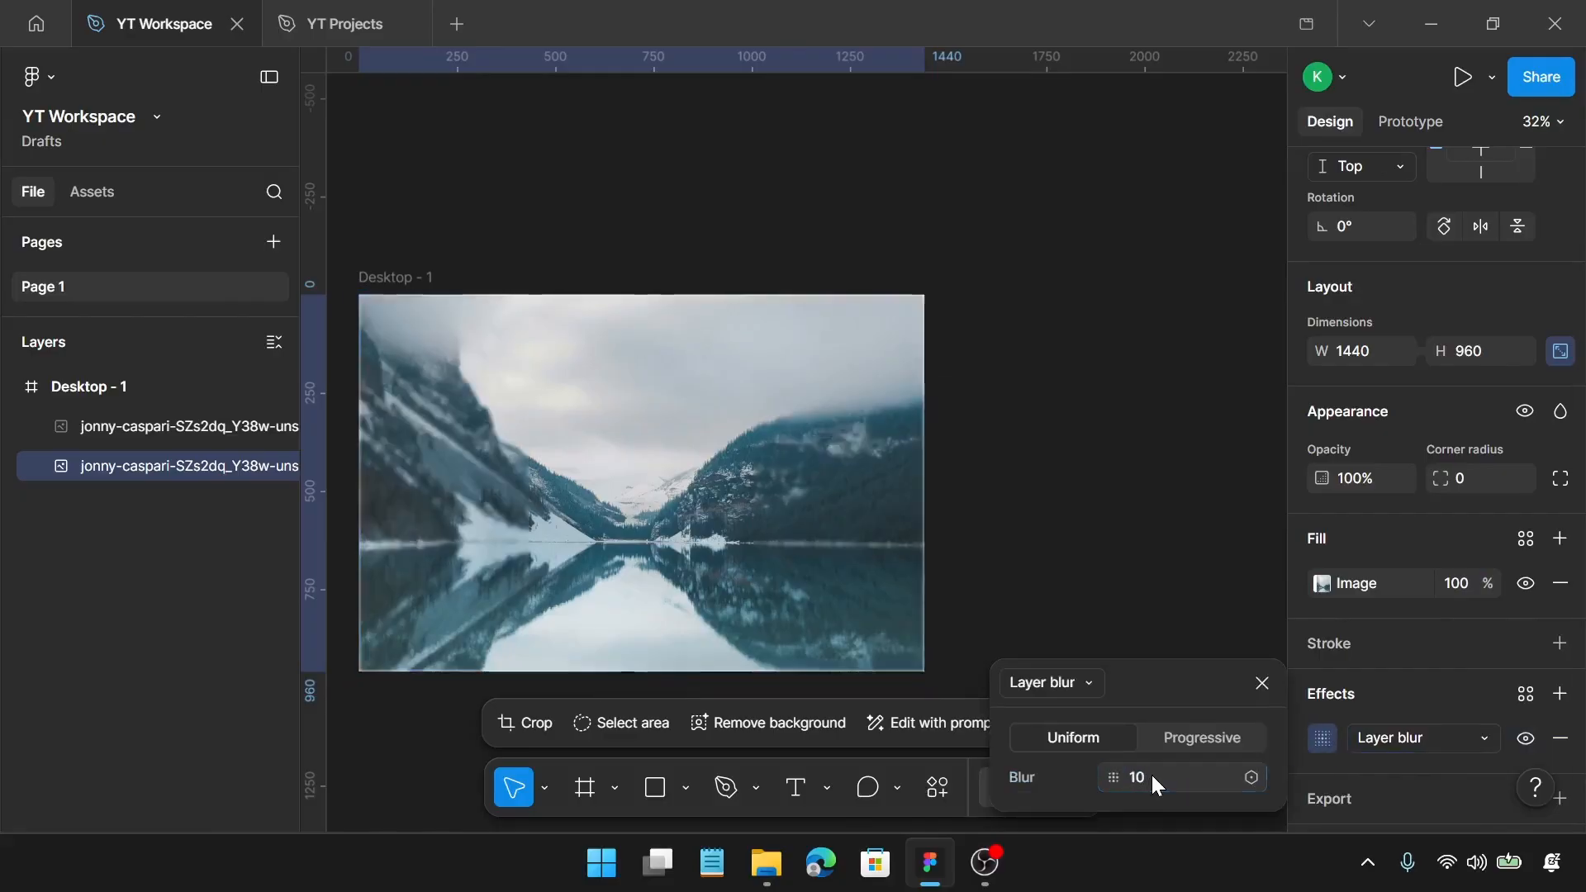
left_click(1269, 674)
Step: Add a solid fill over the image on the centred 570 × 660 photo and set its colour to 214C59
scroll(708, 556, "up", 5)
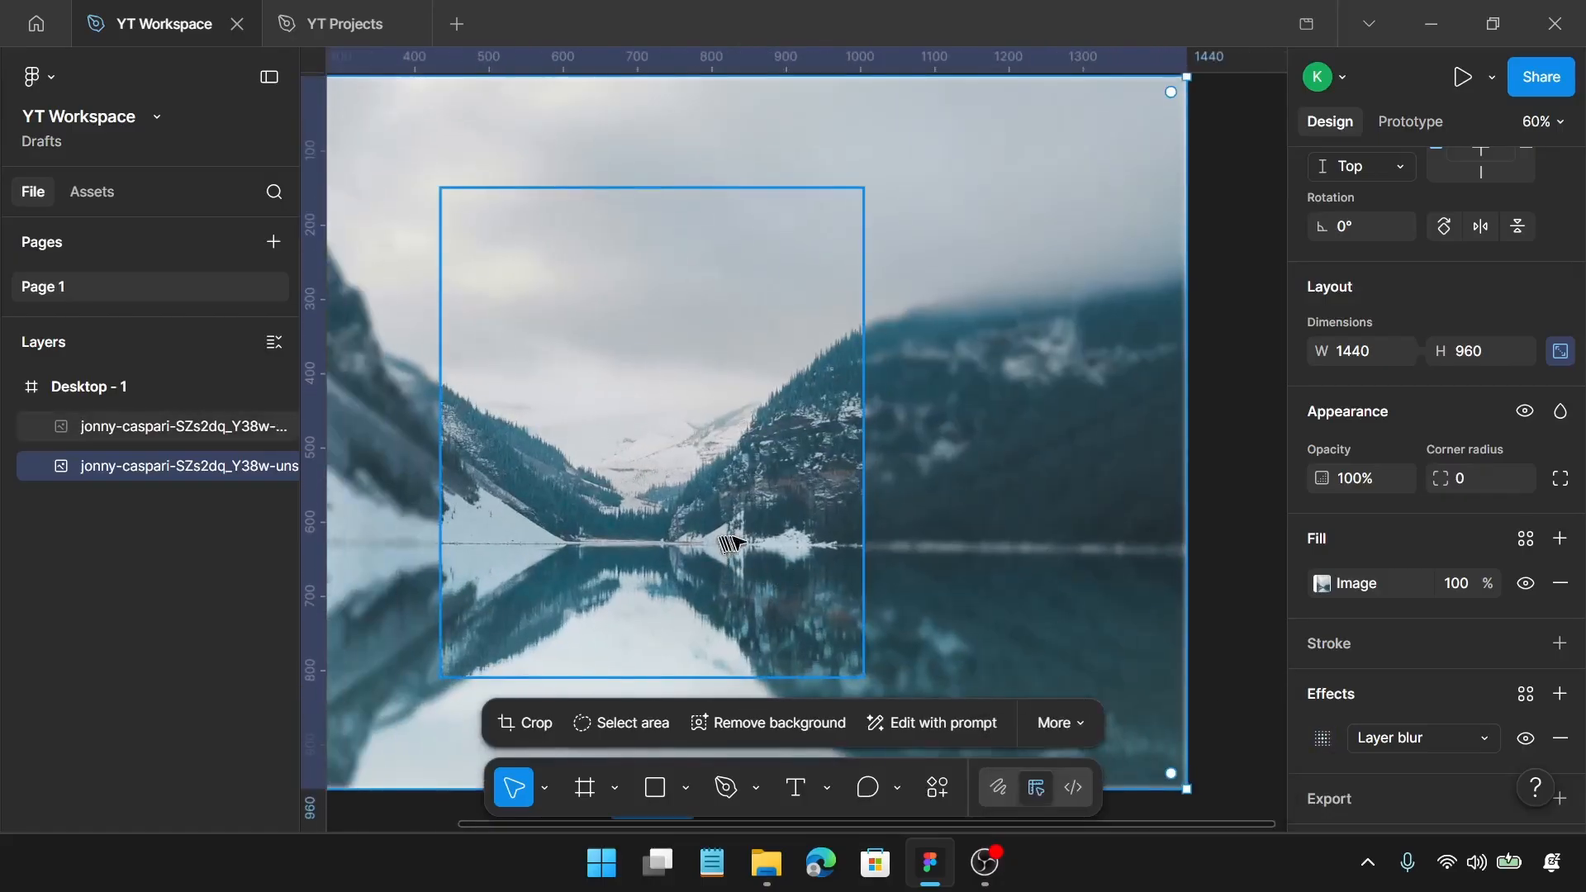
left_click(743, 516)
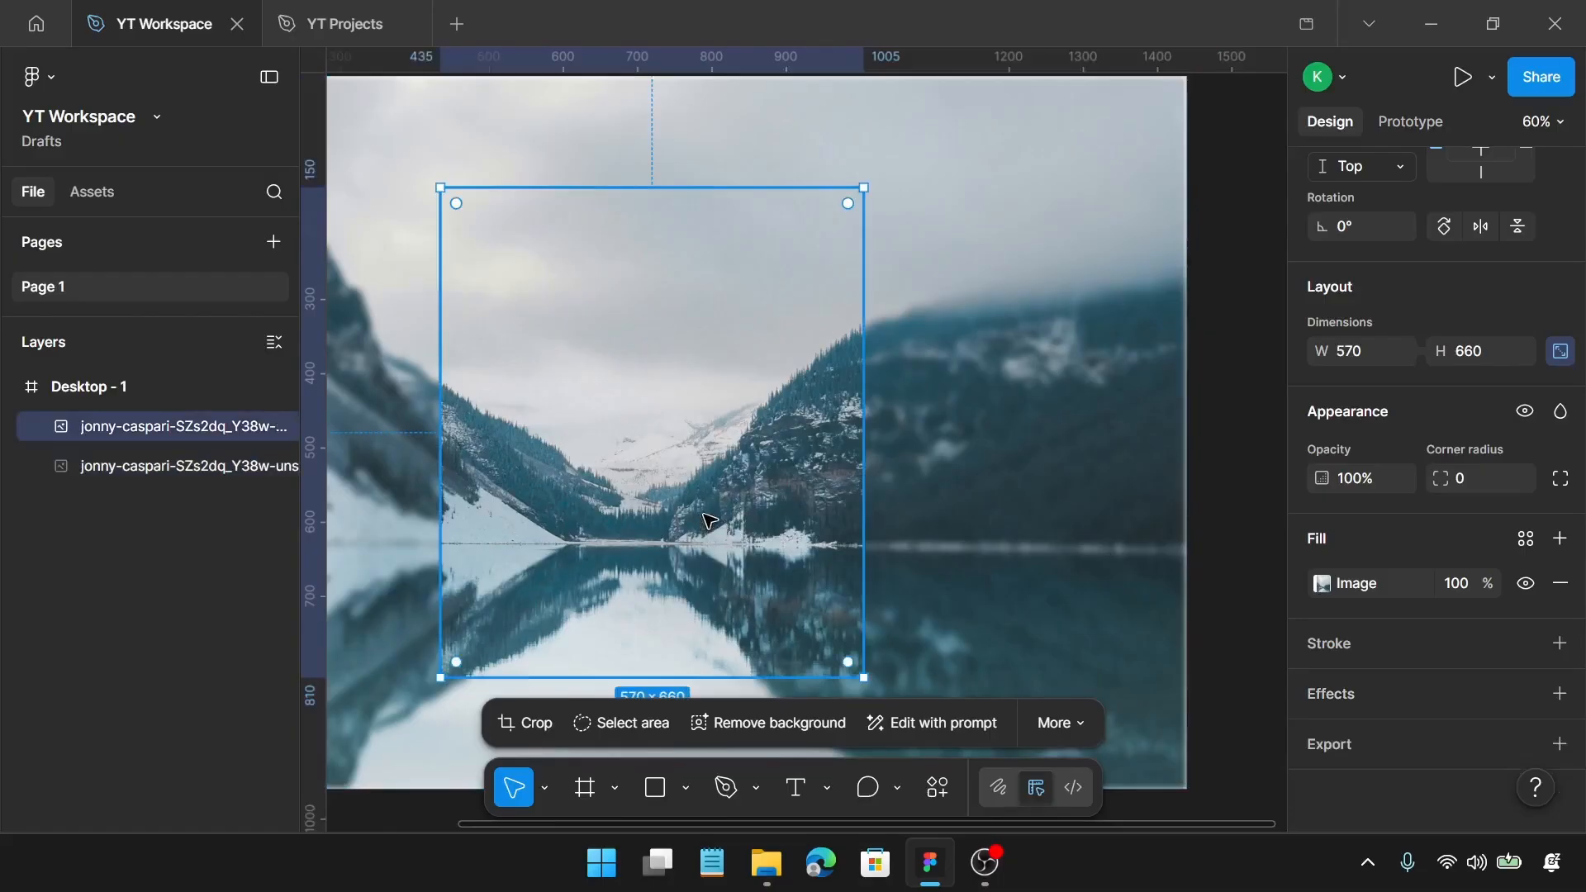
scroll(735, 517, "left", 2)
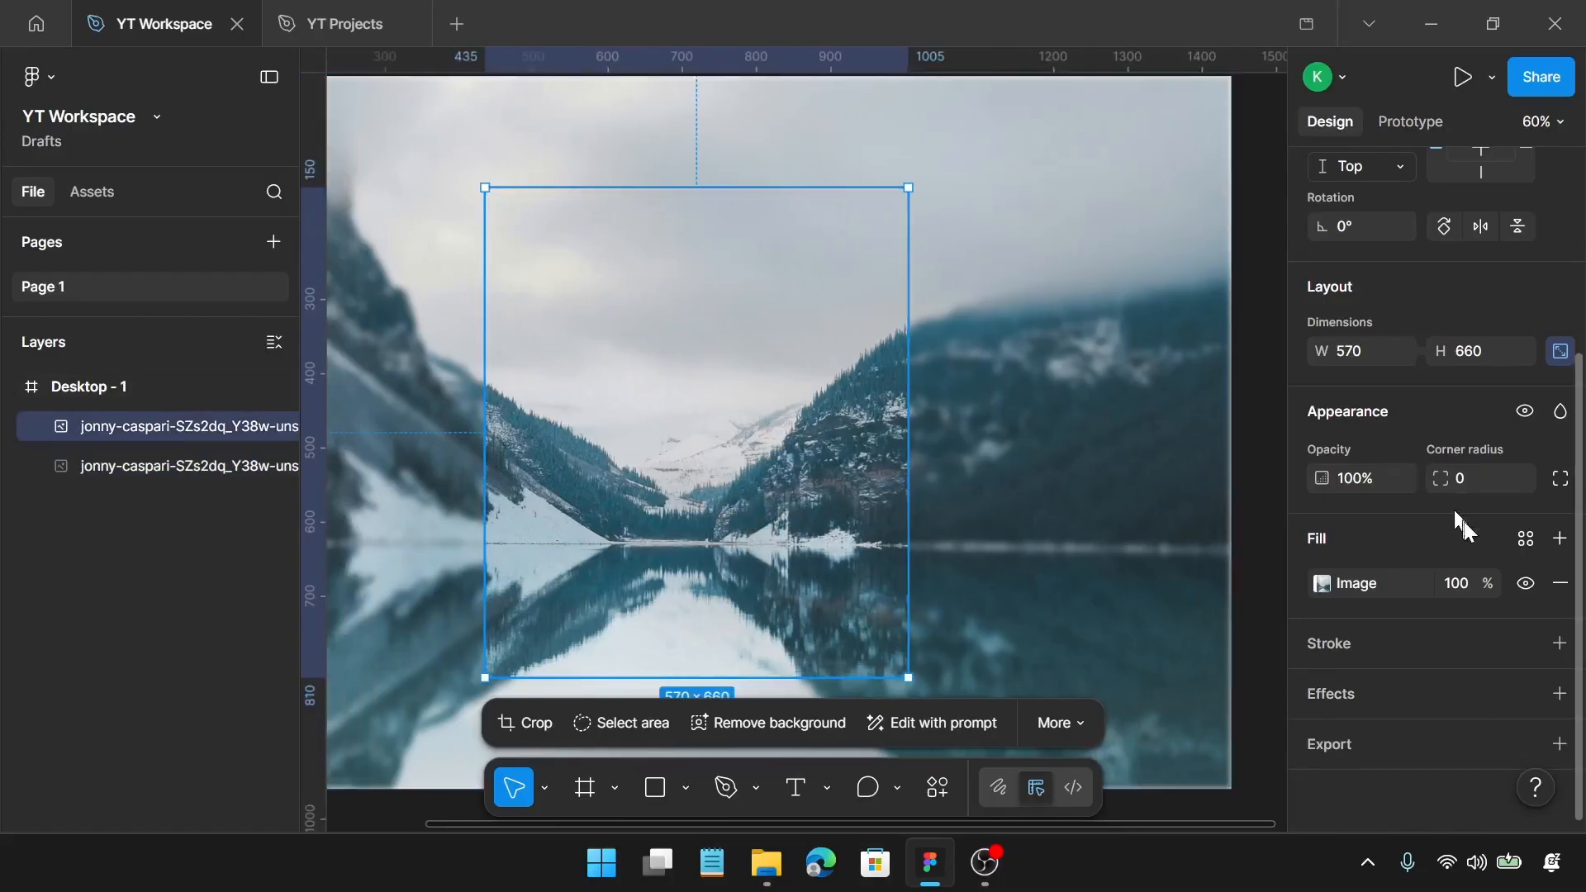
scroll(1471, 527, "up", 2)
scroll(1474, 528, "down", 2)
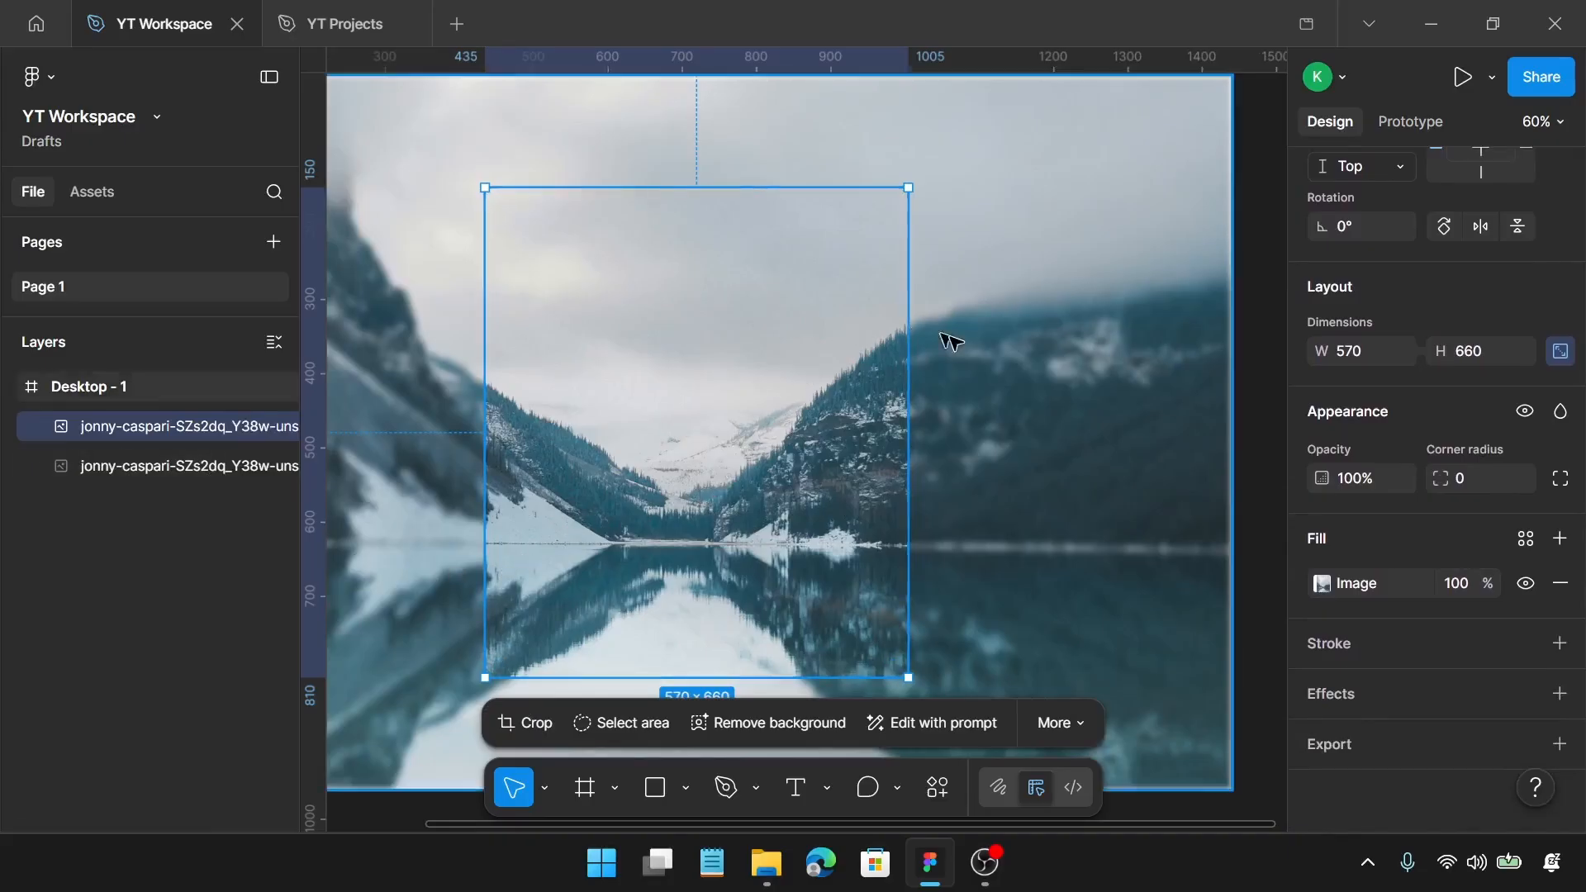
left_click(1561, 538)
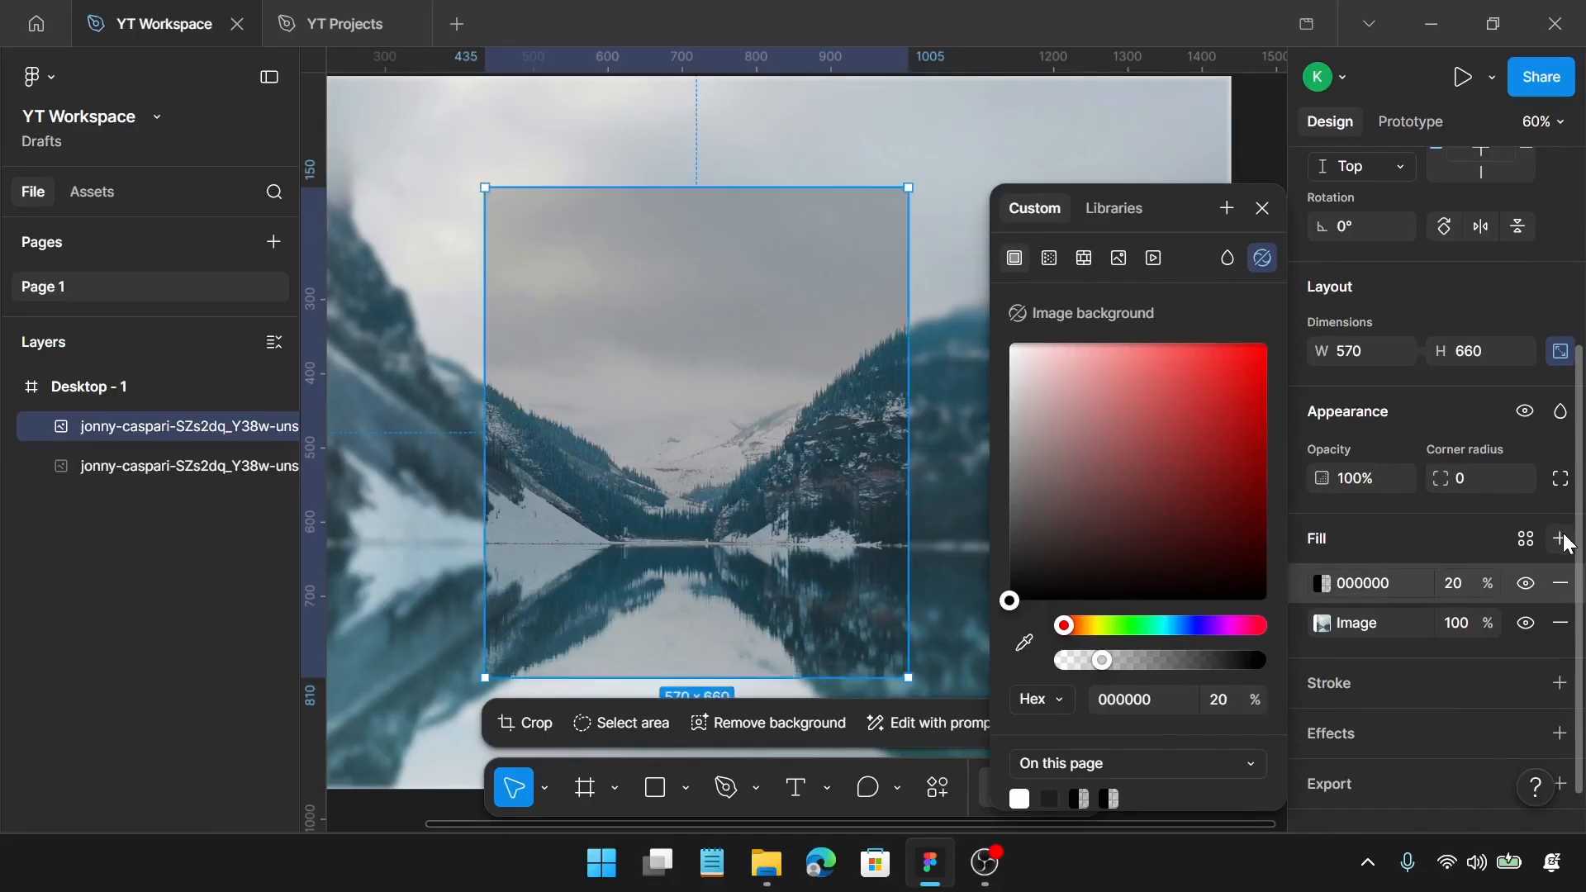
left_click(1397, 584)
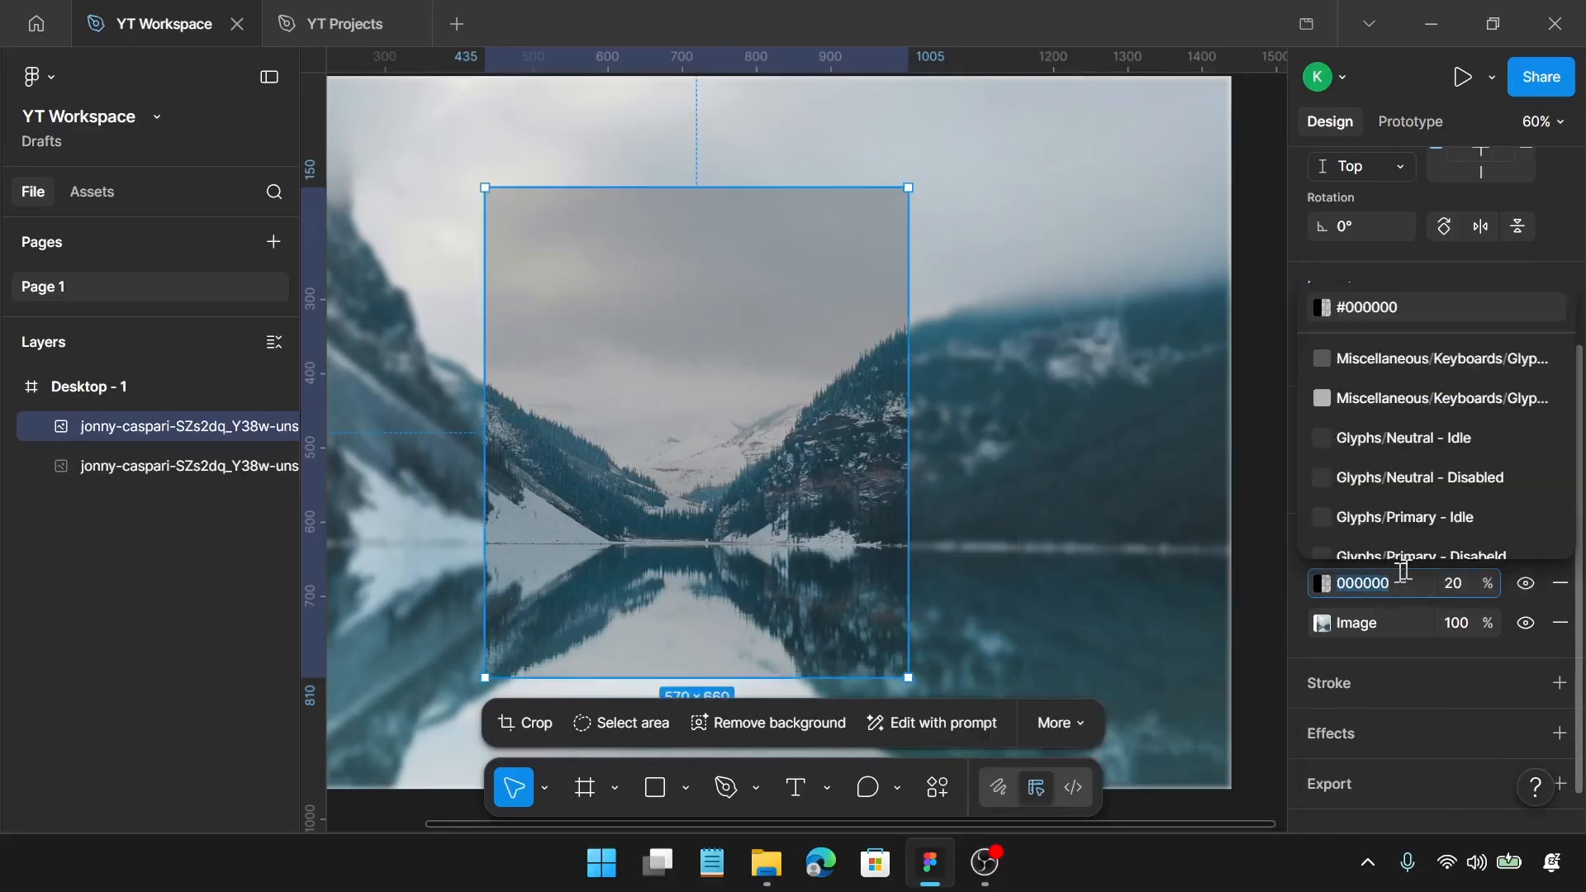
type("21")
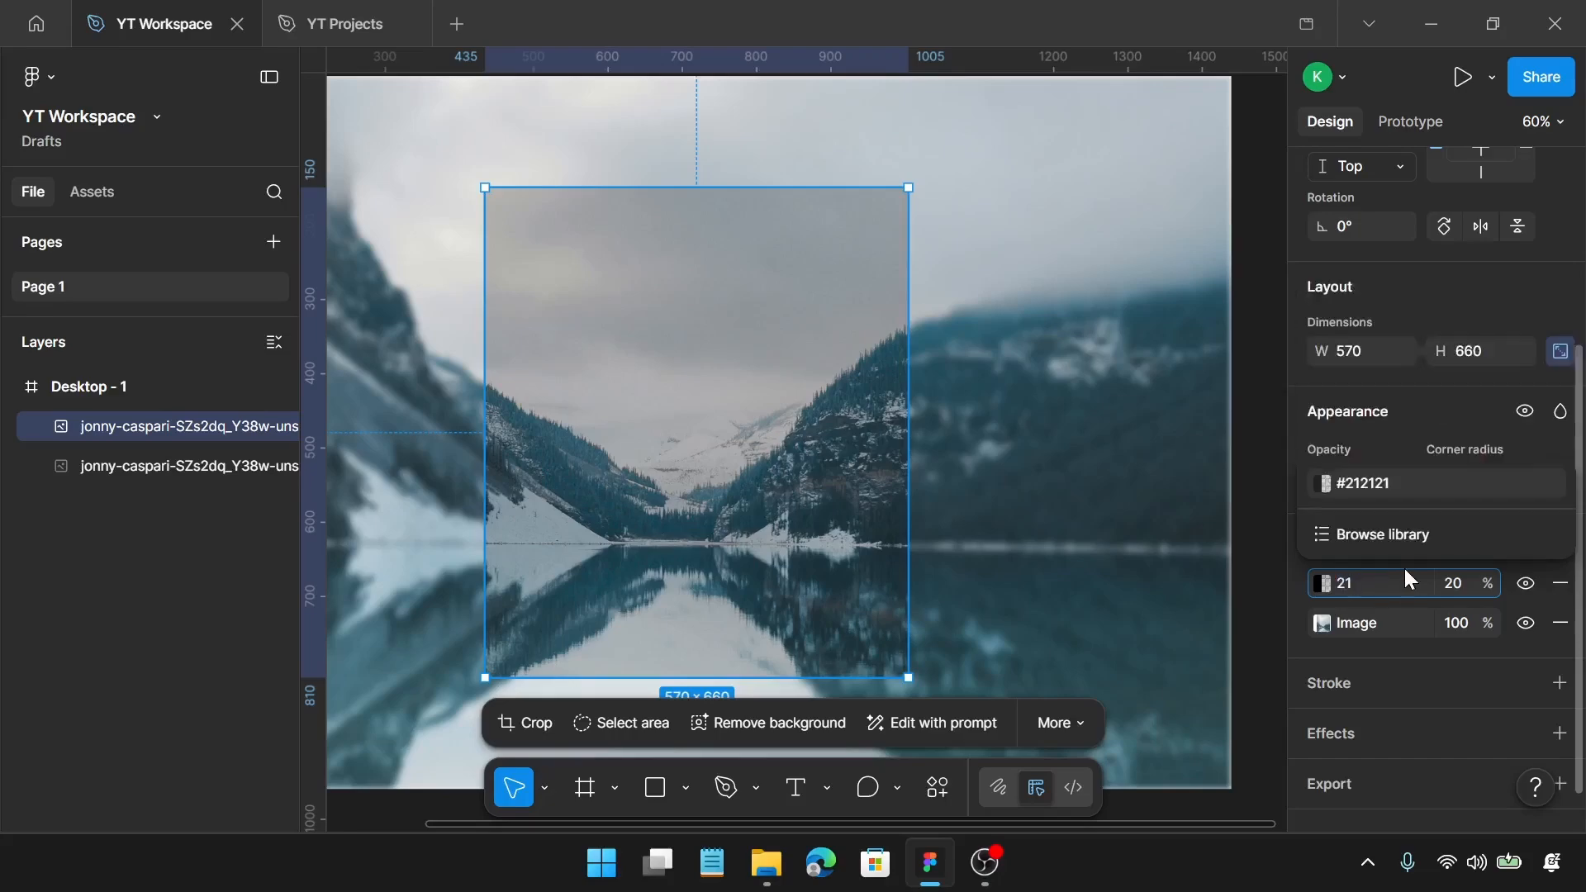
type("4c59")
key("Return")
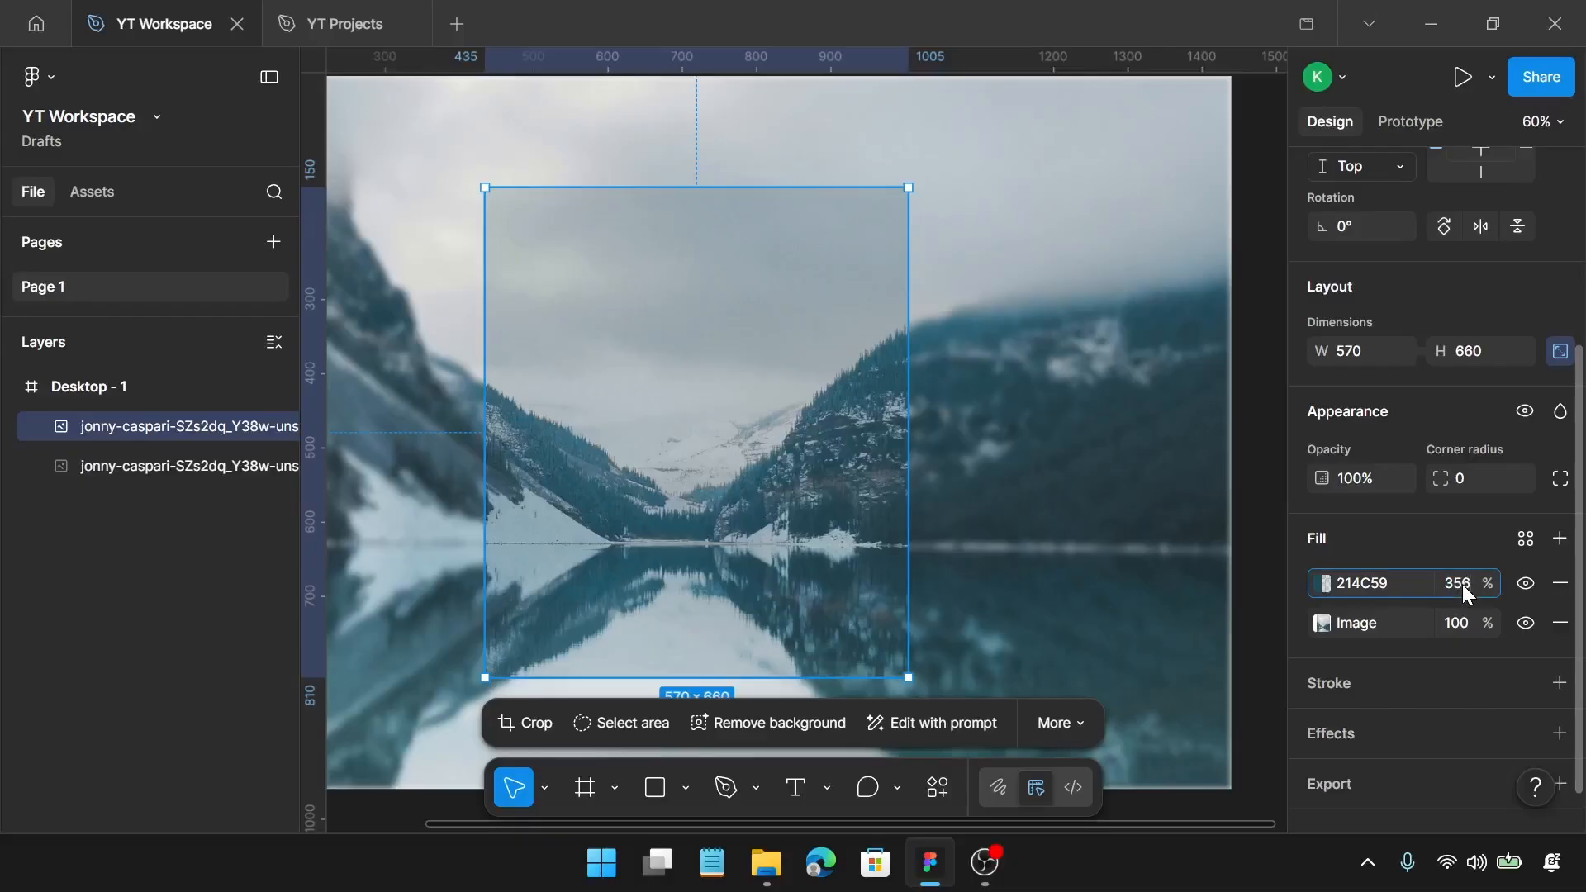
Step: Set the opacity of the centred photo's 214C59 fill to 35%
left_click(1462, 584)
type("35")
key("Return")
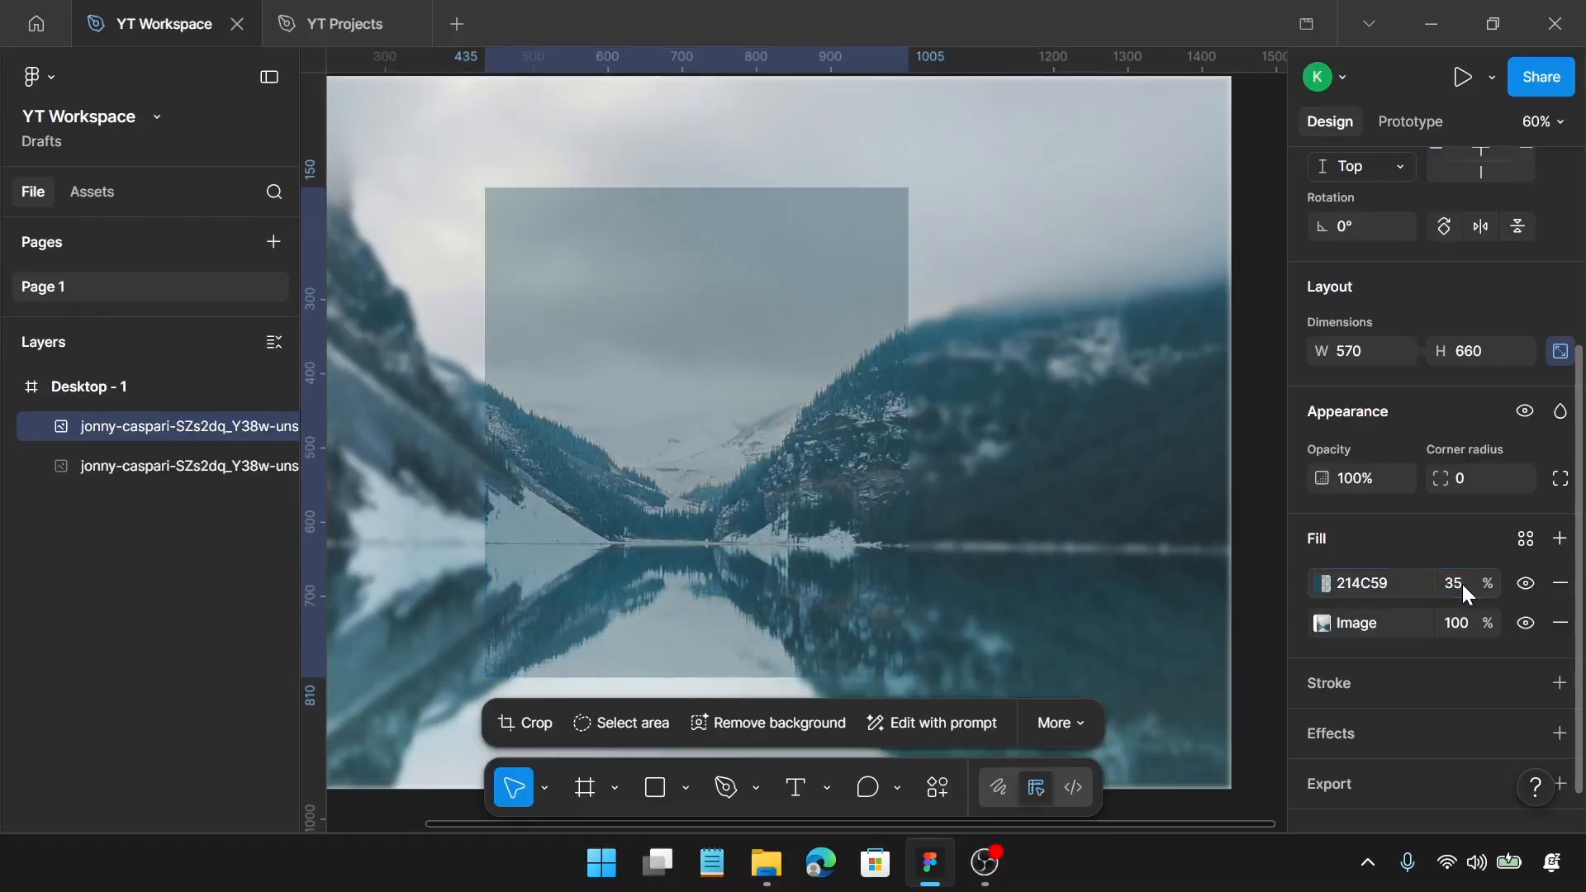
Step: Add a drop shadow to the centred photo and set its Y offset to 0
scroll(1418, 654, "down", 1)
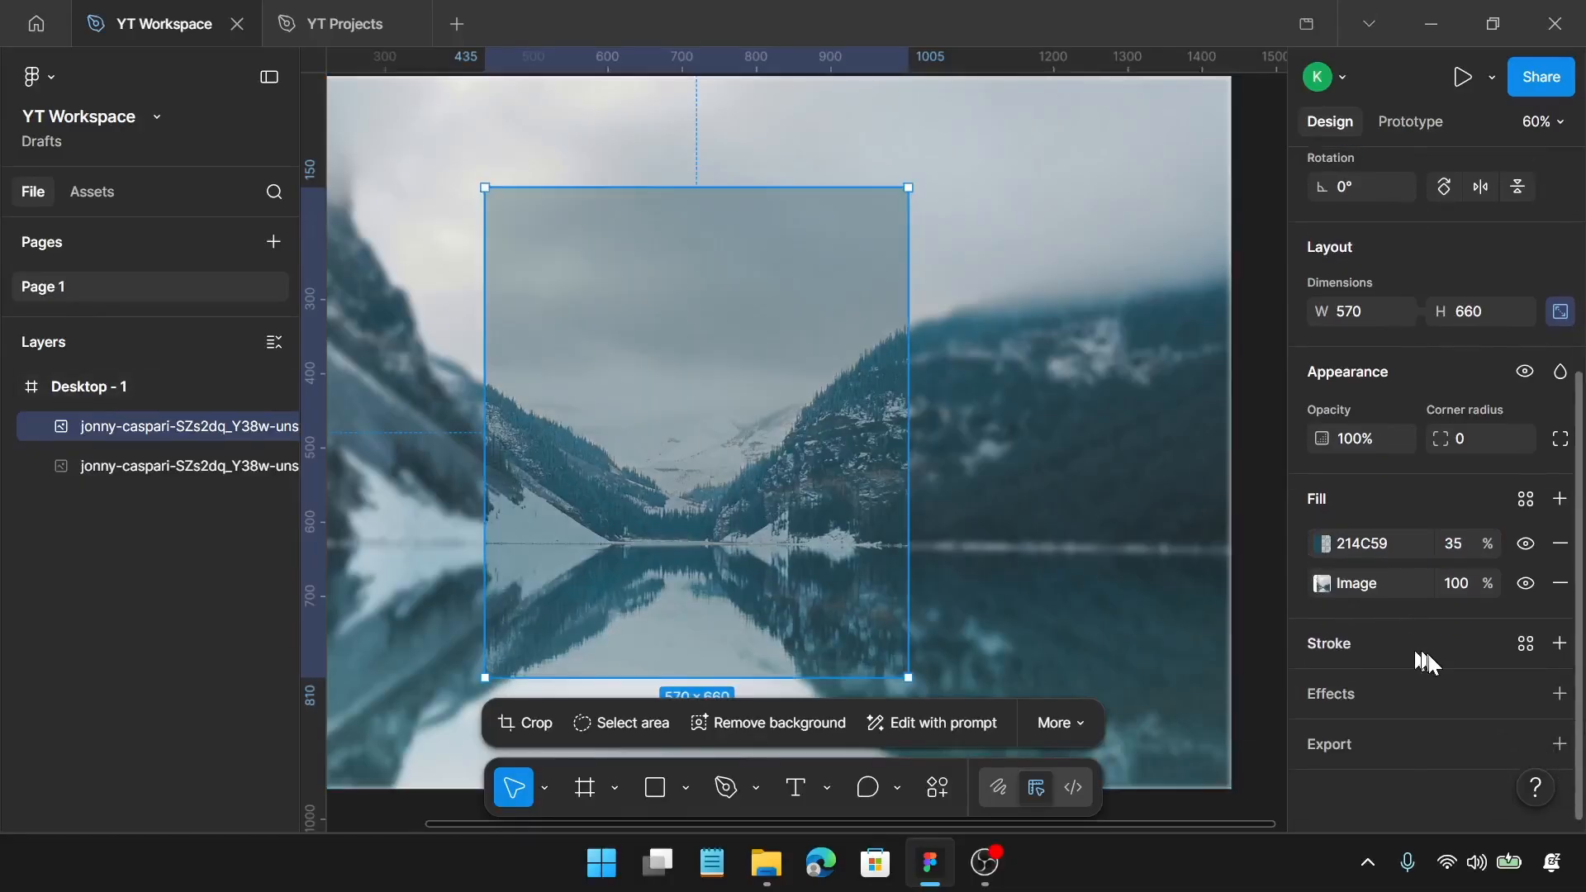
left_click(1561, 694)
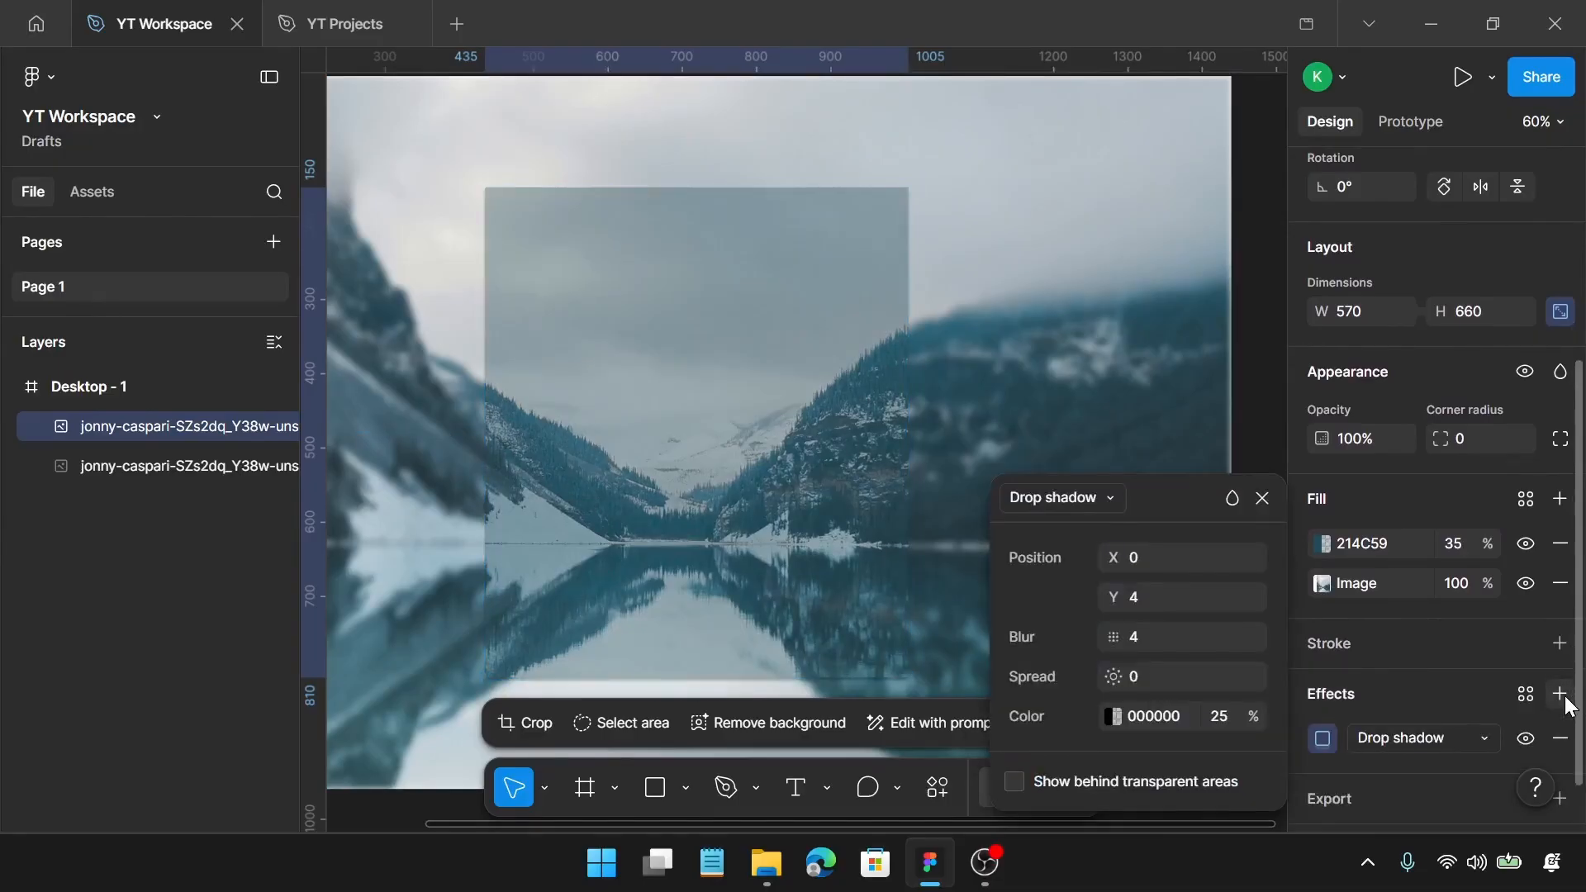
left_click(1191, 603)
type("0")
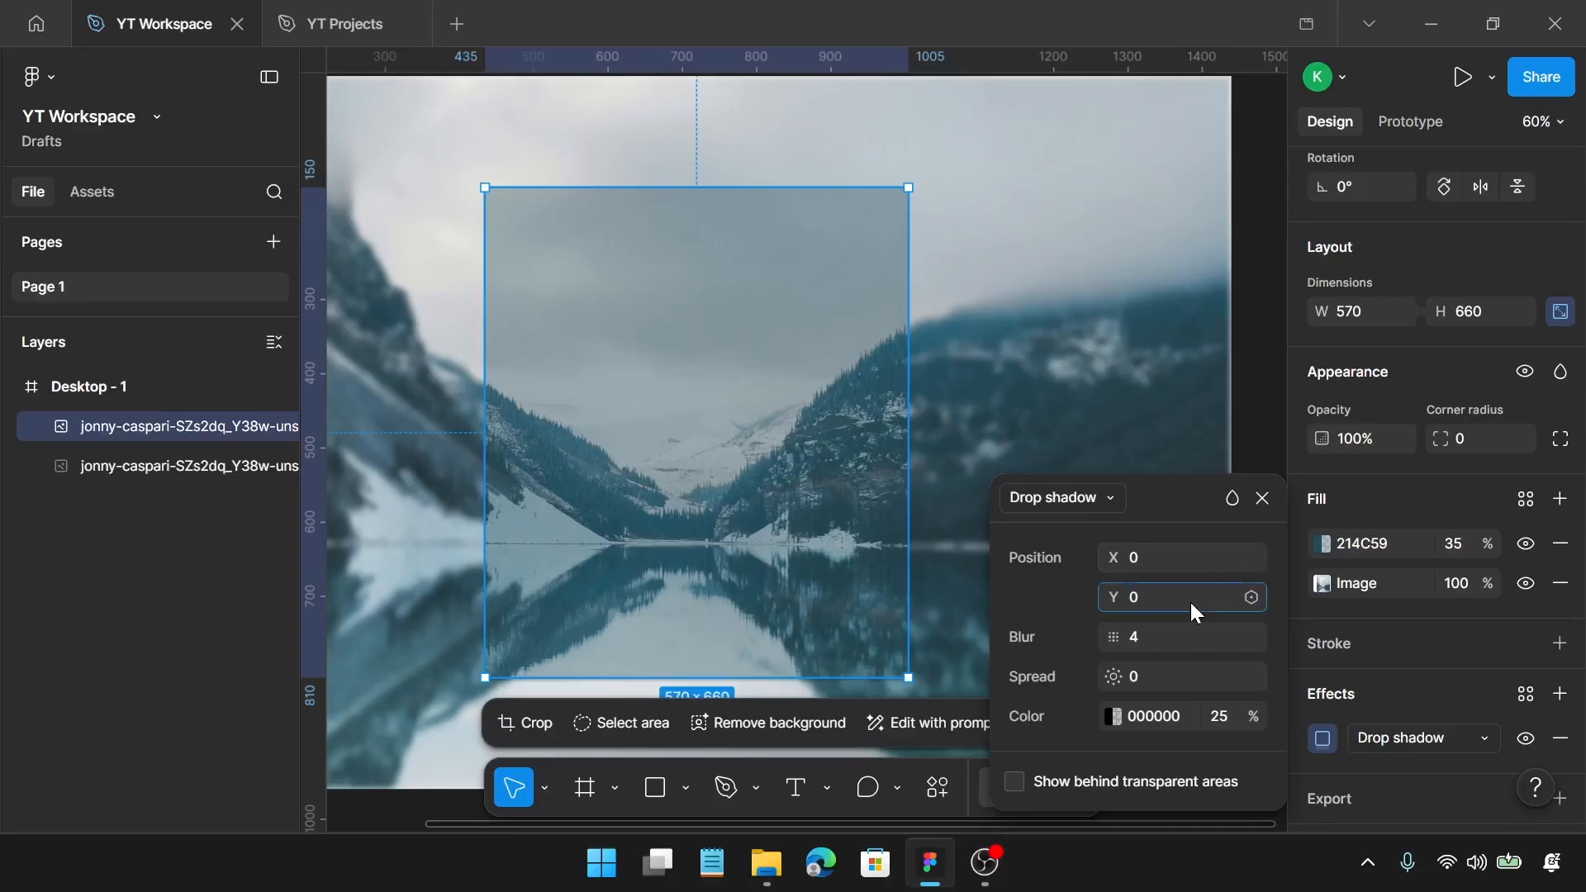
key("Return")
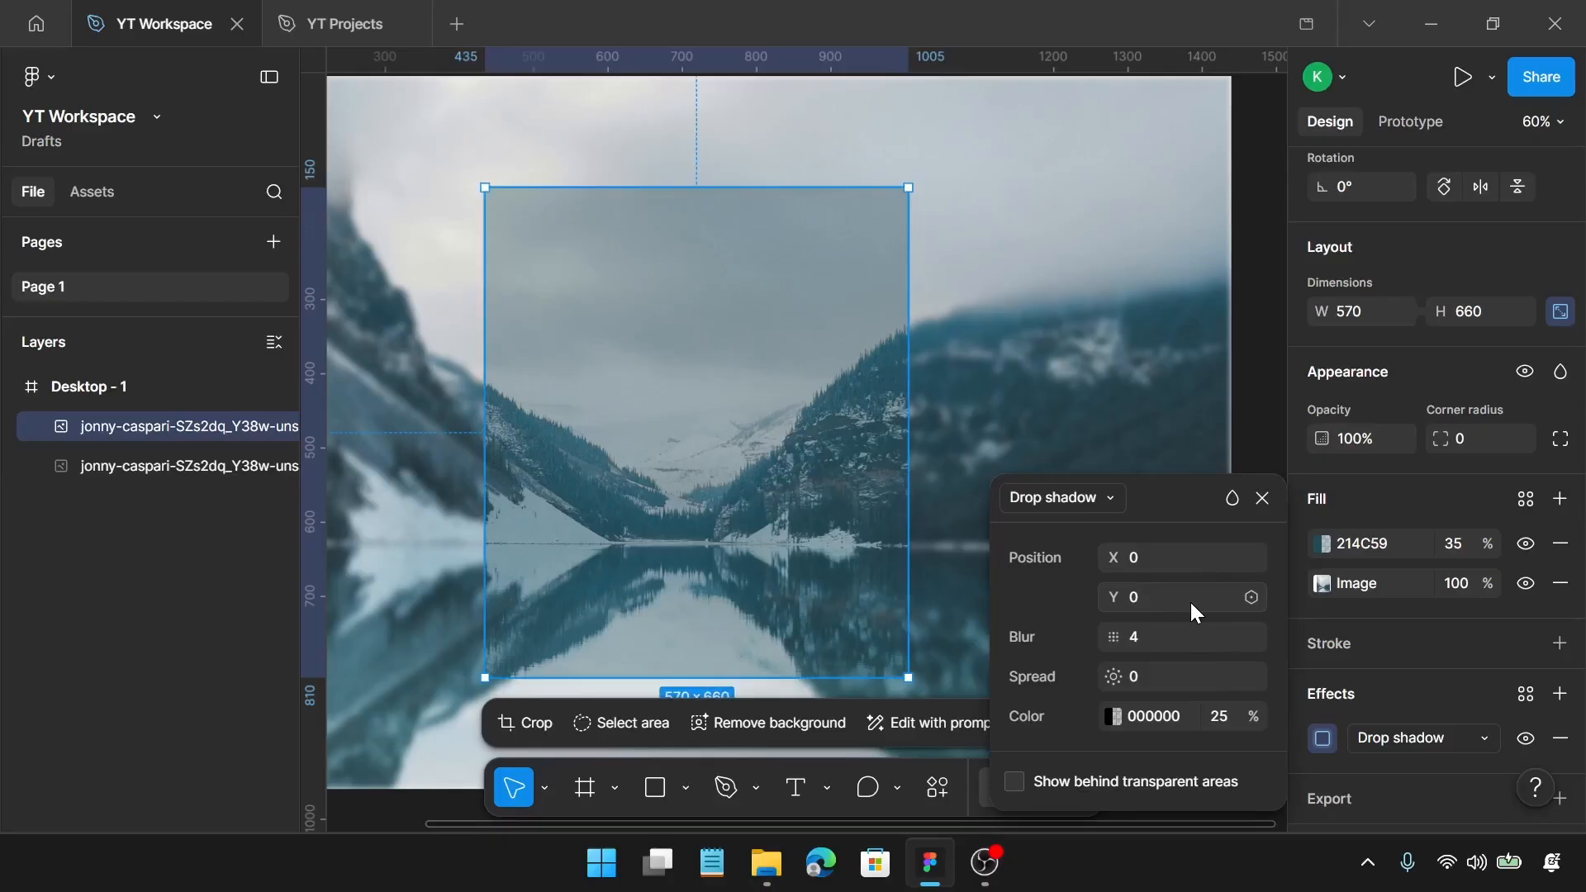
Step: Set the drop shadow's blur to 12, spread to 2 and colour opacity to 50%, and close its settings
left_click(1188, 633)
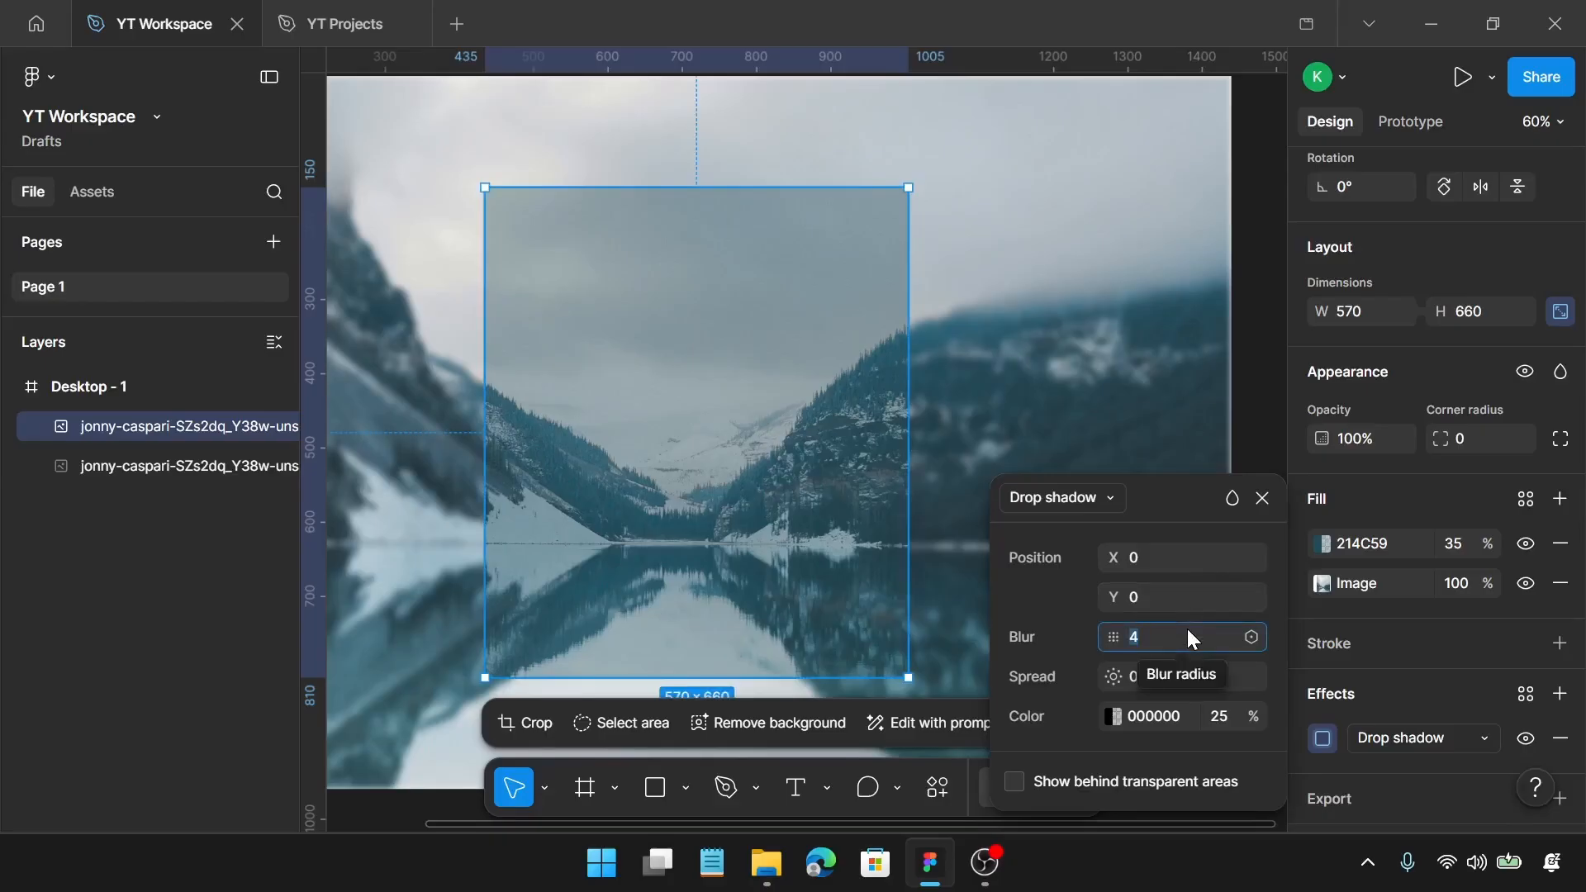
type("12")
key("Return")
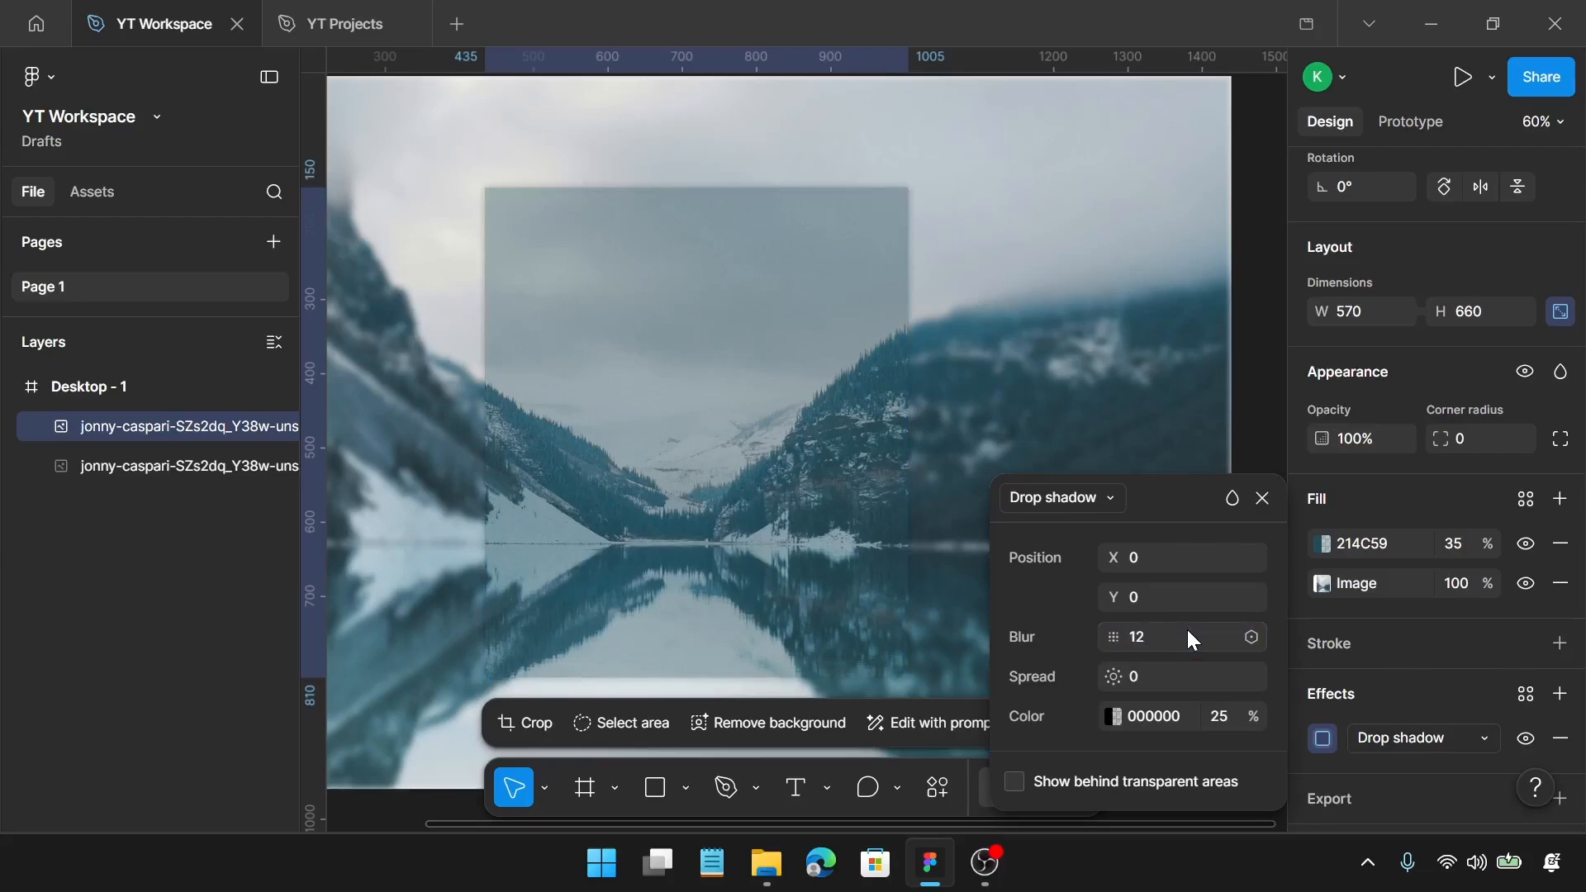
left_click(1162, 678)
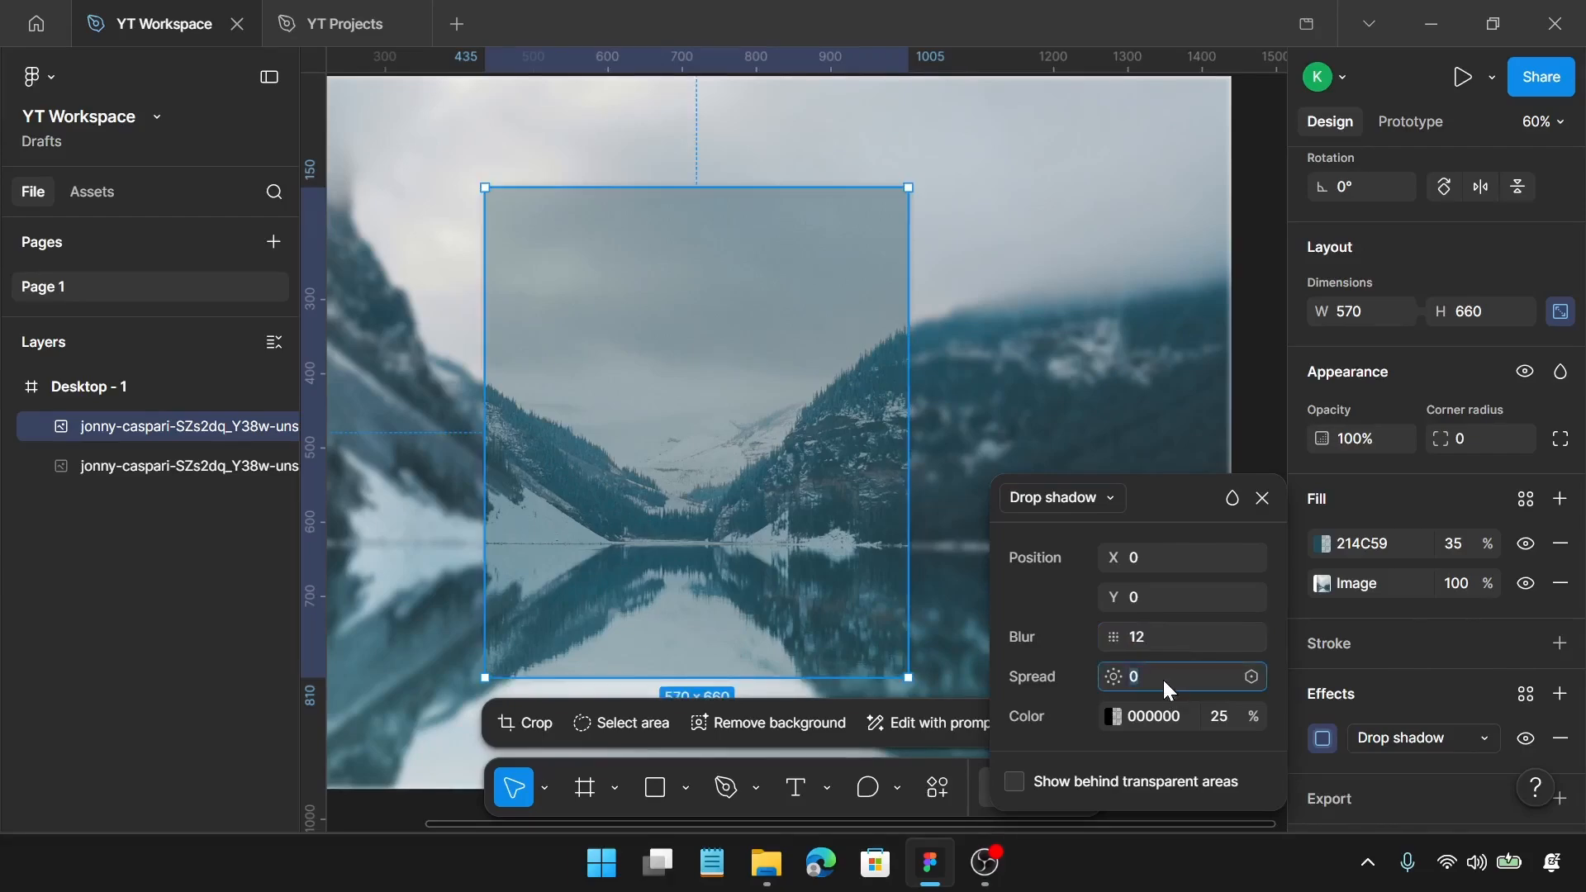
type("2")
key("Return")
left_click(1224, 721)
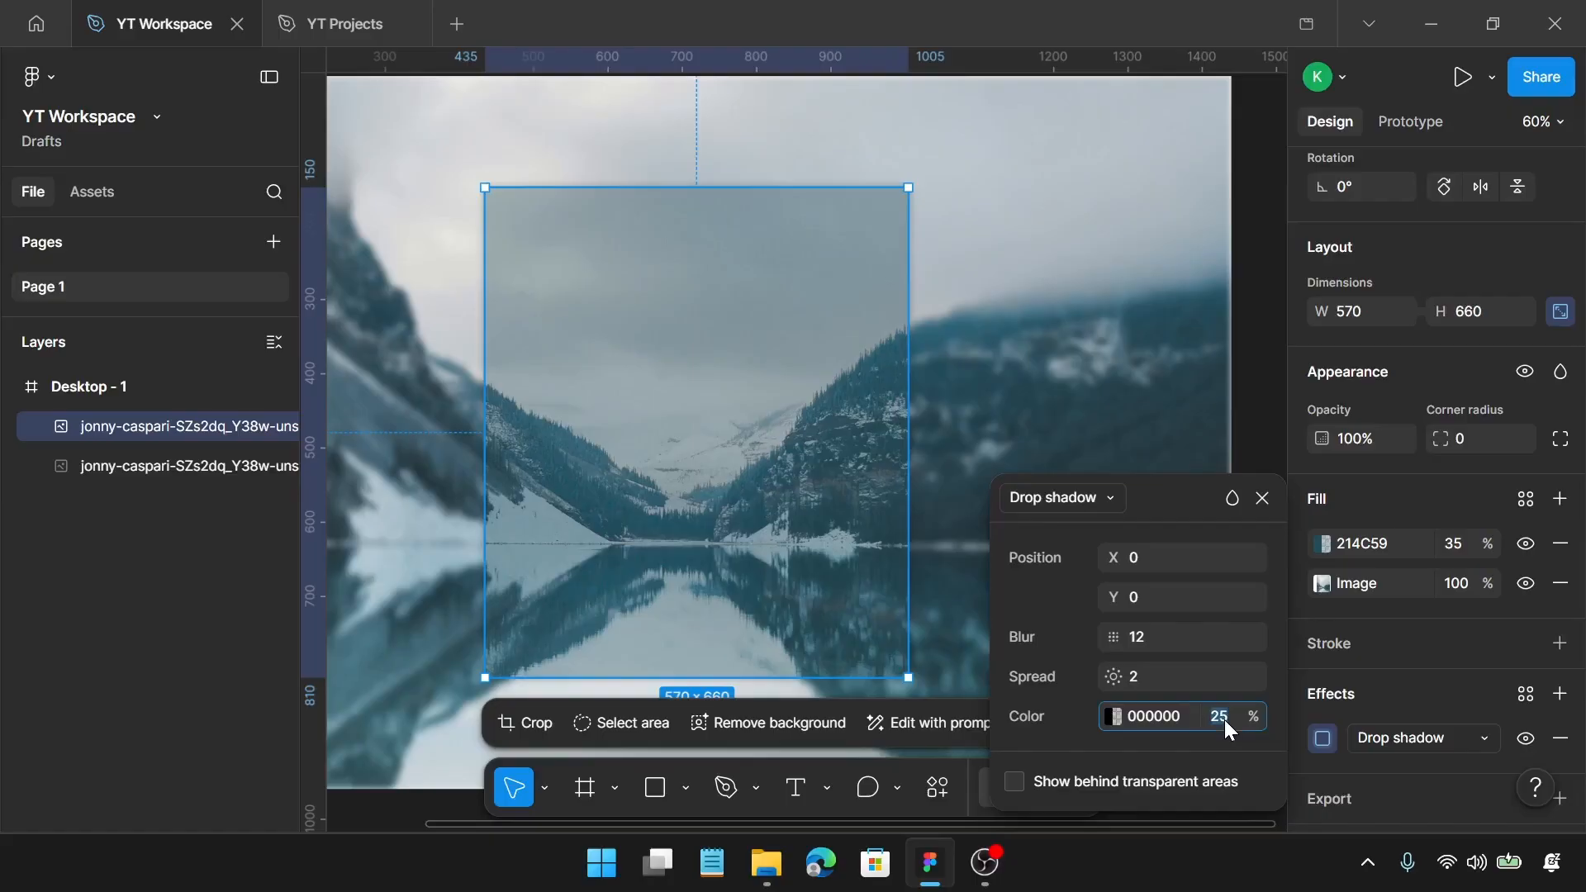
key("Return")
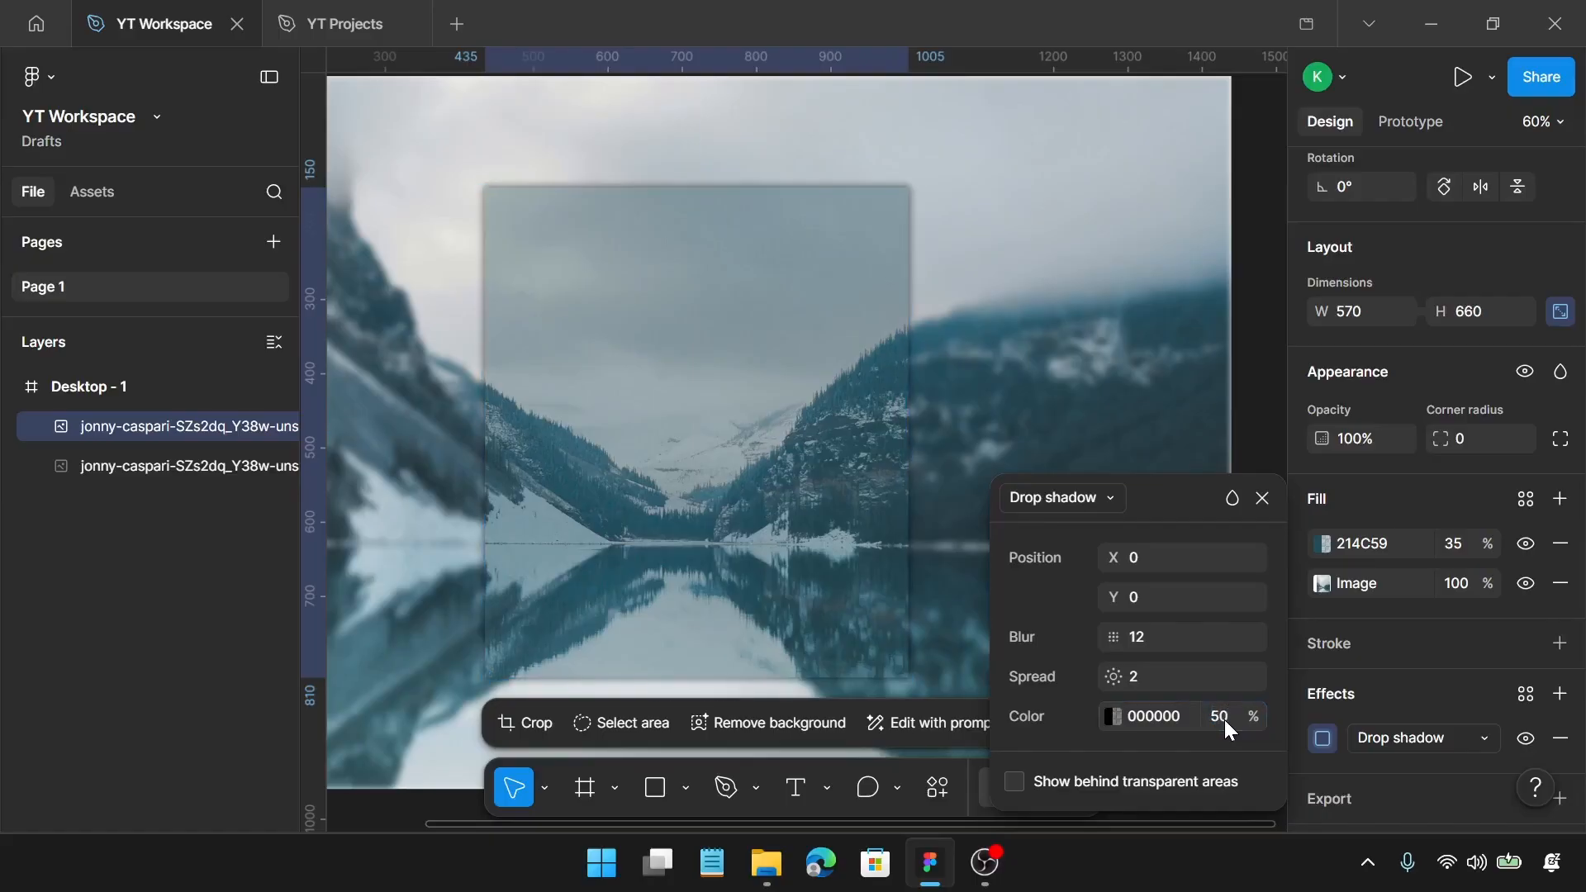
left_click(1264, 498)
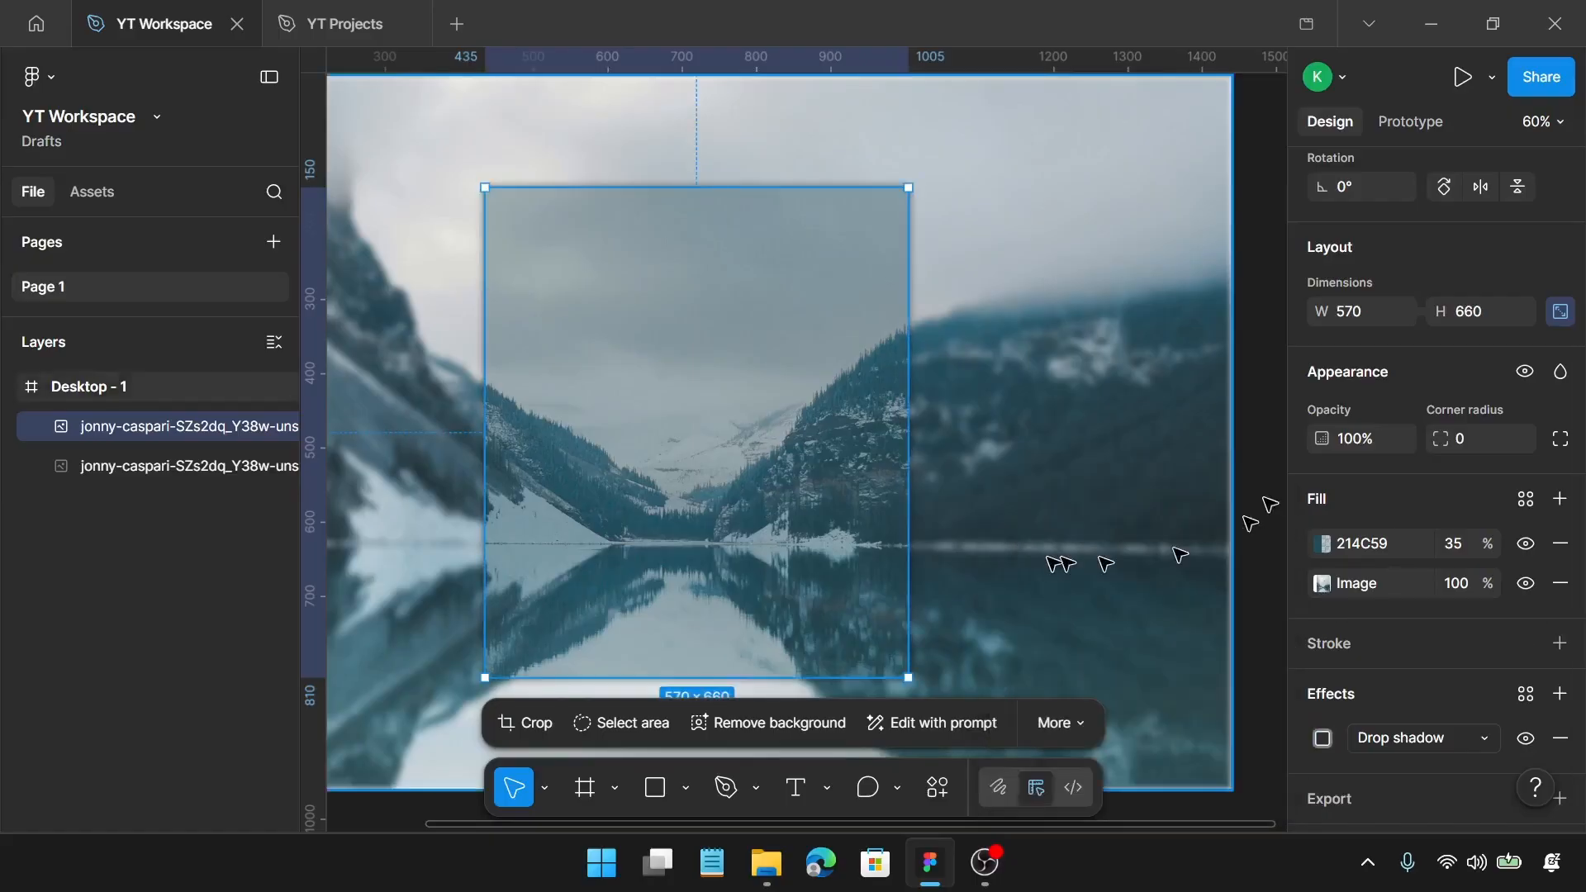
Step: Add a text layer reading "Log in" in the upper part of the centred tinted panel
scroll(1066, 558, "down", 3)
left_click(1053, 564)
scroll(1077, 553, "down", 1)
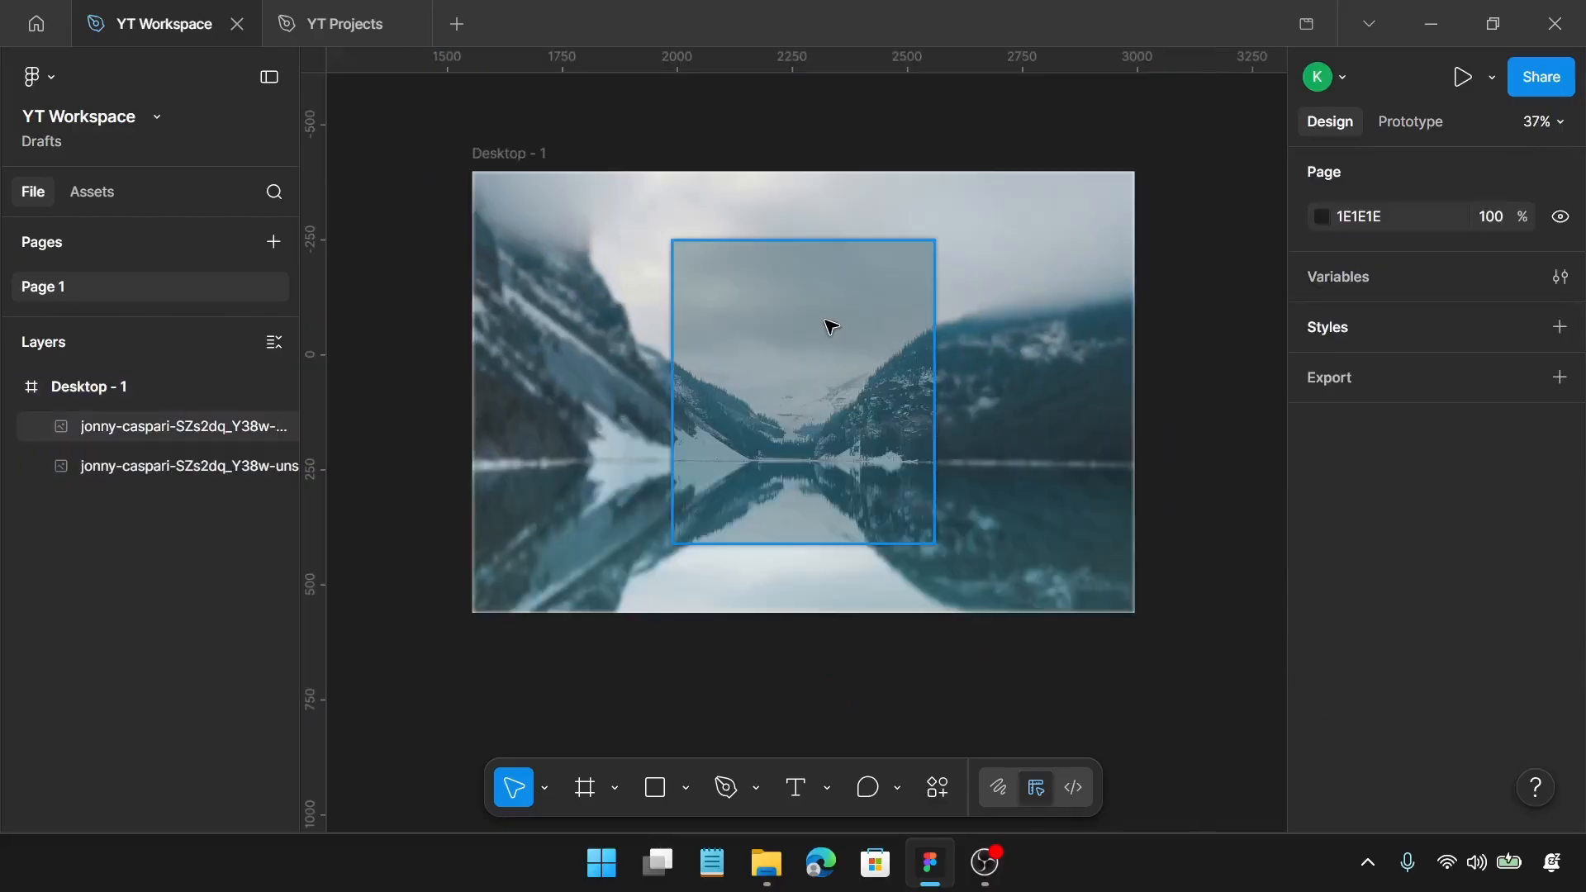
key("t")
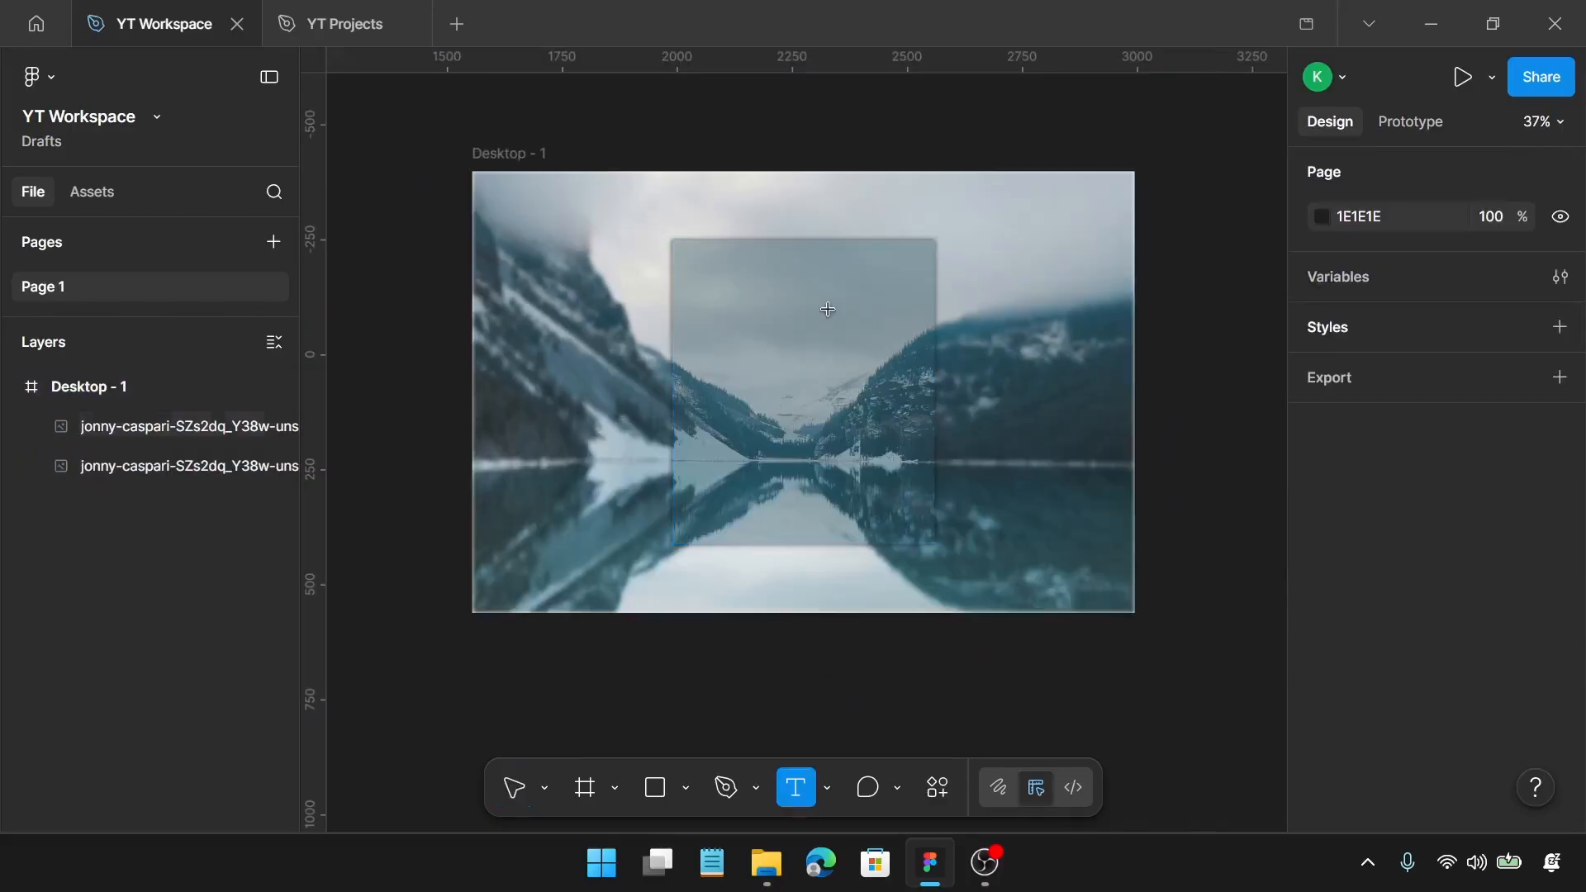
left_click(775, 299)
type("L")
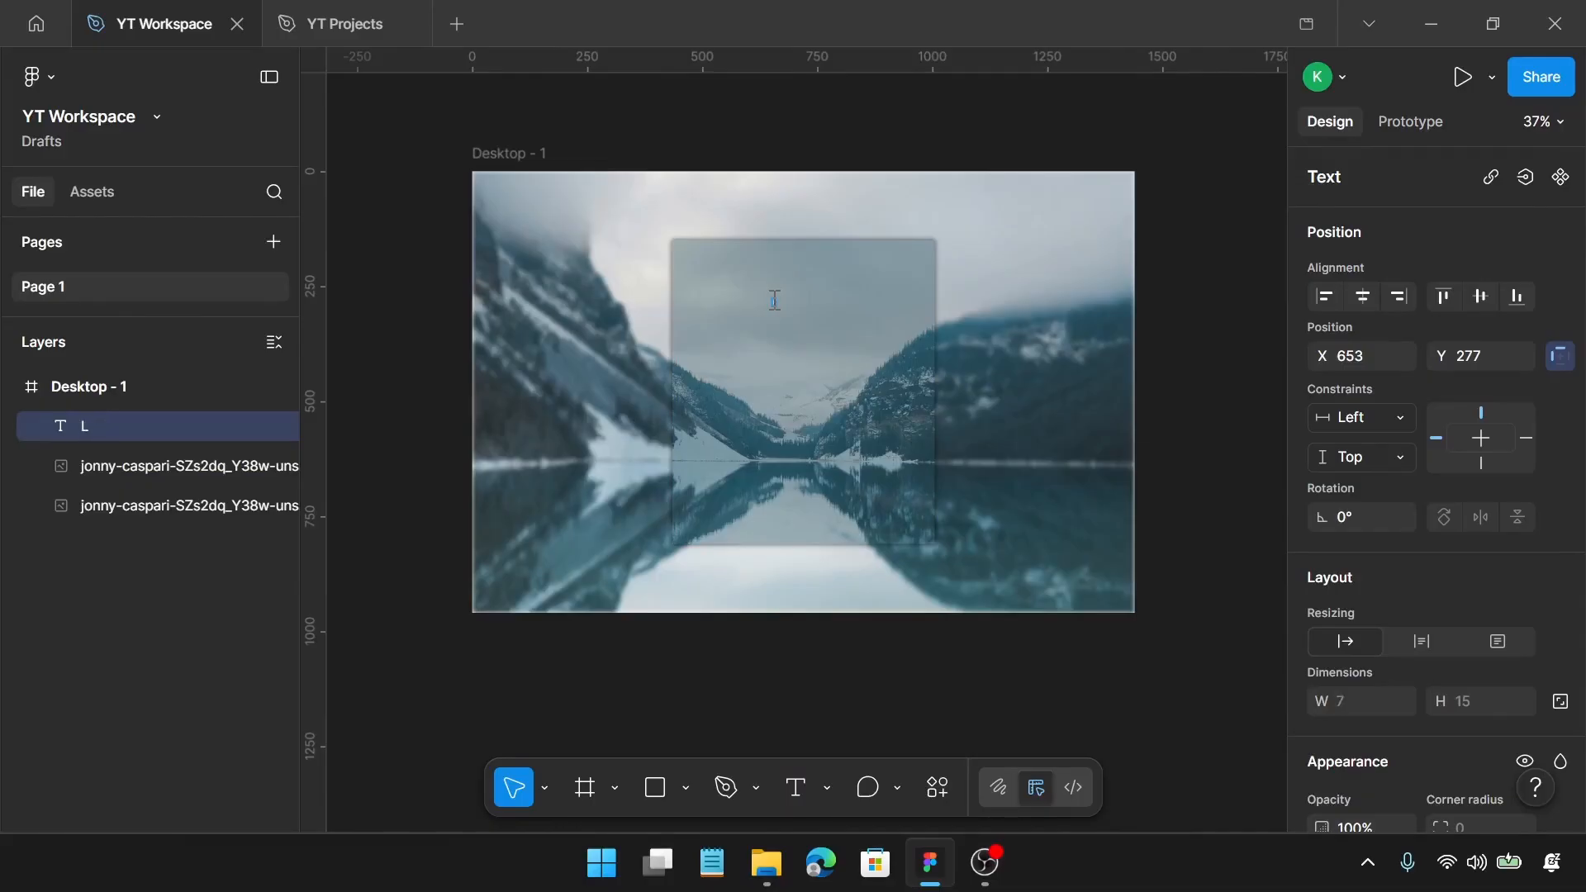
type("og in")
scroll(777, 301, "up", 5)
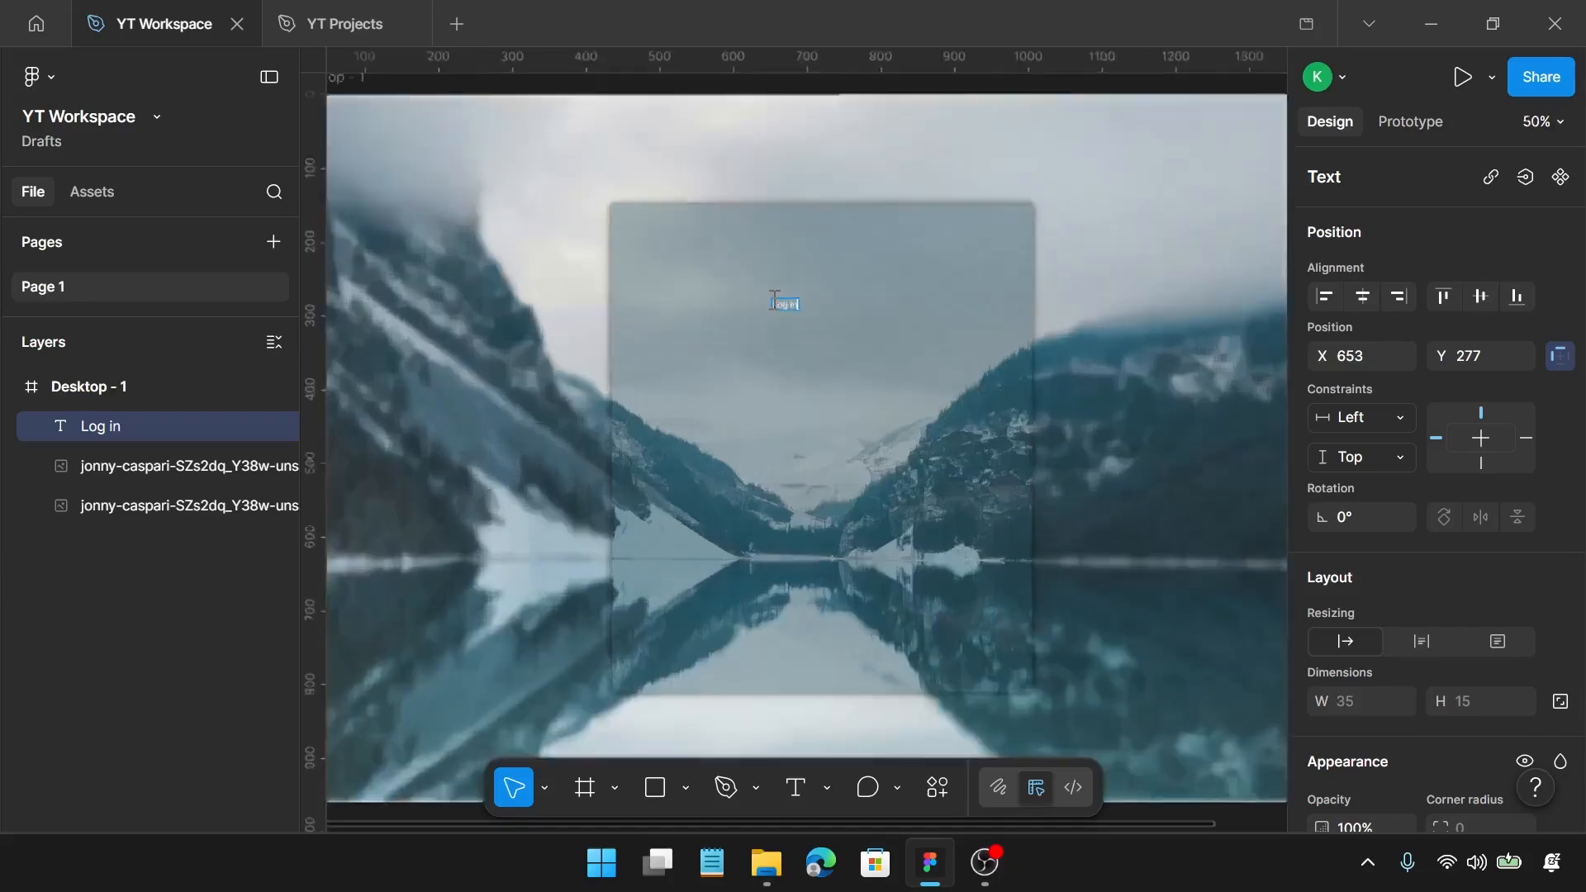
key("Escape")
Step: Set the "Log in" text's font to Outfit Medium at size 42
scroll(1367, 613, "down", 6)
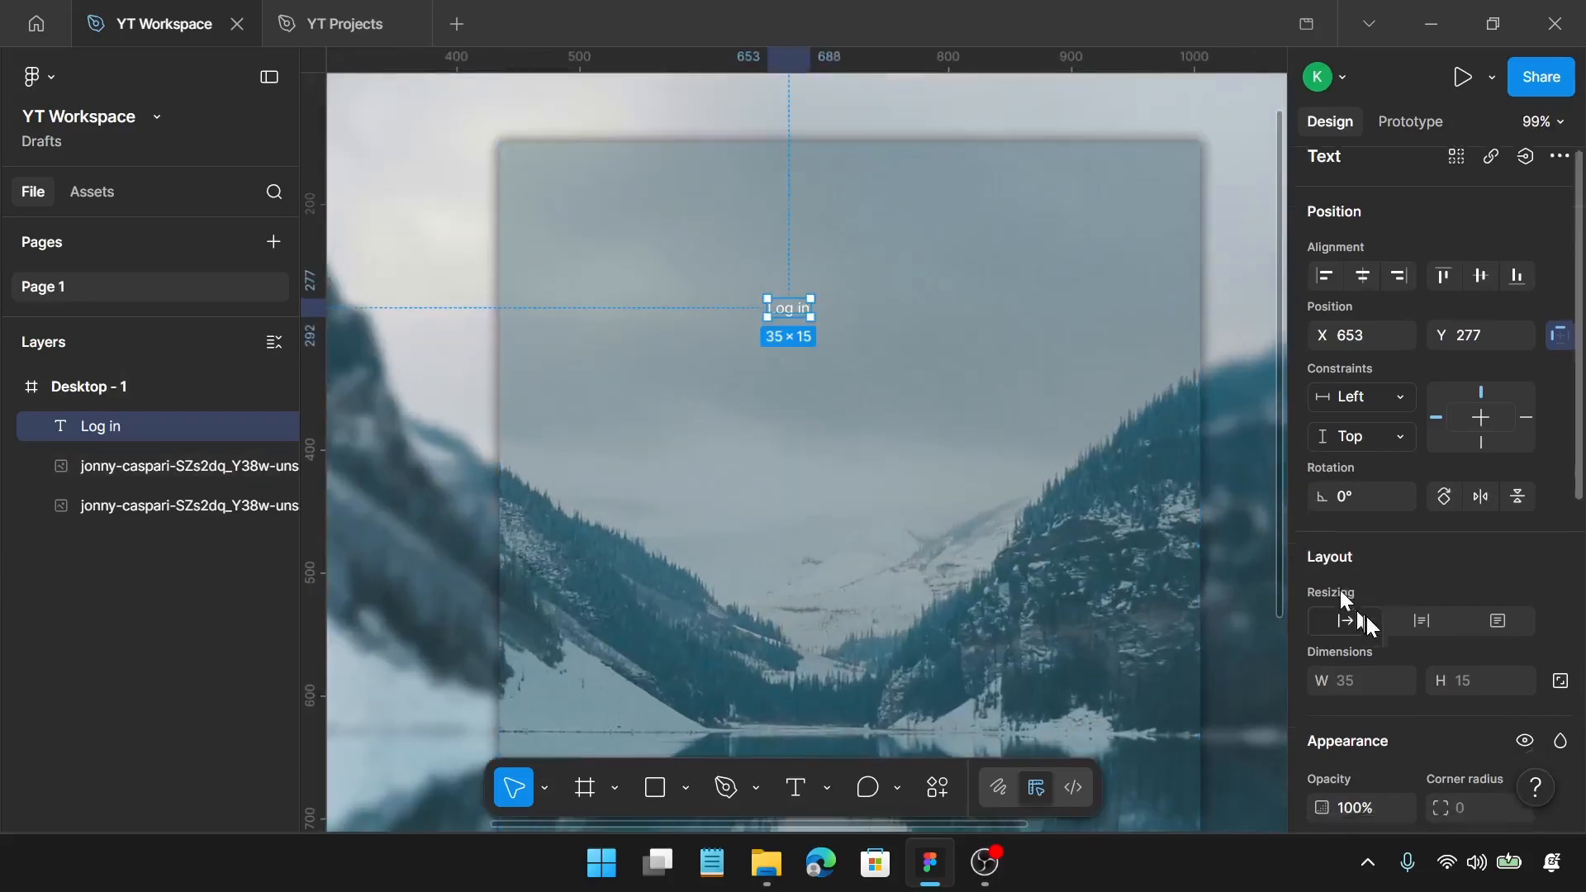
left_click(1411, 313)
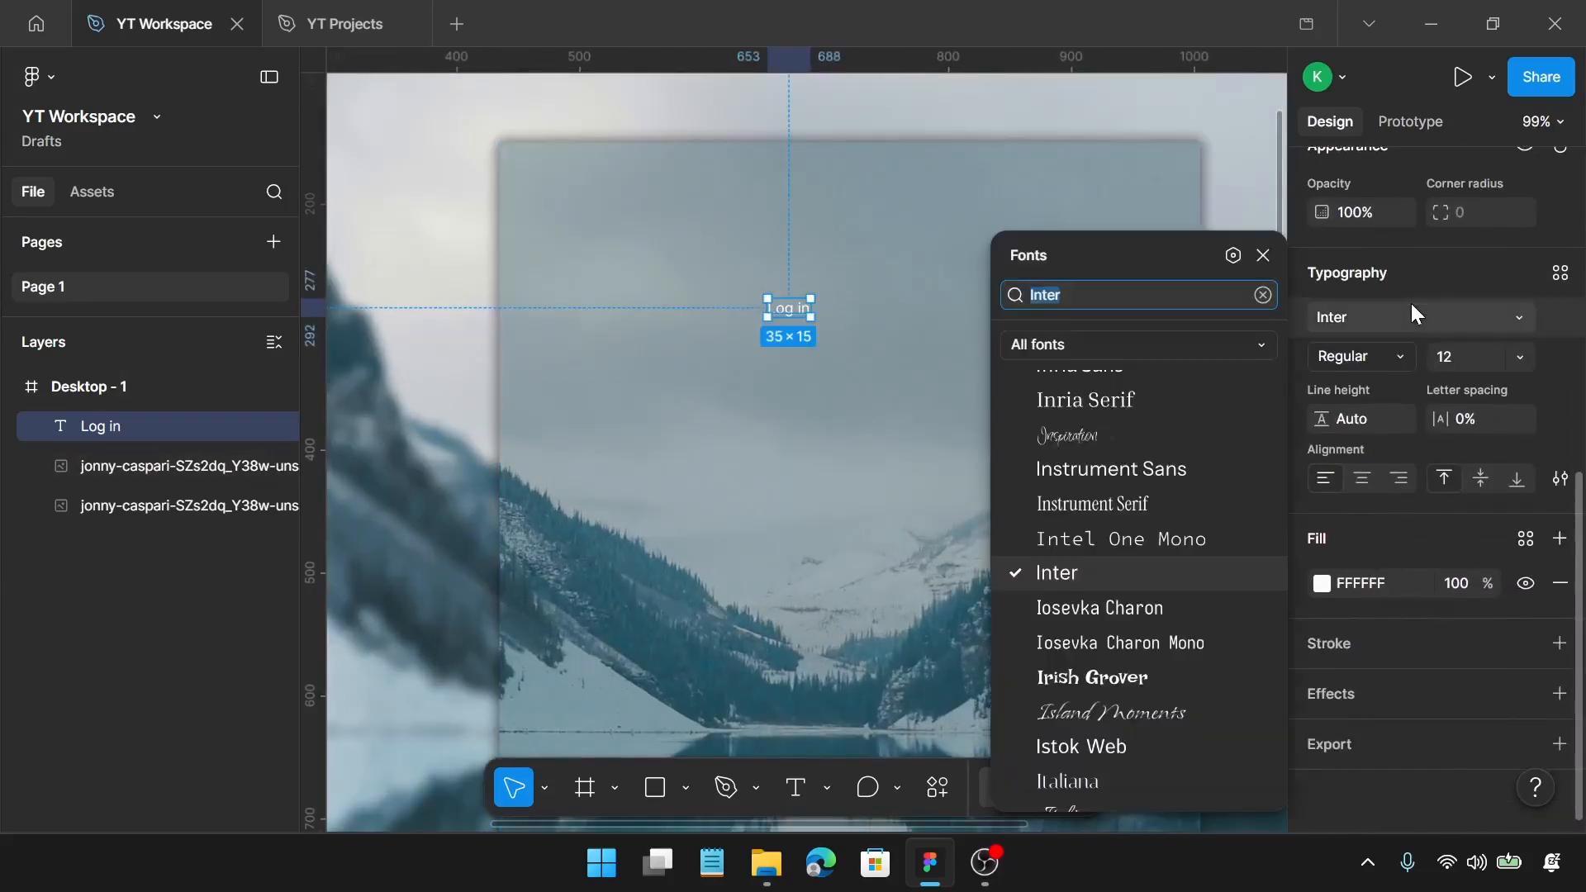
type("out")
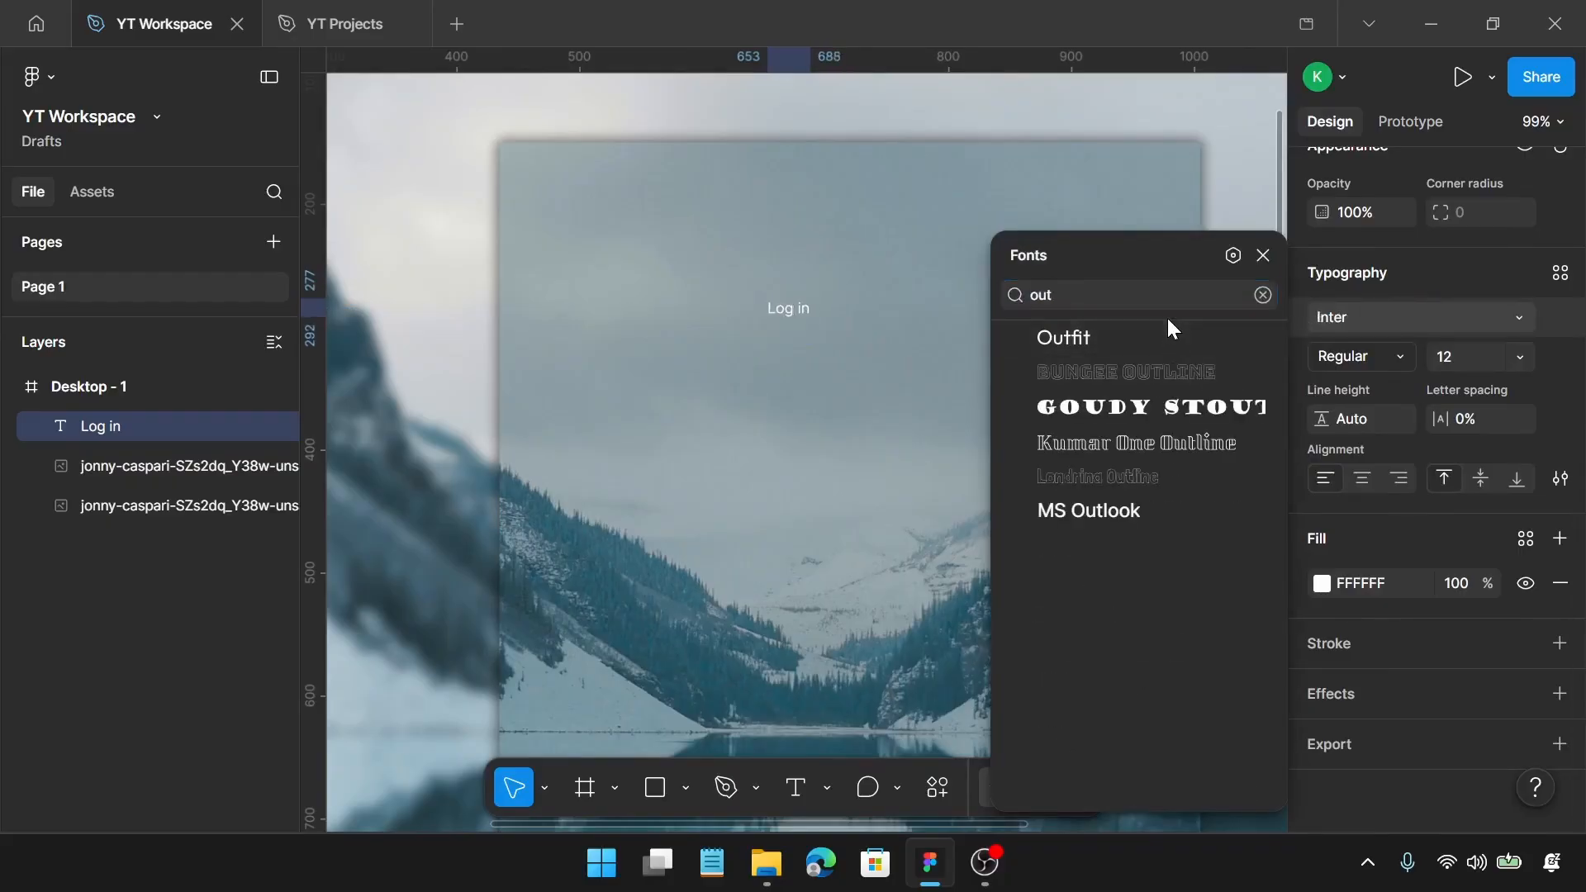
left_click(1041, 338)
left_click(1402, 365)
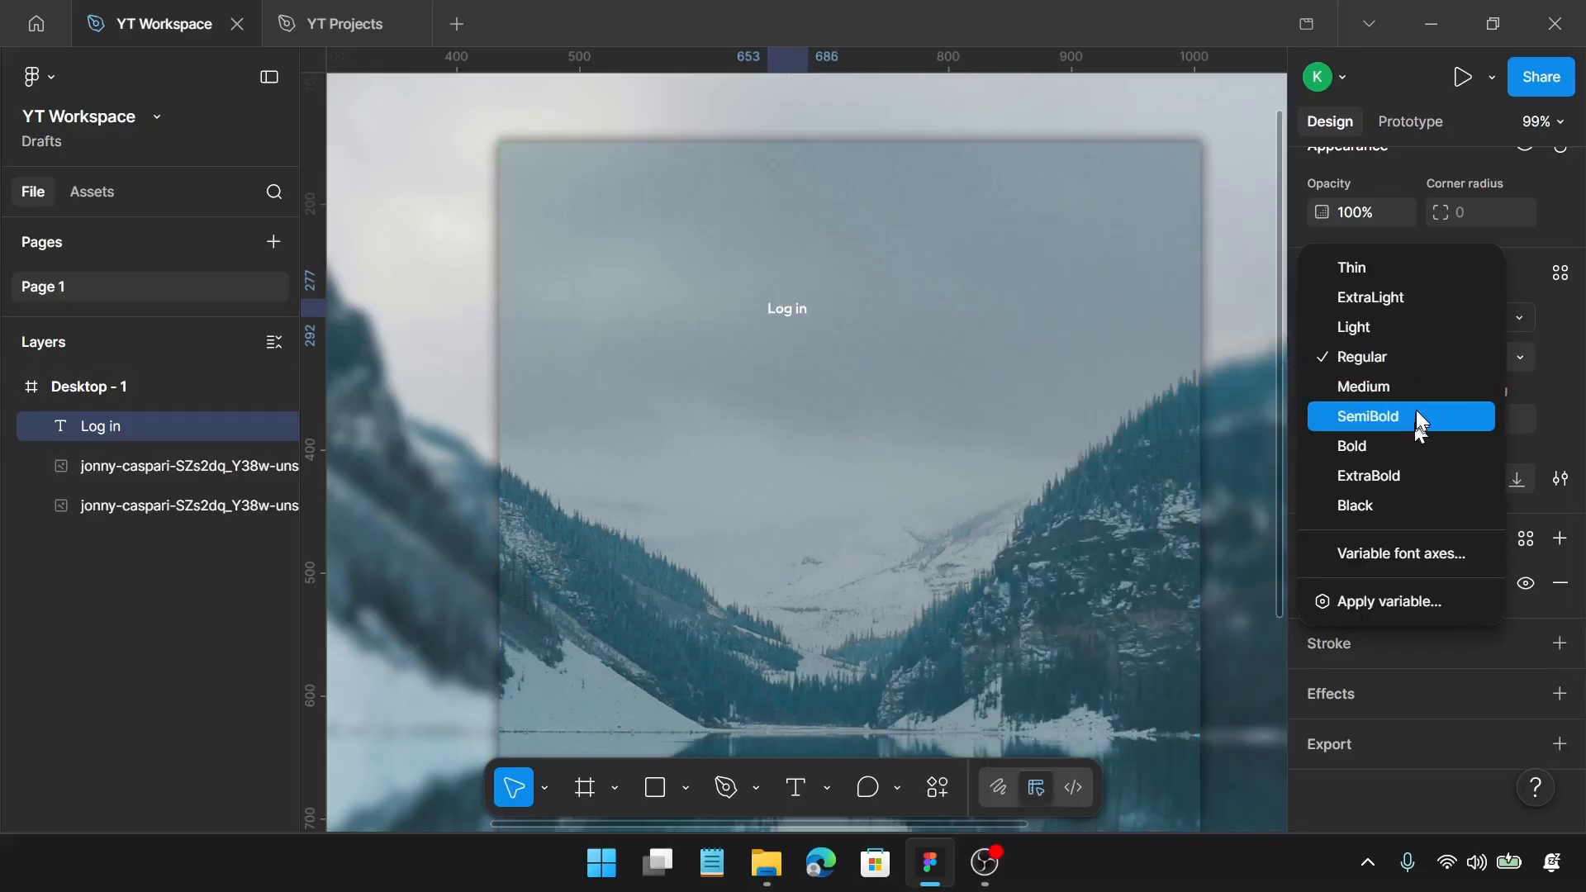
left_click(1418, 388)
left_click(1487, 364)
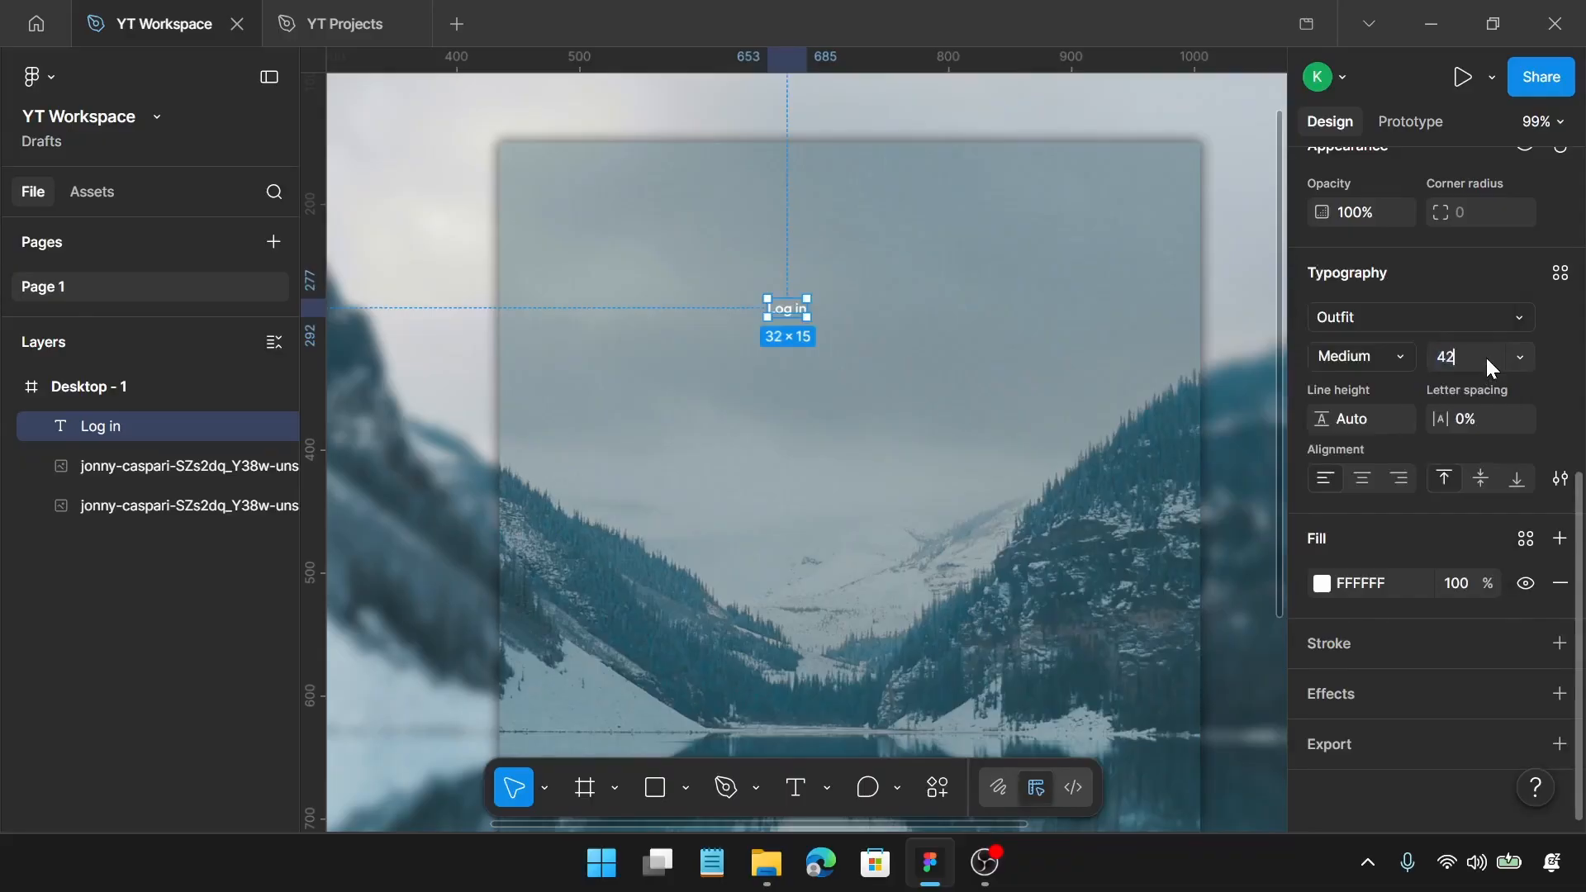
key("Return")
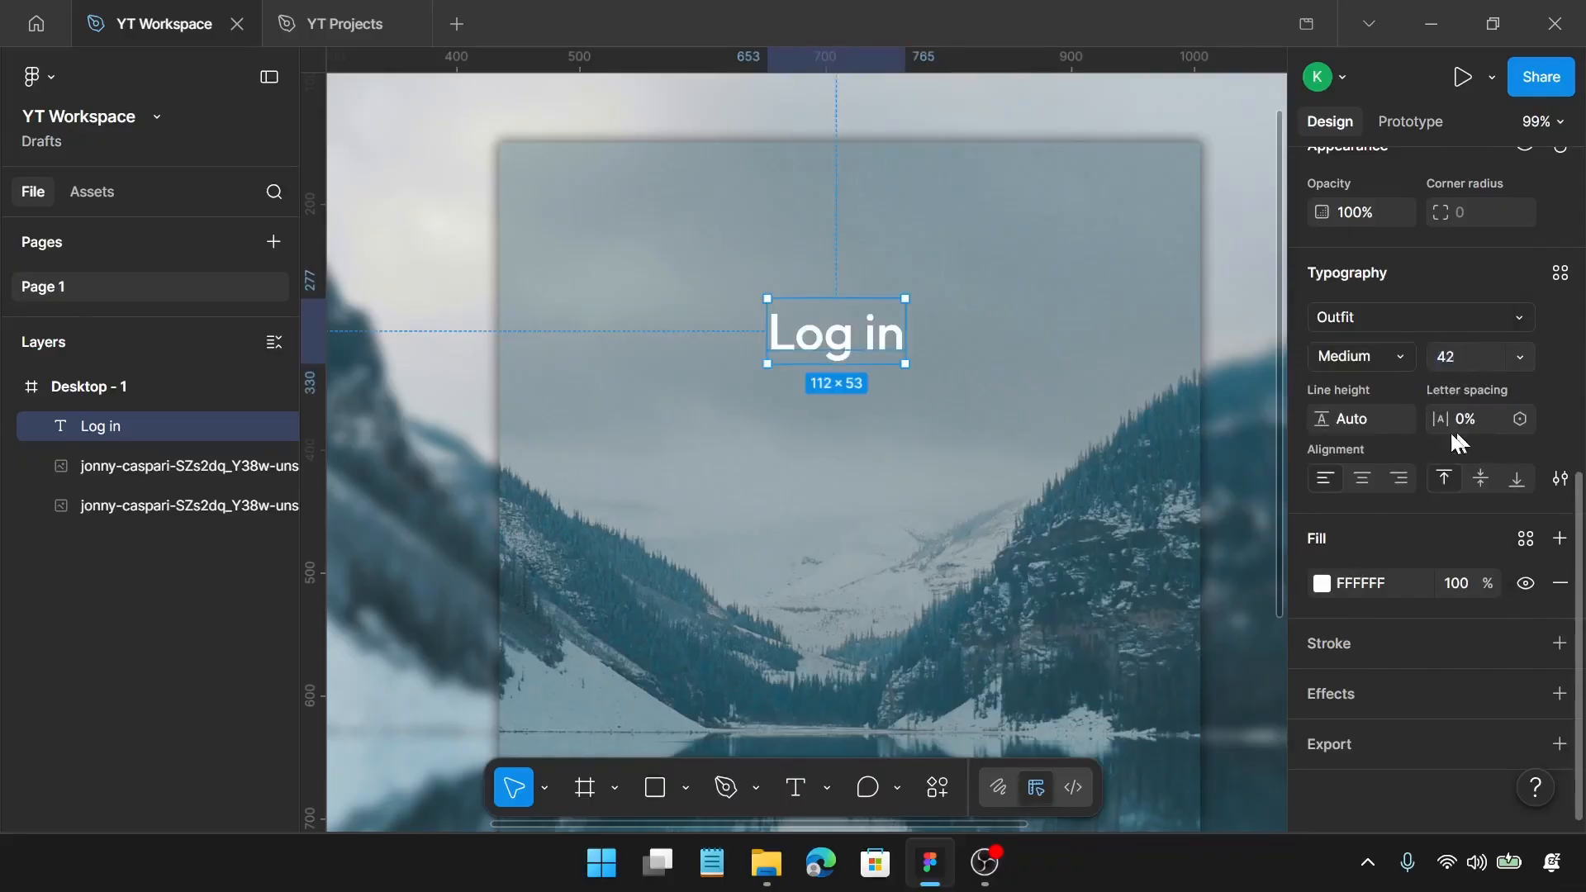
Step: Set the "Log in" text's line height to 52 and its white fill's opacity to 90%
left_click(1379, 416)
key("Return")
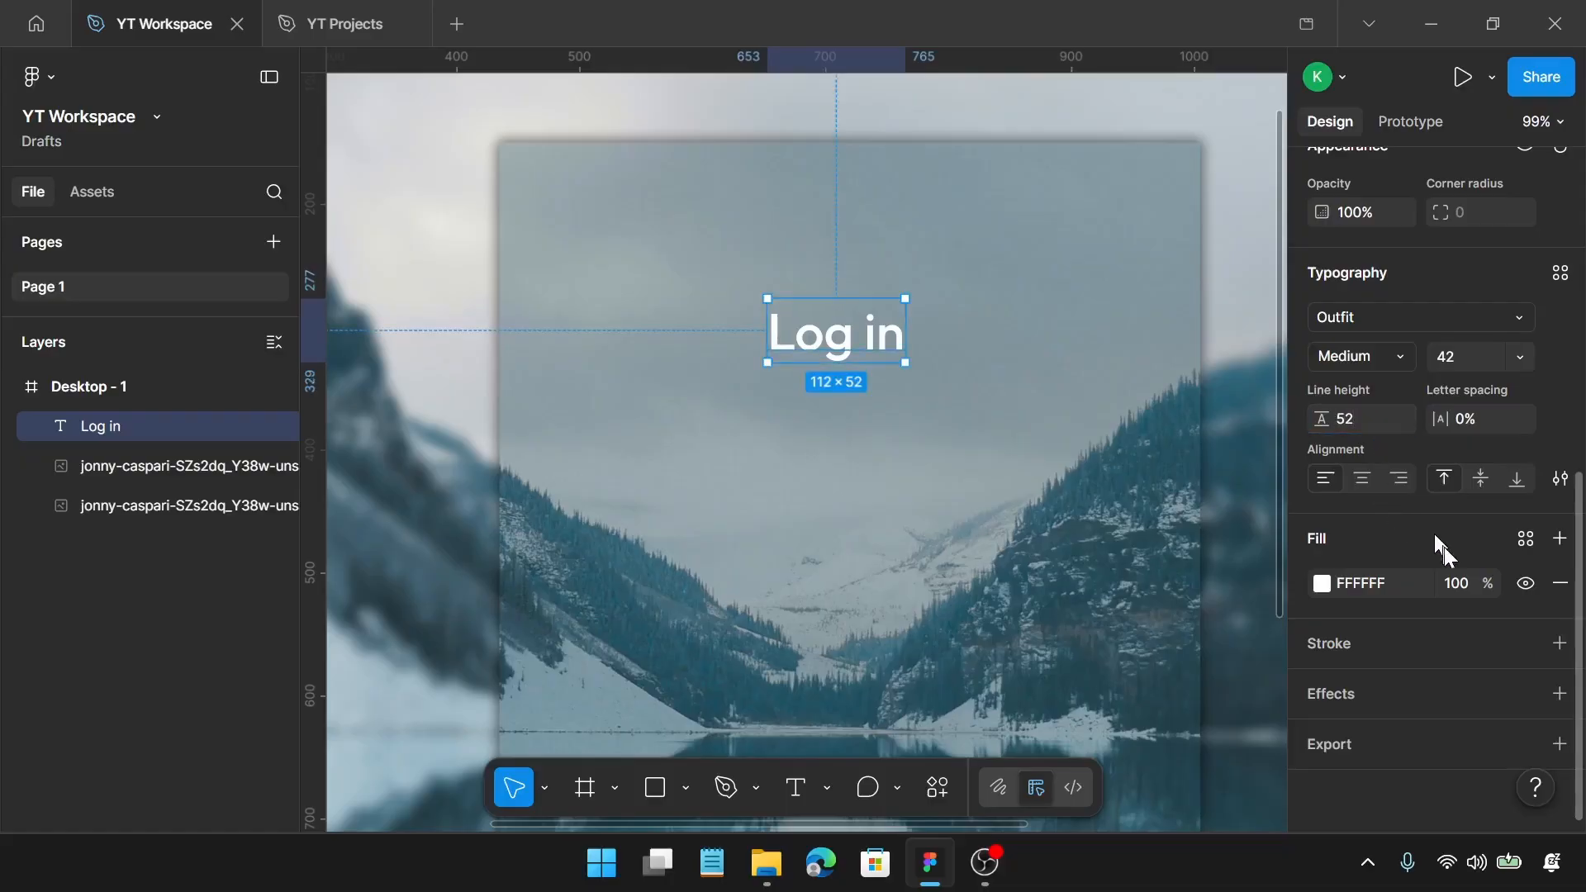
left_click(1457, 590)
key("Return")
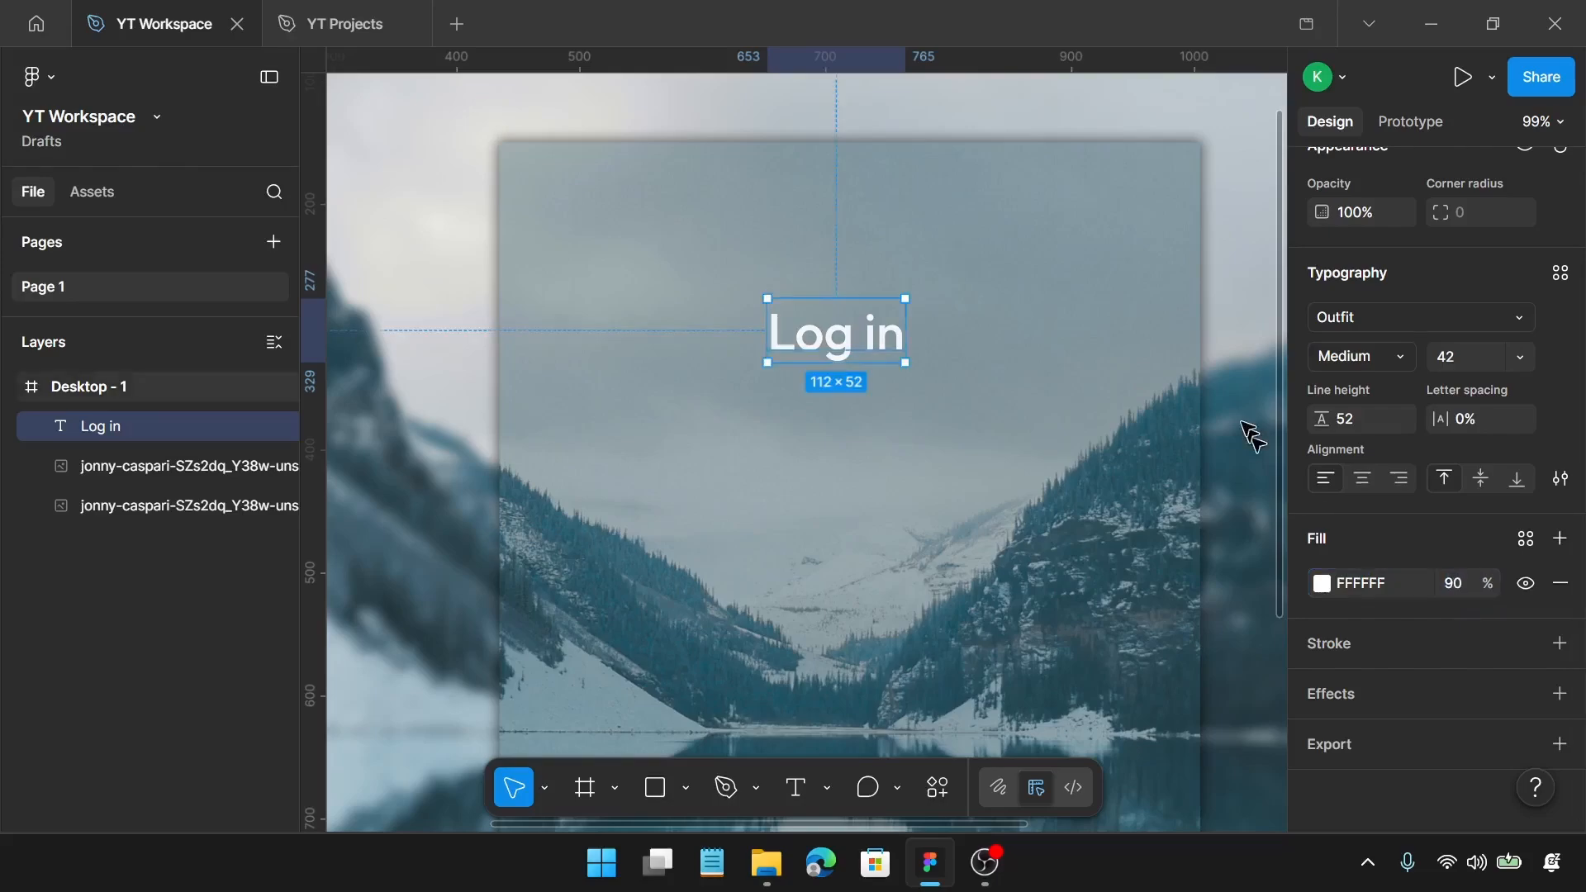
Step: Centre the "Log in" heading horizontally on the panel at Y 258 and place a copy below it at about X 506, Y 410
left_click_drag(868, 339, 882, 319)
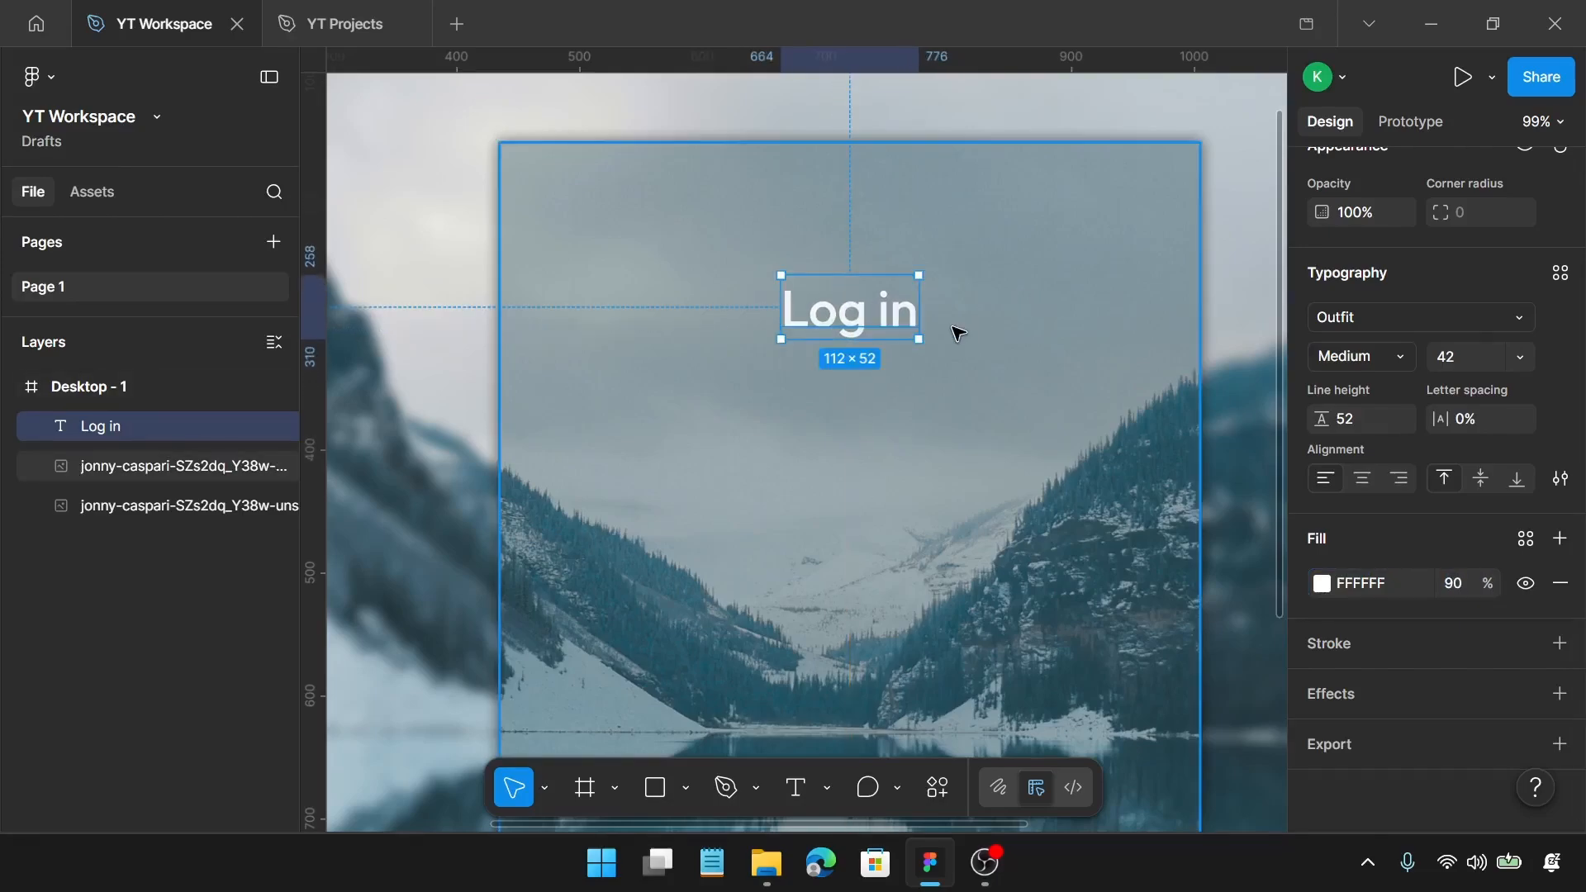
scroll(956, 332, "down", 2)
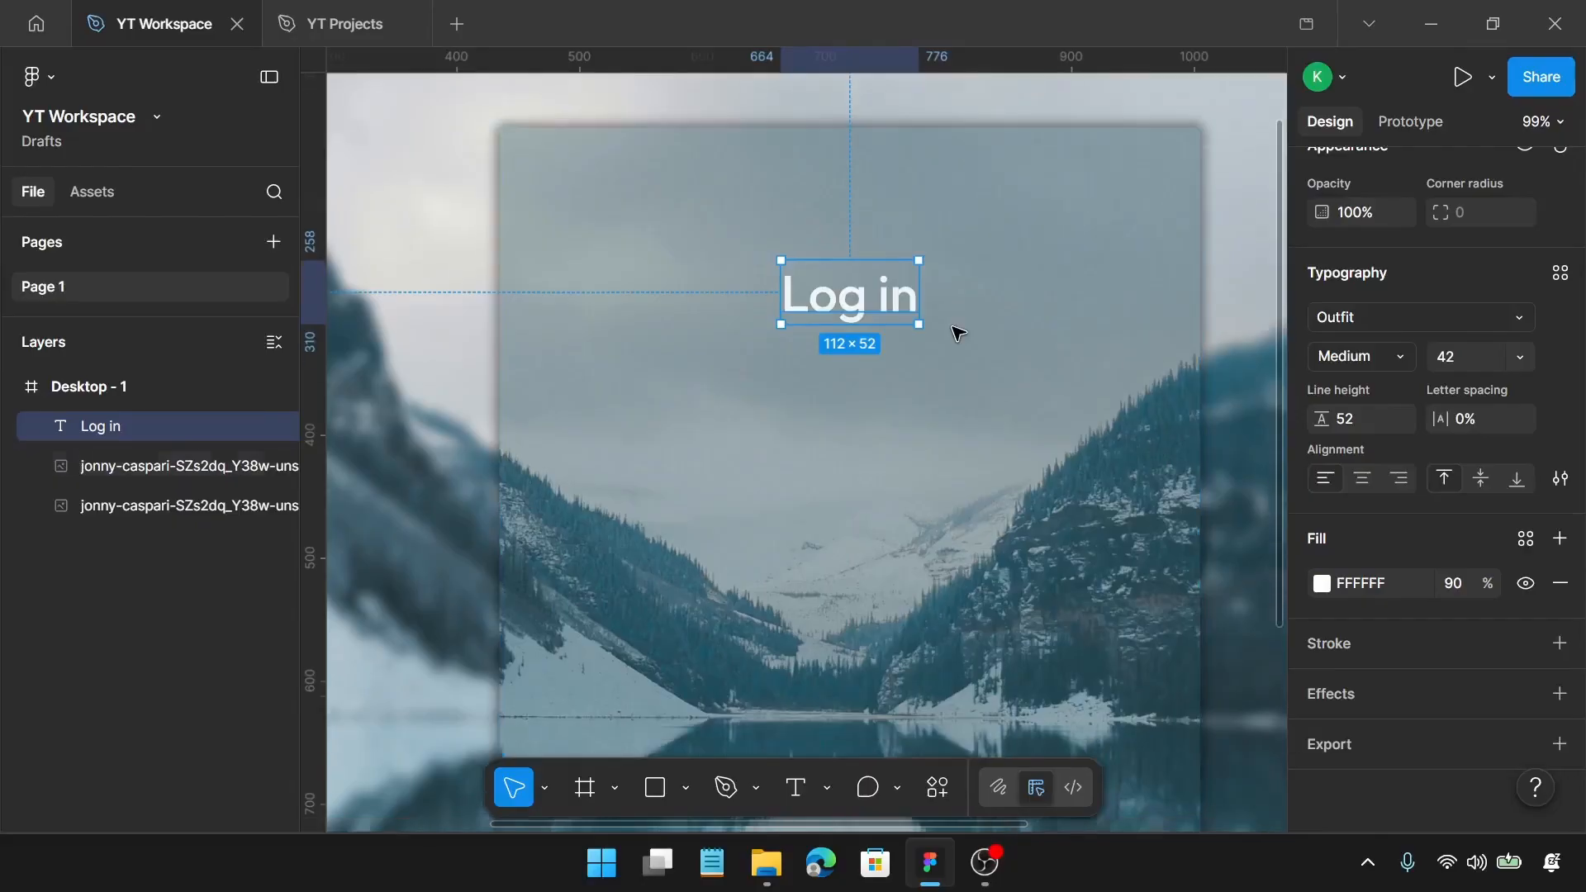
left_click_drag(824, 253, 632, 442)
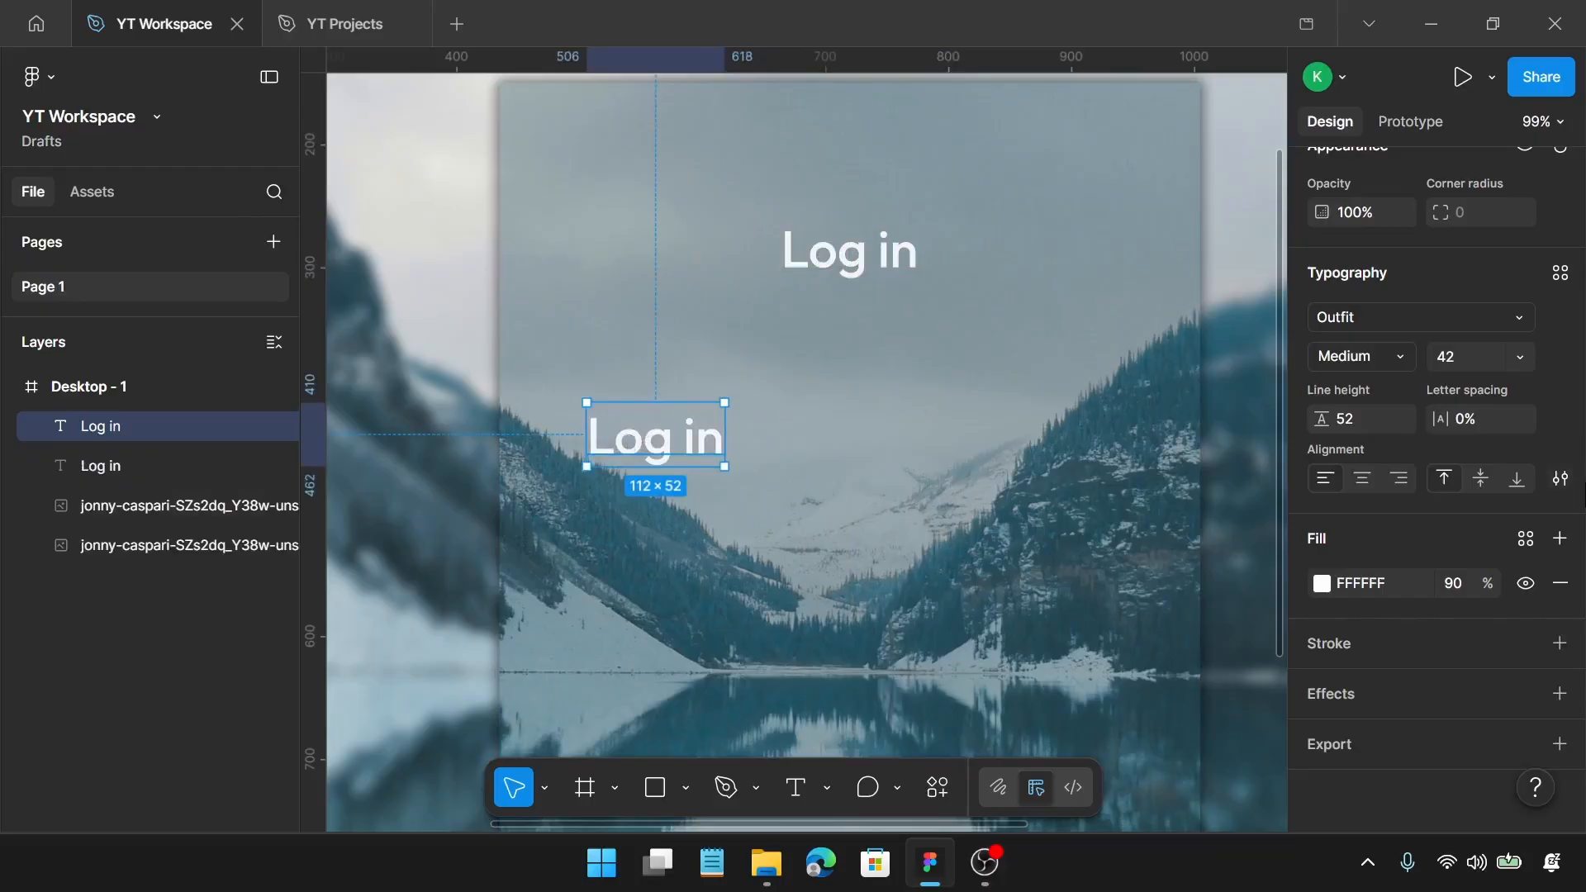
Step: Change the copied "Log in" text's font to Inter Regular
left_click(1424, 319)
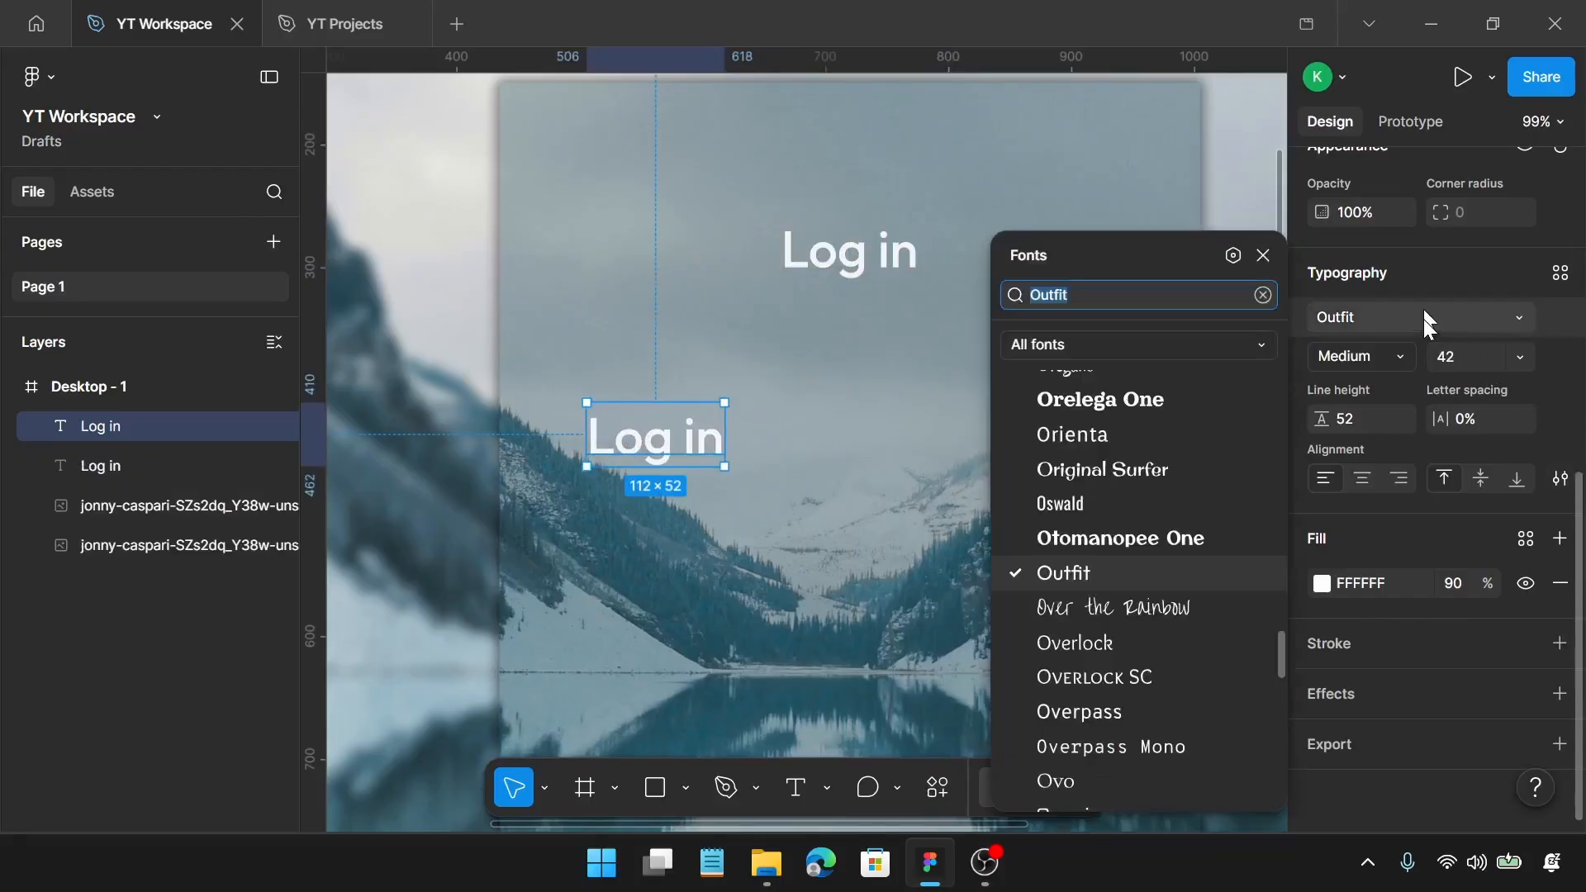
type("int")
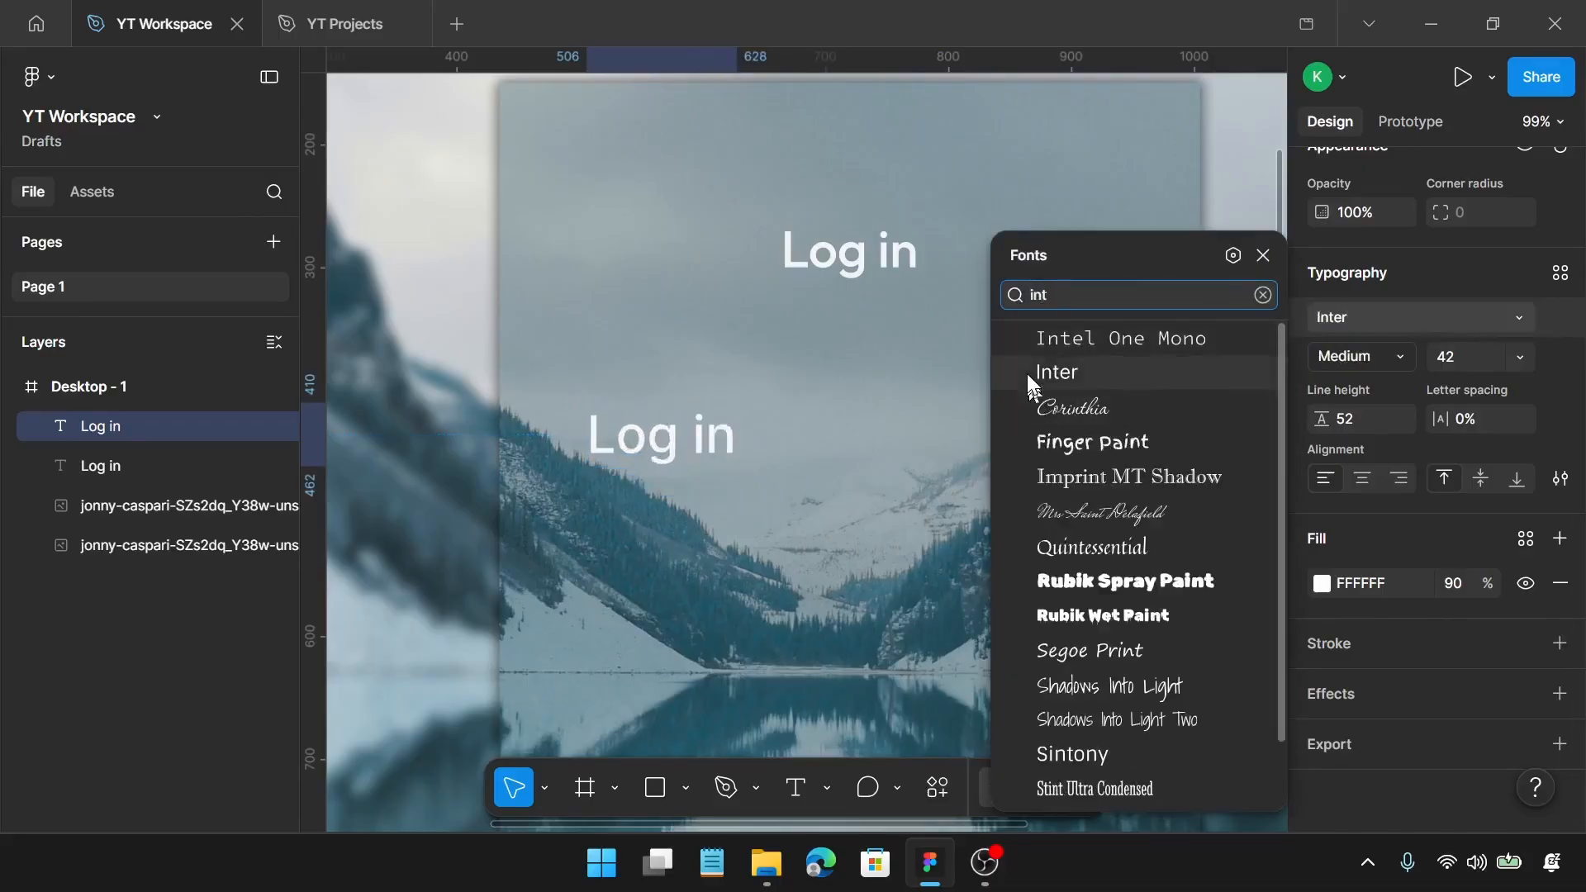
left_click(1030, 372)
left_click(1363, 356)
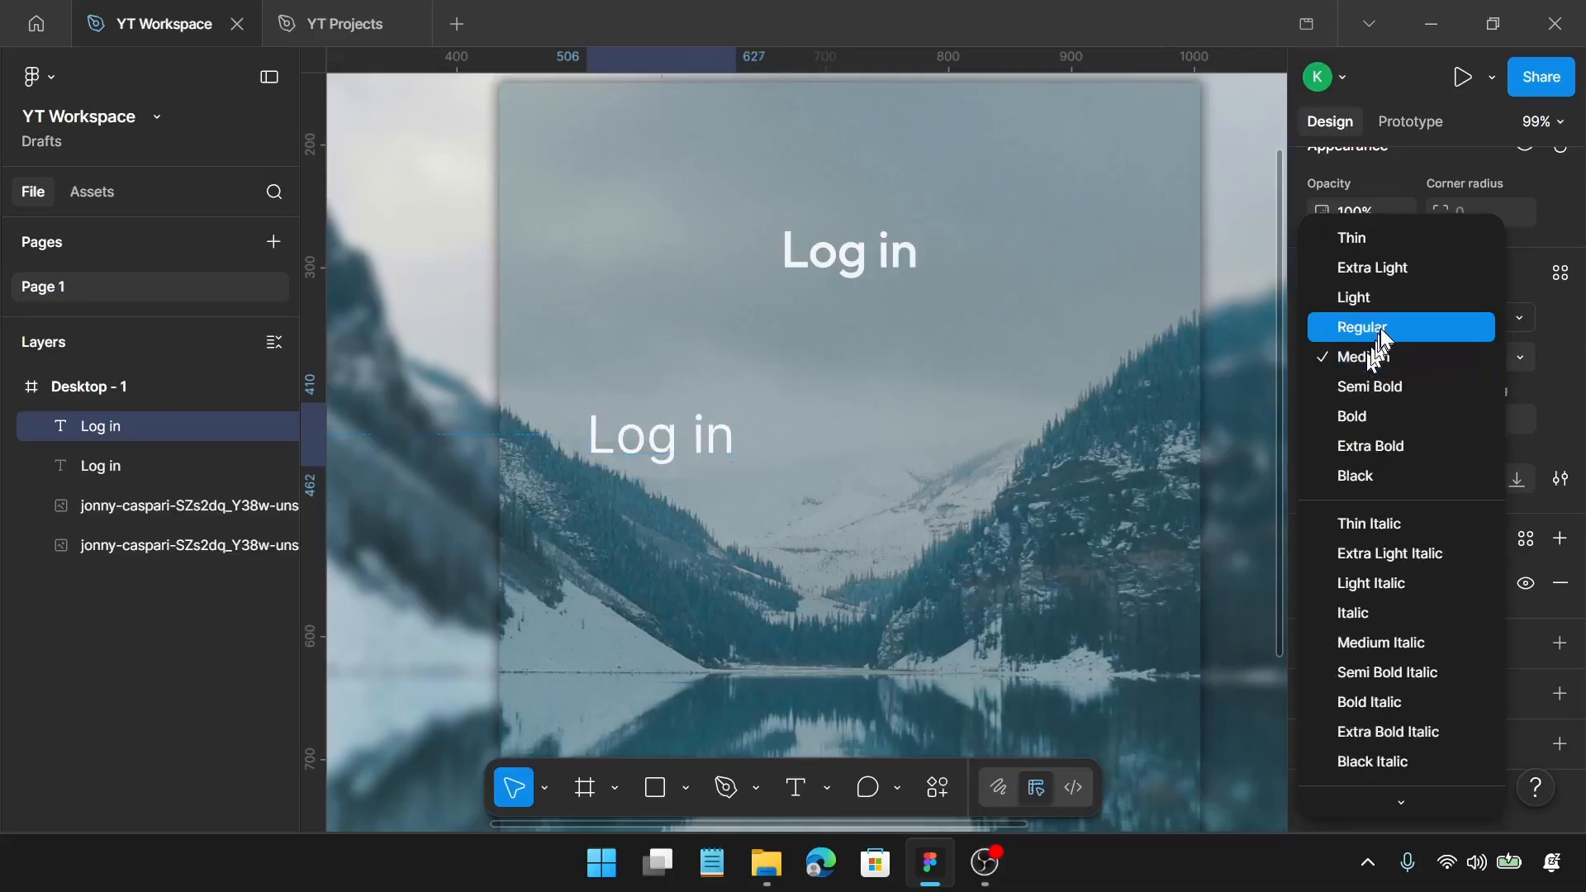
left_click(1380, 325)
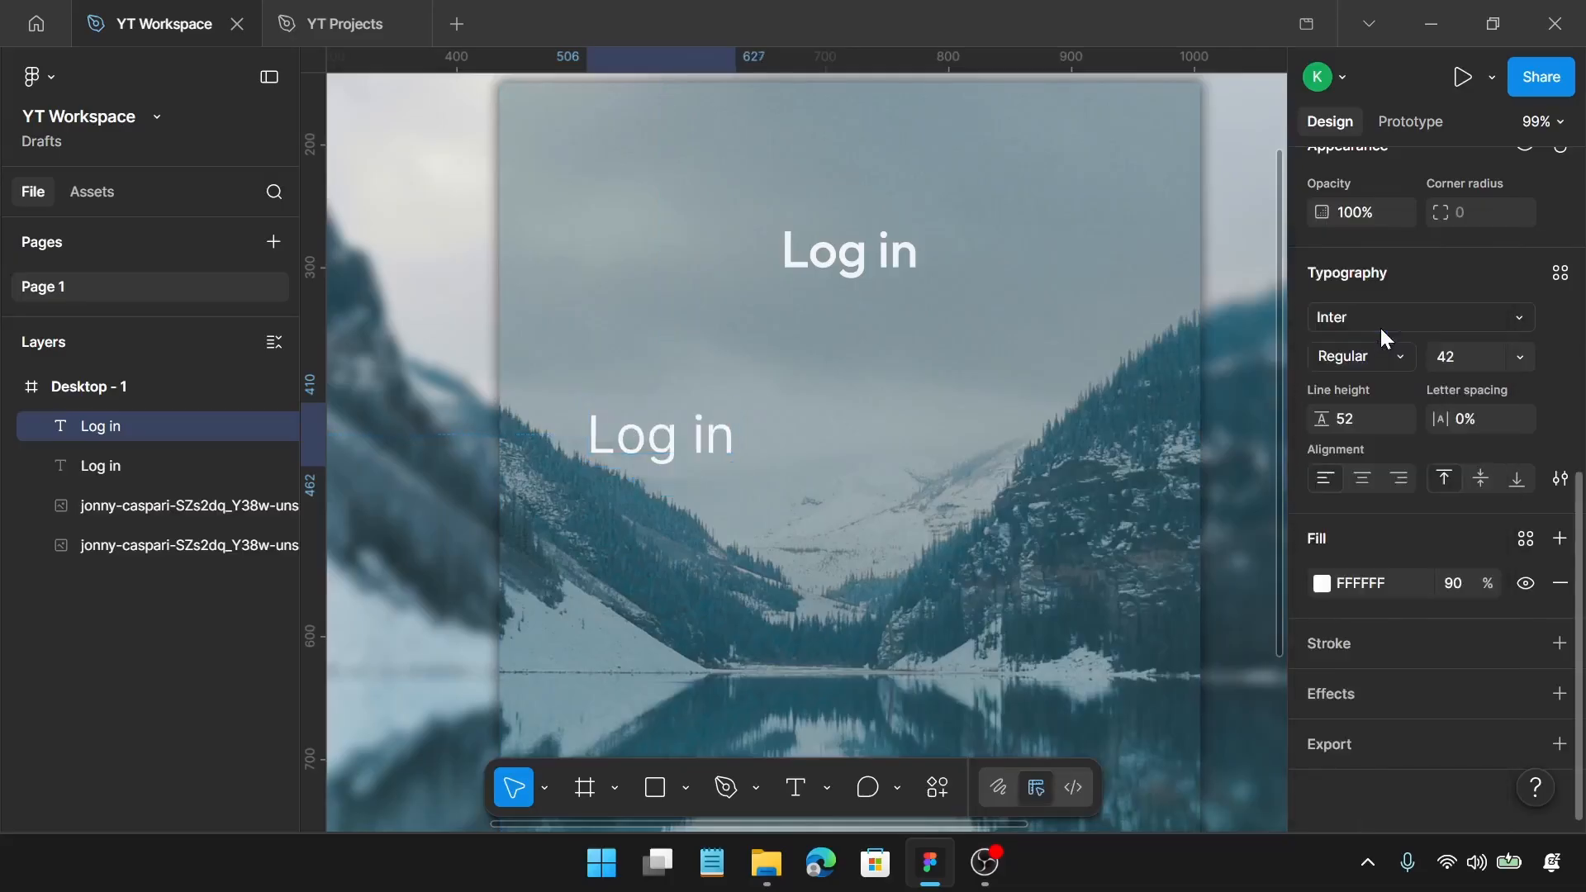
Step: Set the copied "Log in" text's font size to 14 and line height to 20
left_click(1461, 352)
type("14")
key("Return")
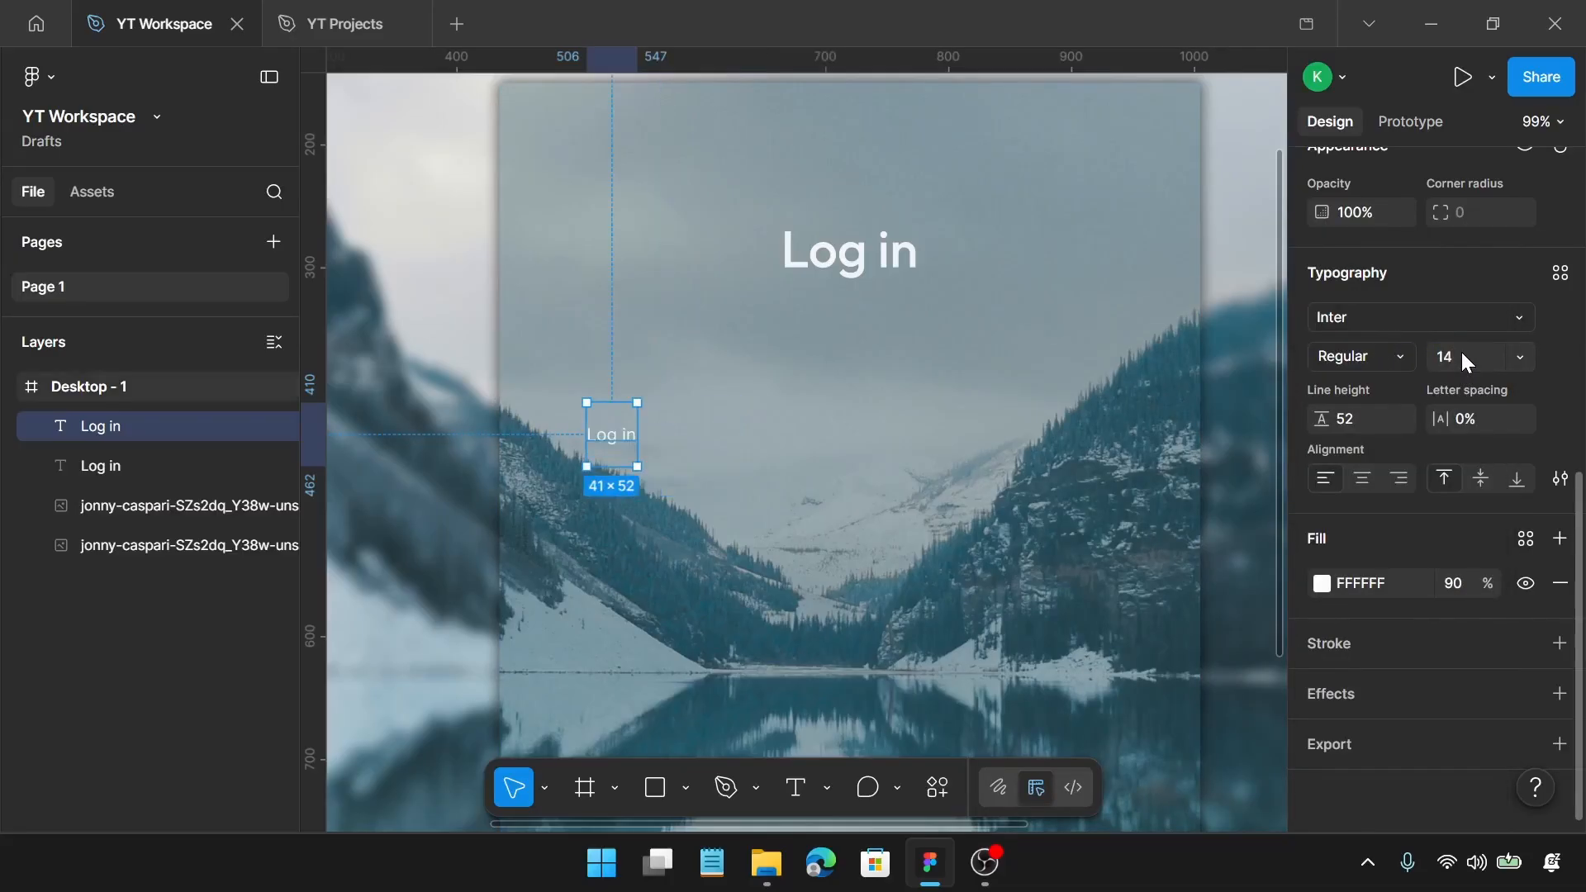
left_click(1356, 422)
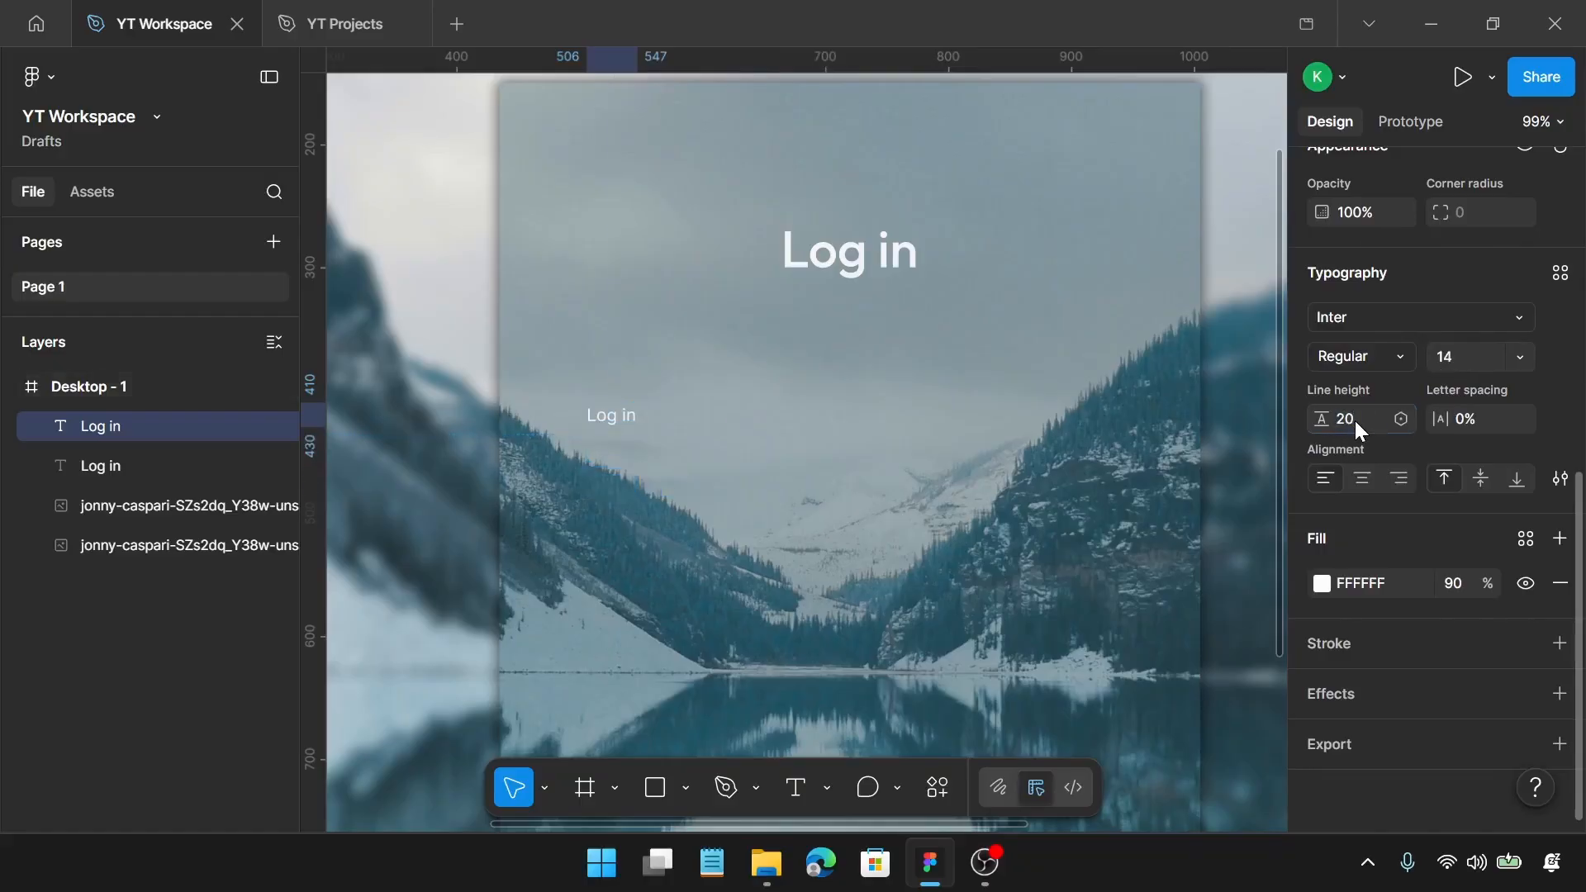
key("Return")
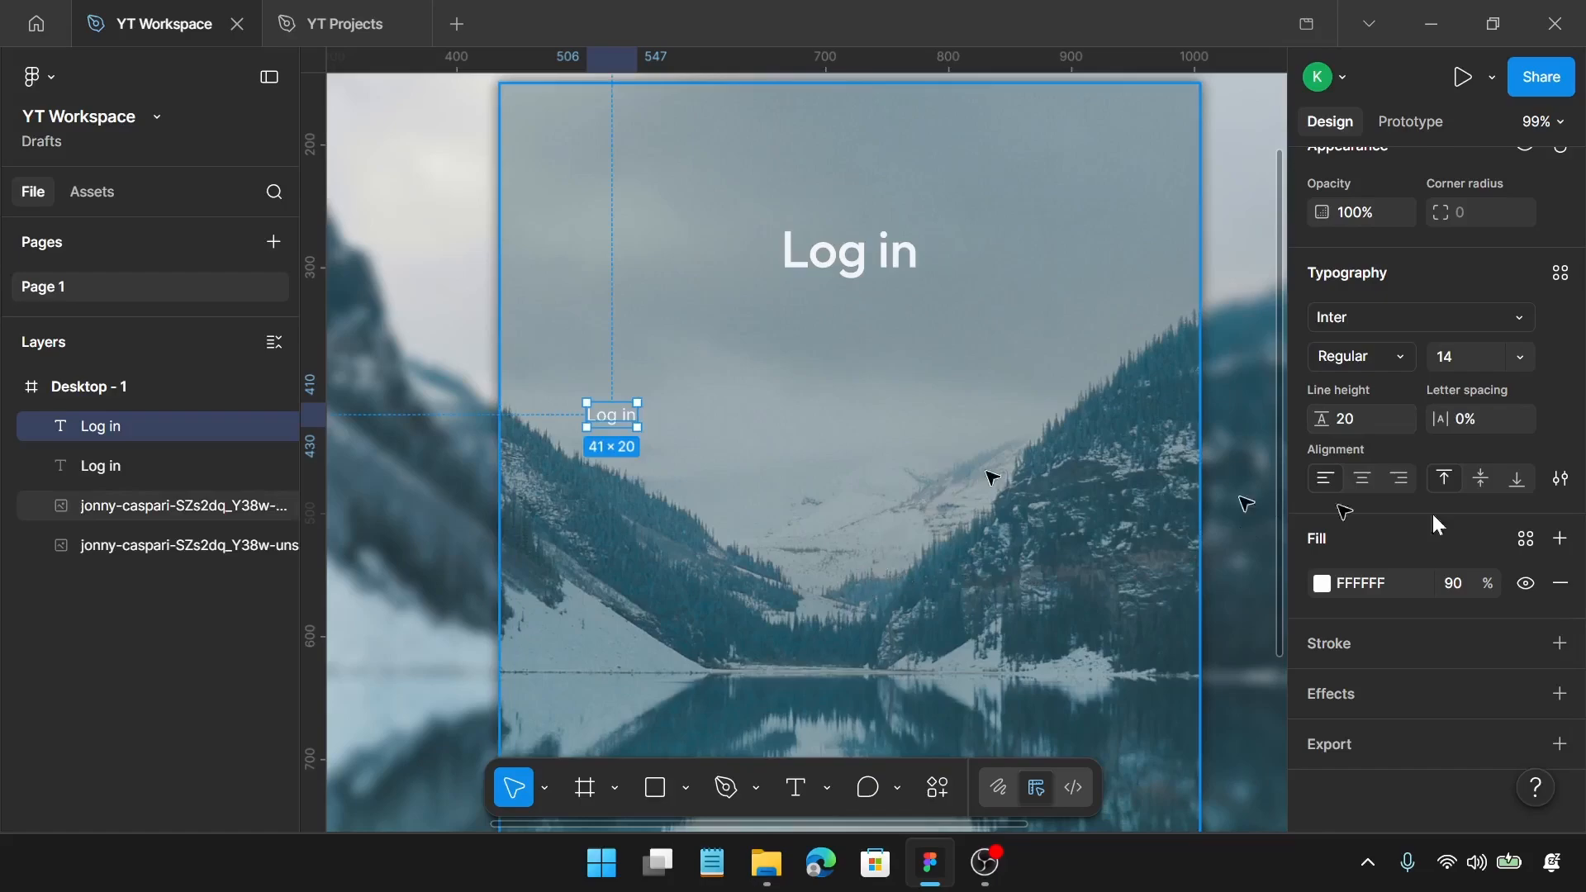
Step: Replace the wording of the small "Log in" copy with "Username or Email"
scroll(632, 425, "up", 5)
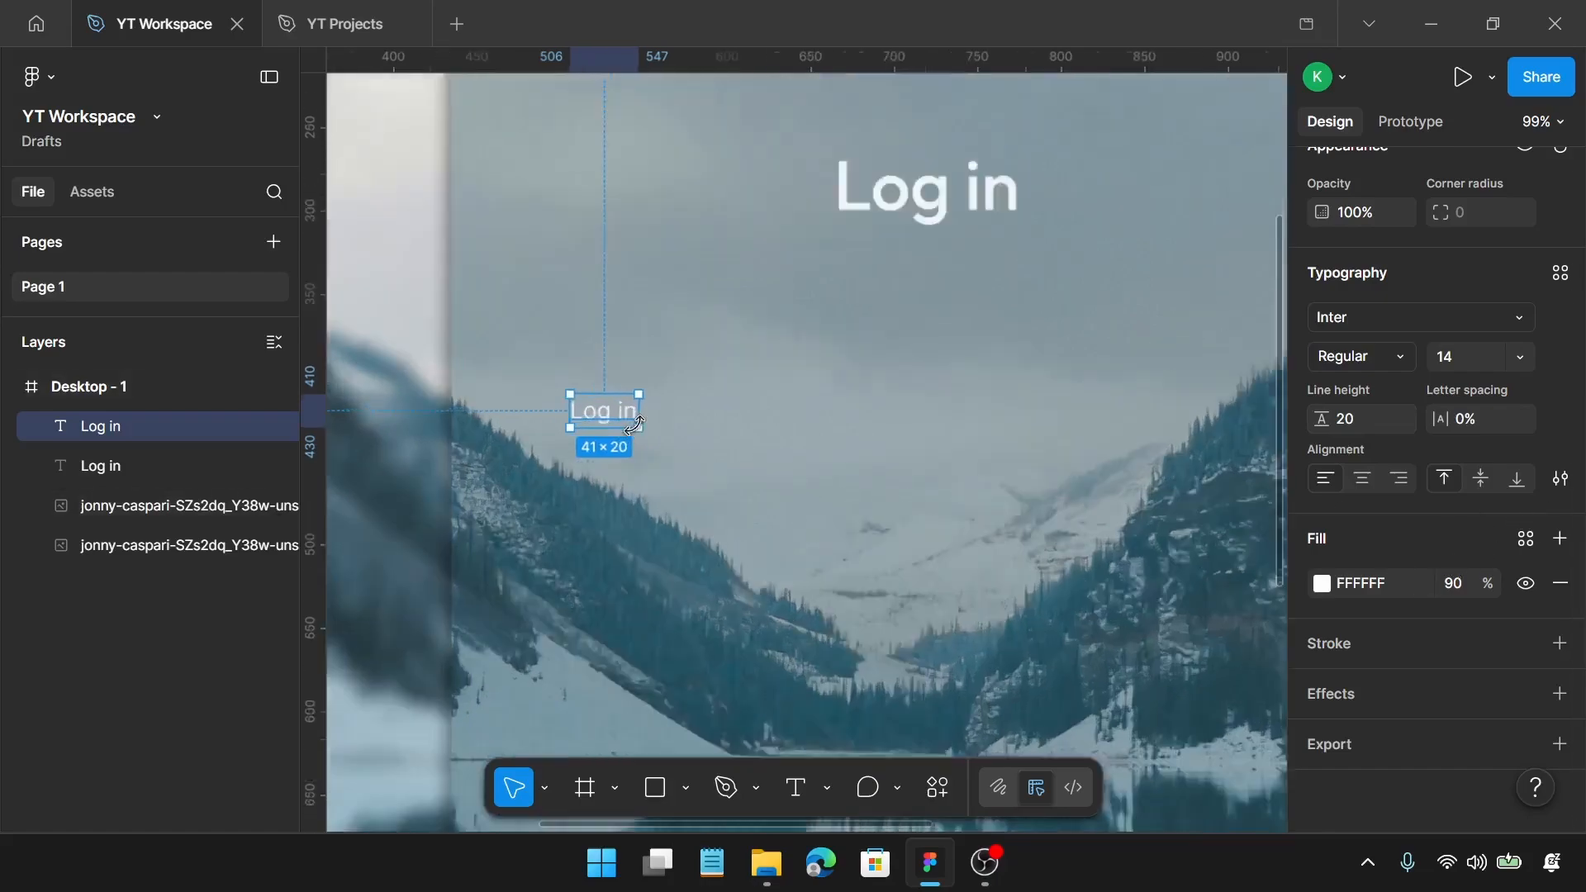
double_click(608, 415)
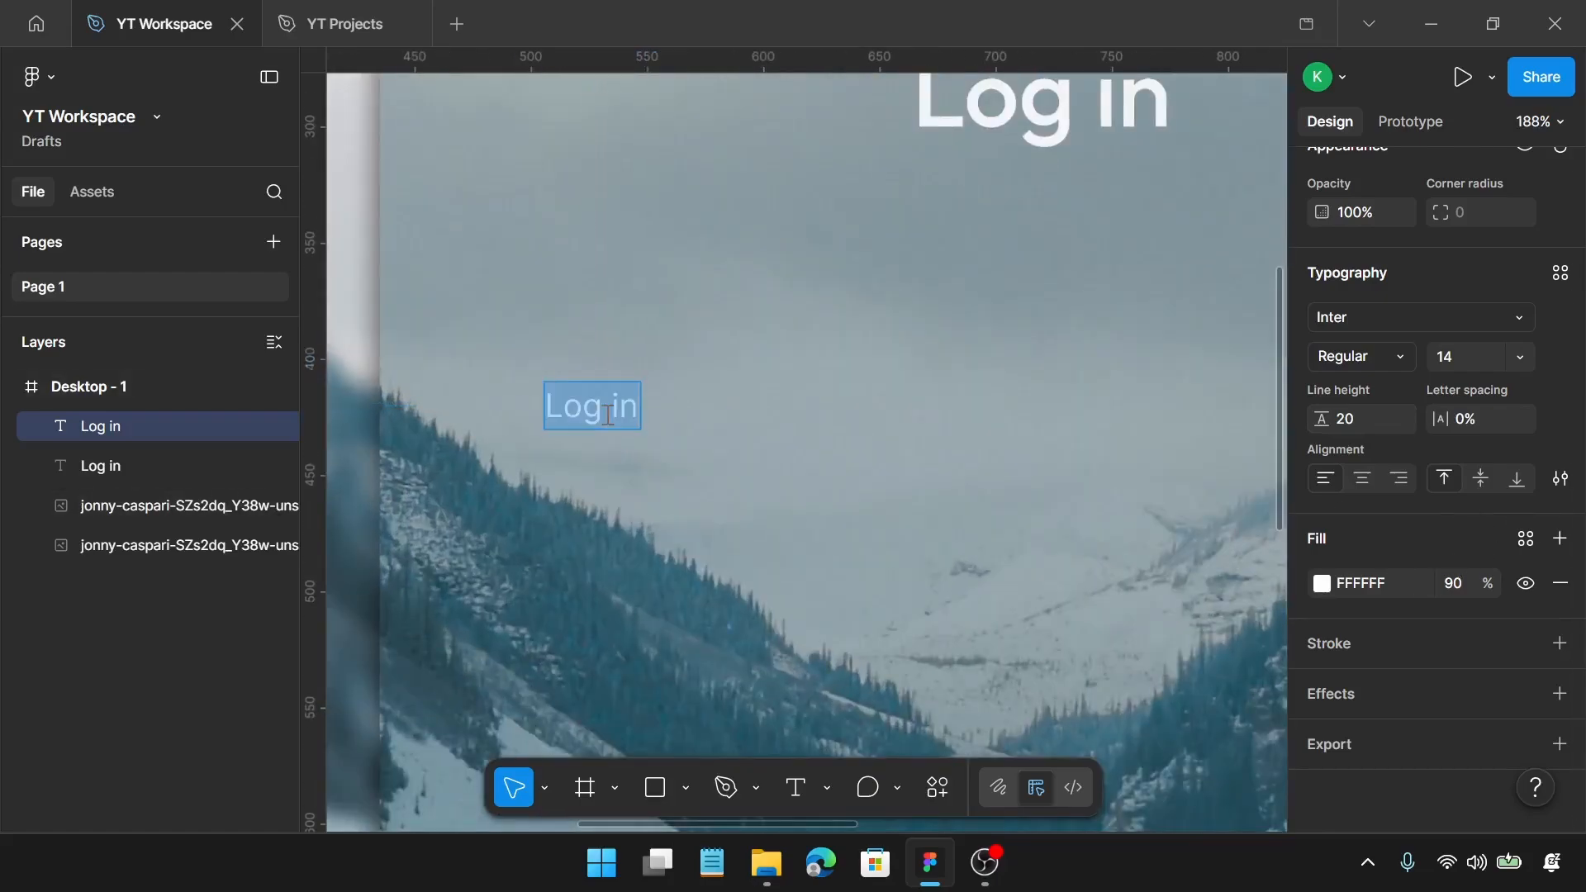
type("User")
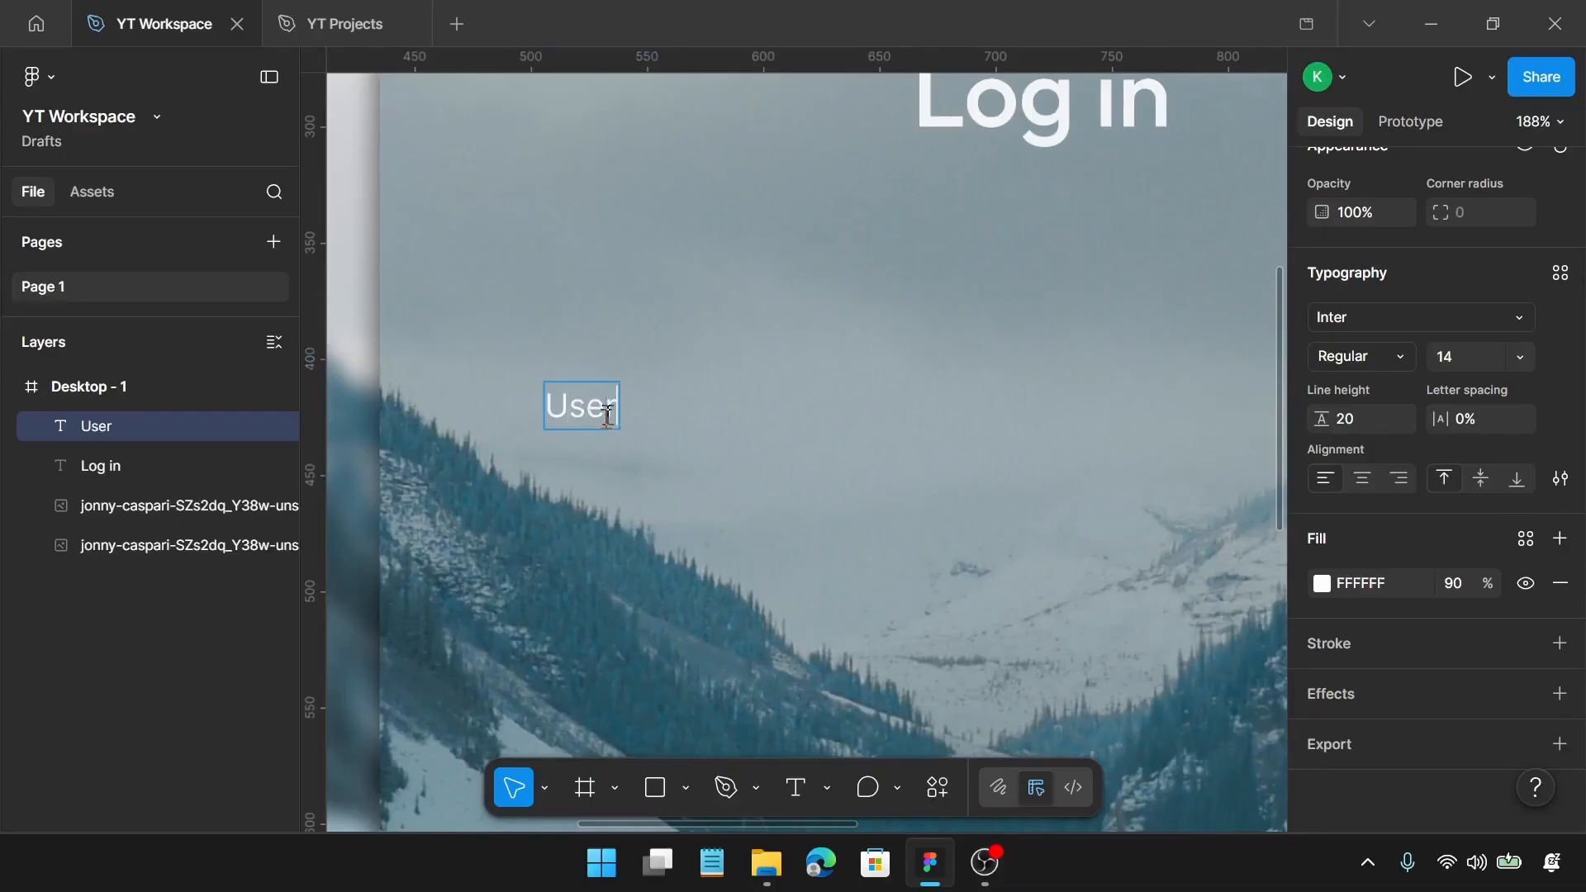
type("name")
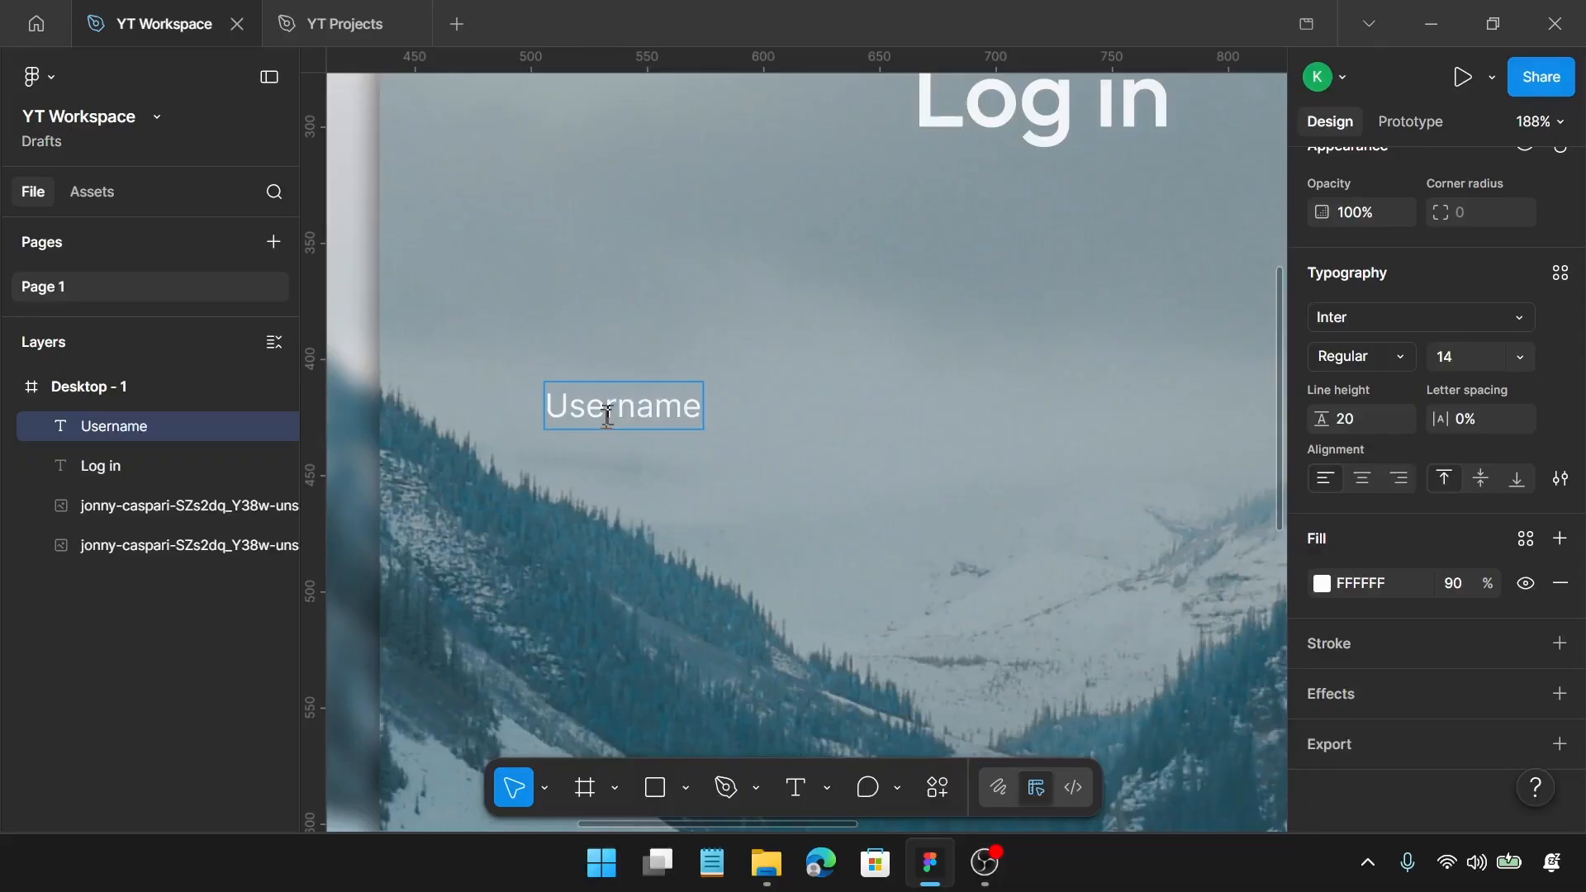
type(" or E")
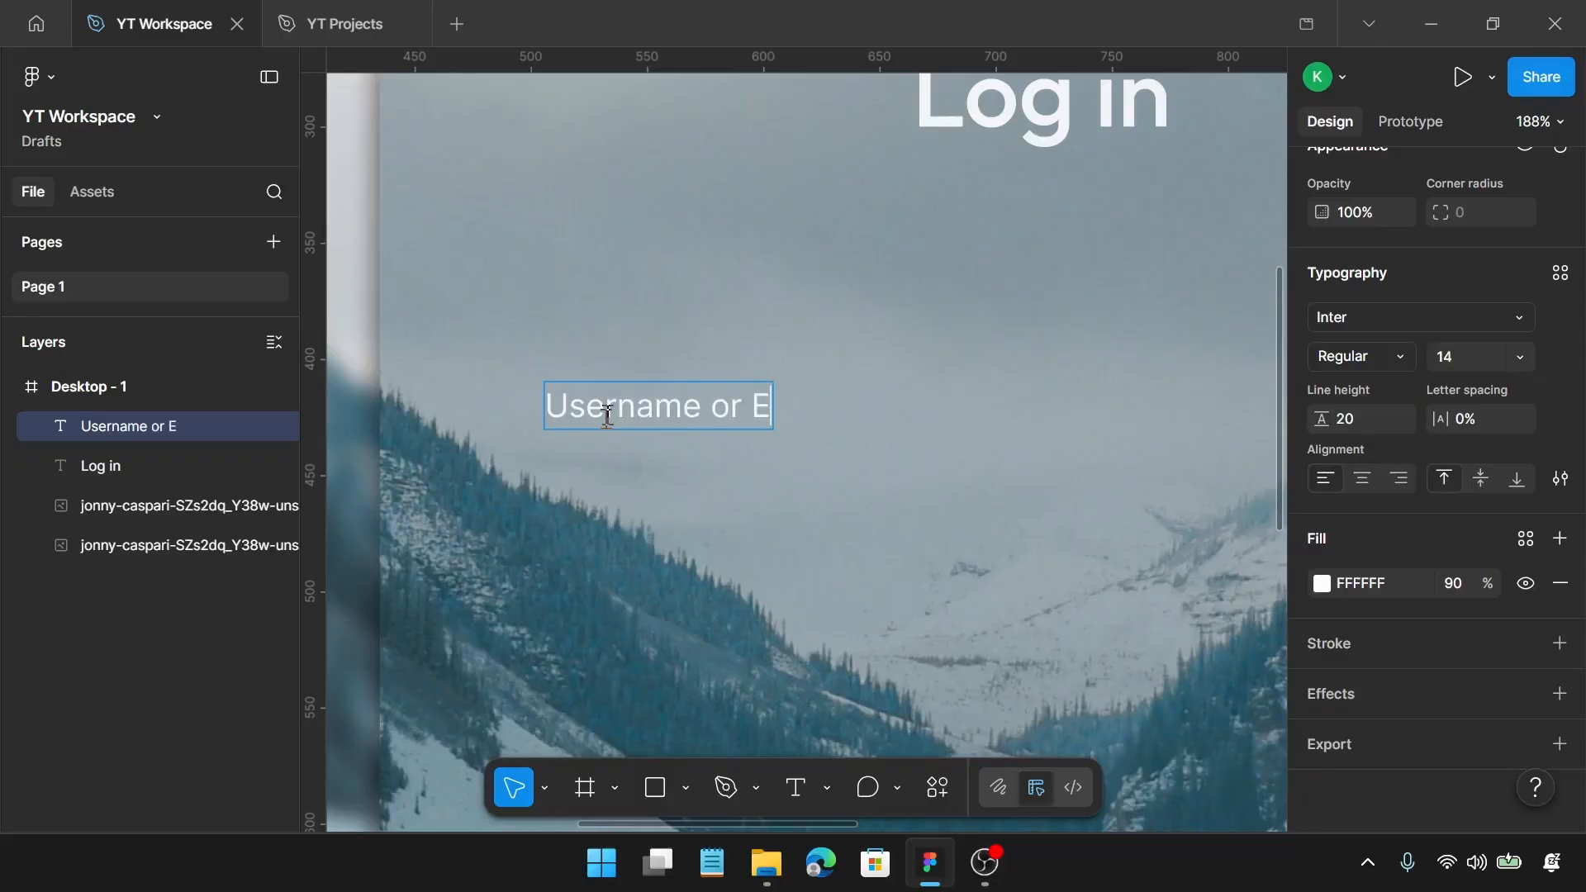
type("mail")
key("Escape")
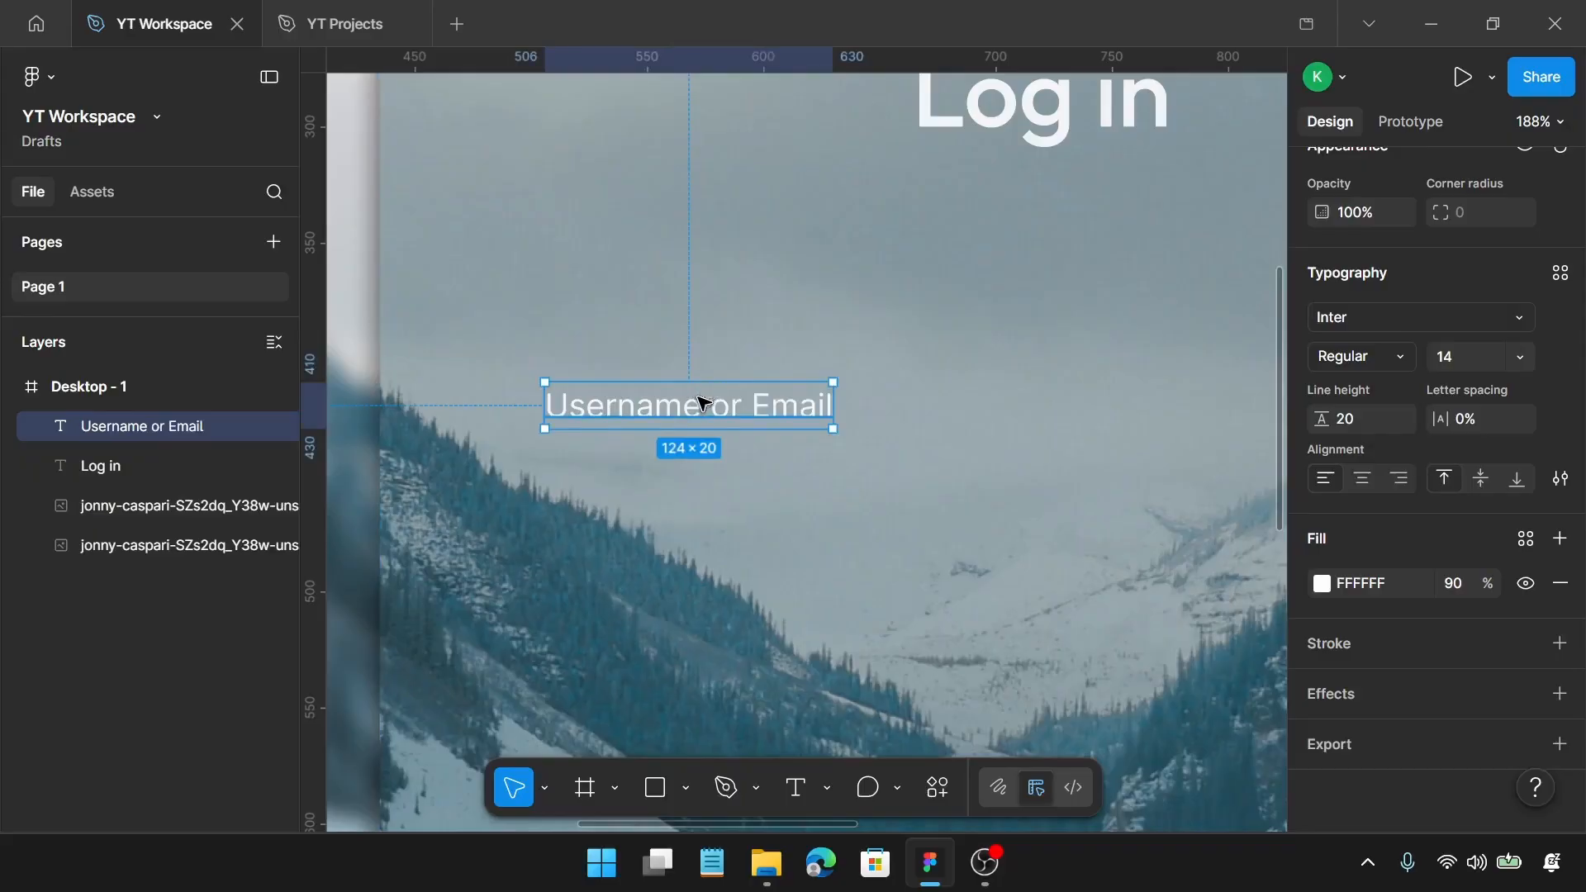
Step: Draw a horizontal line below the "Username or Email" text and set its width to 450
key("l")
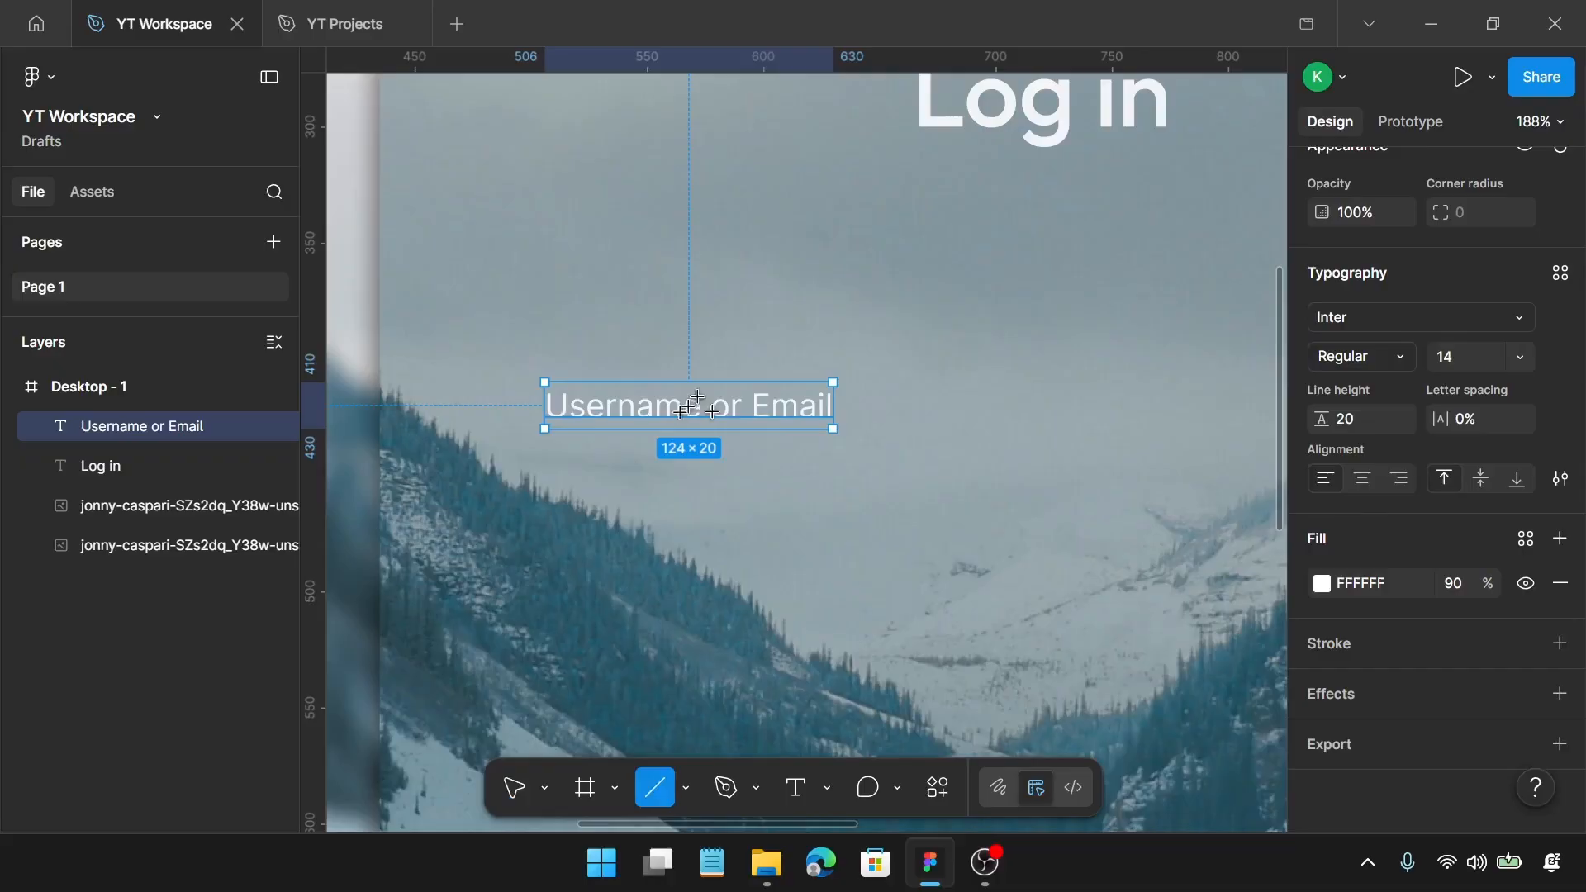
left_click_drag(556, 495, 928, 495)
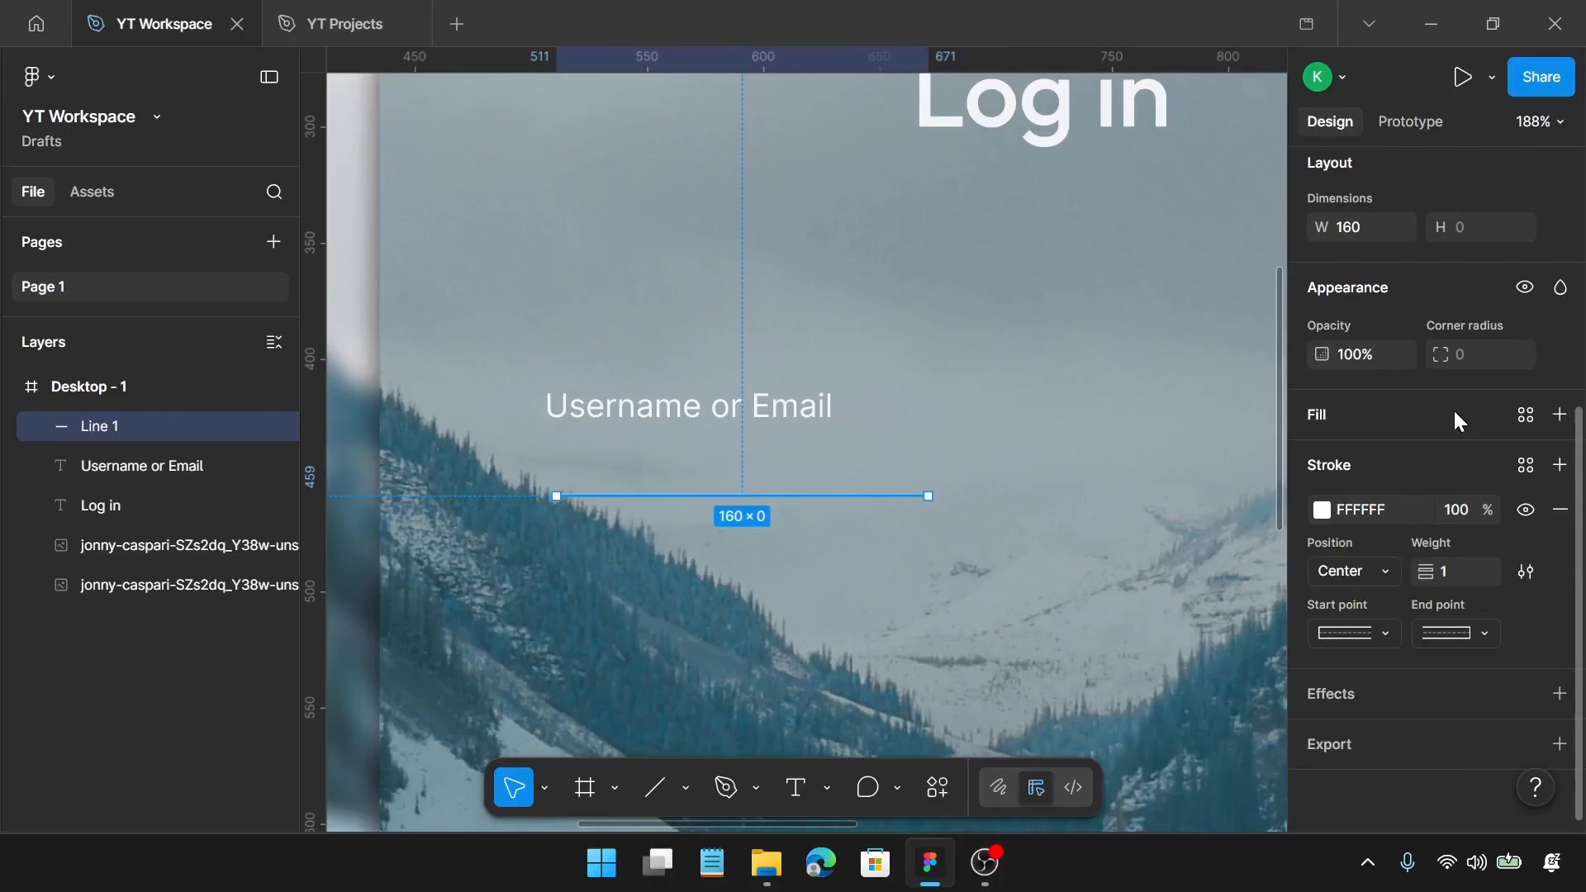
left_click(1351, 233)
type("450")
key("Return")
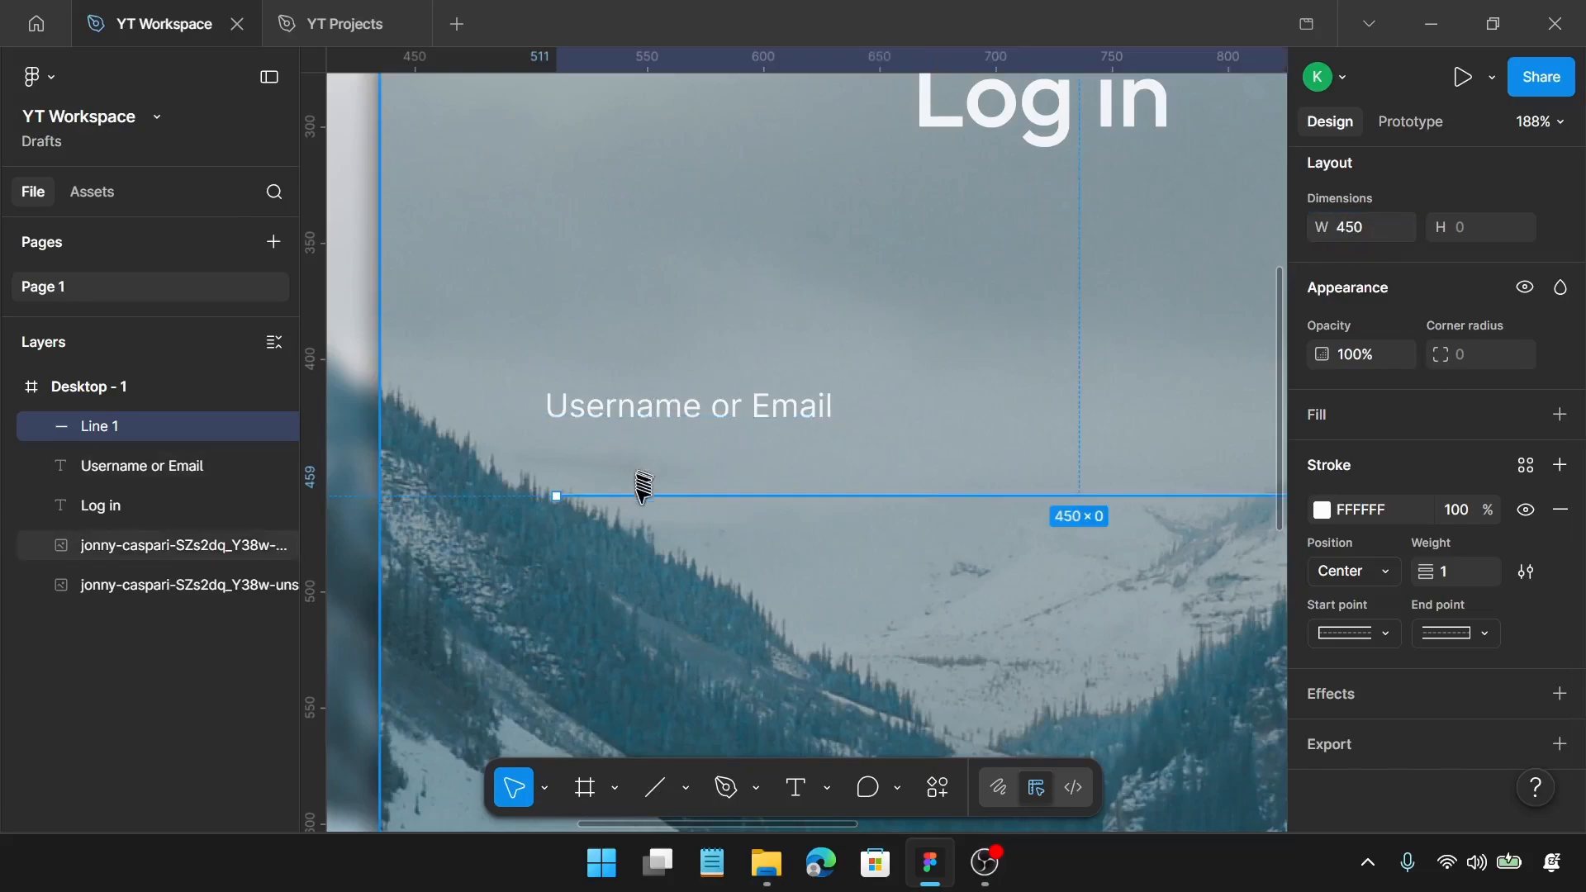
Step: Left-align the line 10 px beneath the "Username or Email" text and wrap both in an auto layout frame
left_click_drag(630, 495, 634, 450)
left_click(665, 407, "shift")
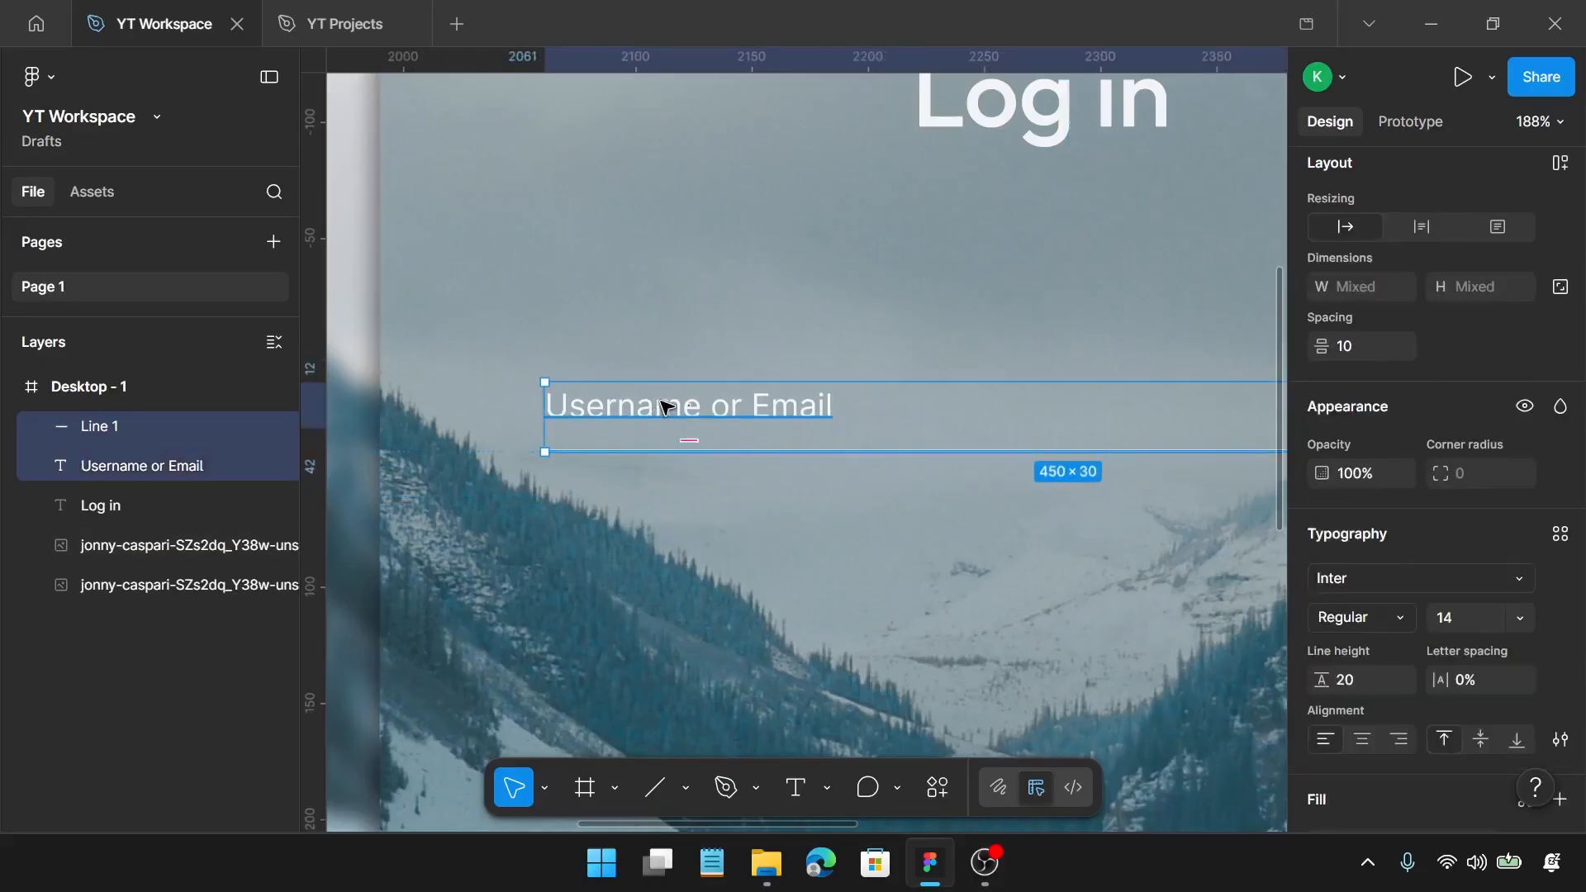
key("shift+a")
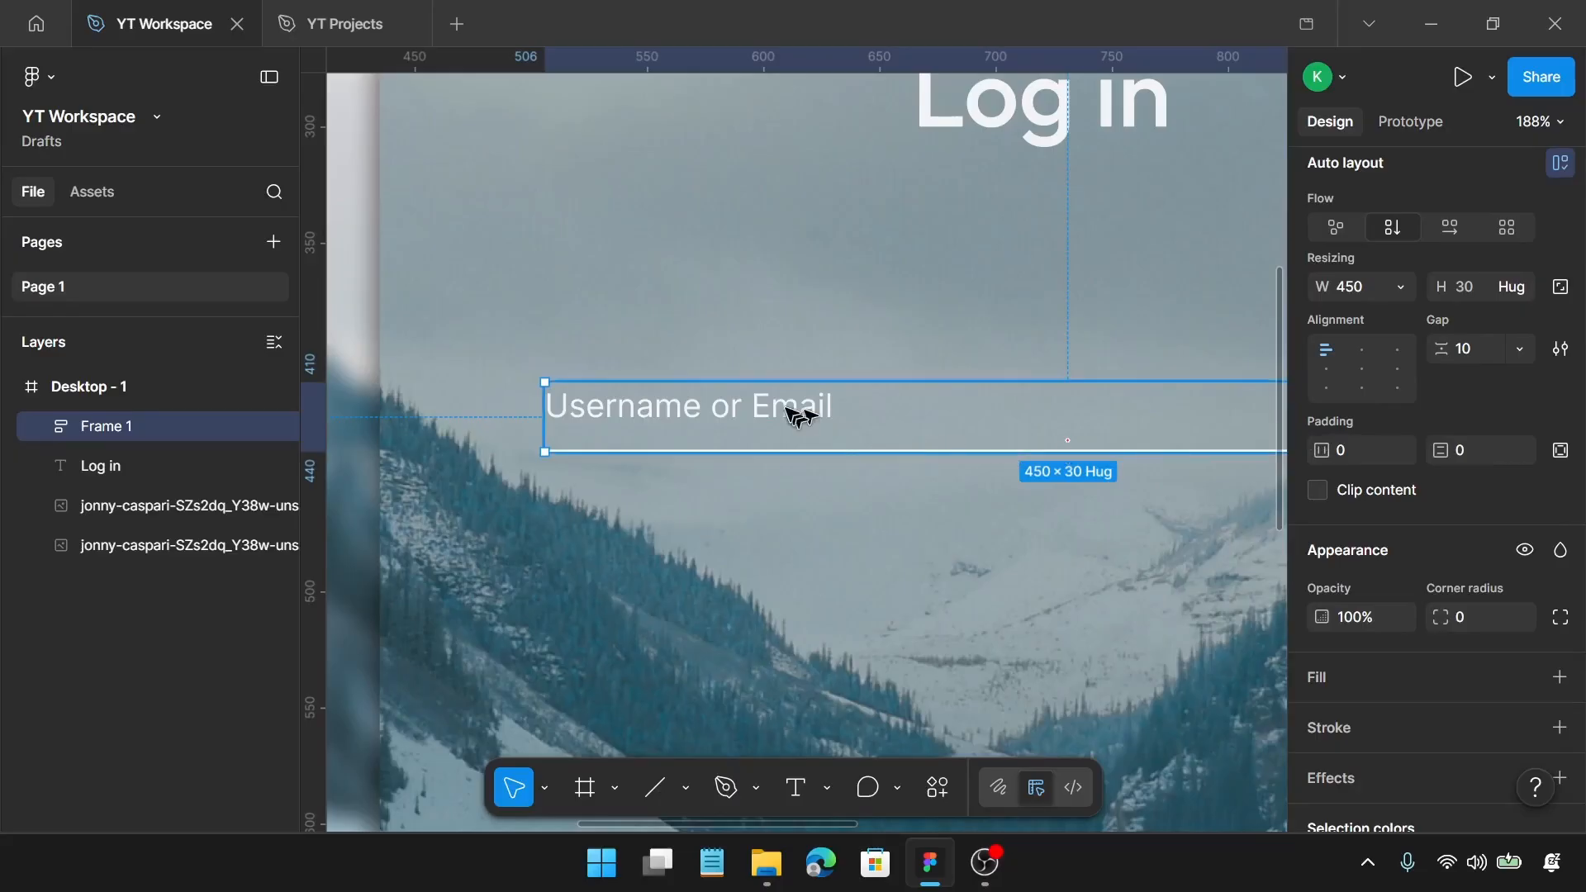
Step: Duplicate the username field frame straight down to about Y 483 and change the copy's label to "Password"
scroll(794, 411, "down", 1)
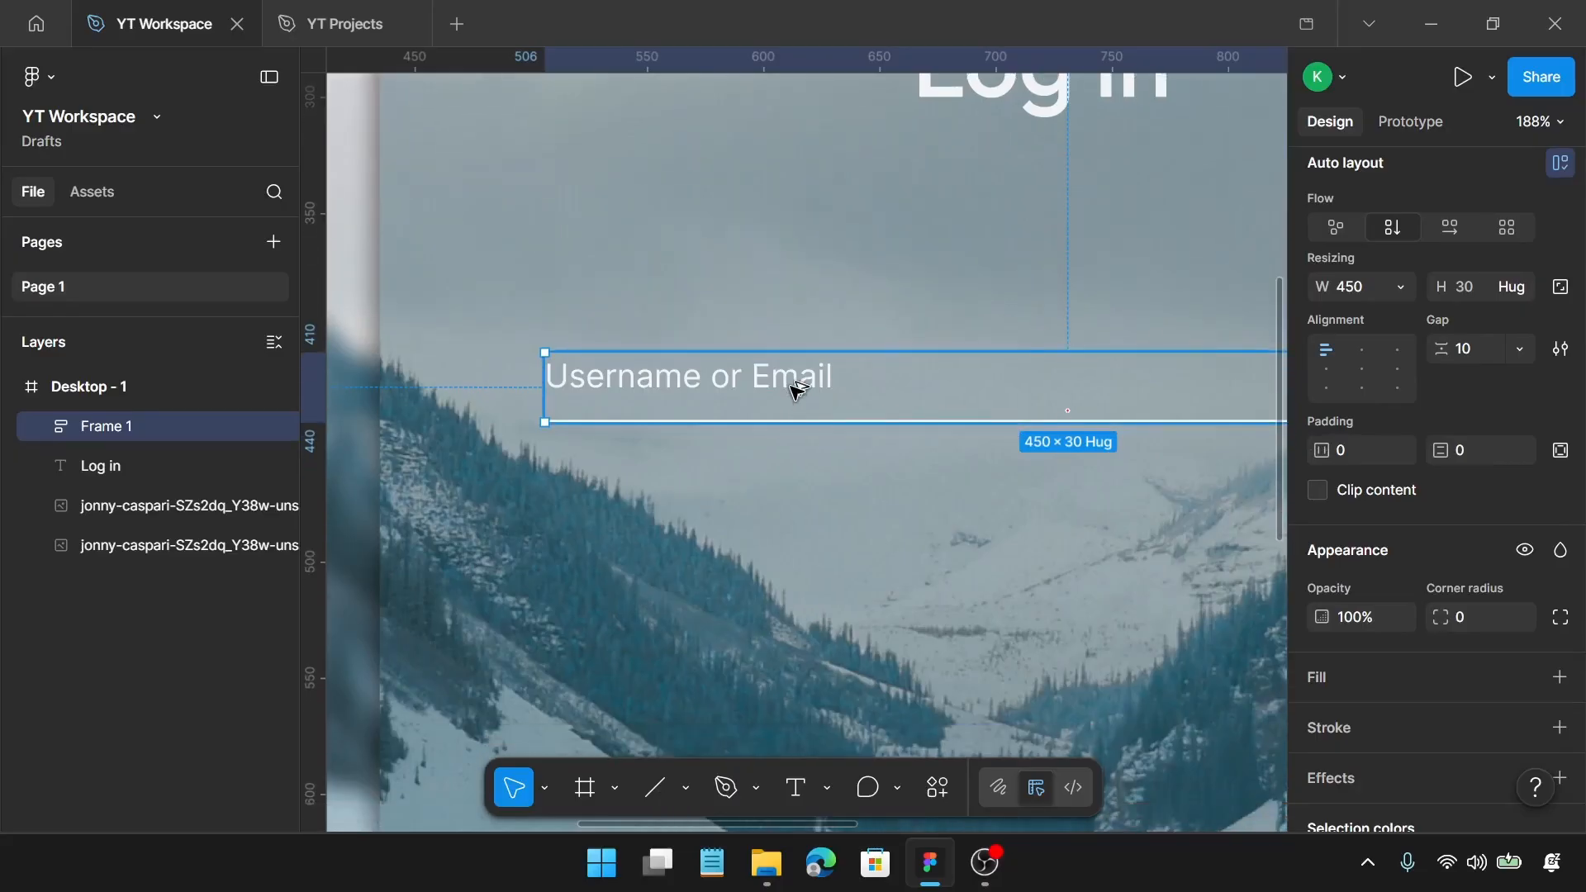
left_click_drag(794, 382, 796, 557)
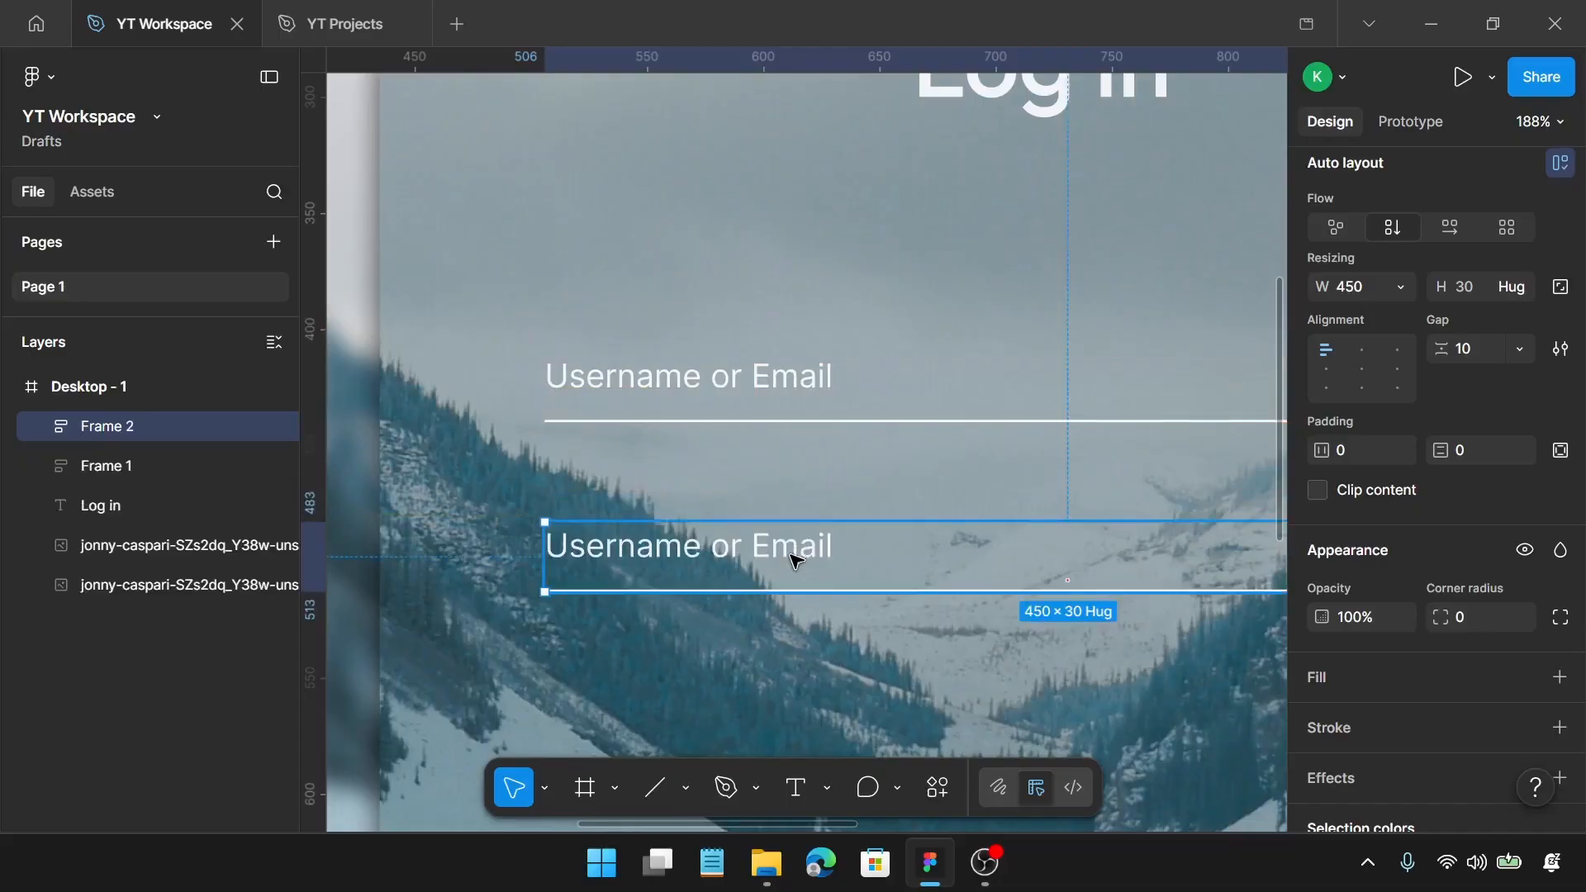
double_click(795, 557)
double_click(795, 556)
left_click(794, 555)
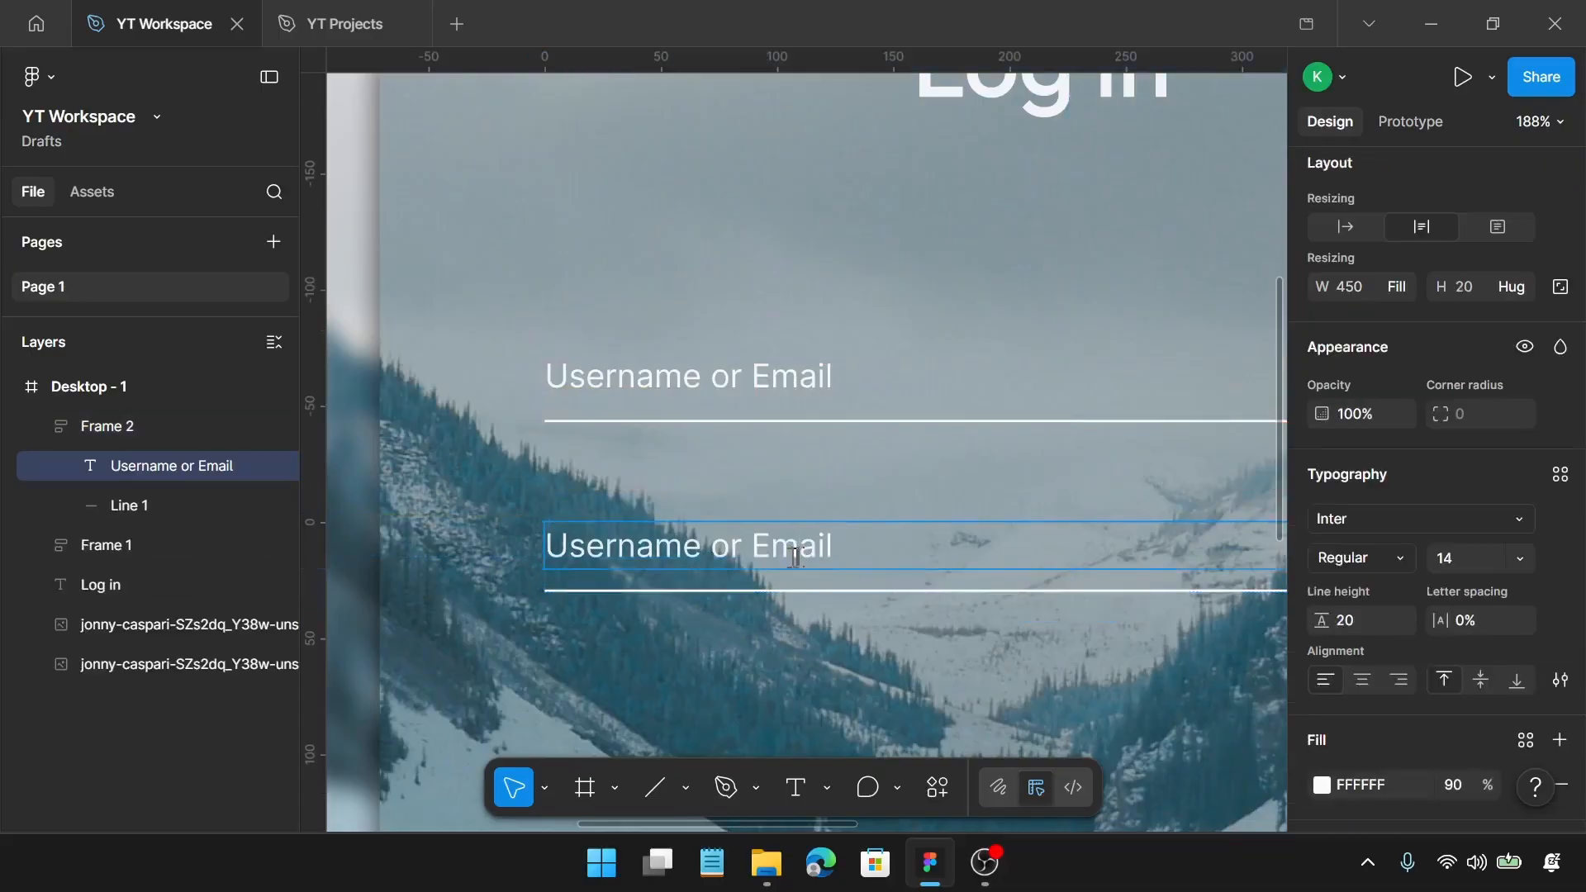
type("A")
key("ctrl+a")
type("Passw")
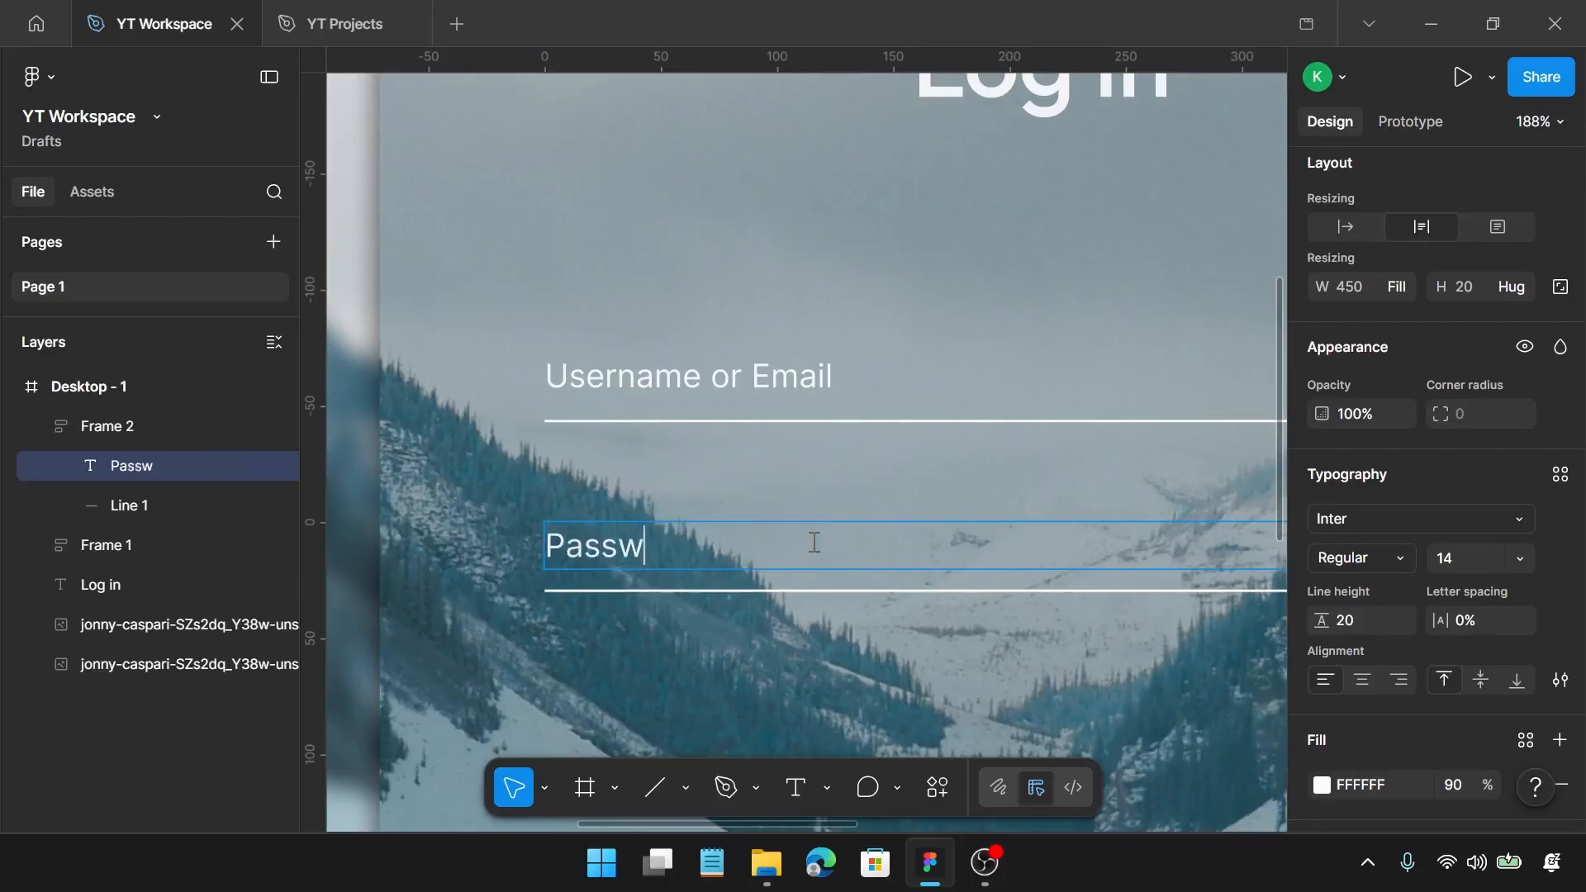
type("ord")
key("Escape")
left_click(841, 458)
scroll(826, 523, "down", 2)
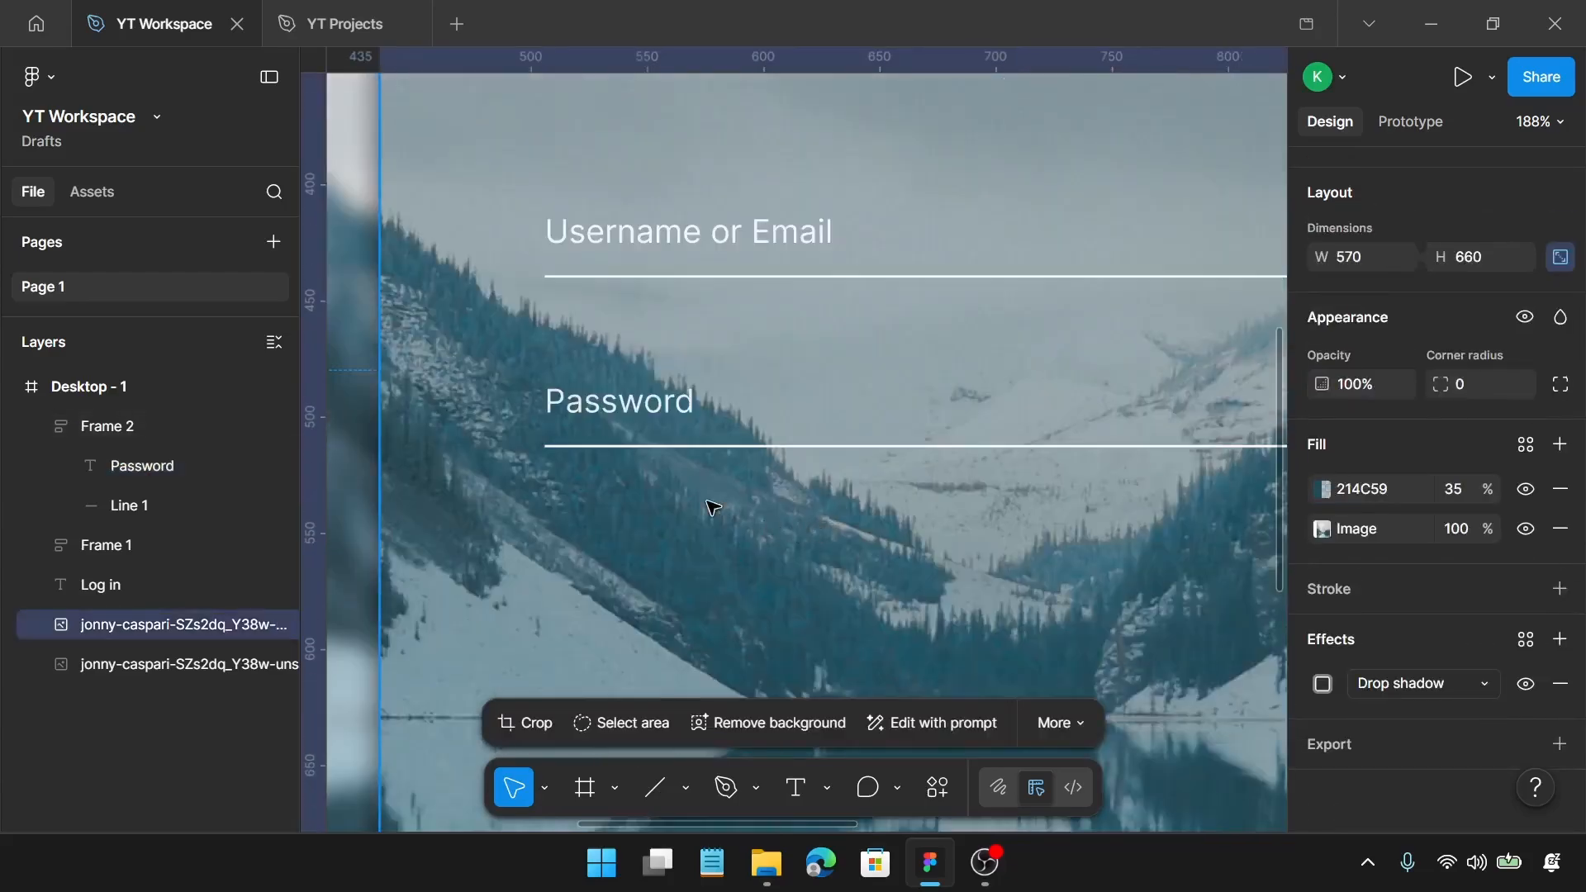
scroll(664, 473, "up", 1)
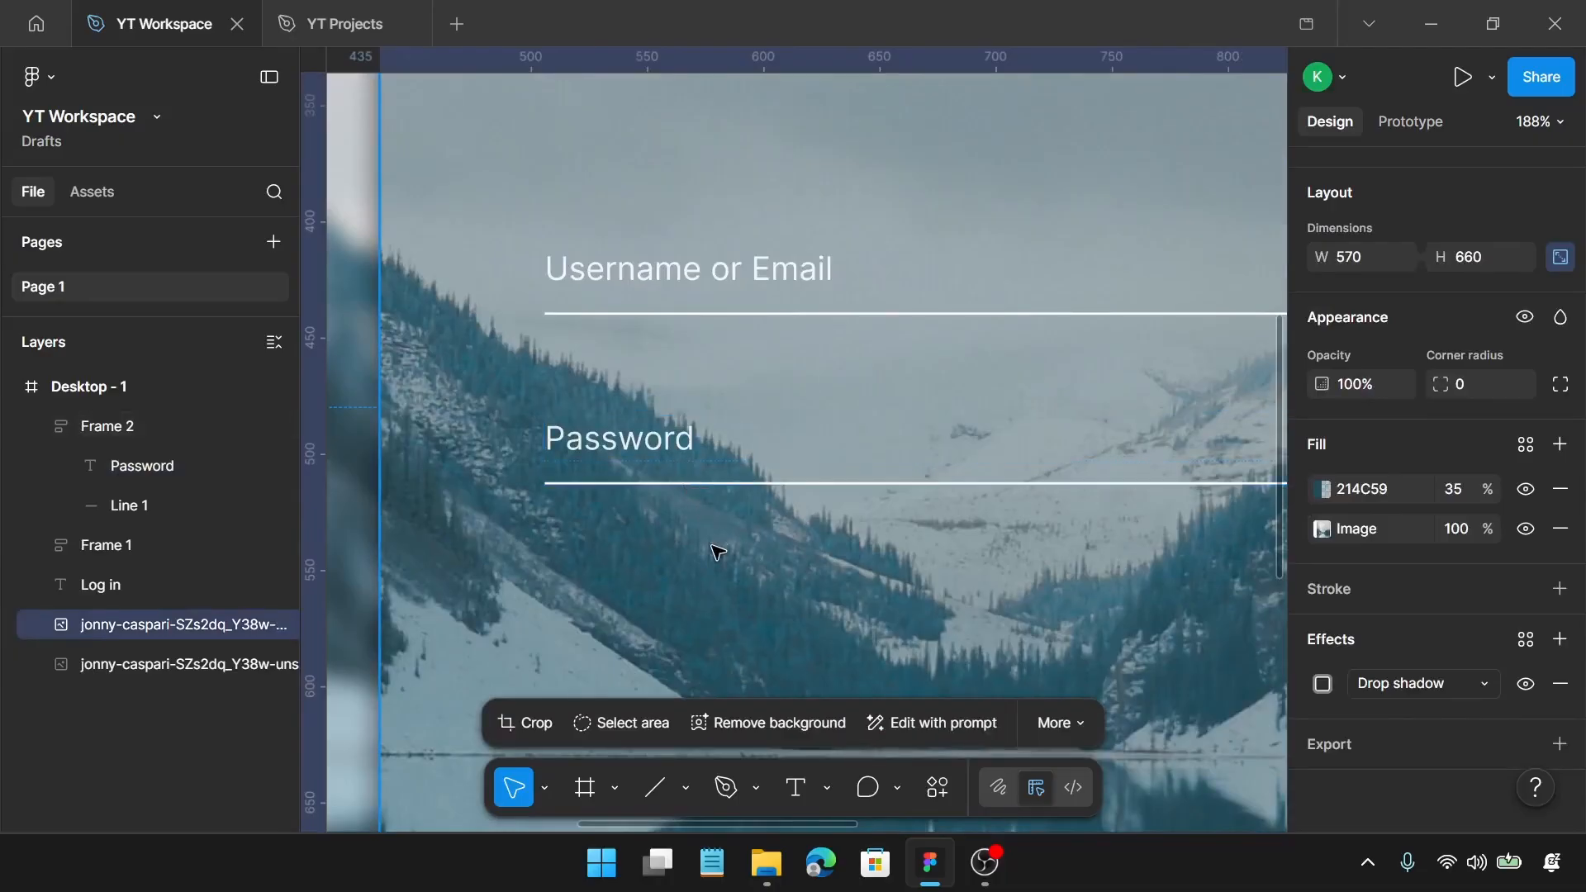
Step: Add a "Remember me?" text below the line of the Password field
key("t")
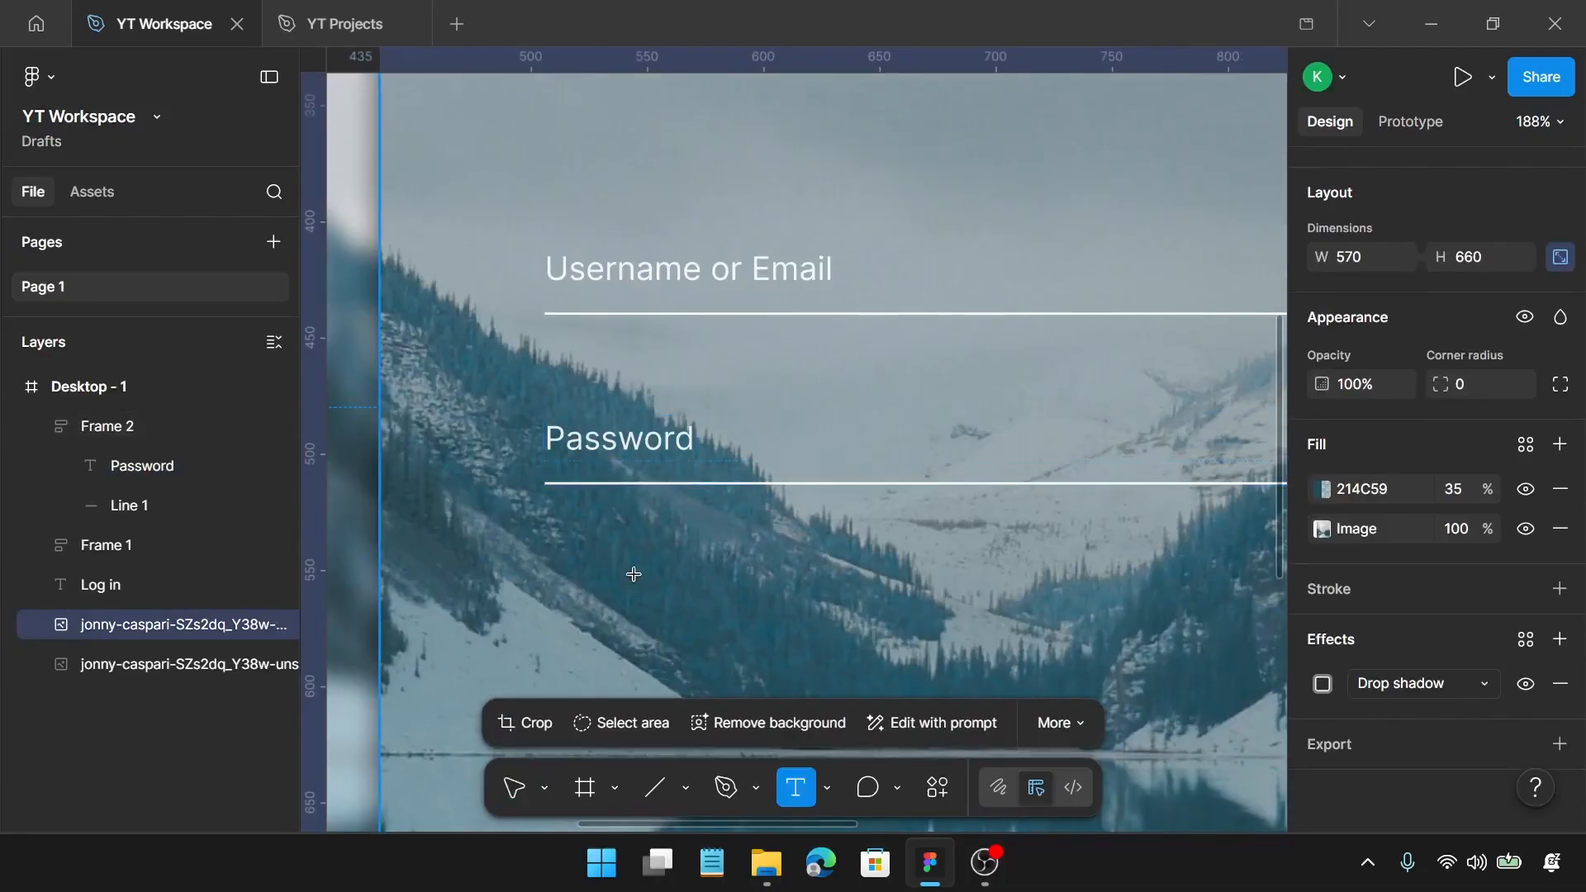
left_click(634, 574)
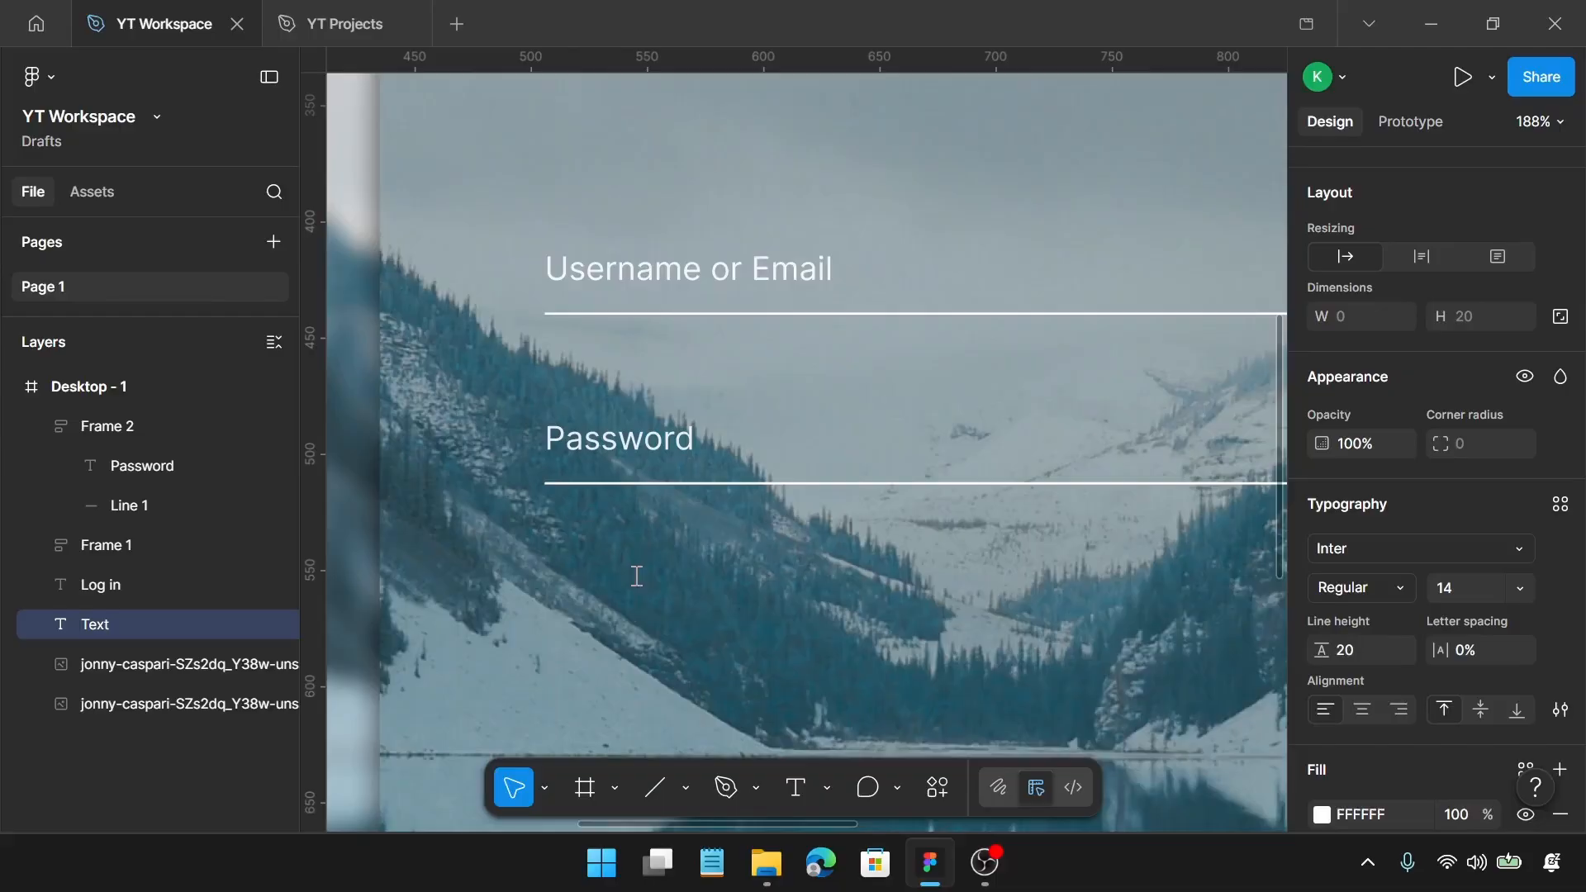
type("Reme")
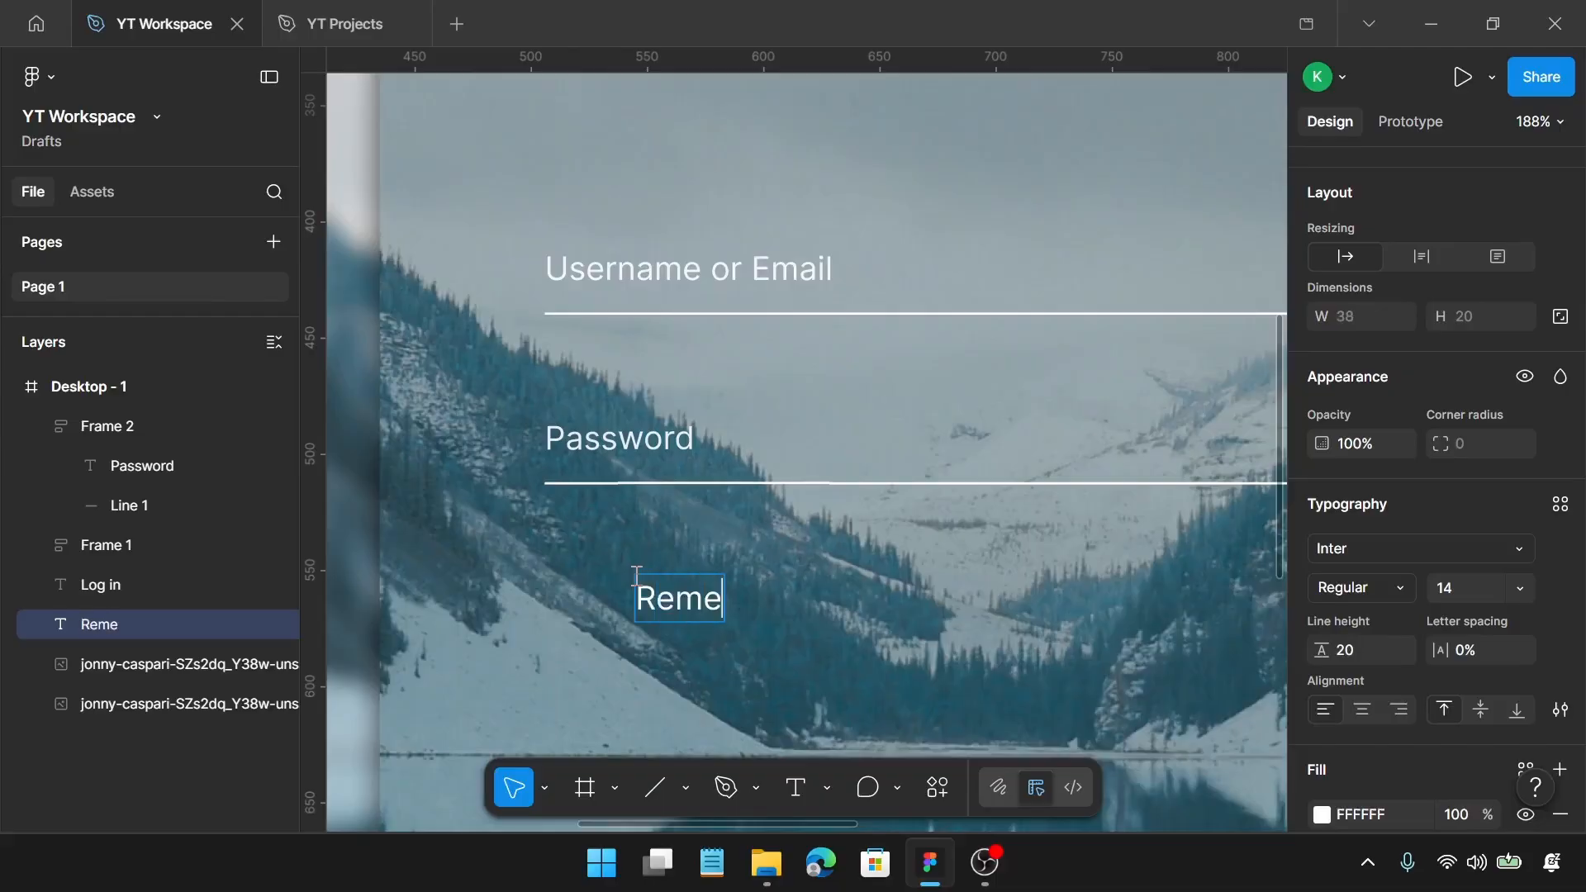
type("ber")
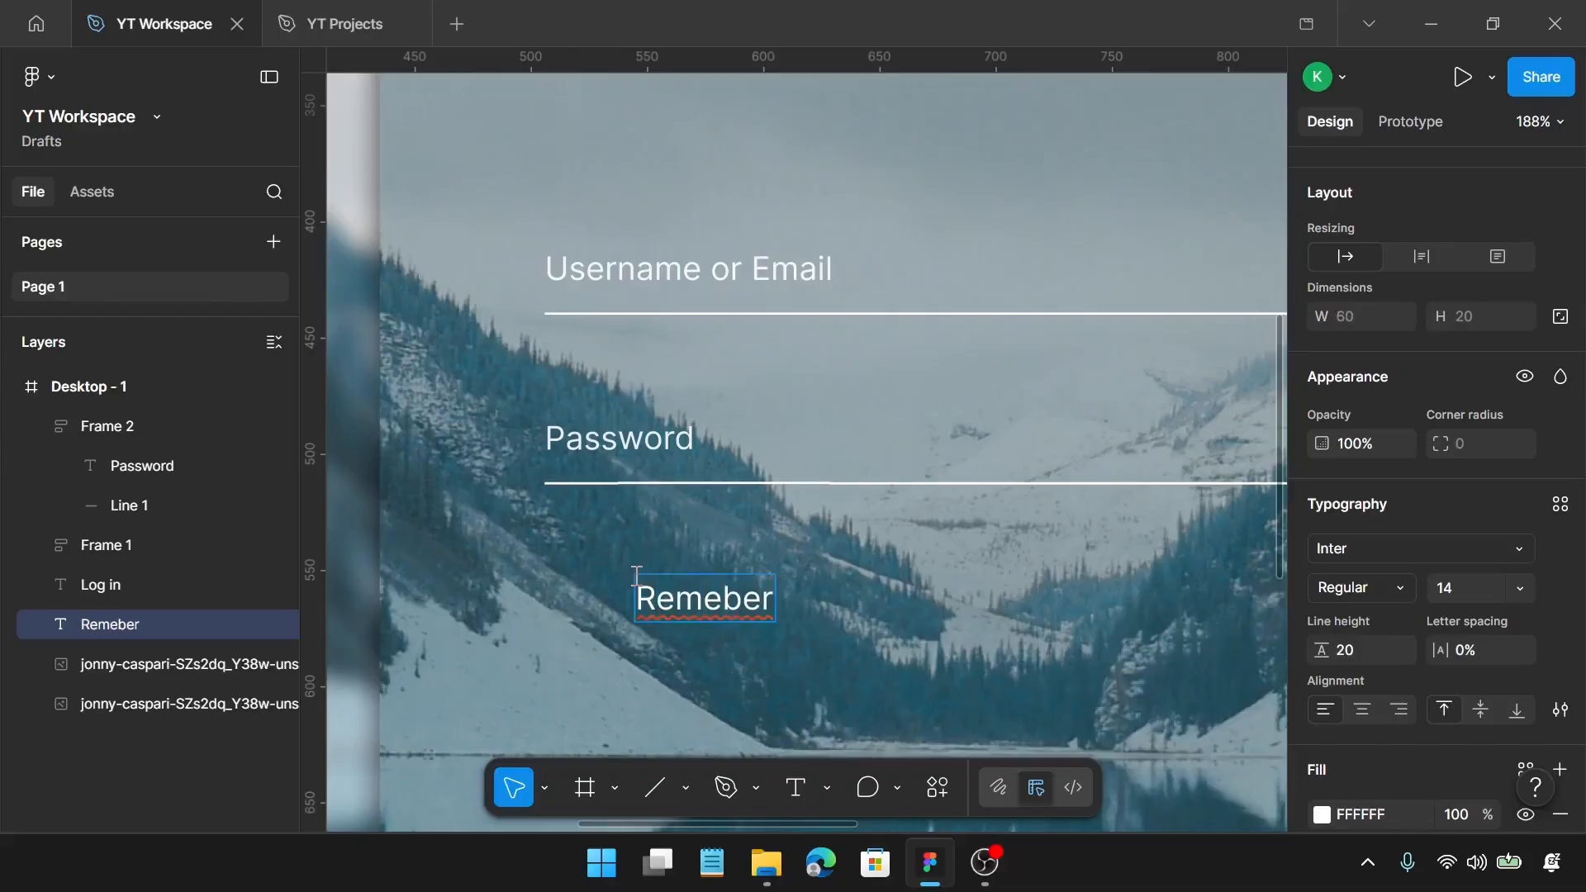
key("BackSpace")
key("BackSpace")
key("BackSpace")
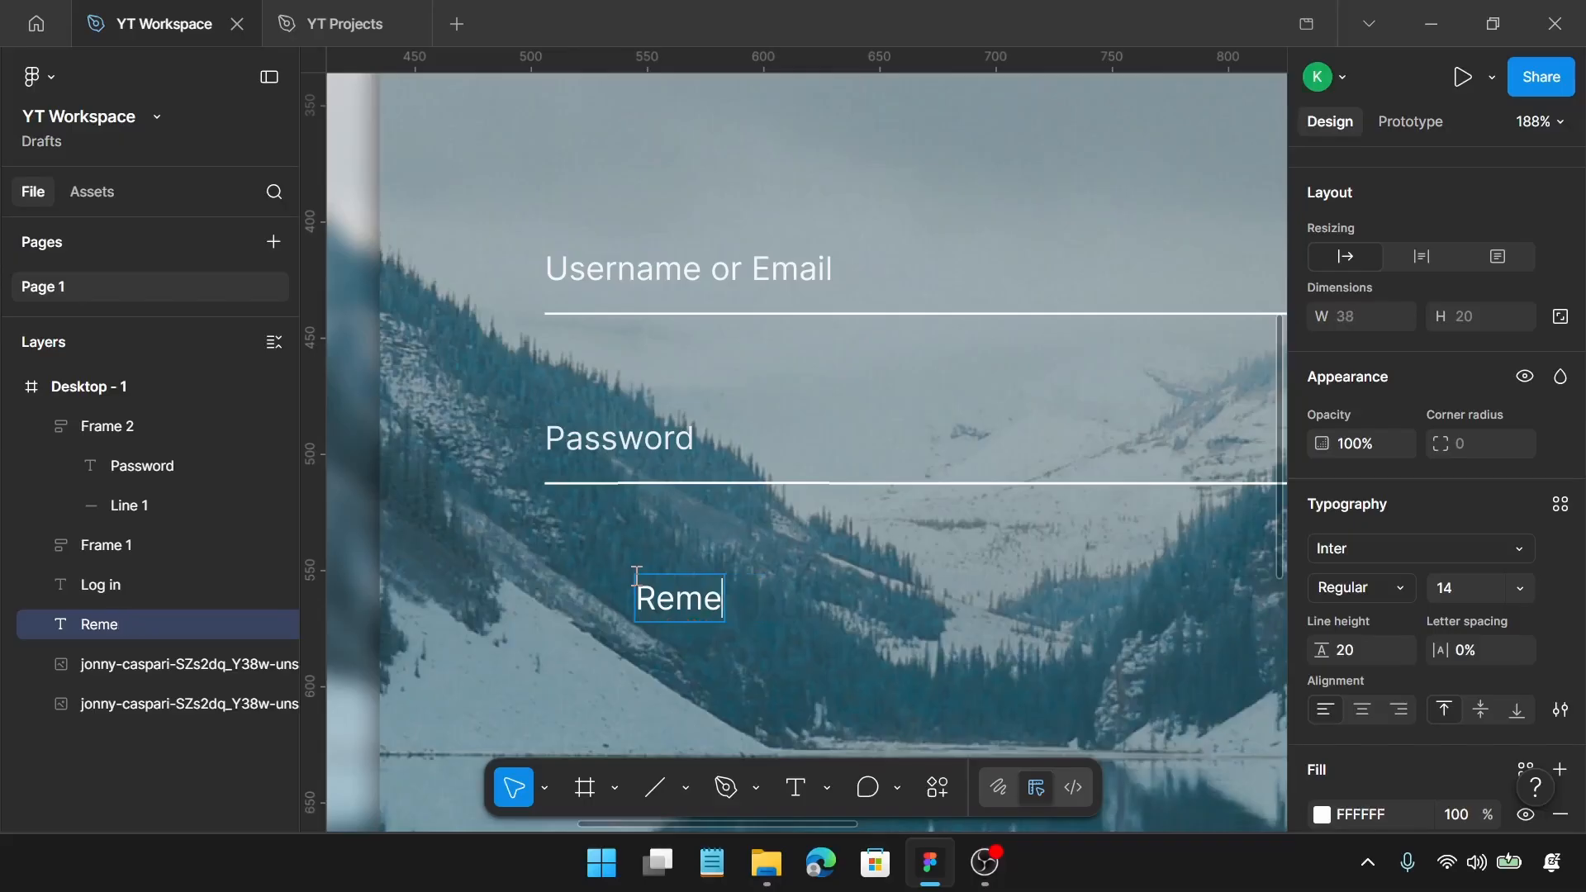
type("mber ")
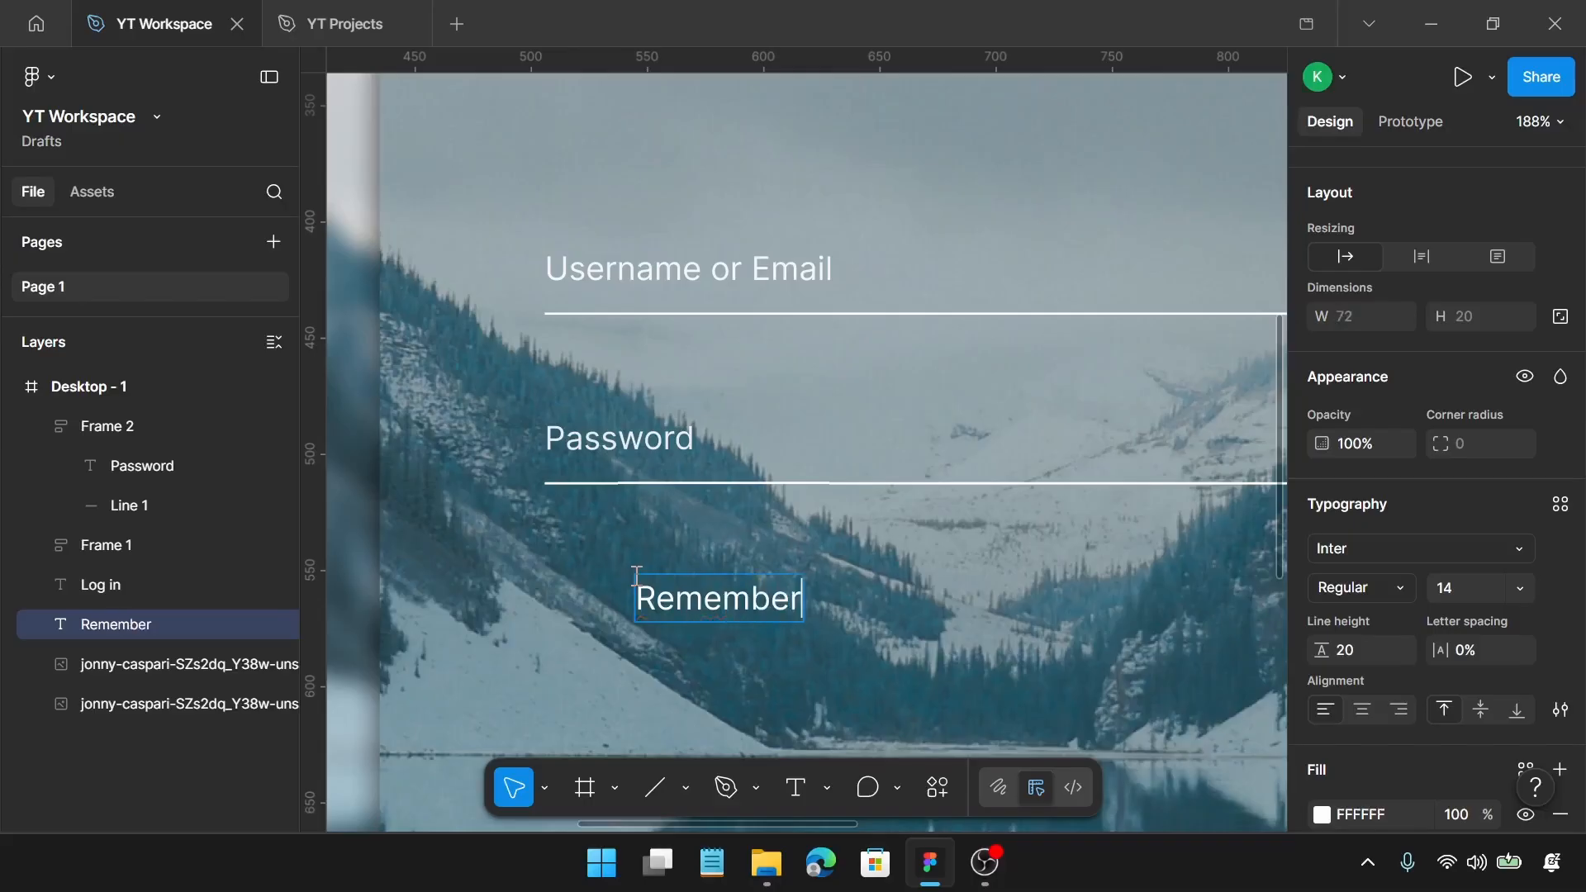
type("me")
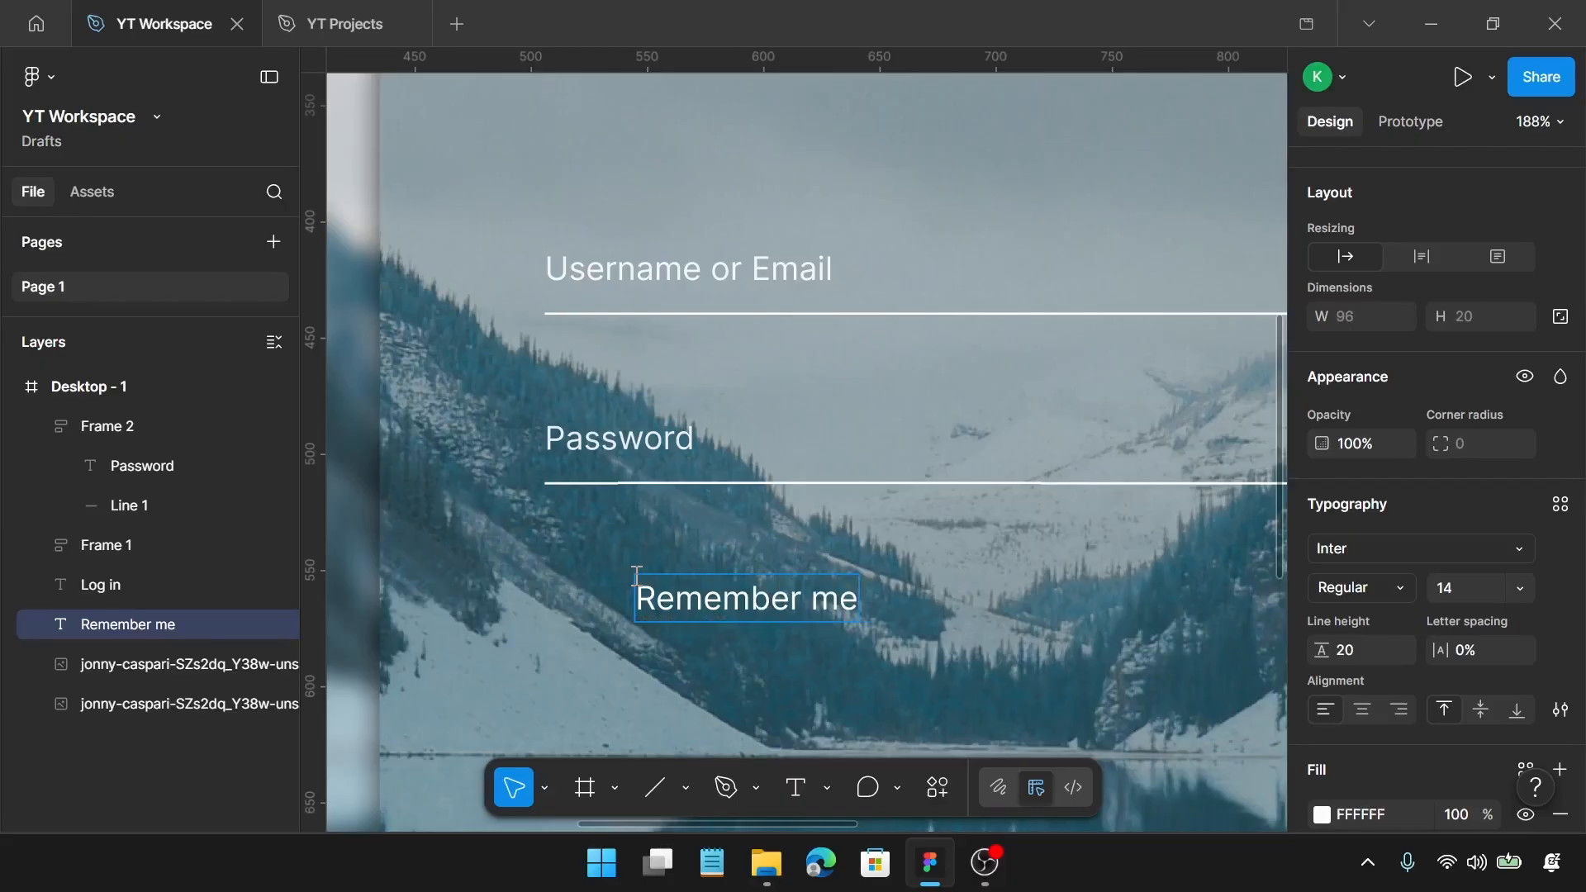
type("?")
key("Escape")
Step: Set the "Remember me?" text to font size 12, line height 18 and 90% fill opacity
scroll(1002, 615, "down", 5)
scroll(857, 592, "right", 1)
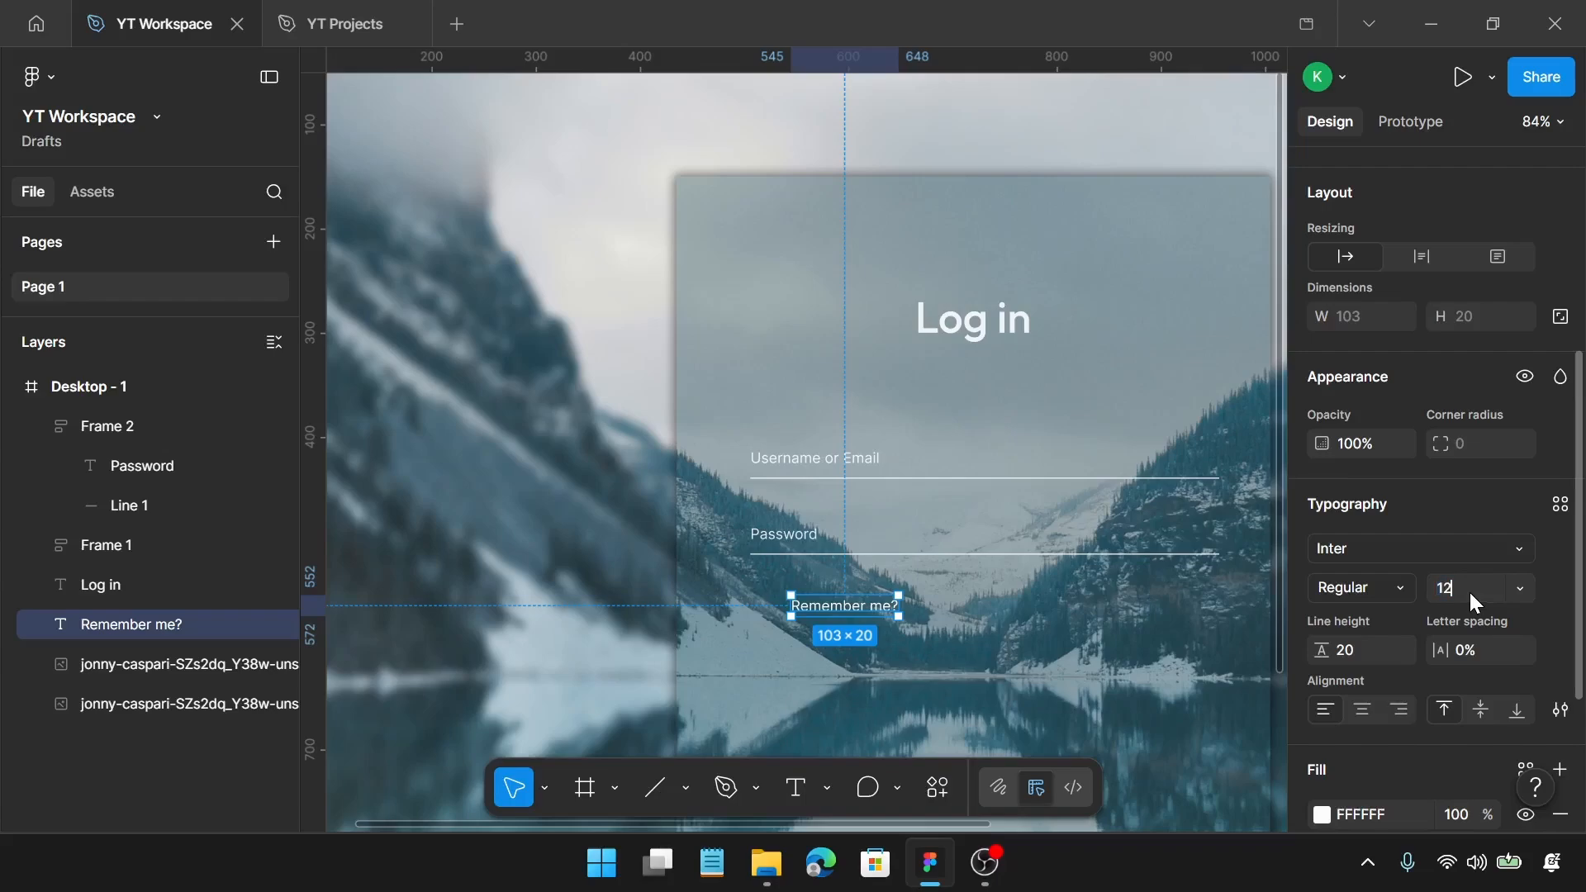
key("Return")
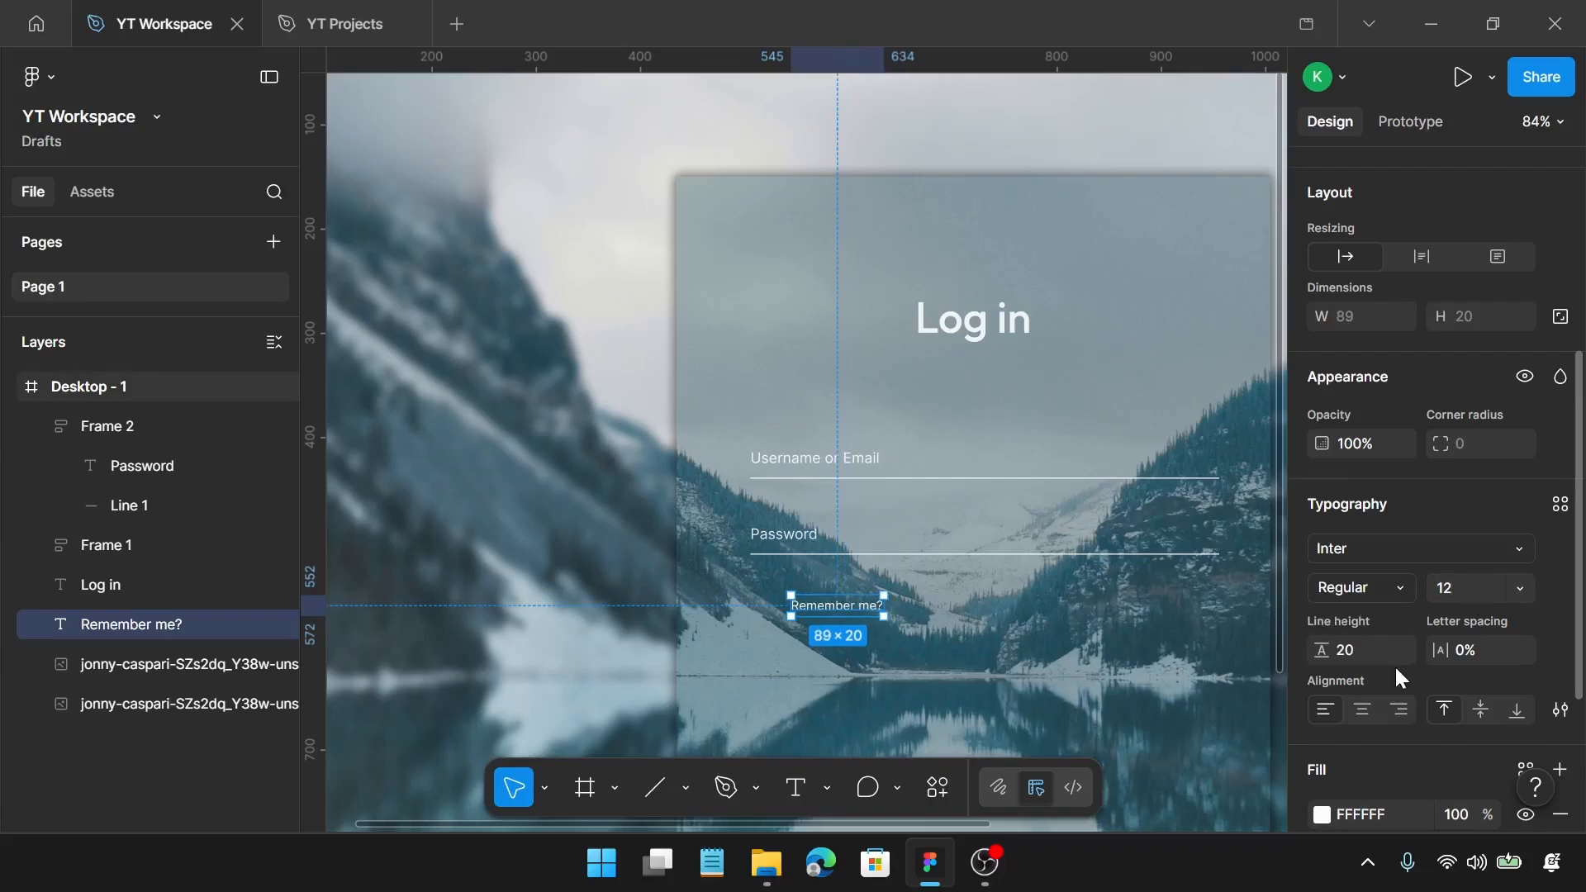
left_click(1368, 646)
type("18")
key("Return")
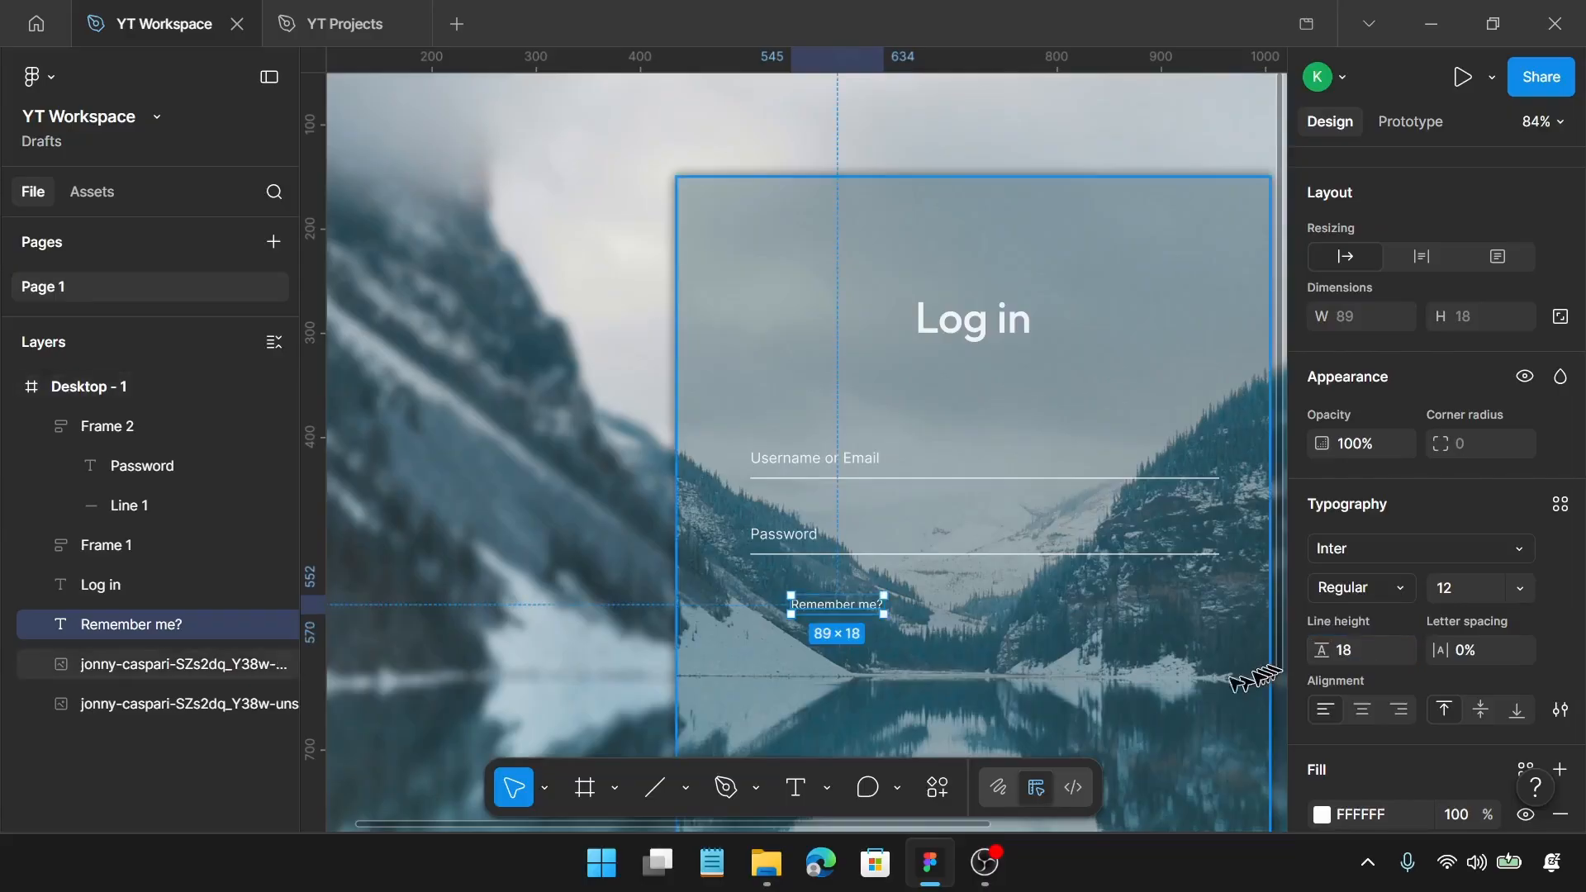
scroll(1487, 681, "down", 3)
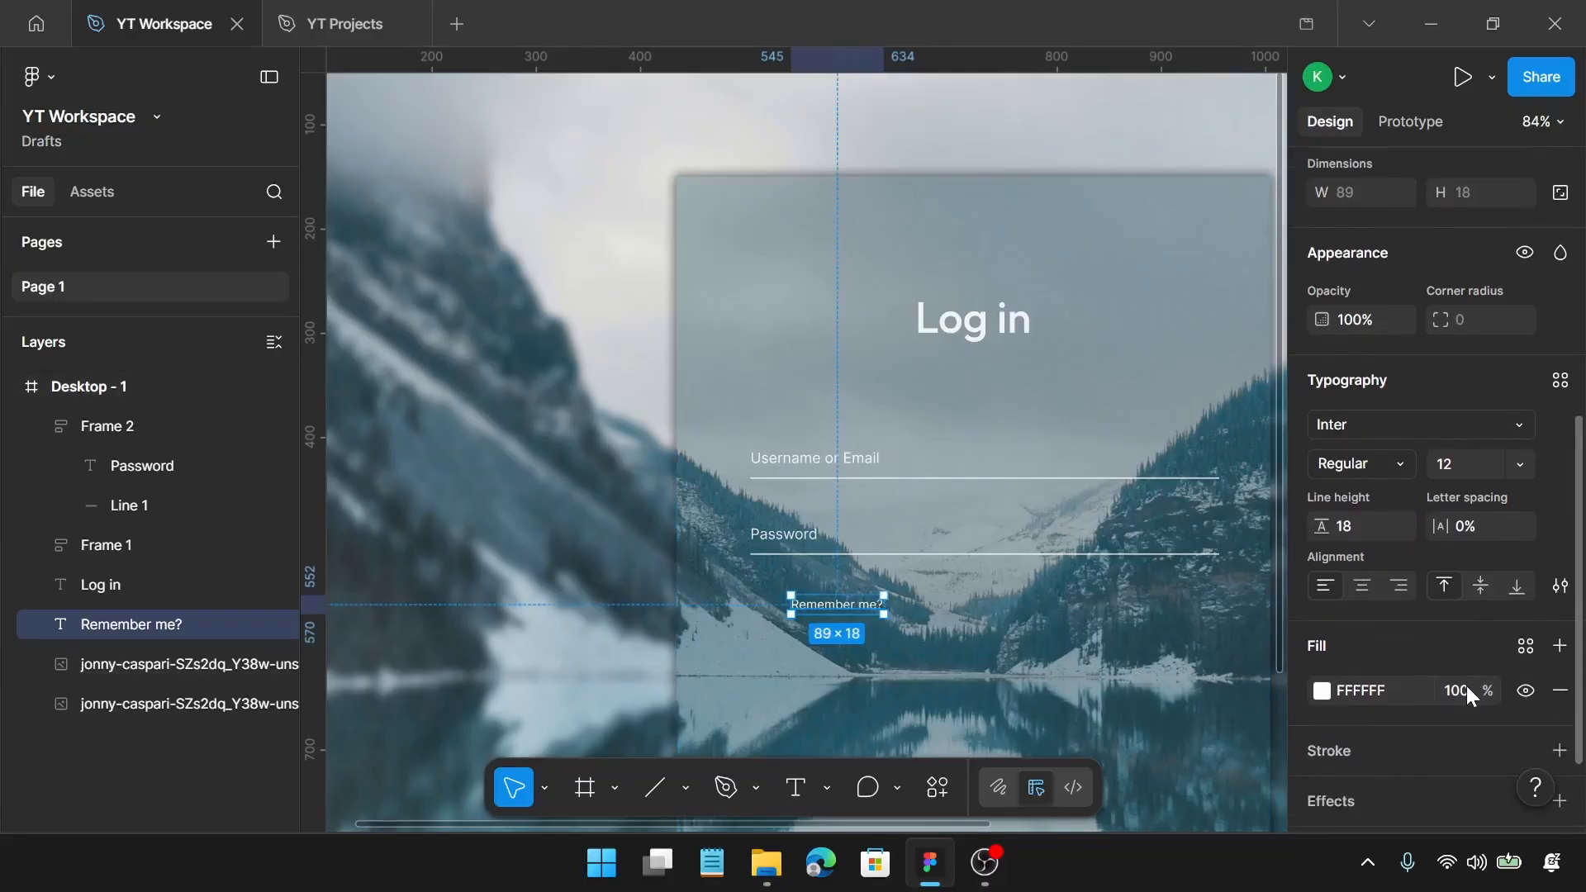
left_click(1457, 709)
key("Return")
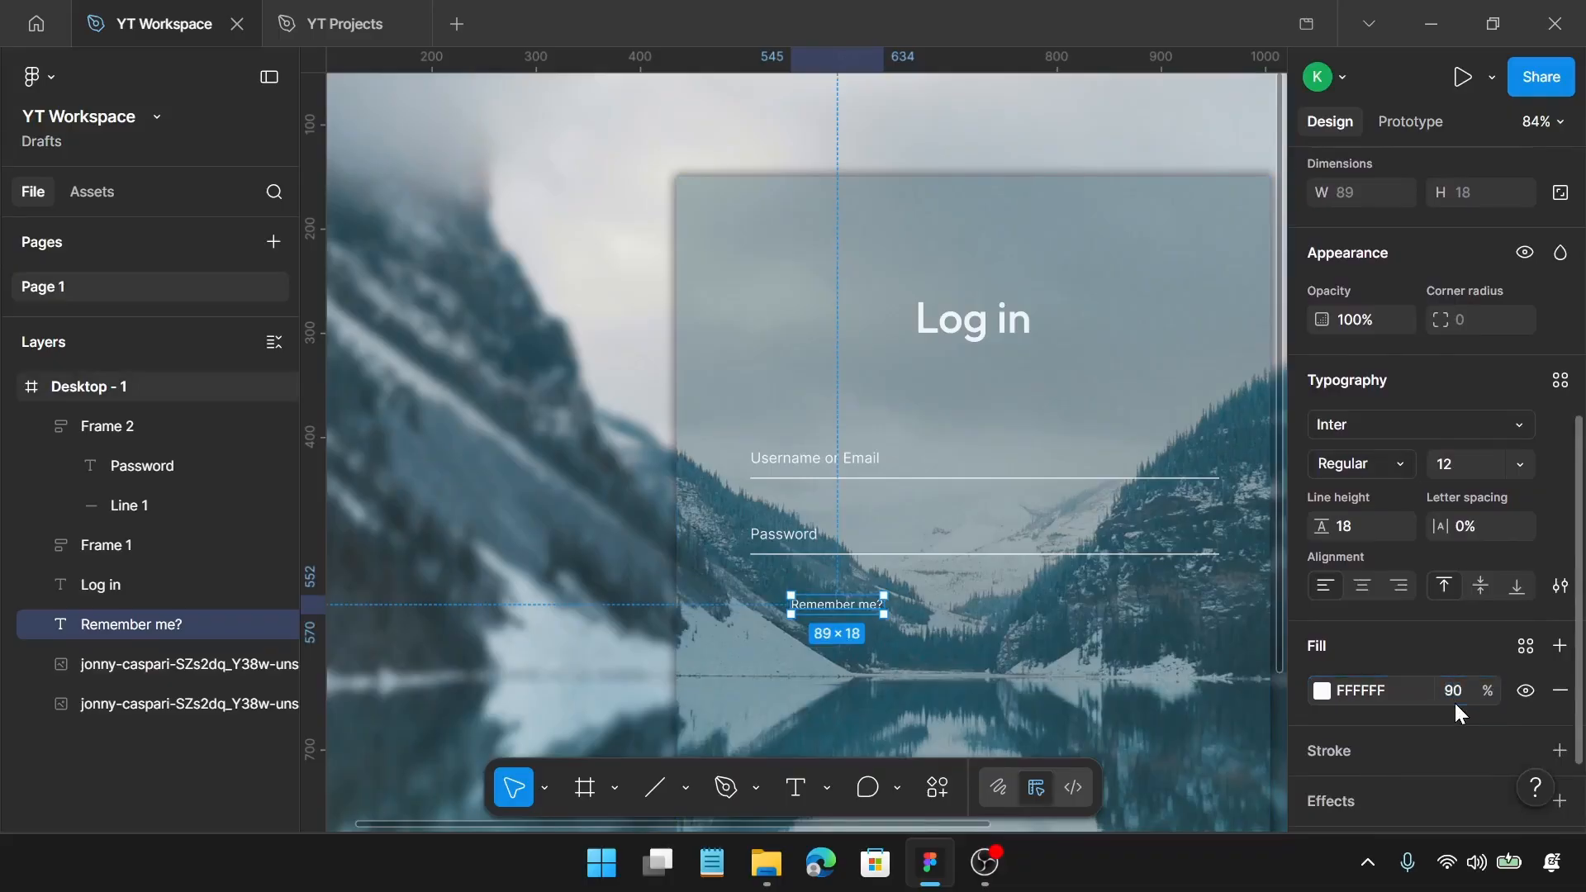
Step: Duplicate the "Remember me?" text straight to the right at about X 814 and change the copy's wording to "Forgot password?"
scroll(1006, 667, "up", 2)
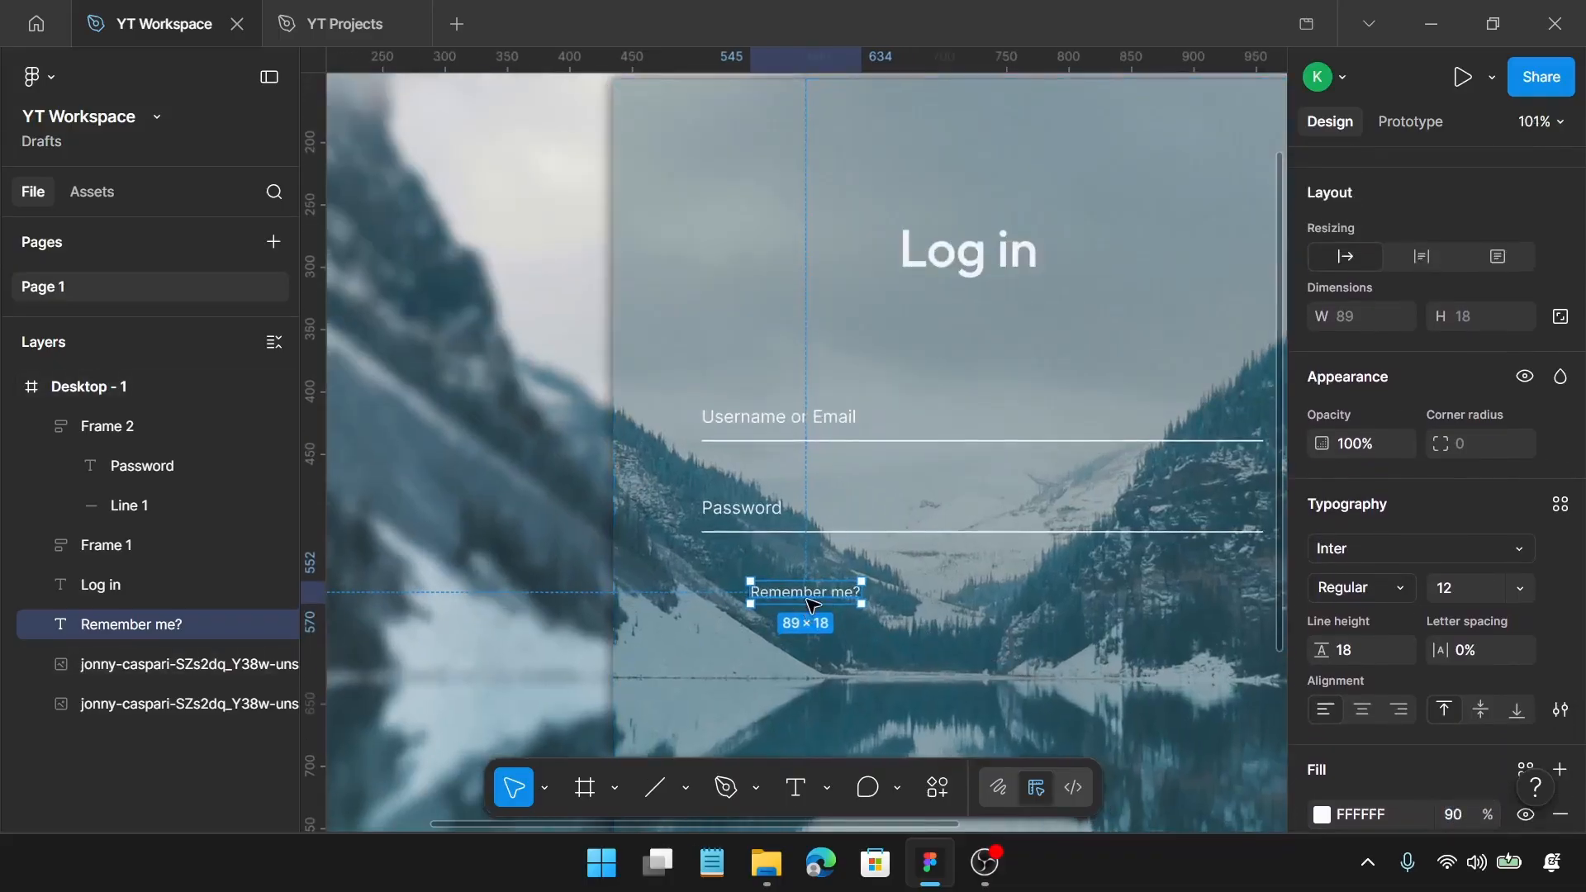
left_click_drag(812, 600, 1145, 595)
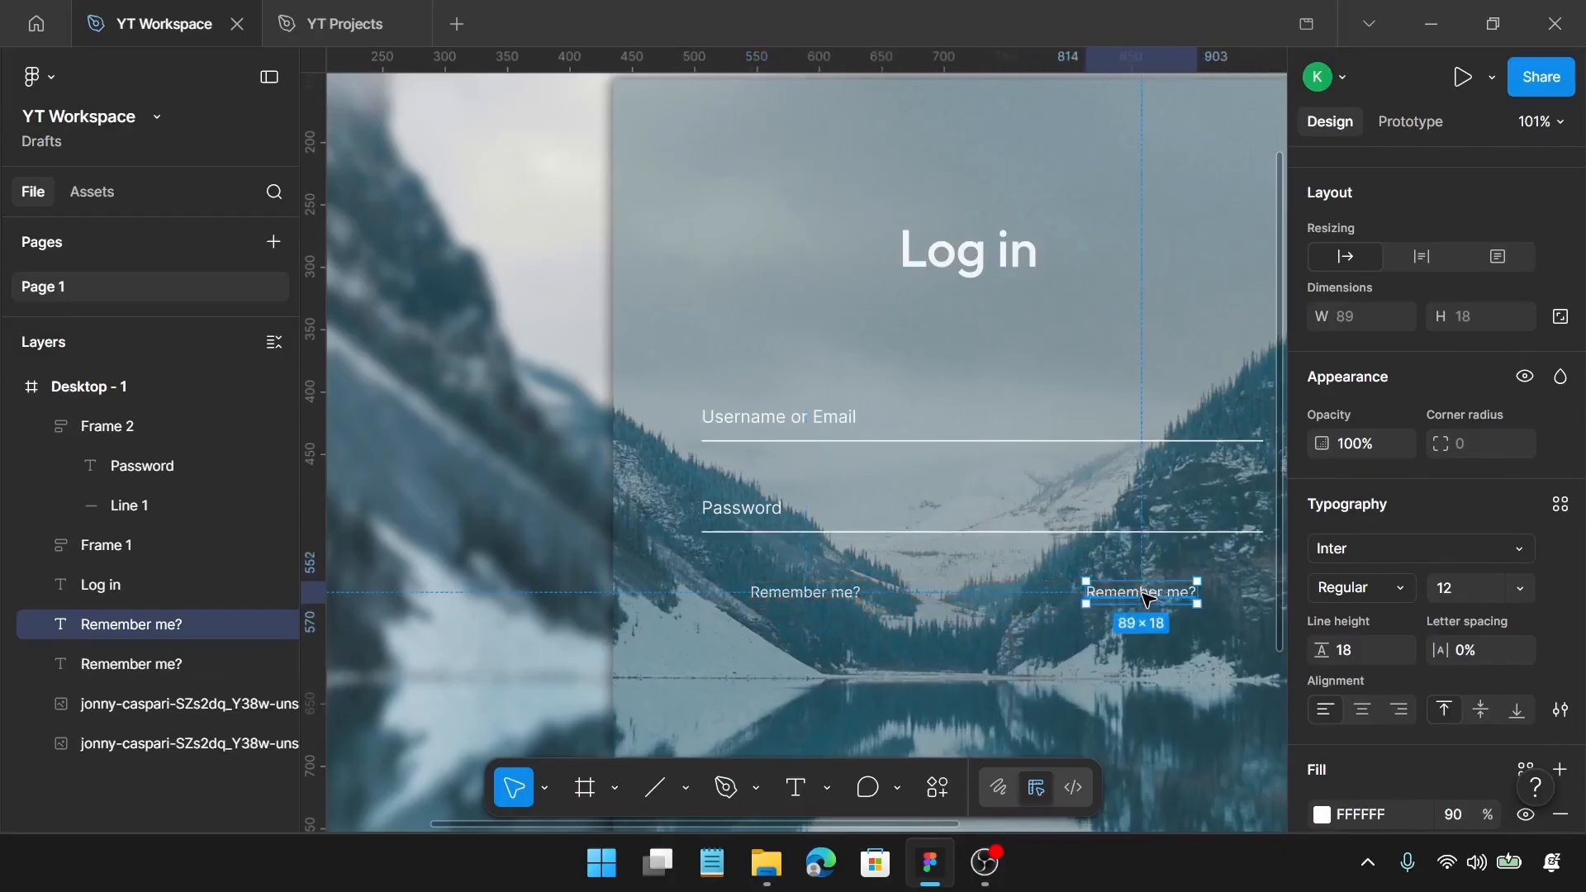
double_click(1144, 595)
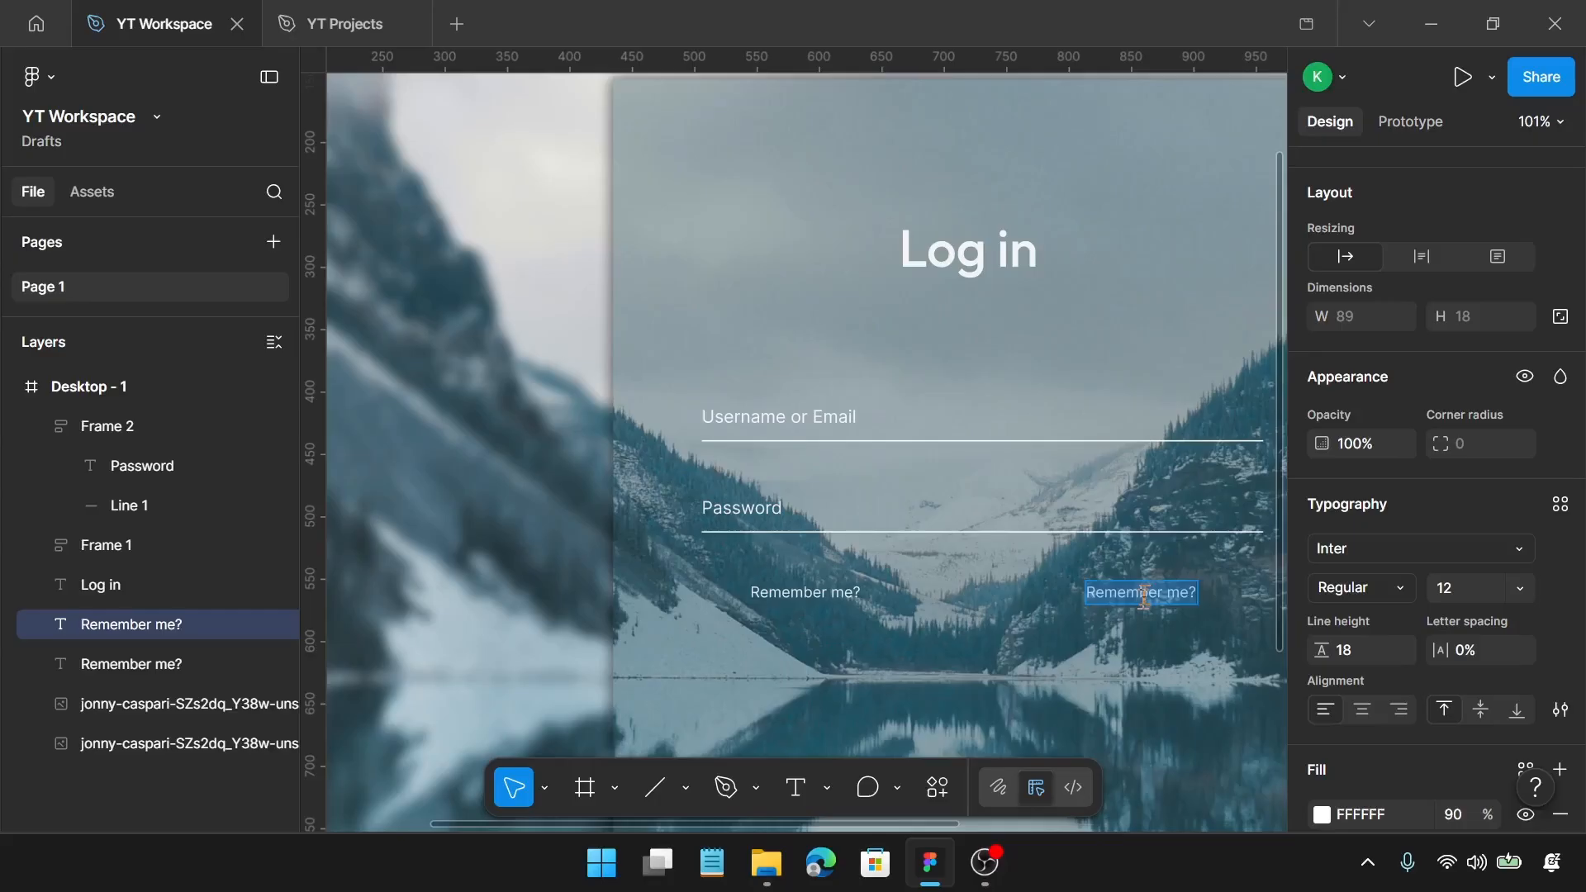
type("For")
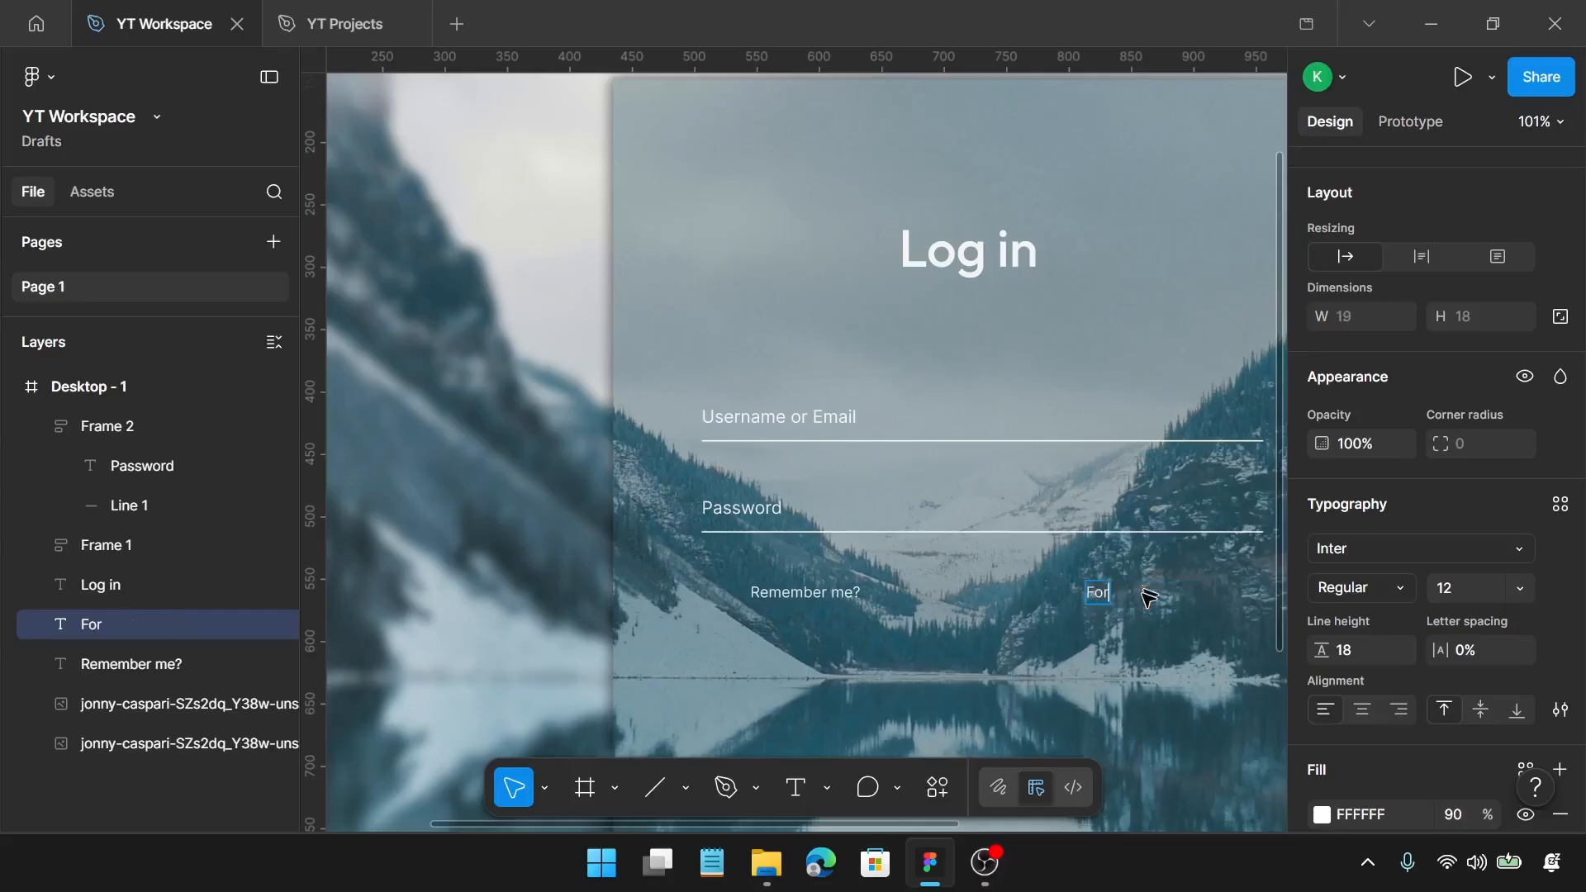
type("got passw")
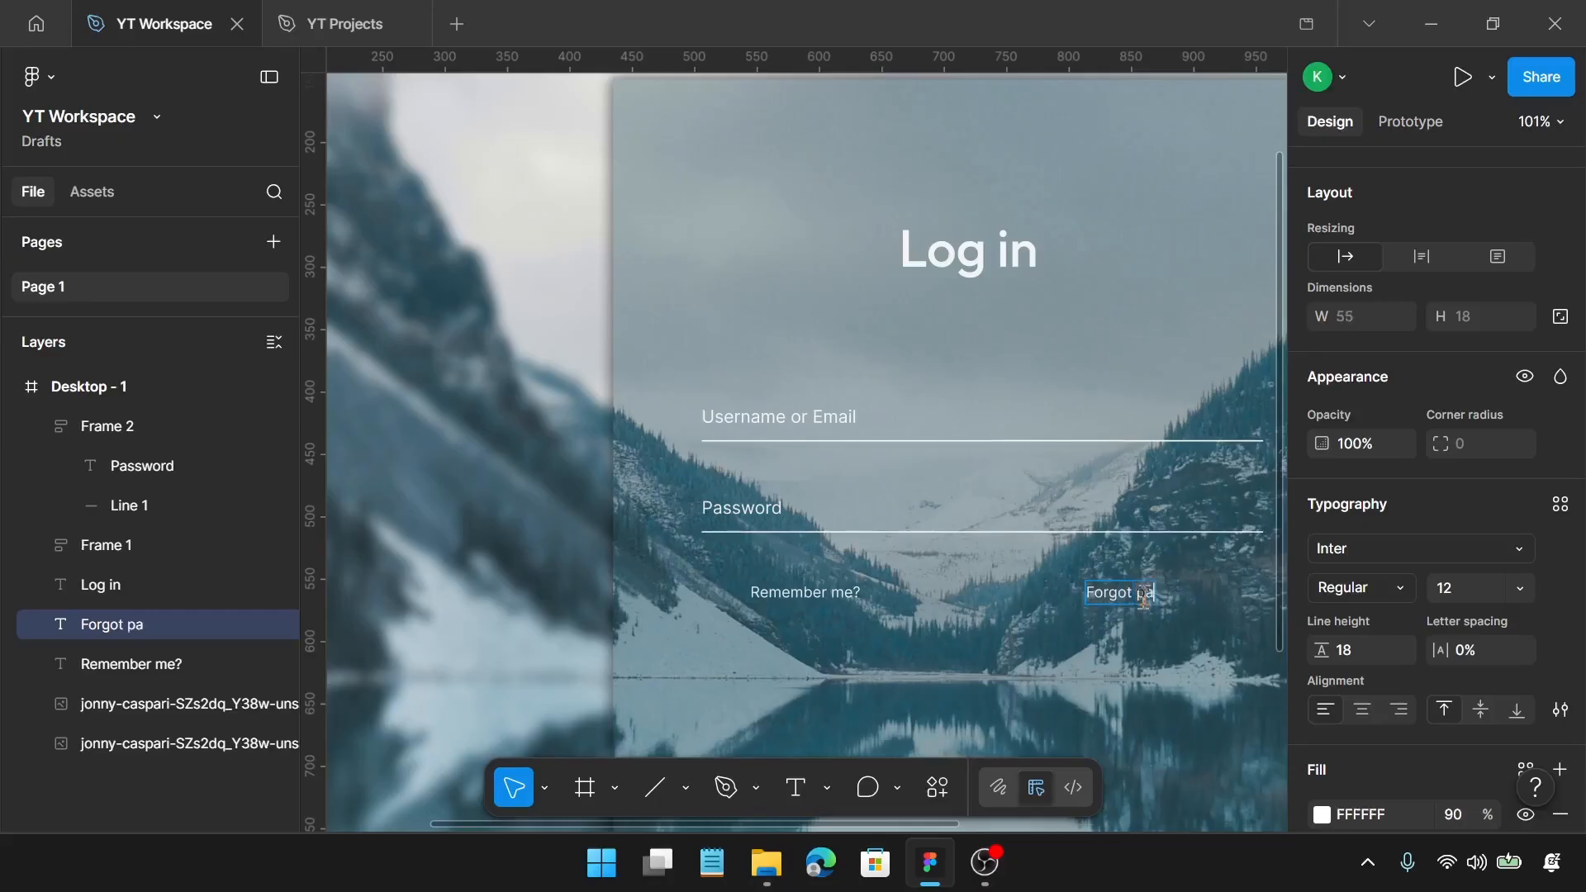
type("ord?")
key("Escape")
Step: Draw a small checkbox square to the left of "Remember me?" and set its size to 16 × 16
scroll(840, 652, "up", 6)
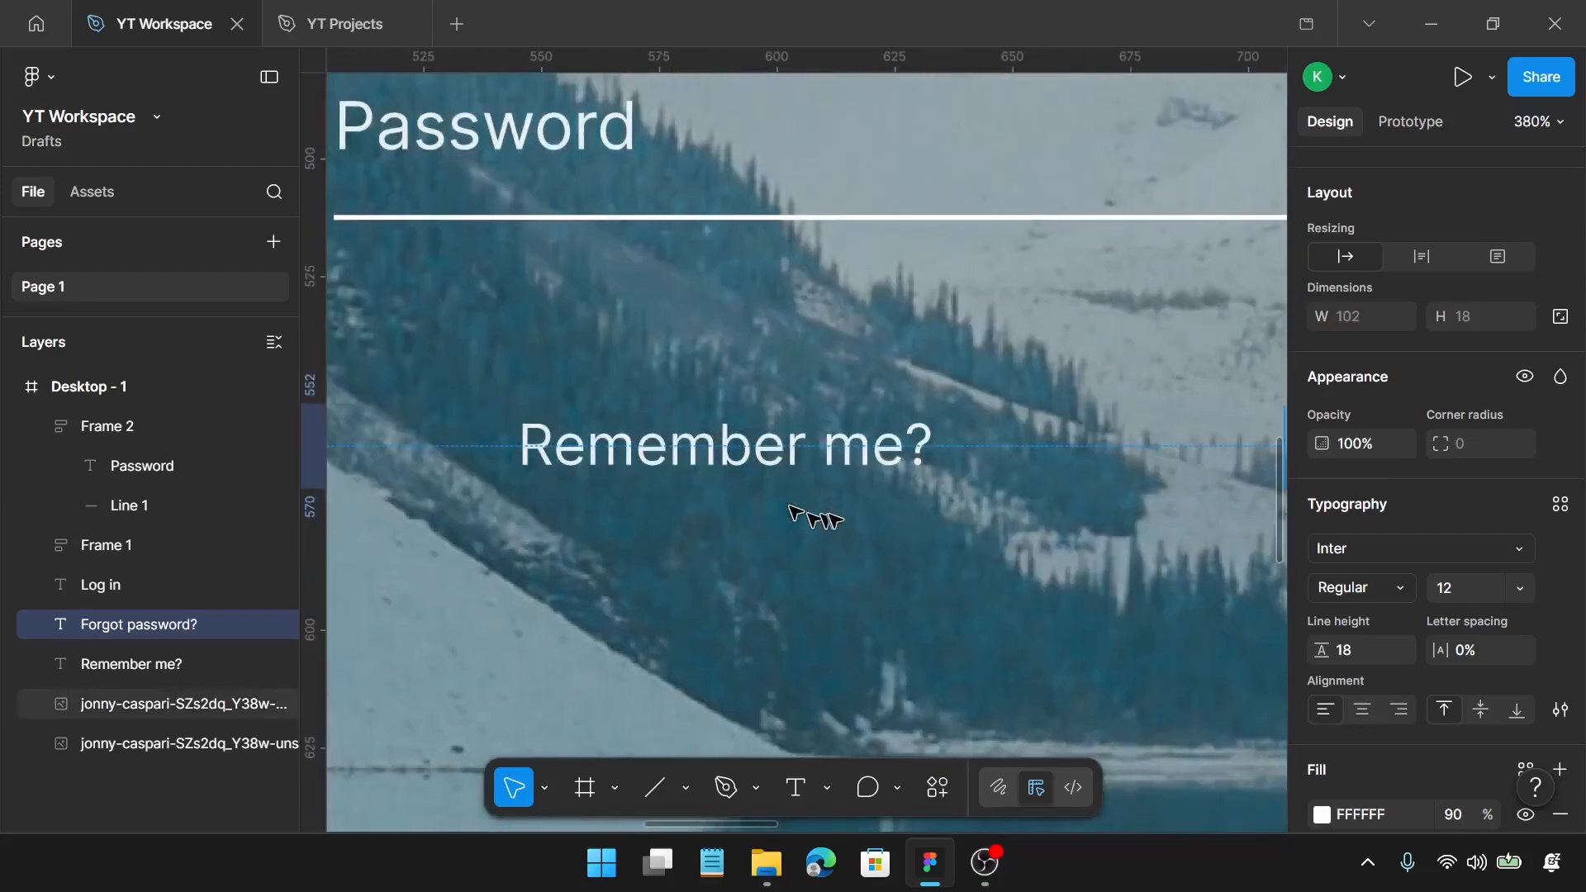
scroll(826, 516, "left", 5)
key("r")
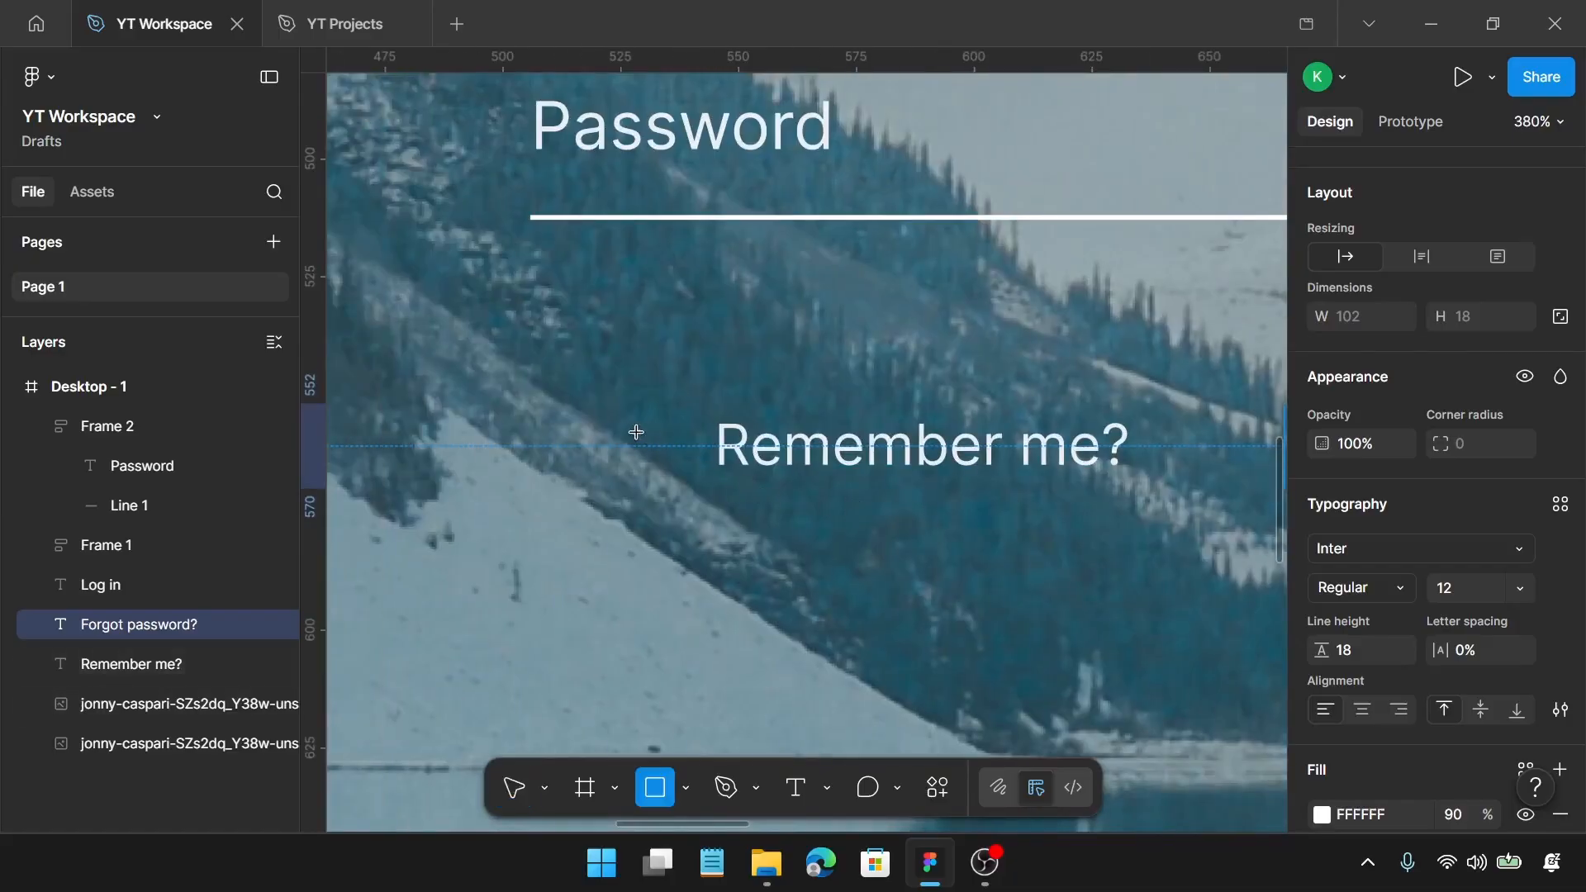
left_click_drag(621, 431, 687, 499)
left_click(1361, 354)
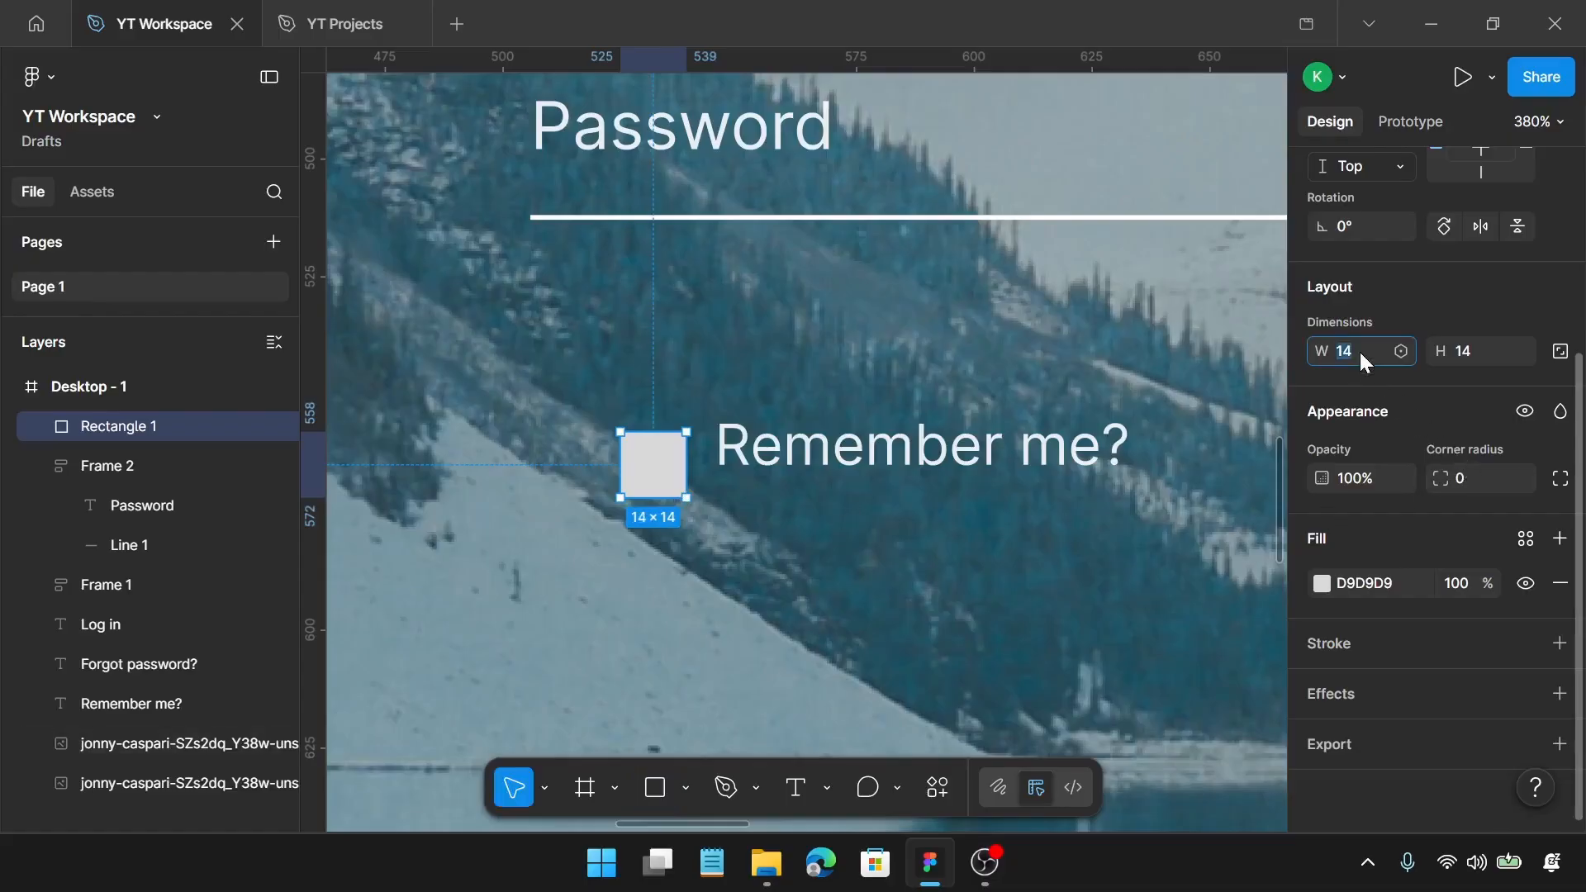
type("16")
key("Return")
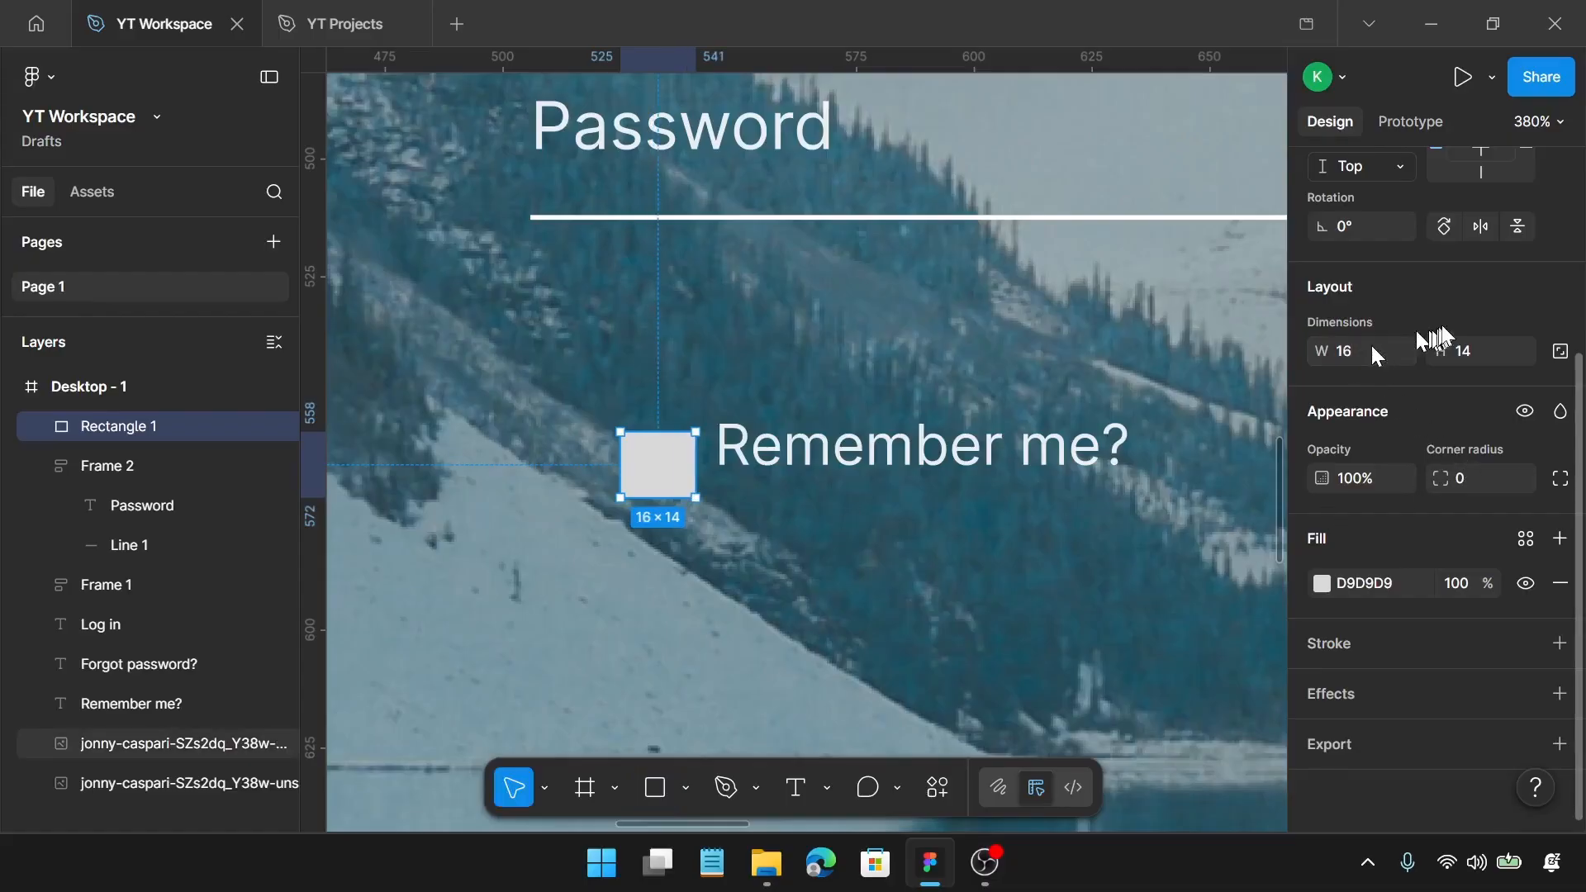
left_click(1480, 355)
type("16")
key("Return")
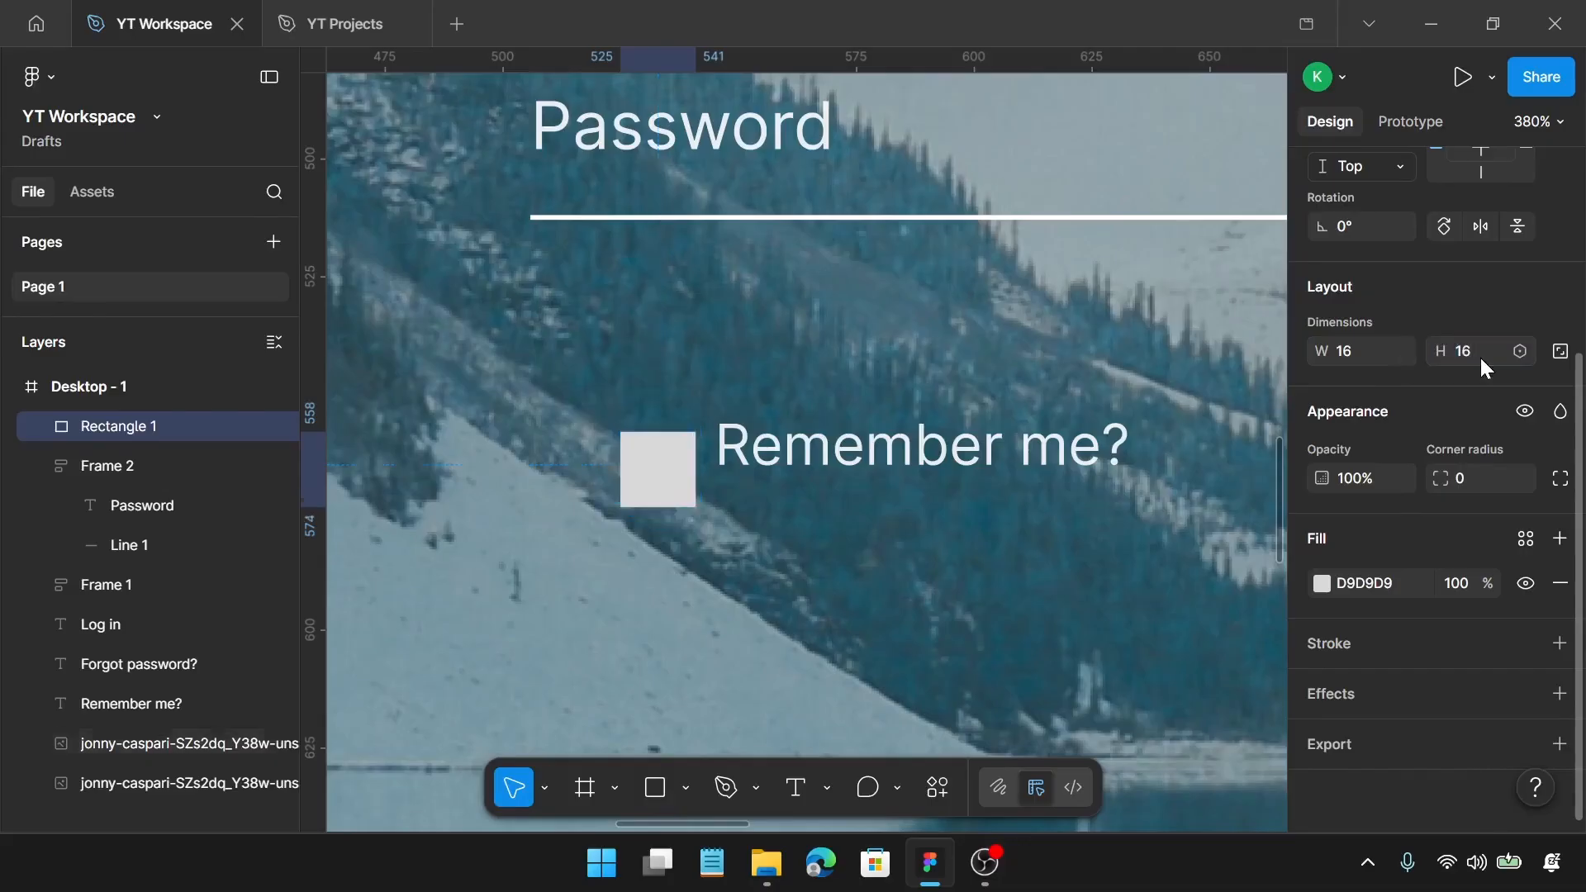
Step: Fill the checkbox square with white FFFFFF and move it level with the middle of the "Remember me?" text
left_click(1320, 587)
left_click_drag(1066, 446, 934, 188)
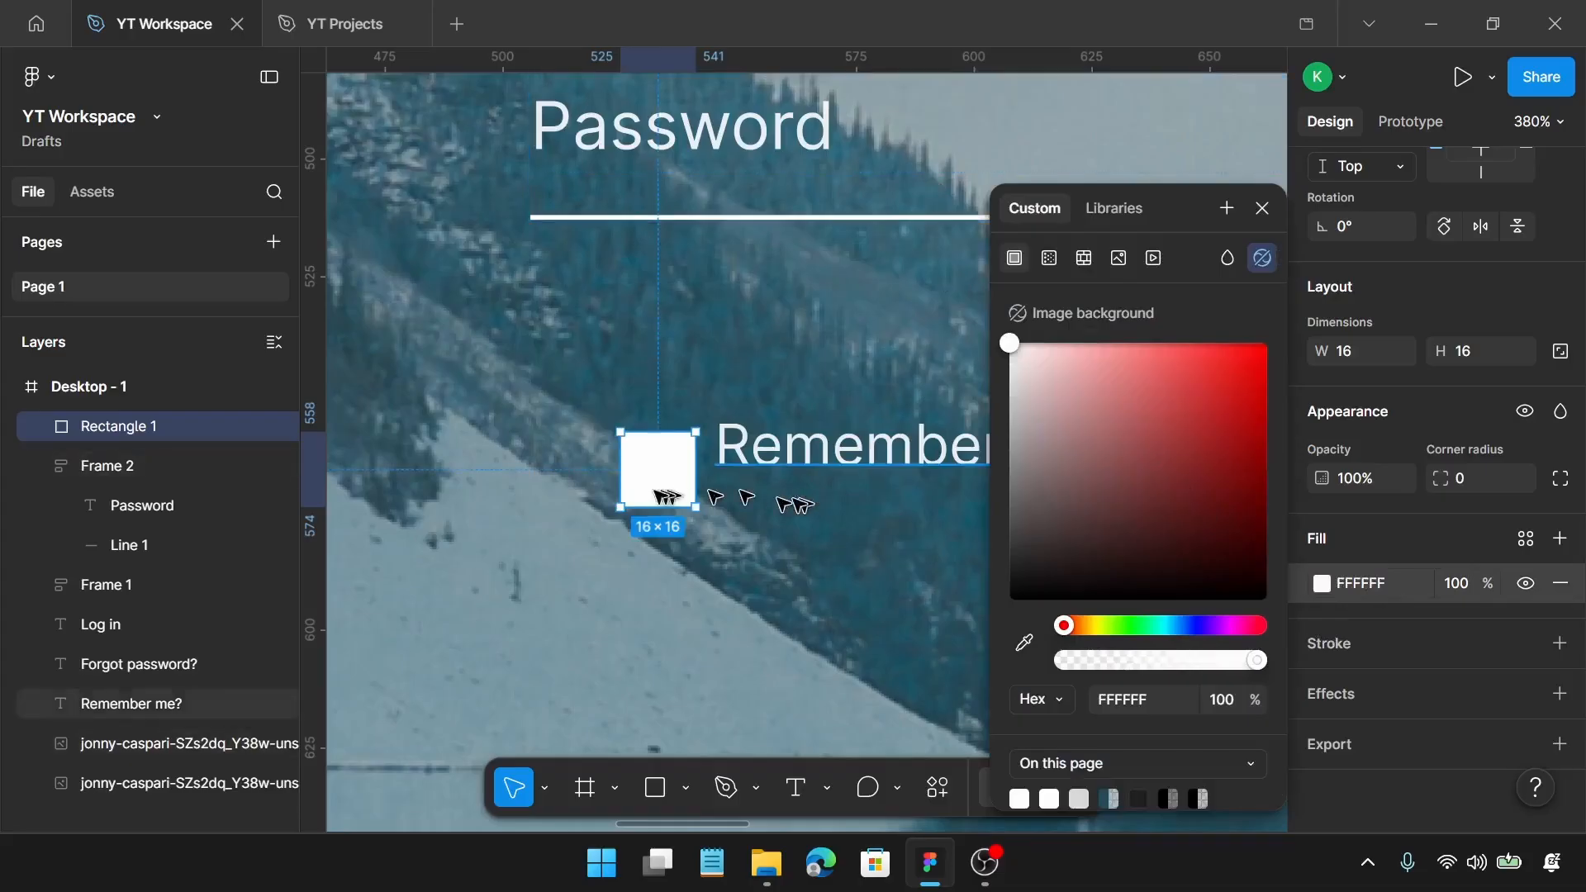
left_click_drag(672, 474, 661, 451)
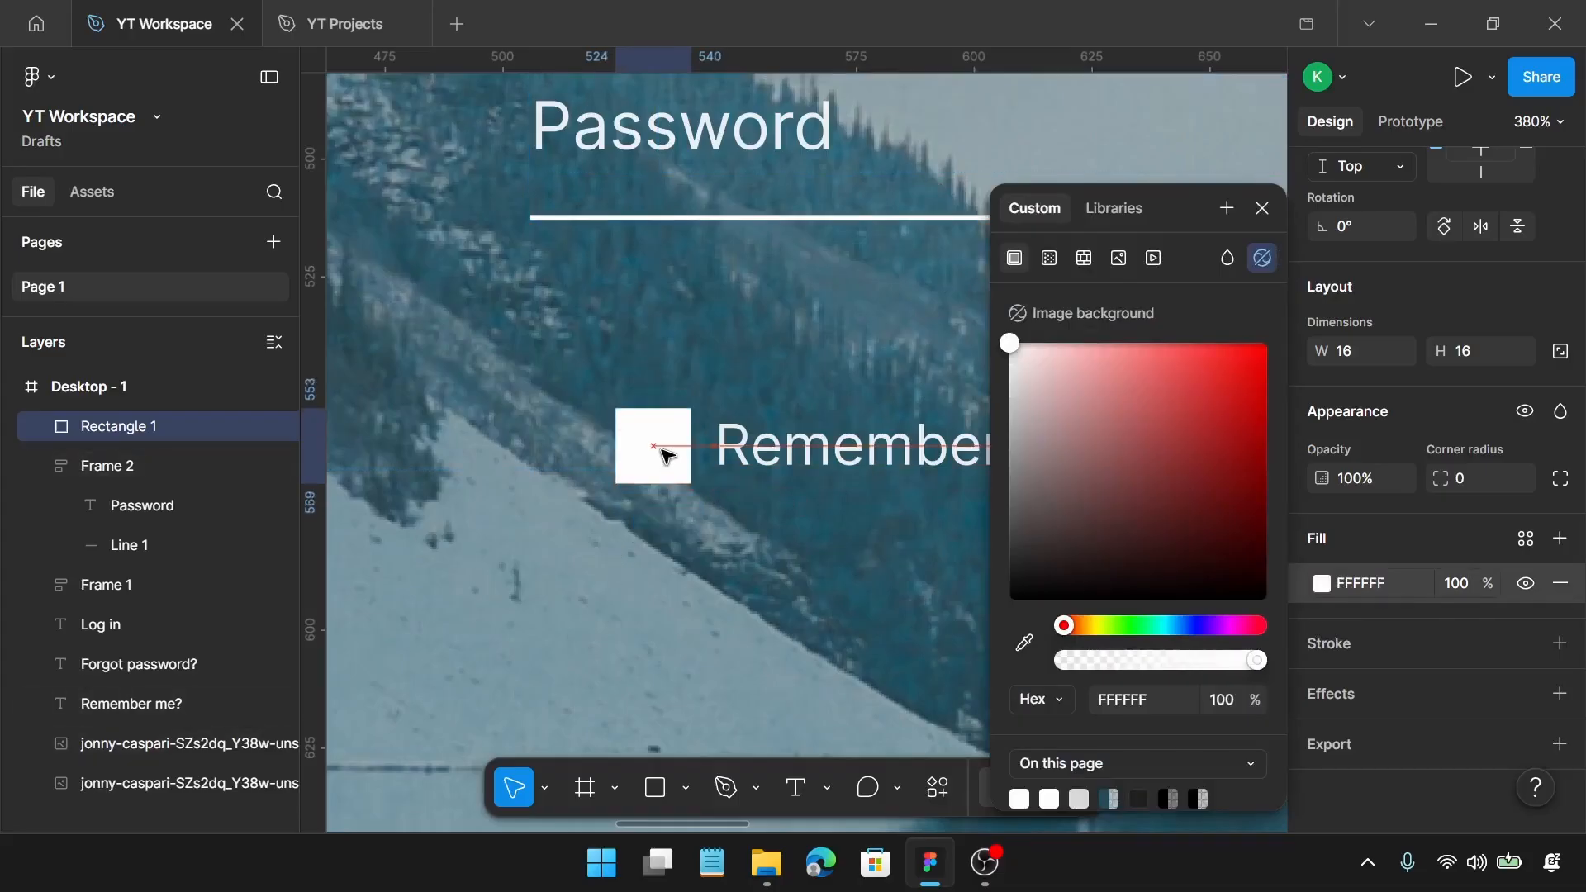
Step: Wrap the checkbox square and "Remember me?" text in a horizontal auto layout frame with a gap of 10
left_click(913, 450, "shift")
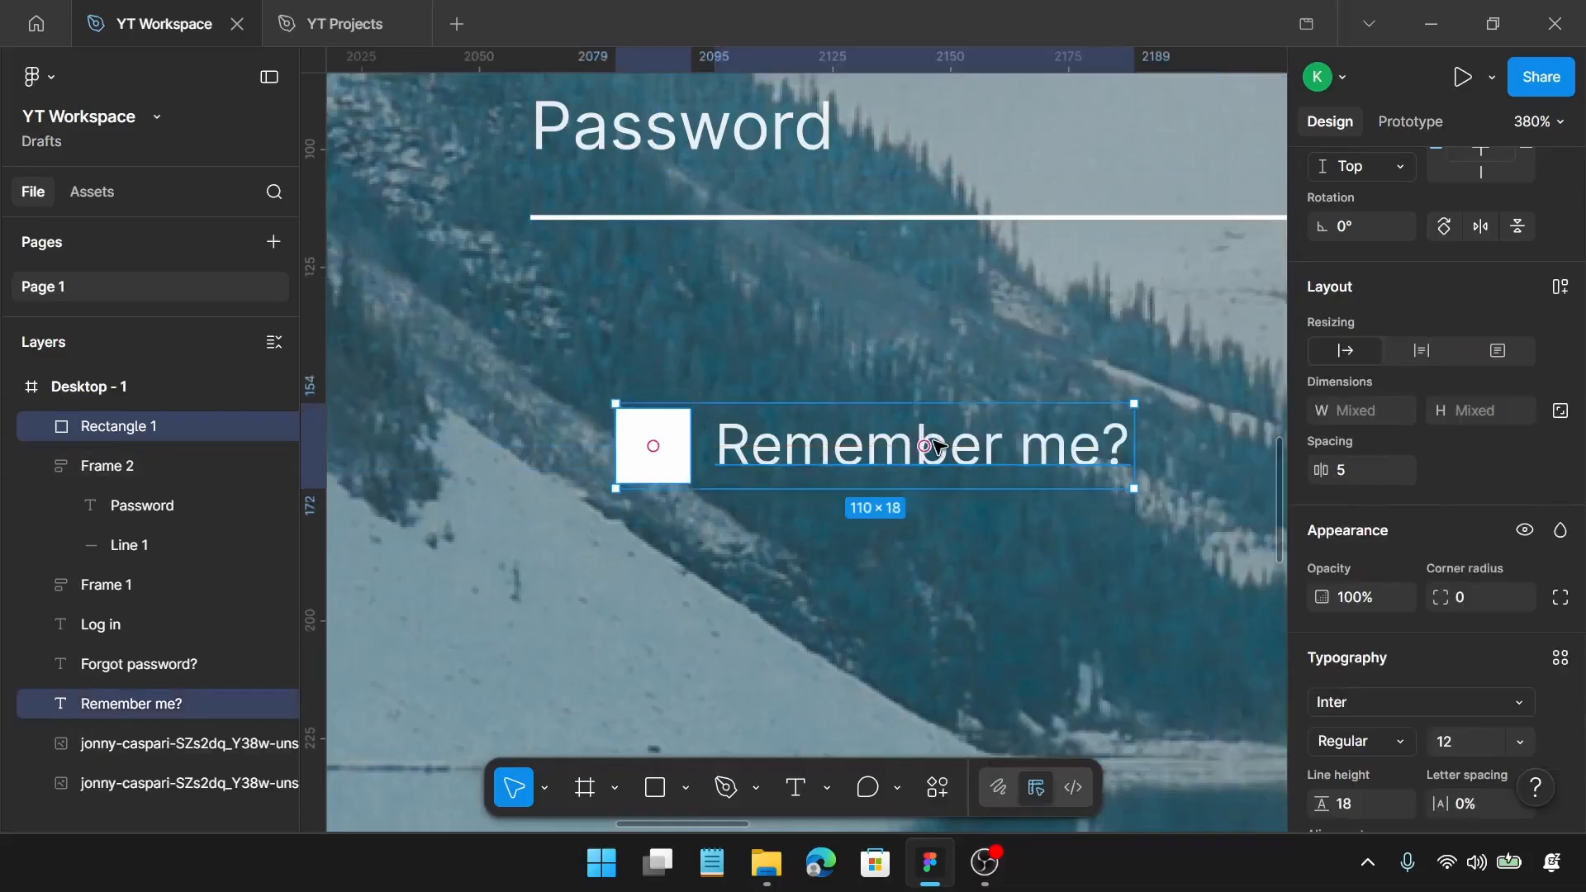
key("shift+a")
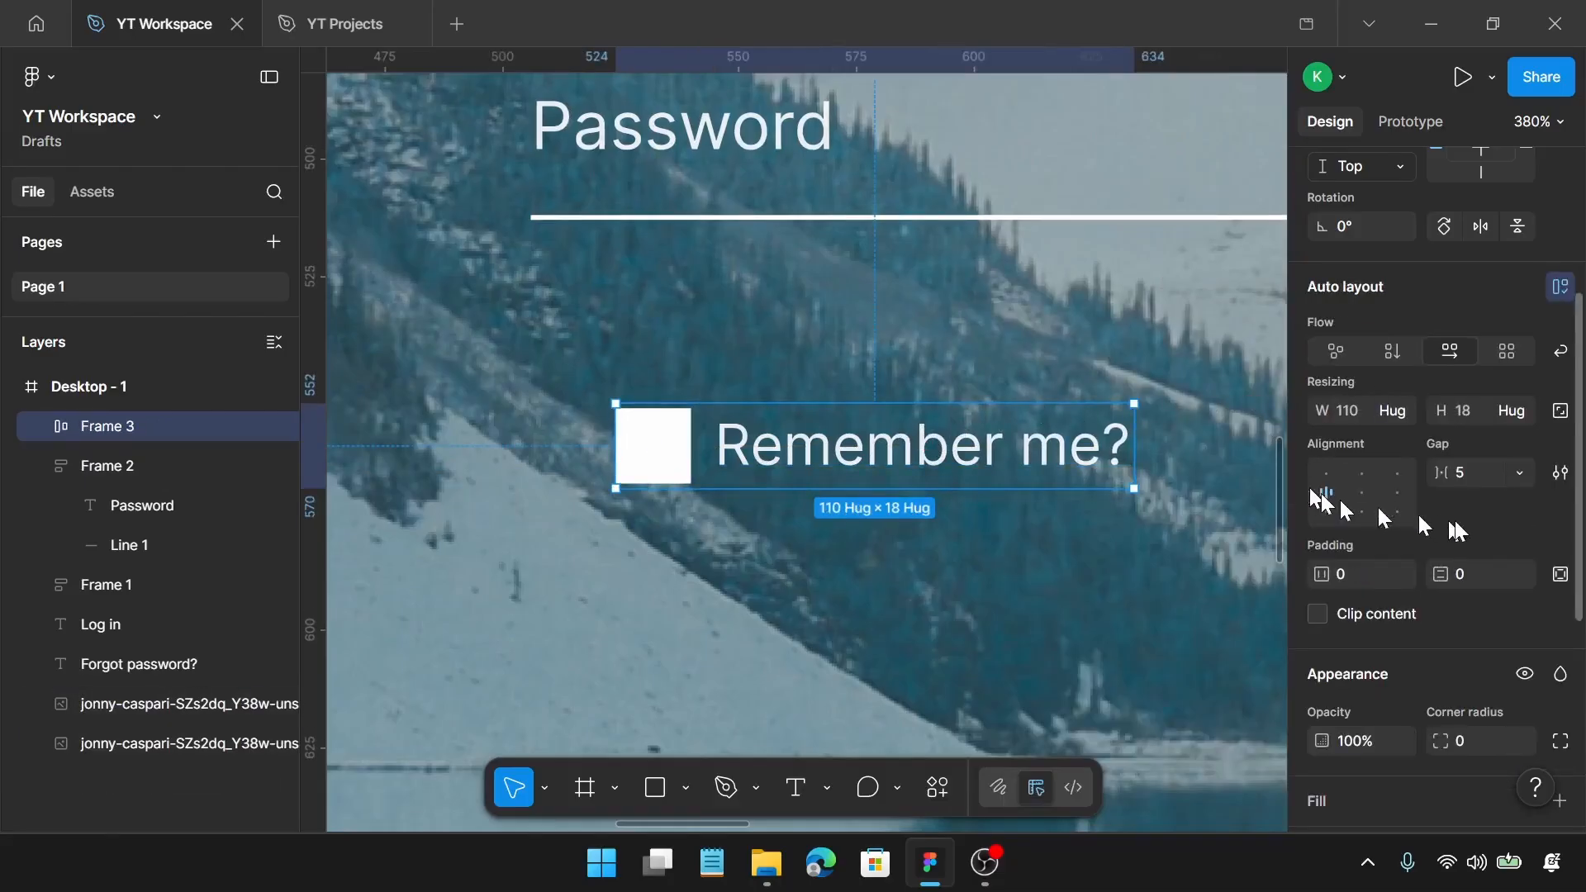
left_click(1467, 474)
type("10")
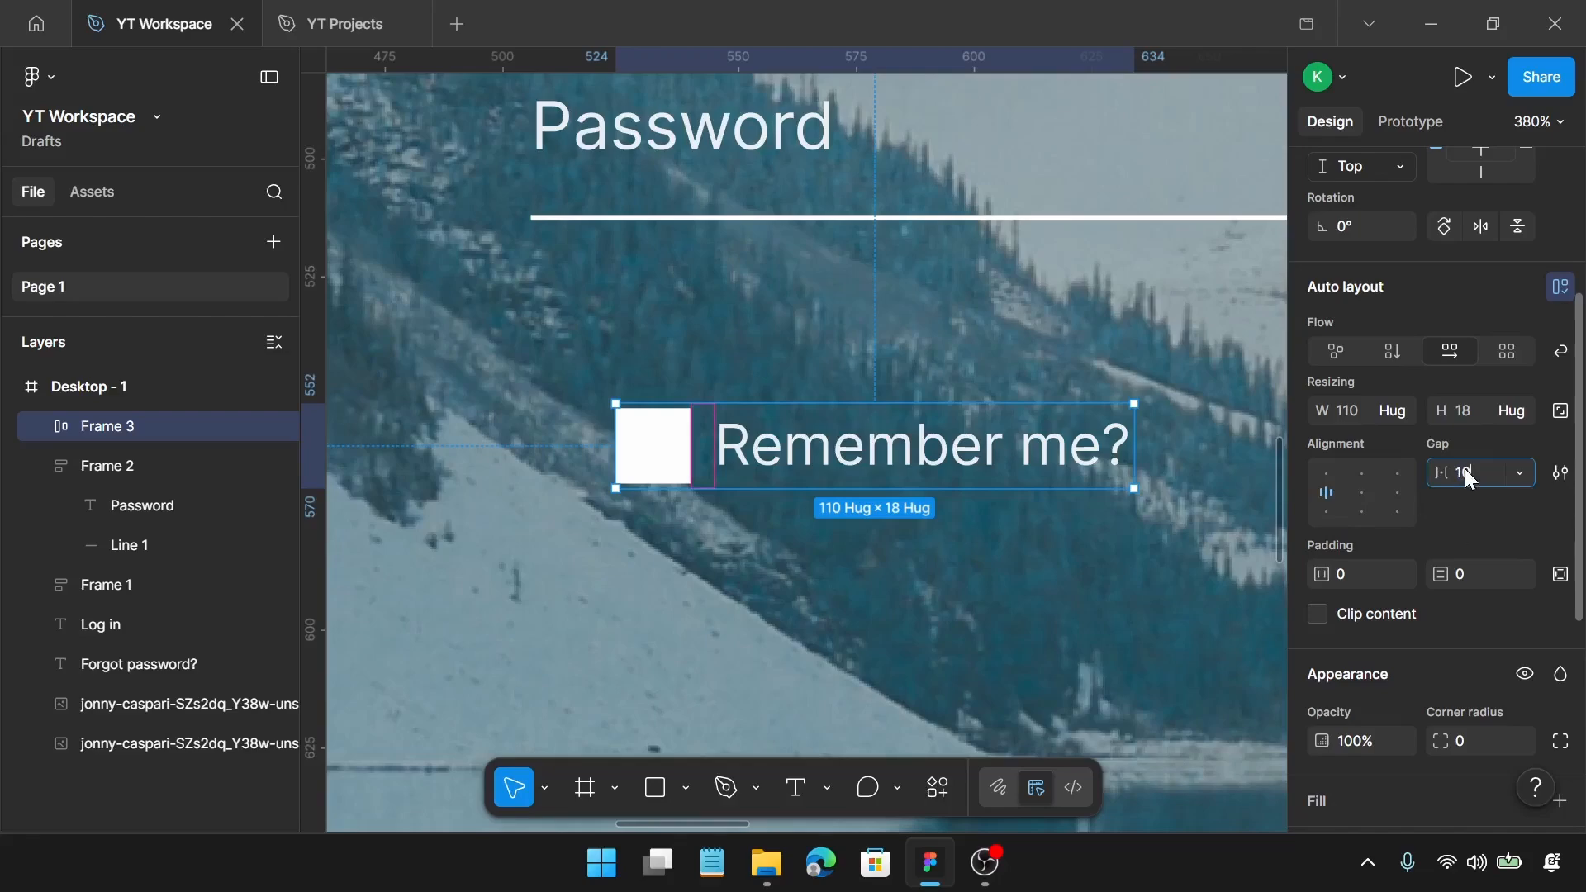
key("Return")
Step: Move the "Remember me?" frame flush with the left edge of the Password field, at X 506 and Y 543
scroll(954, 494, "down", 3)
scroll(954, 494, "down", 3)
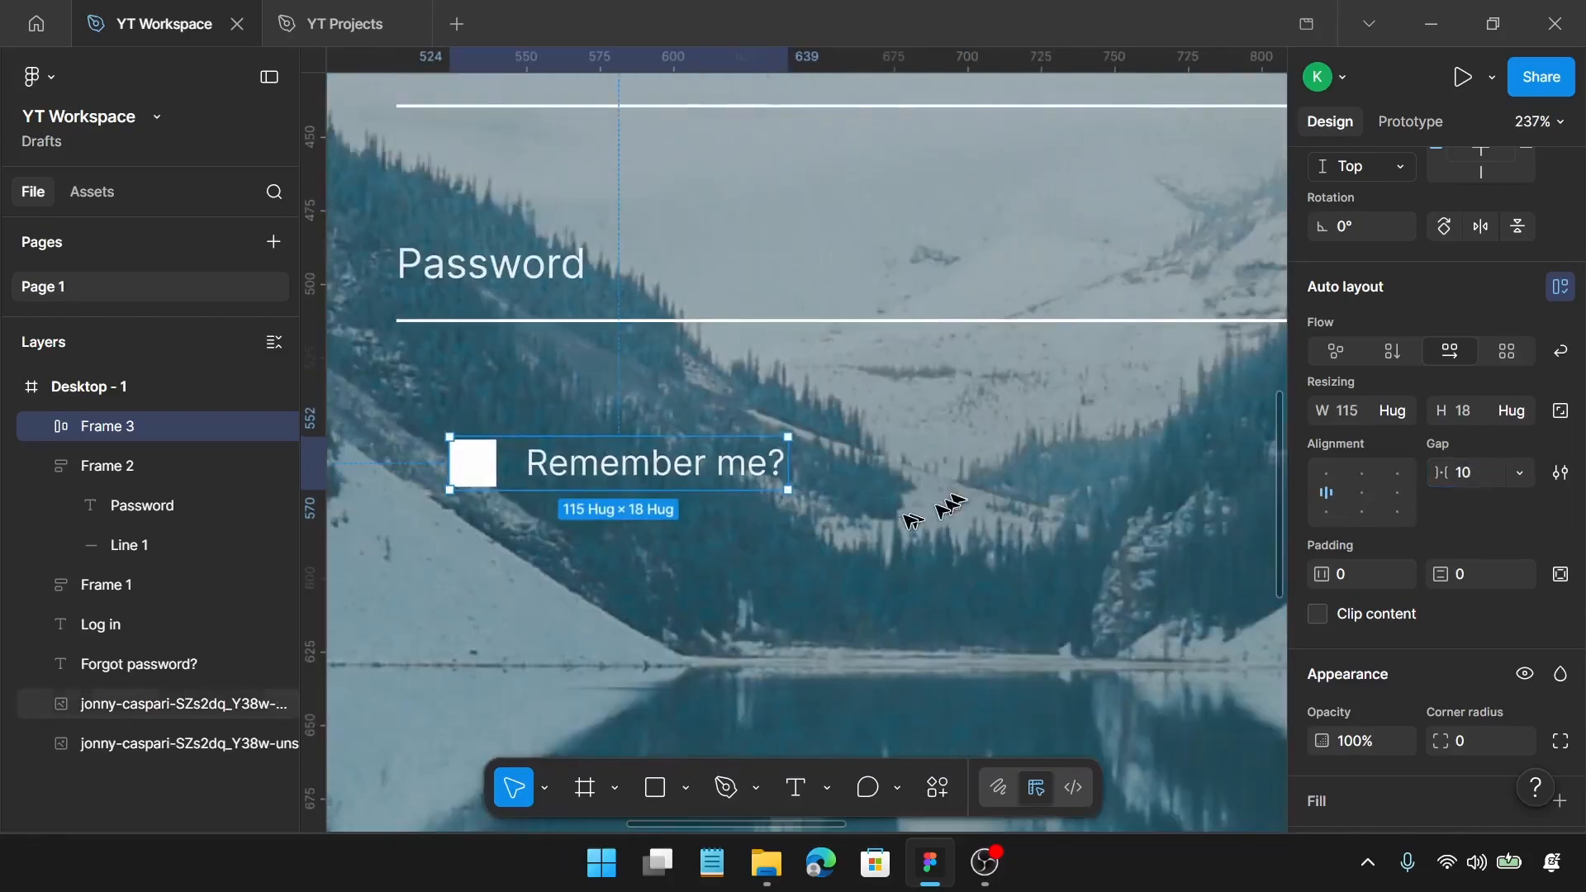
left_click_drag(725, 486, 685, 476)
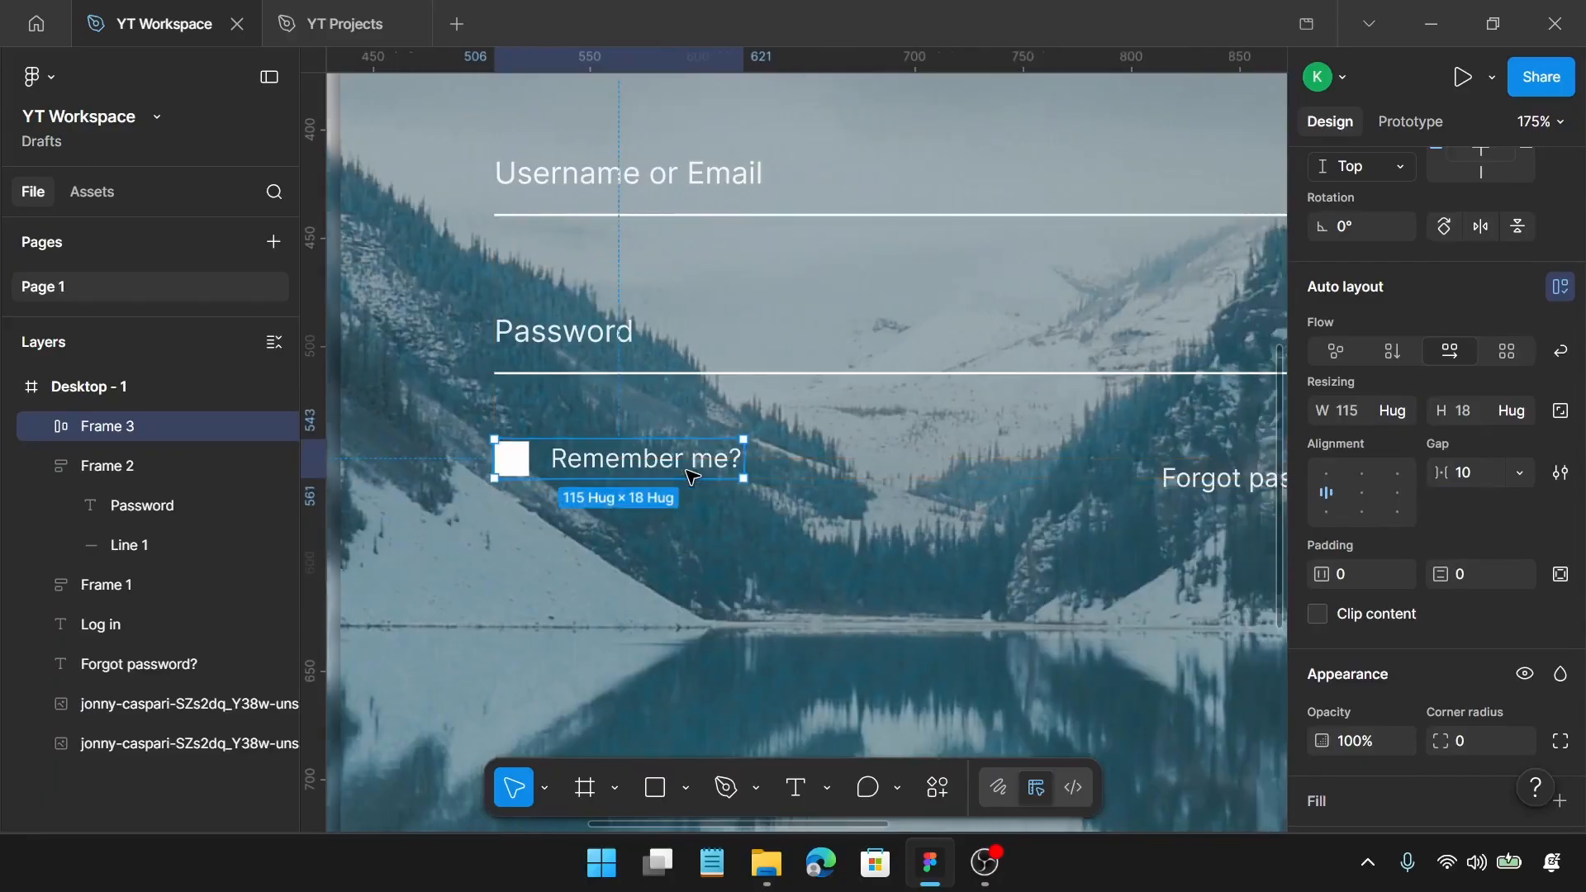
Step: Move the "Forgot password?" text to the right end of the field line, level with "Remember me?", at X 855 and Y 543
scroll(744, 462, "right", 2)
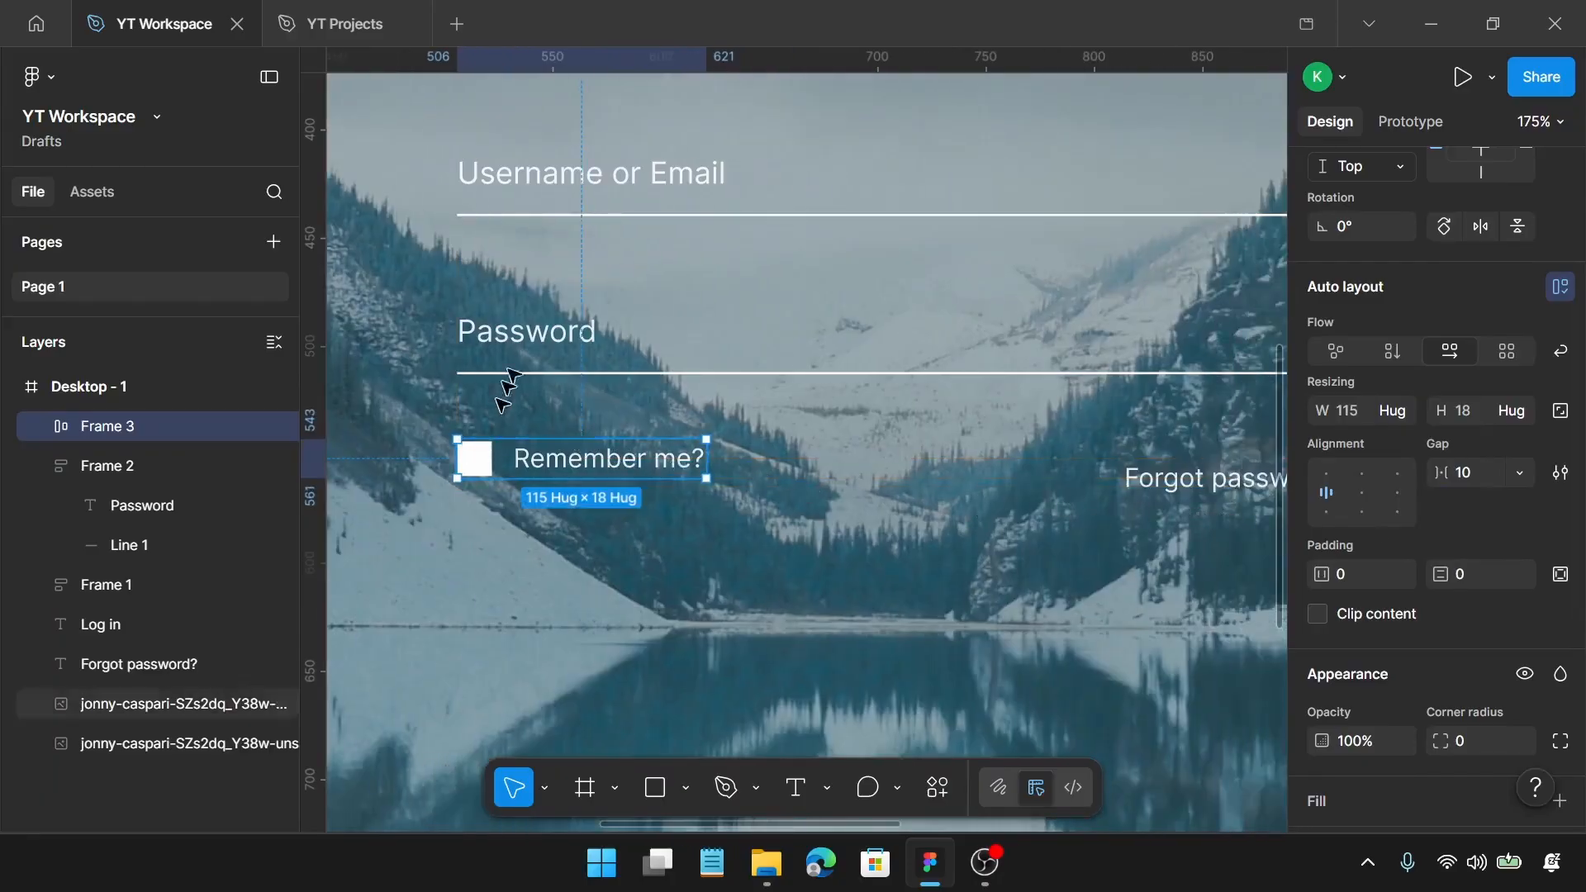
scroll(671, 460, "right", 3)
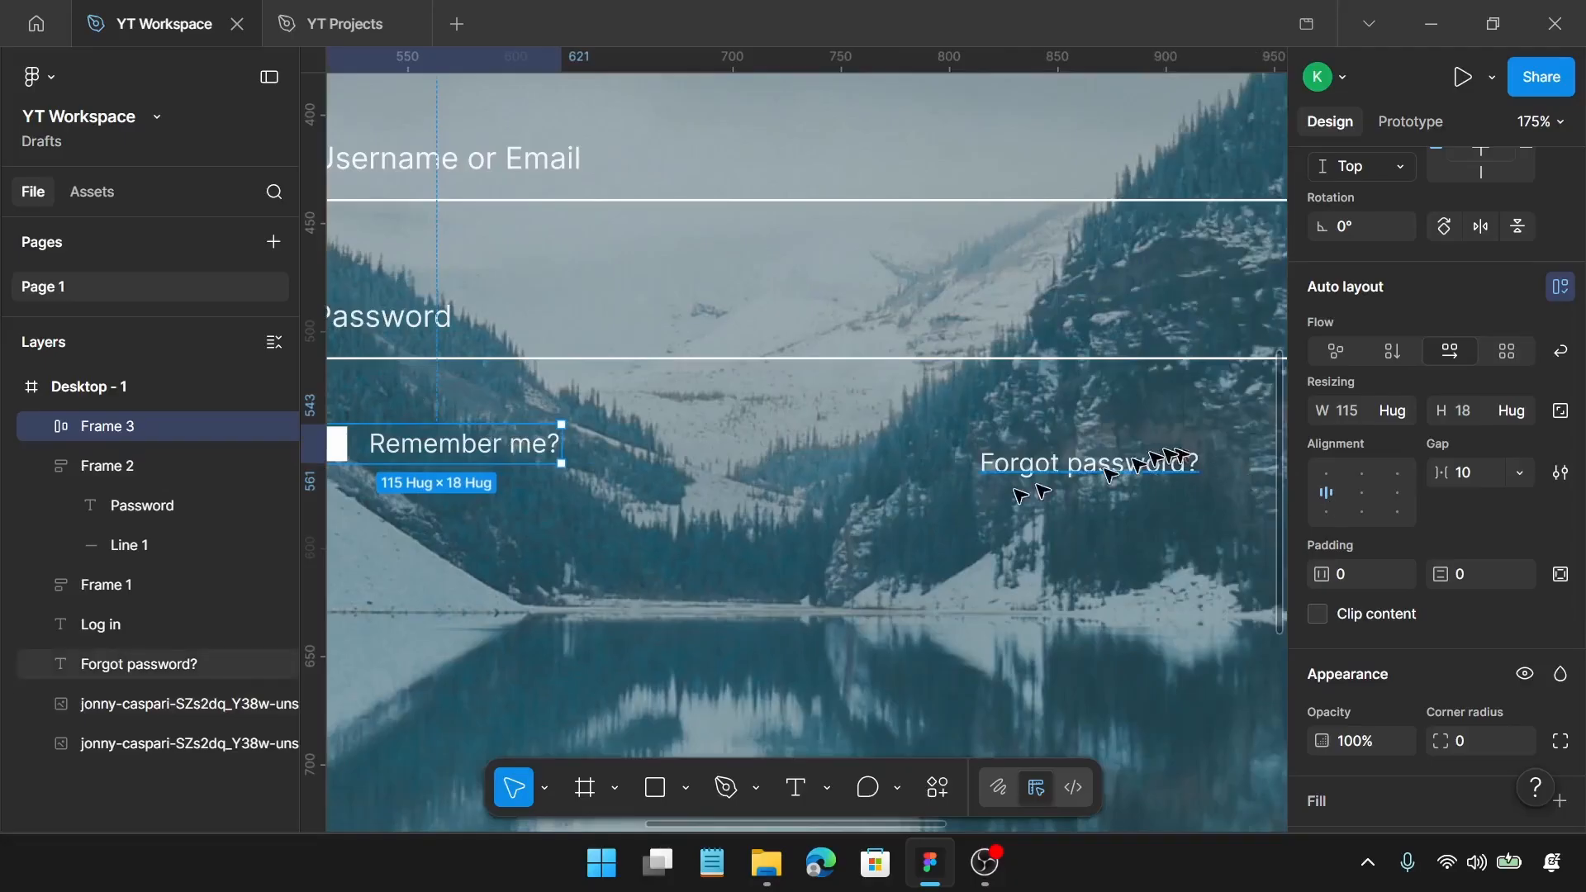
scroll(1027, 491, "right", 1)
left_click_drag(1027, 470, 1102, 454)
Step: Wrap the "Remember me?" frame and the "Forgot password?" text together in a horizontal auto layout frame
scroll(1102, 452, "down", 3)
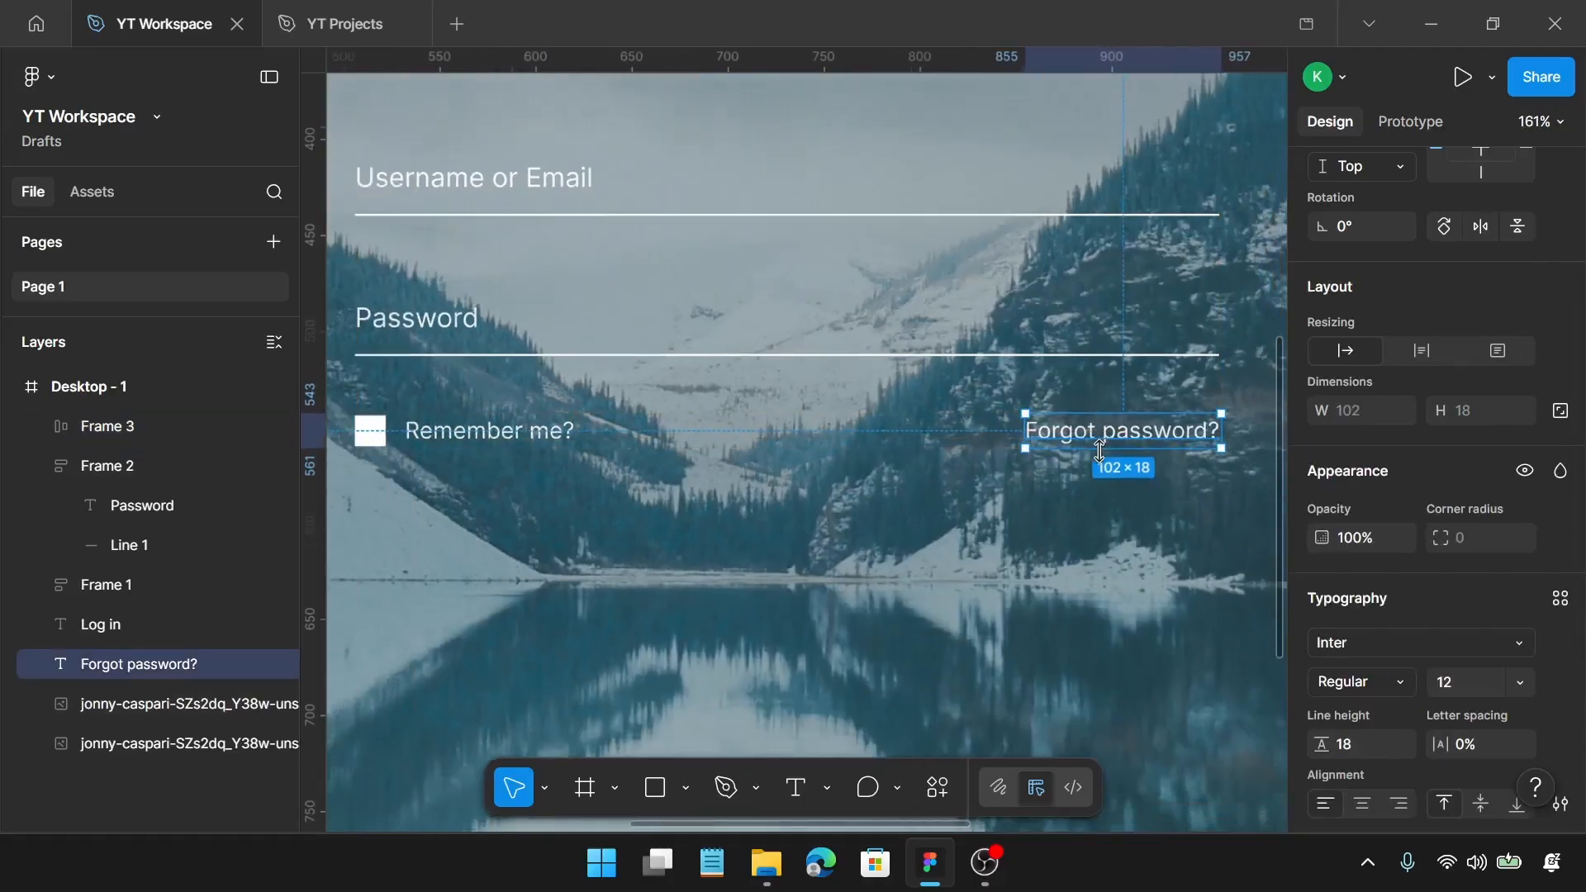
scroll(1100, 450, "down", 1)
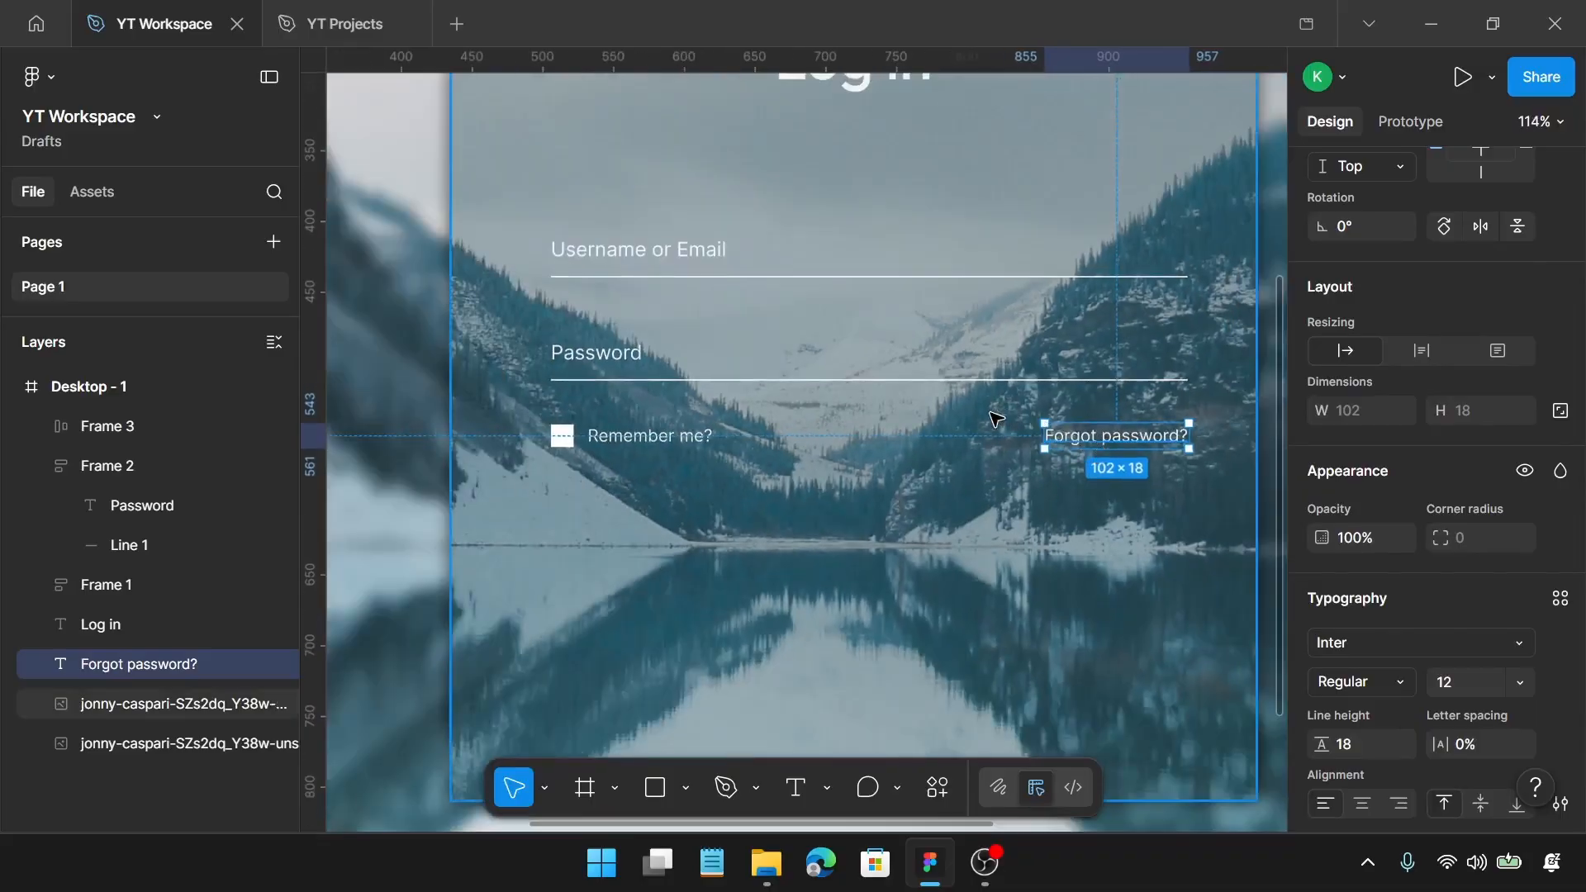
left_click(620, 446, "shift")
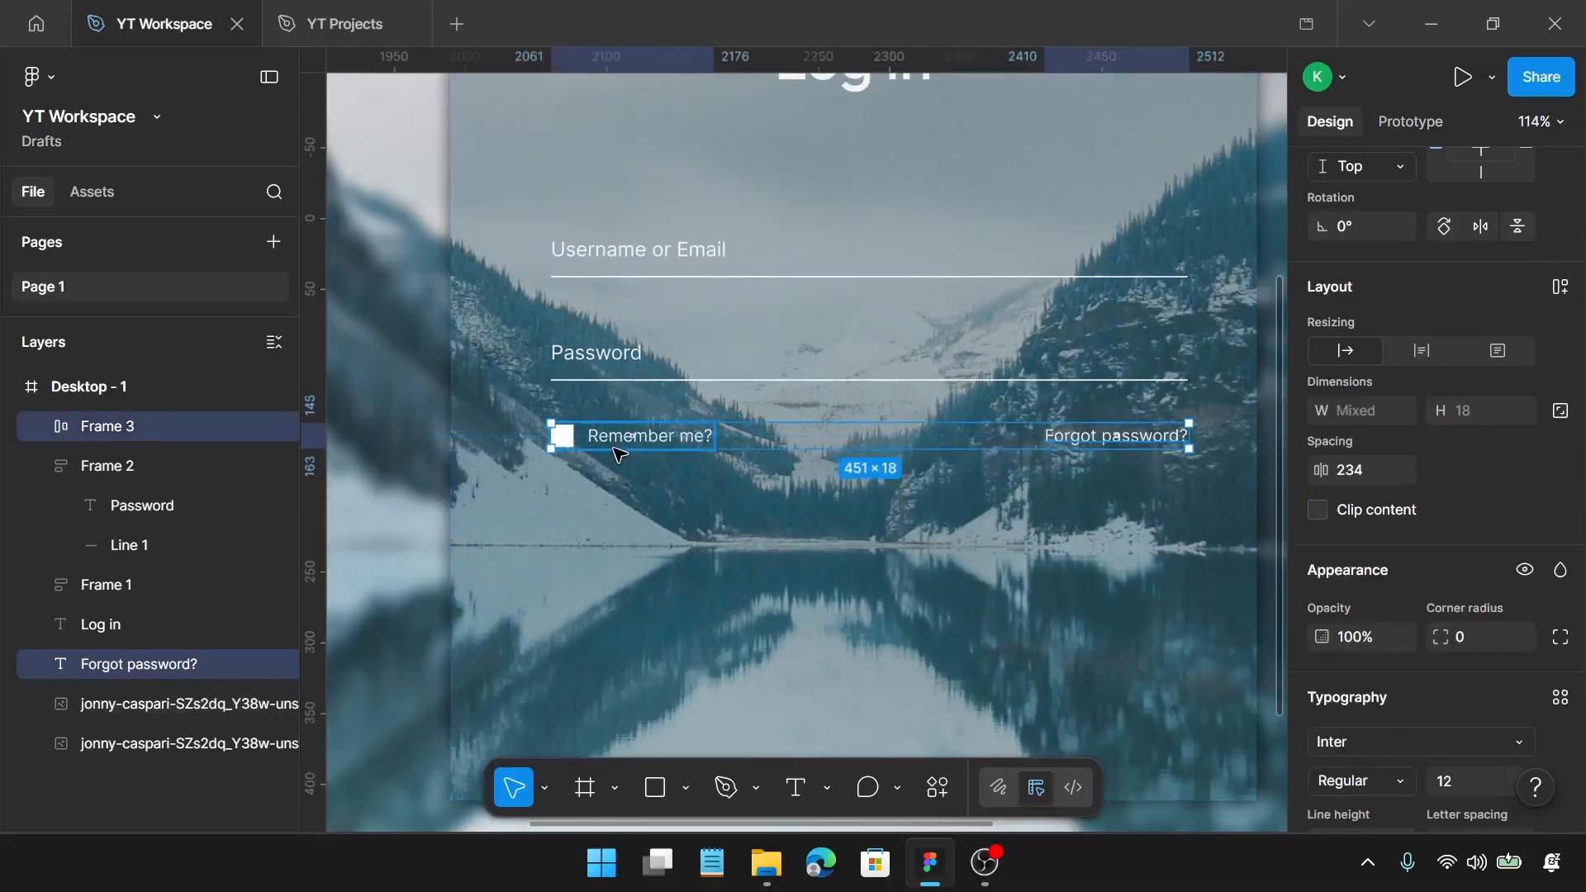
key("shift+a")
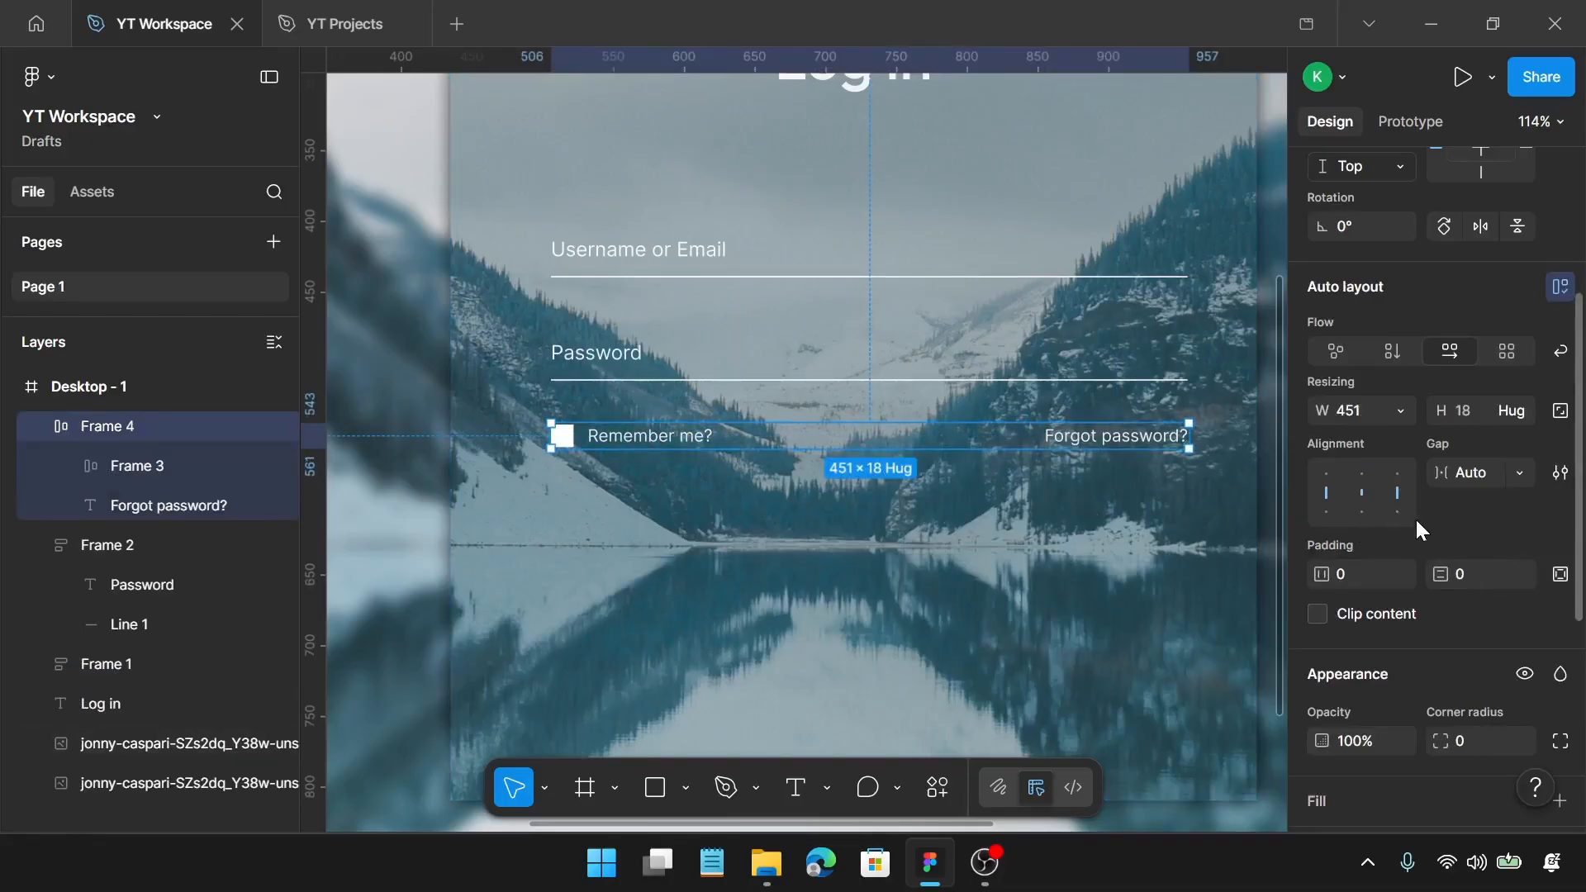
Step: Set the spacing between the Username and Password field frames to 40 and wrap both in a vertical auto layout frame
left_click(807, 258)
left_click(583, 343, "shift")
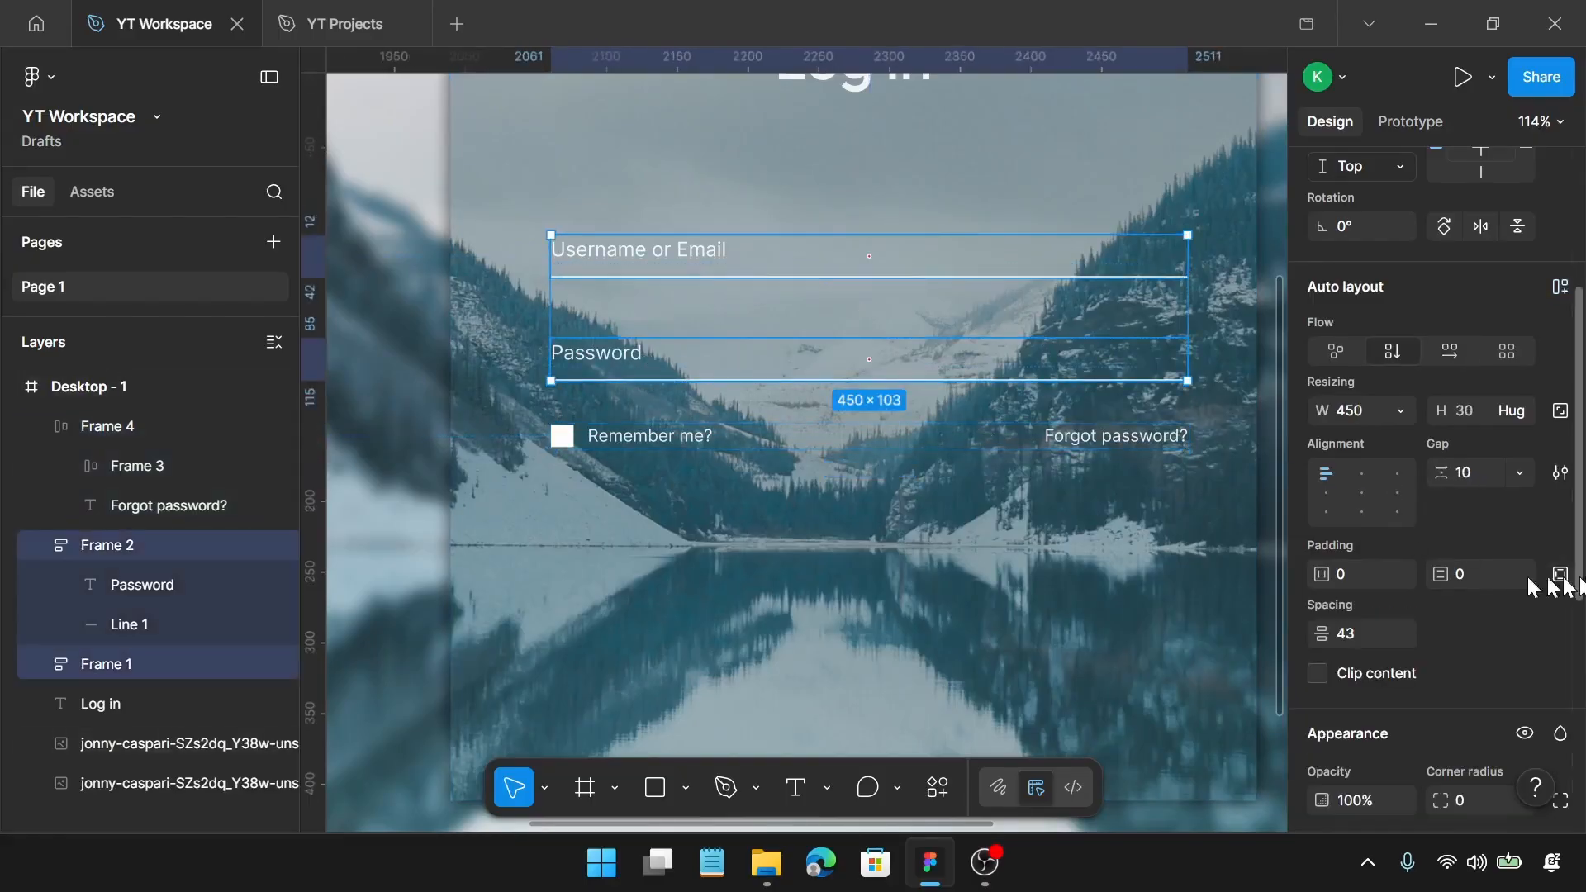
left_click(1380, 632)
type("40")
key("Return")
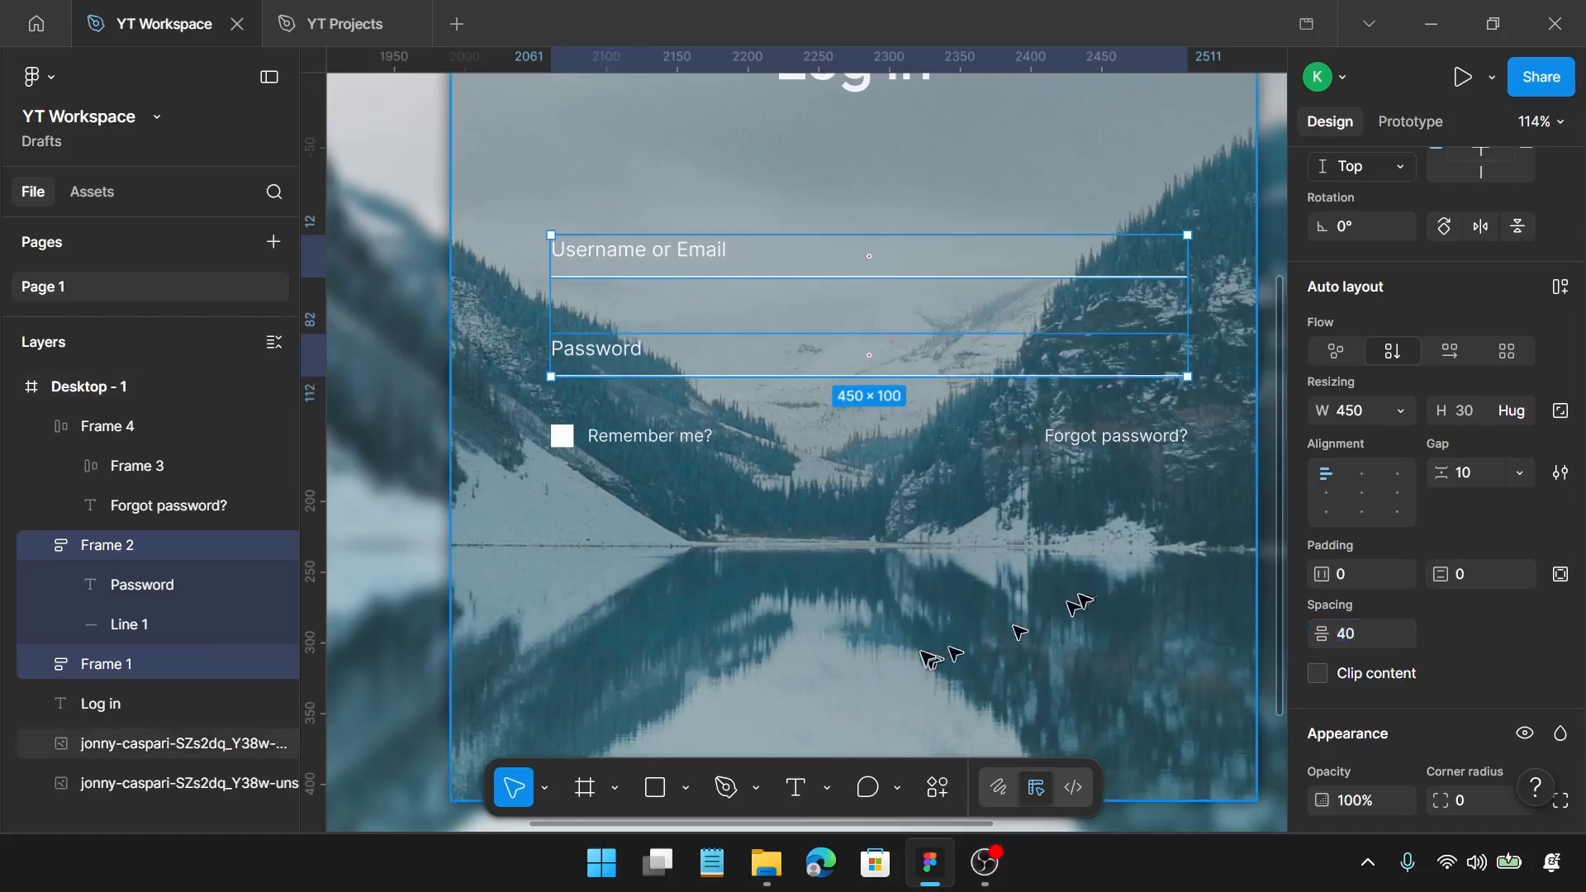
key("shift+a")
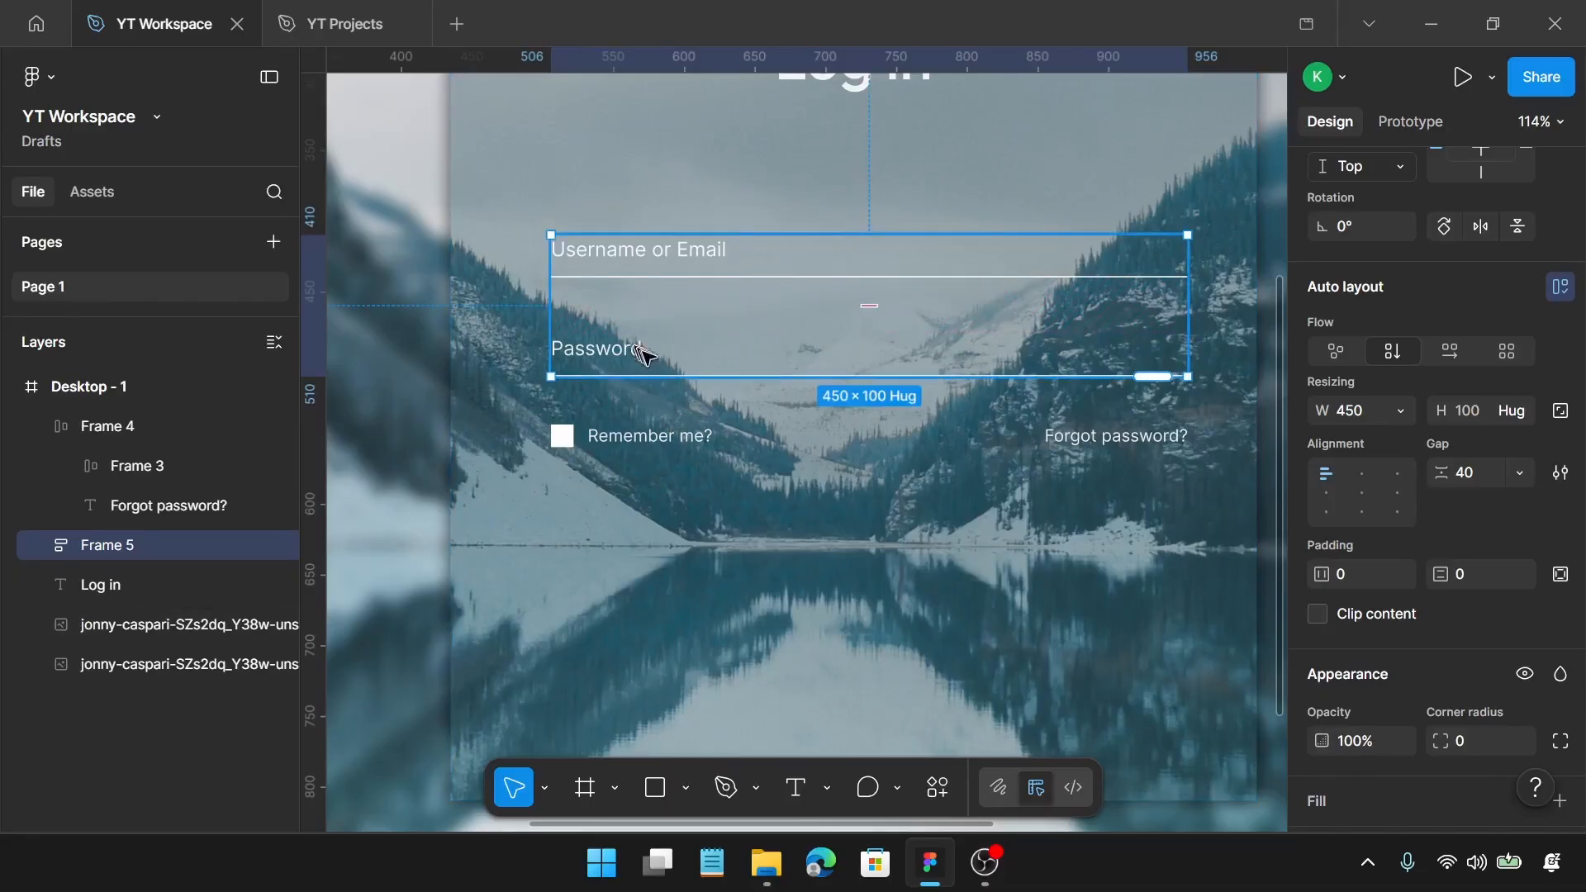
Step: Wrap the fields frame and the remember/forgot-password row in a vertical auto layout frame with a gap of 15
left_click(660, 428, "shift")
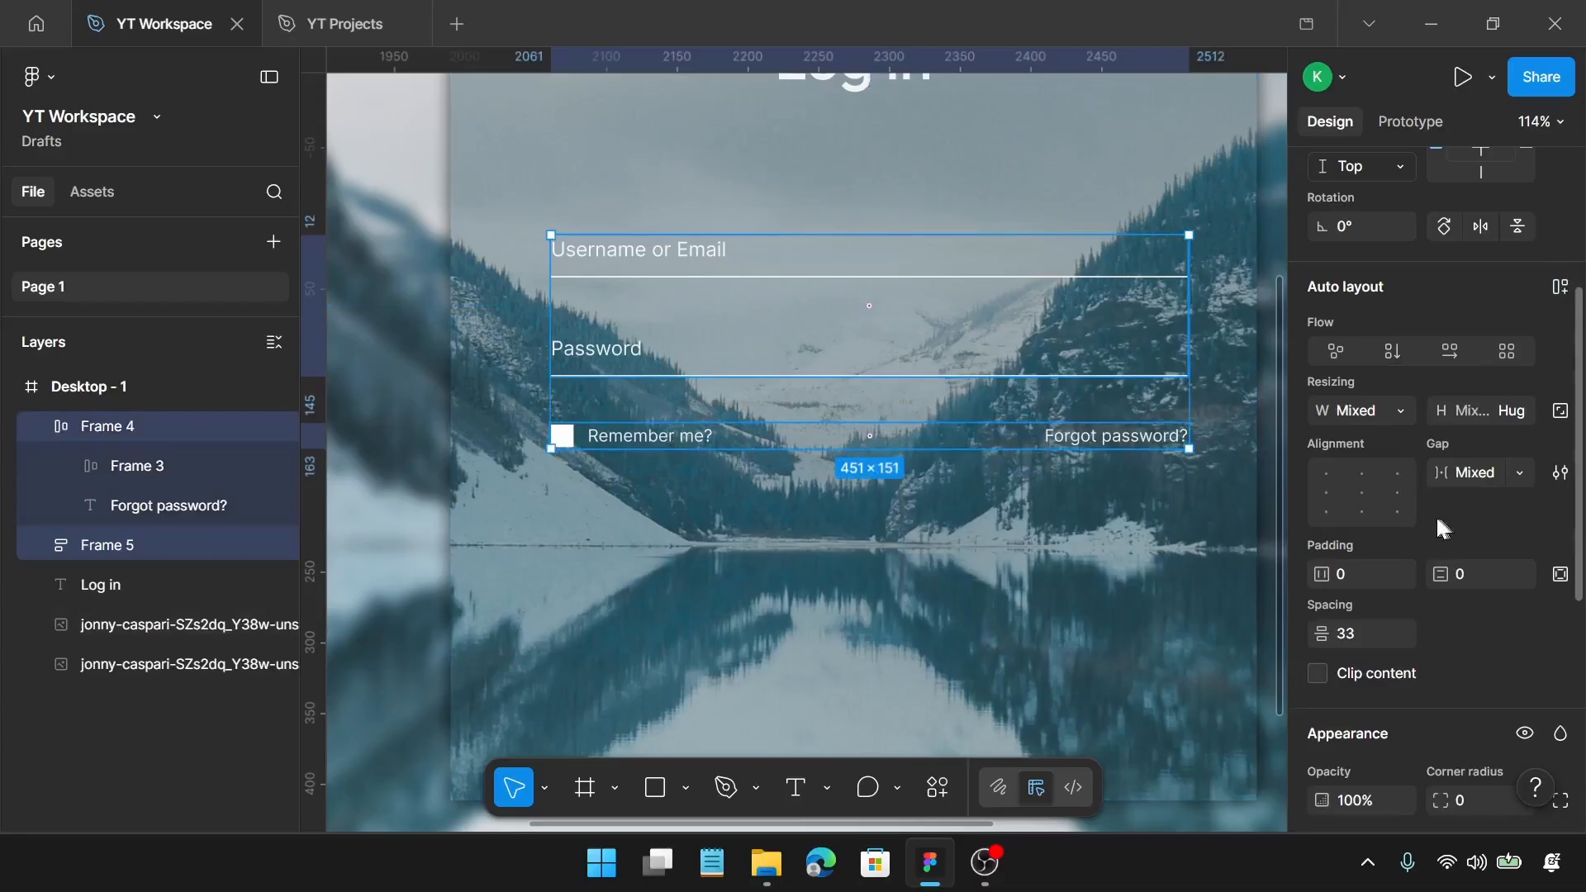
key("shift+a")
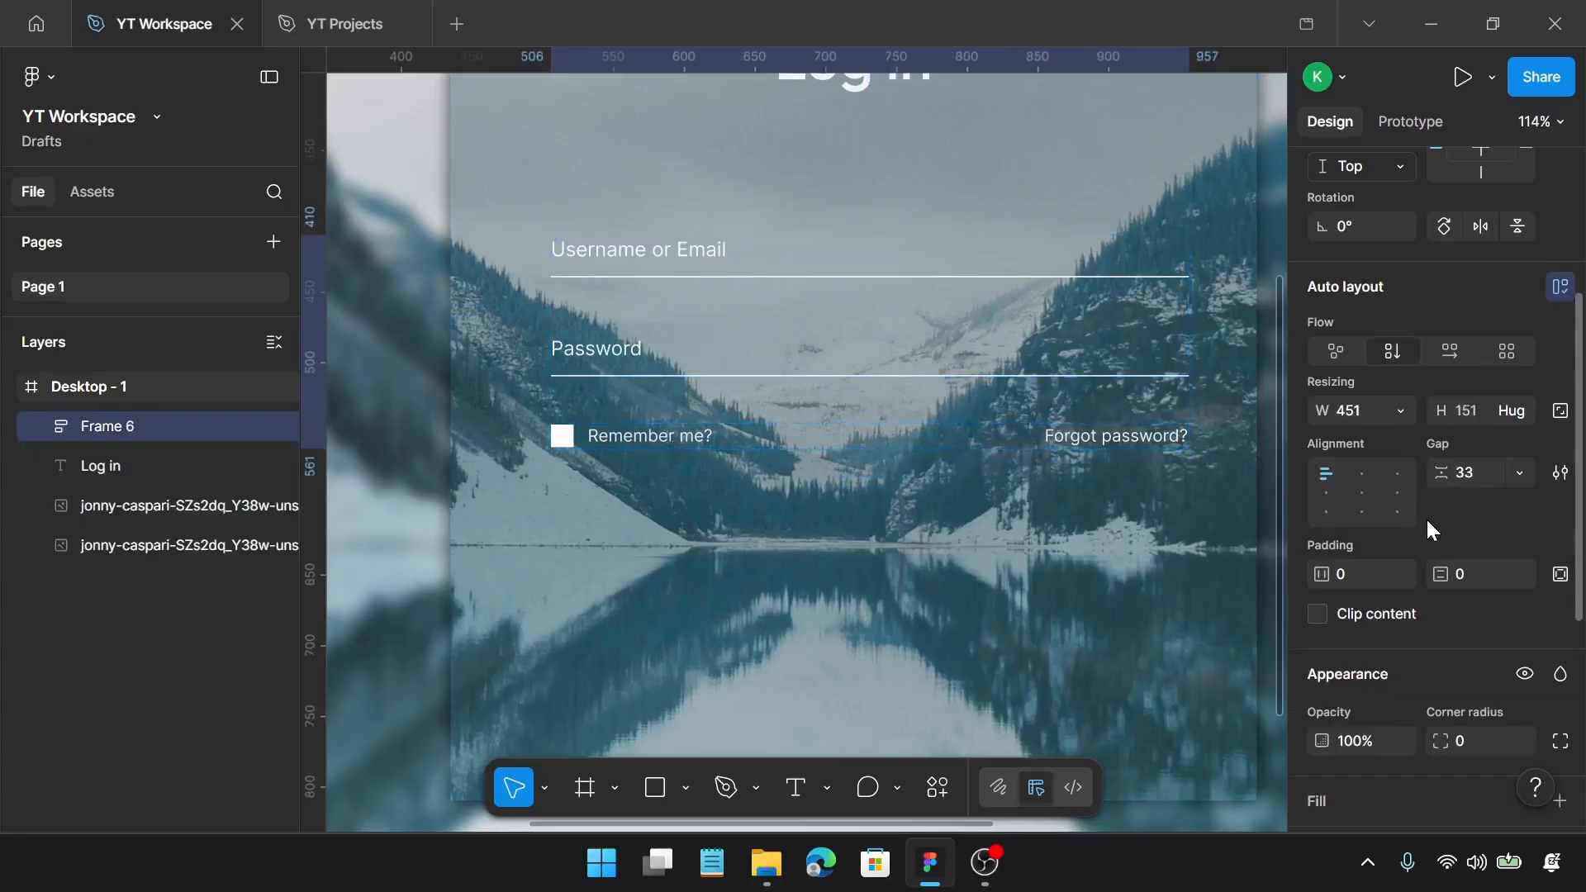
left_click(1472, 485)
type("15")
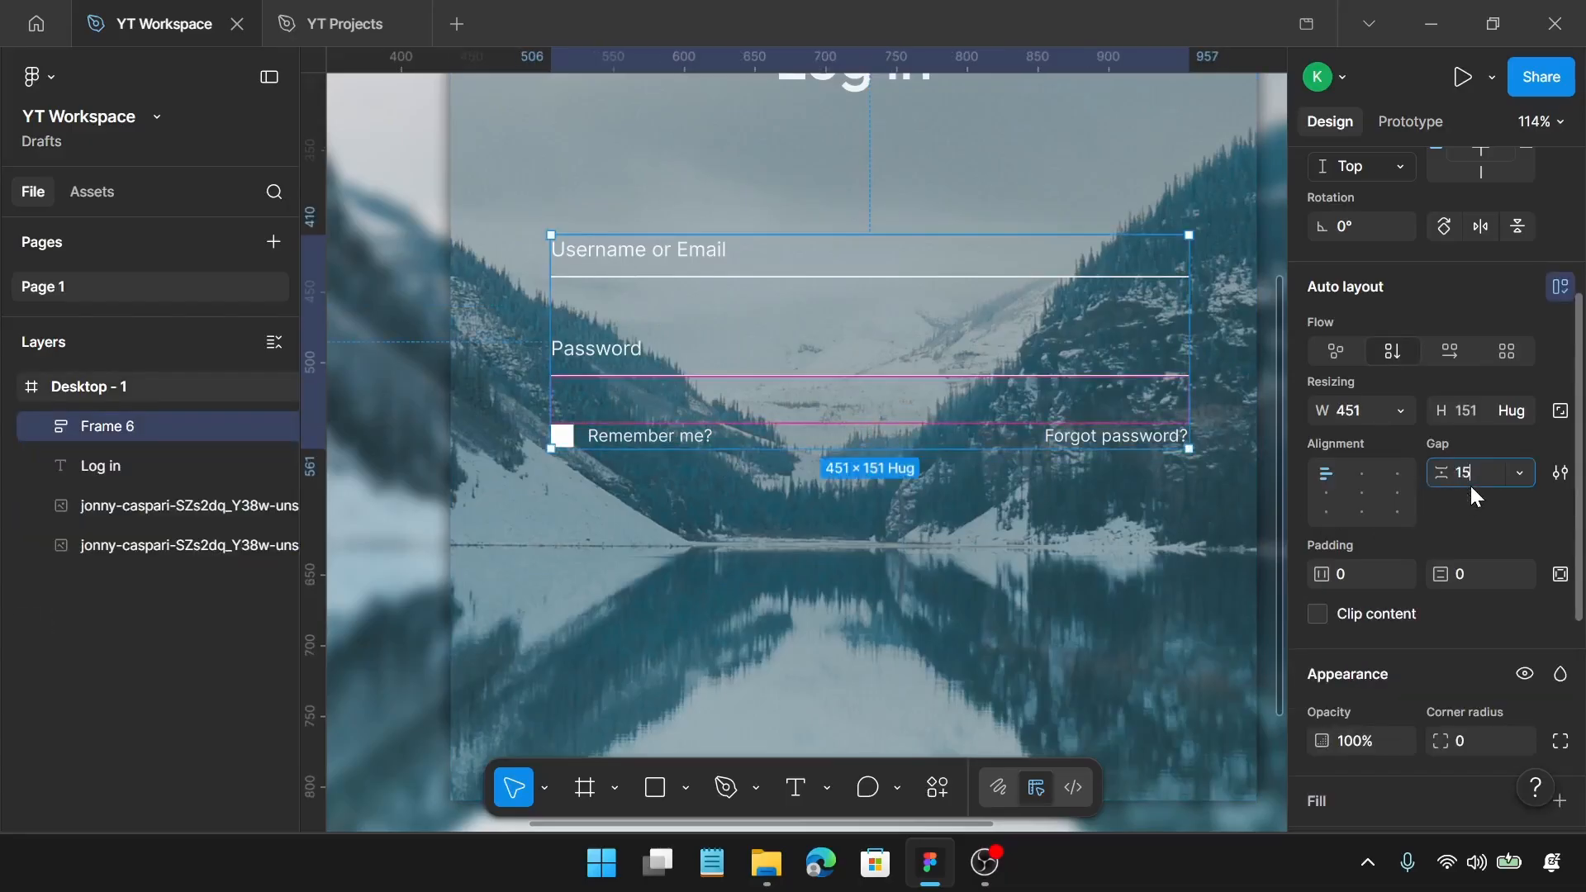
key("Return")
Step: Add a "Log in" text in the lower middle of the panel, at about X 717 and Y 696, in Medium weight
scroll(917, 471, "down", 3)
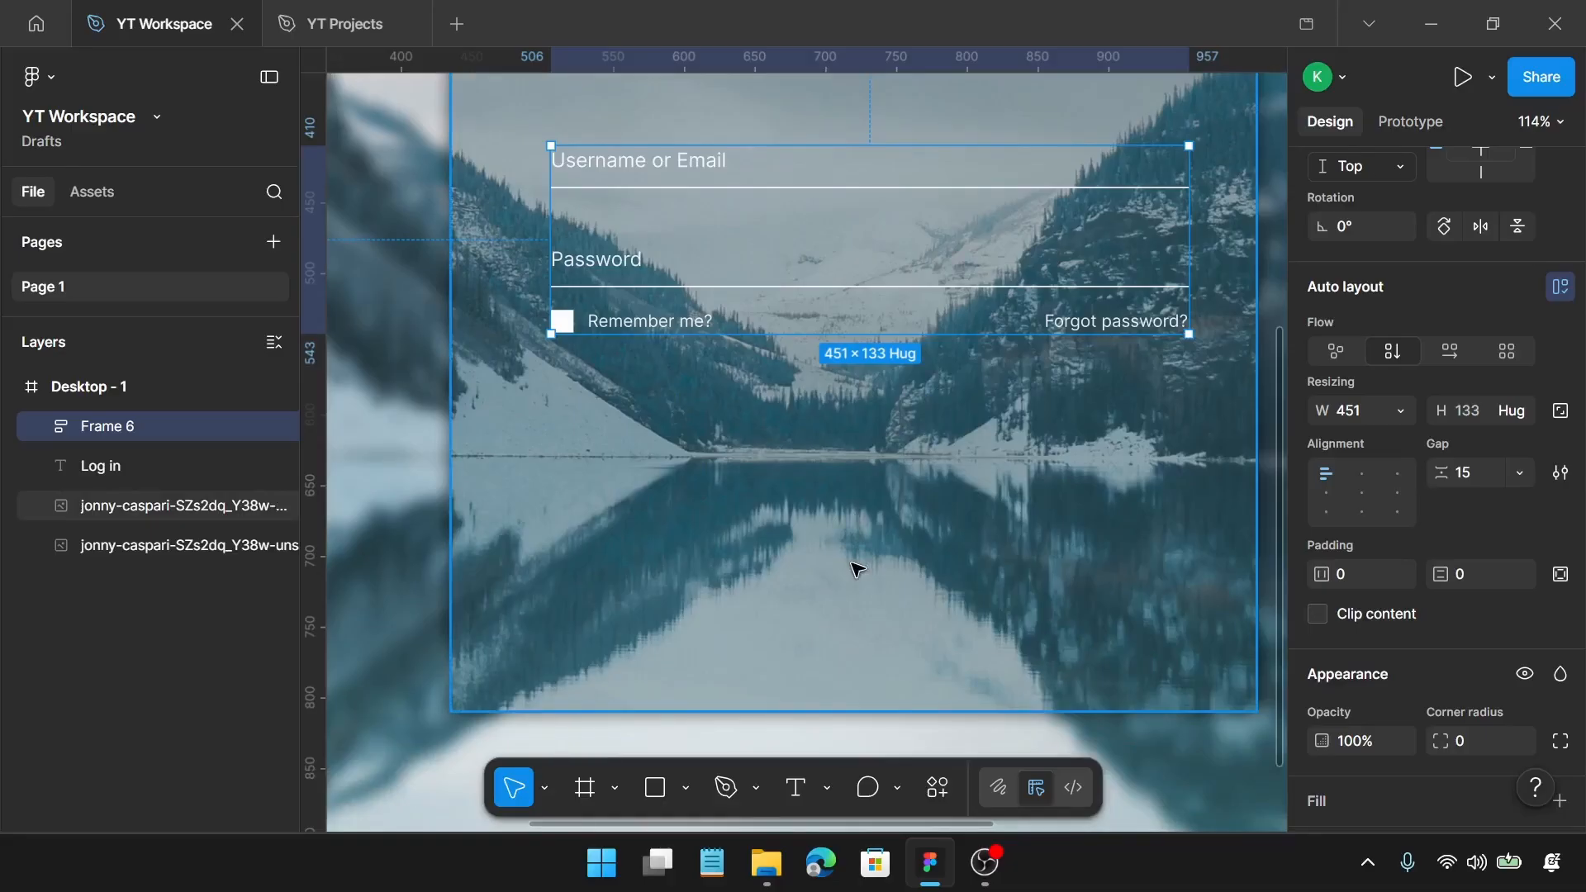
key("t")
left_click(851, 552)
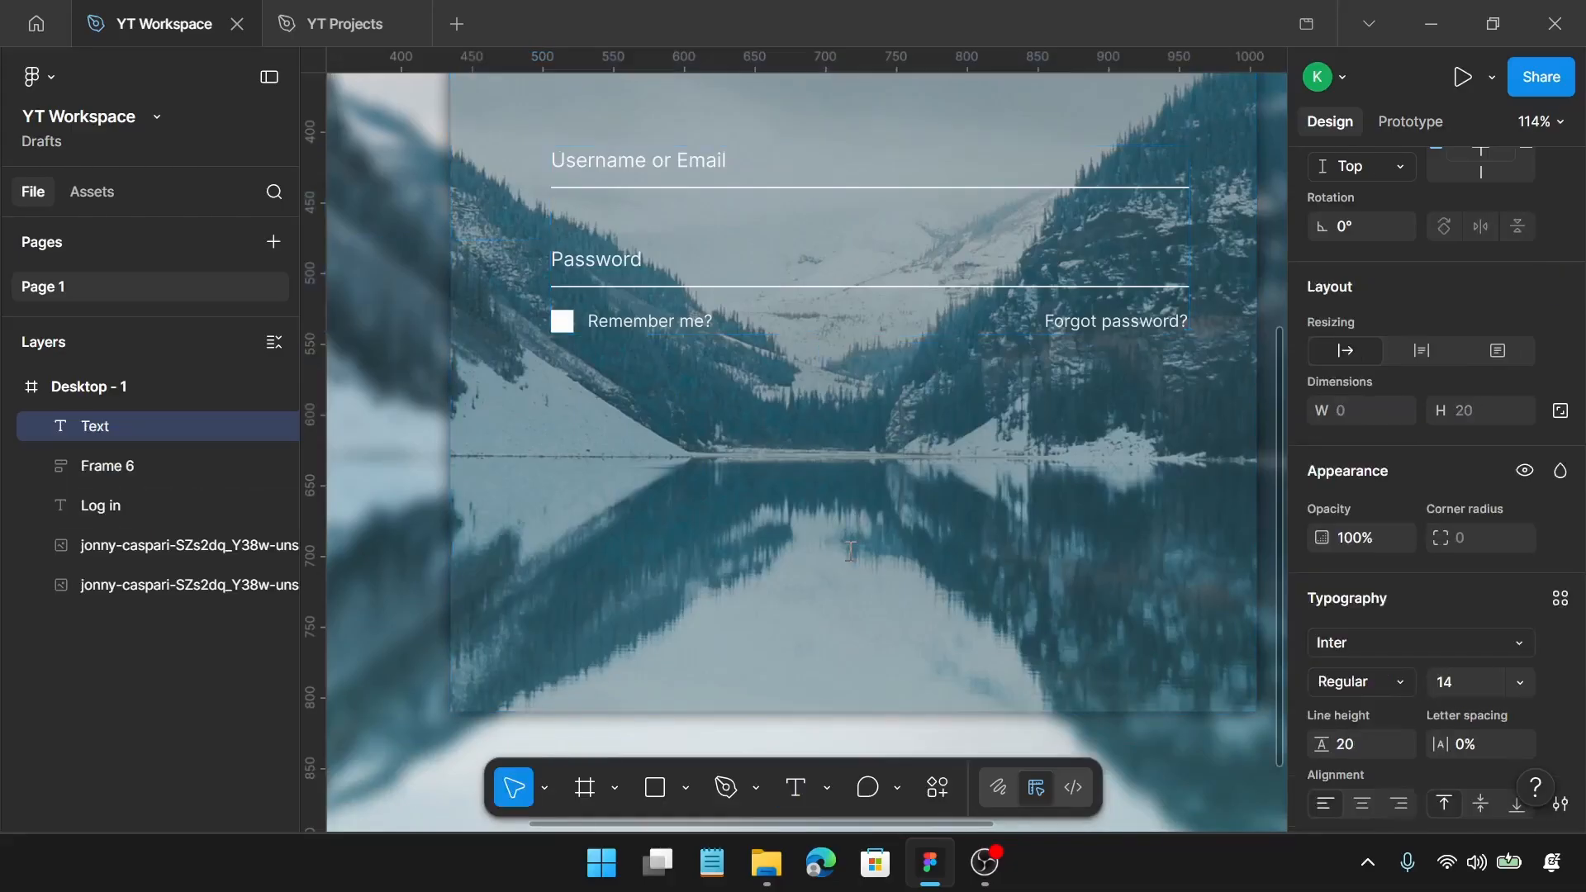
type("Log in")
key("Escape")
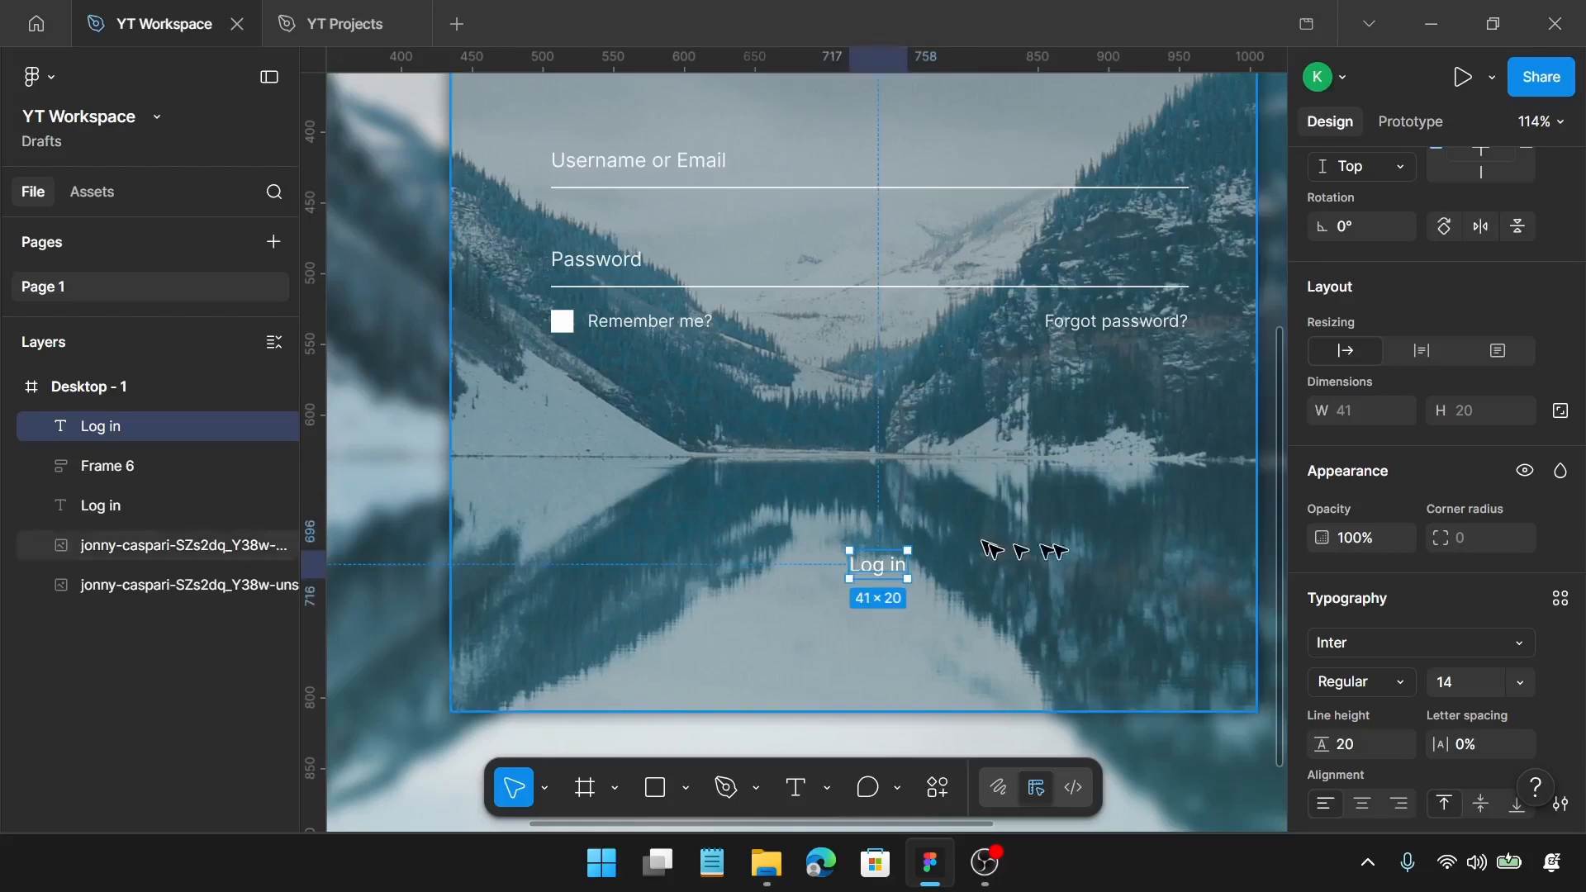
scroll(1454, 622, "down", 3)
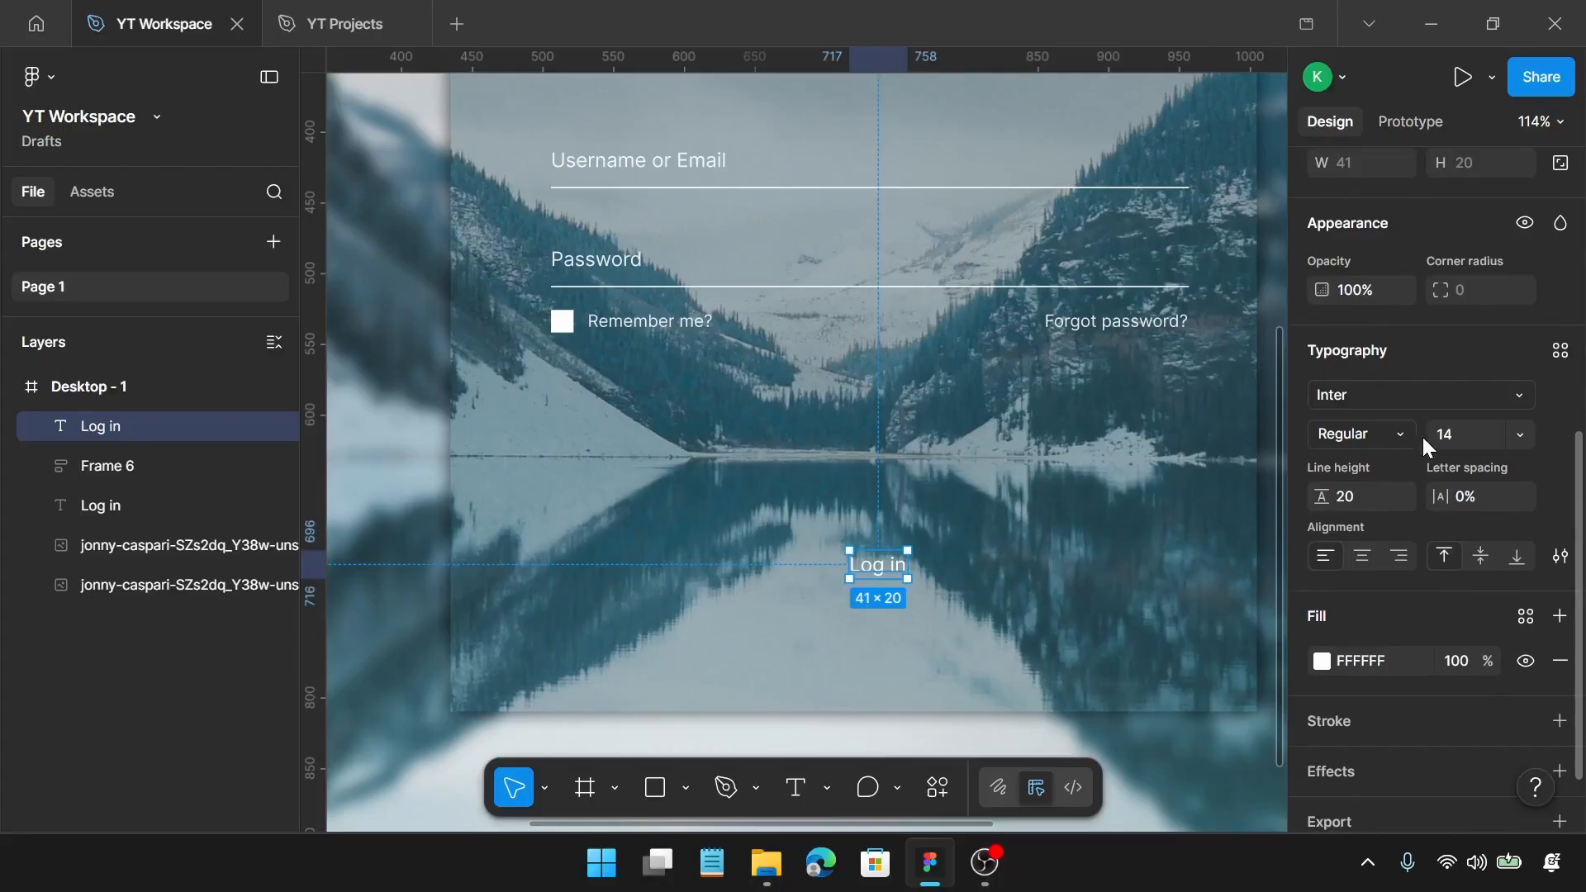
left_click(1400, 447)
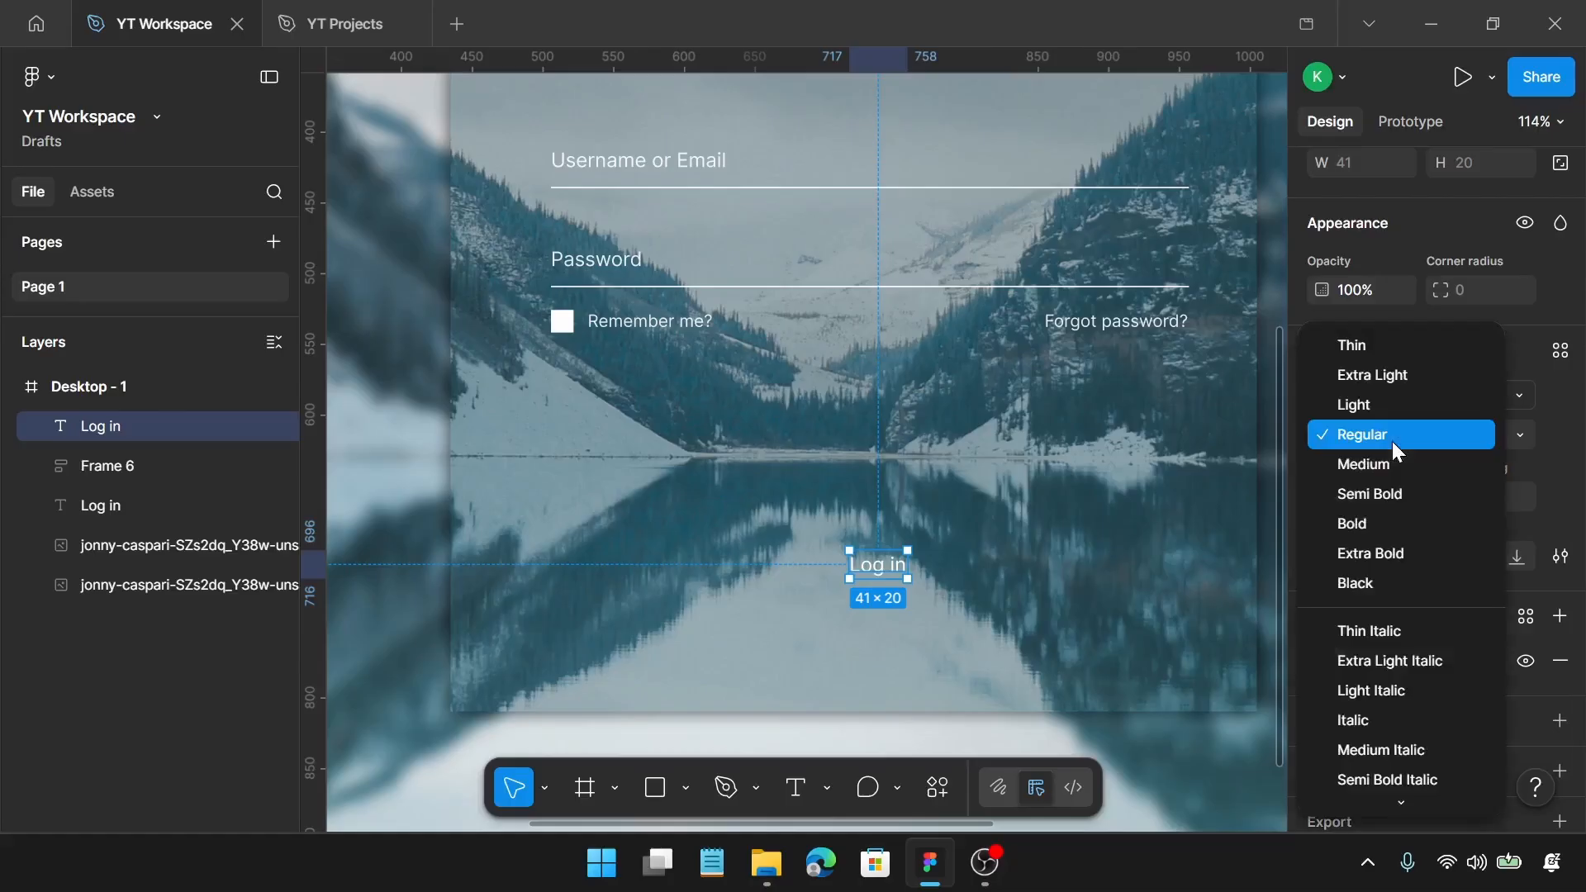
left_click(1391, 461)
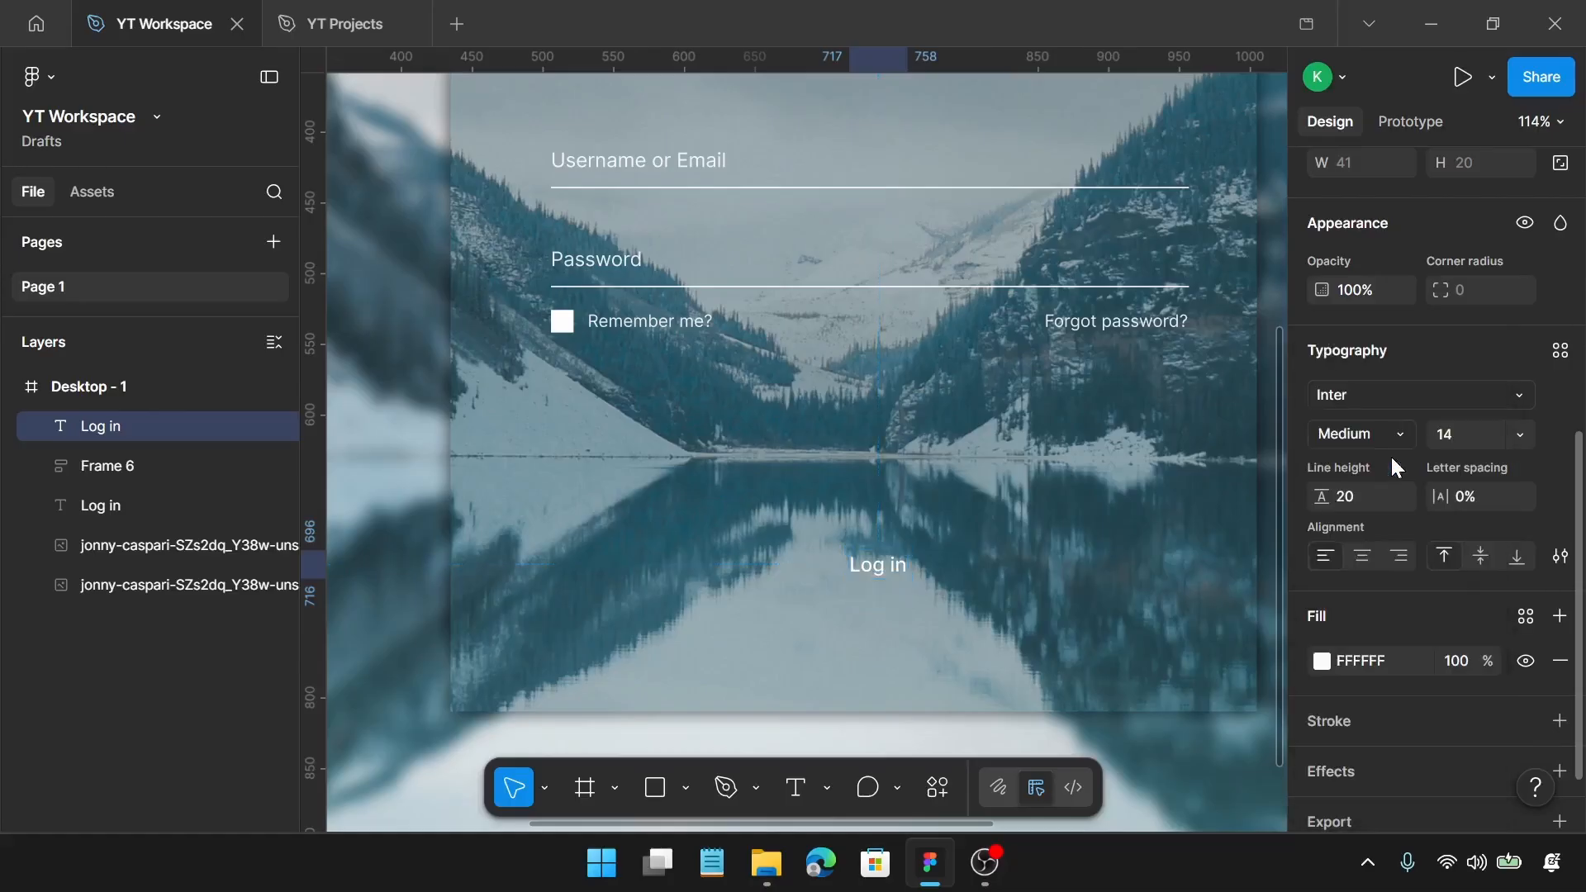
Step: Duplicate the lower "Log in" text directly below itself, at X 717 and Y 719, and change the copy to "Sign in"
scroll(869, 588, "up", 2)
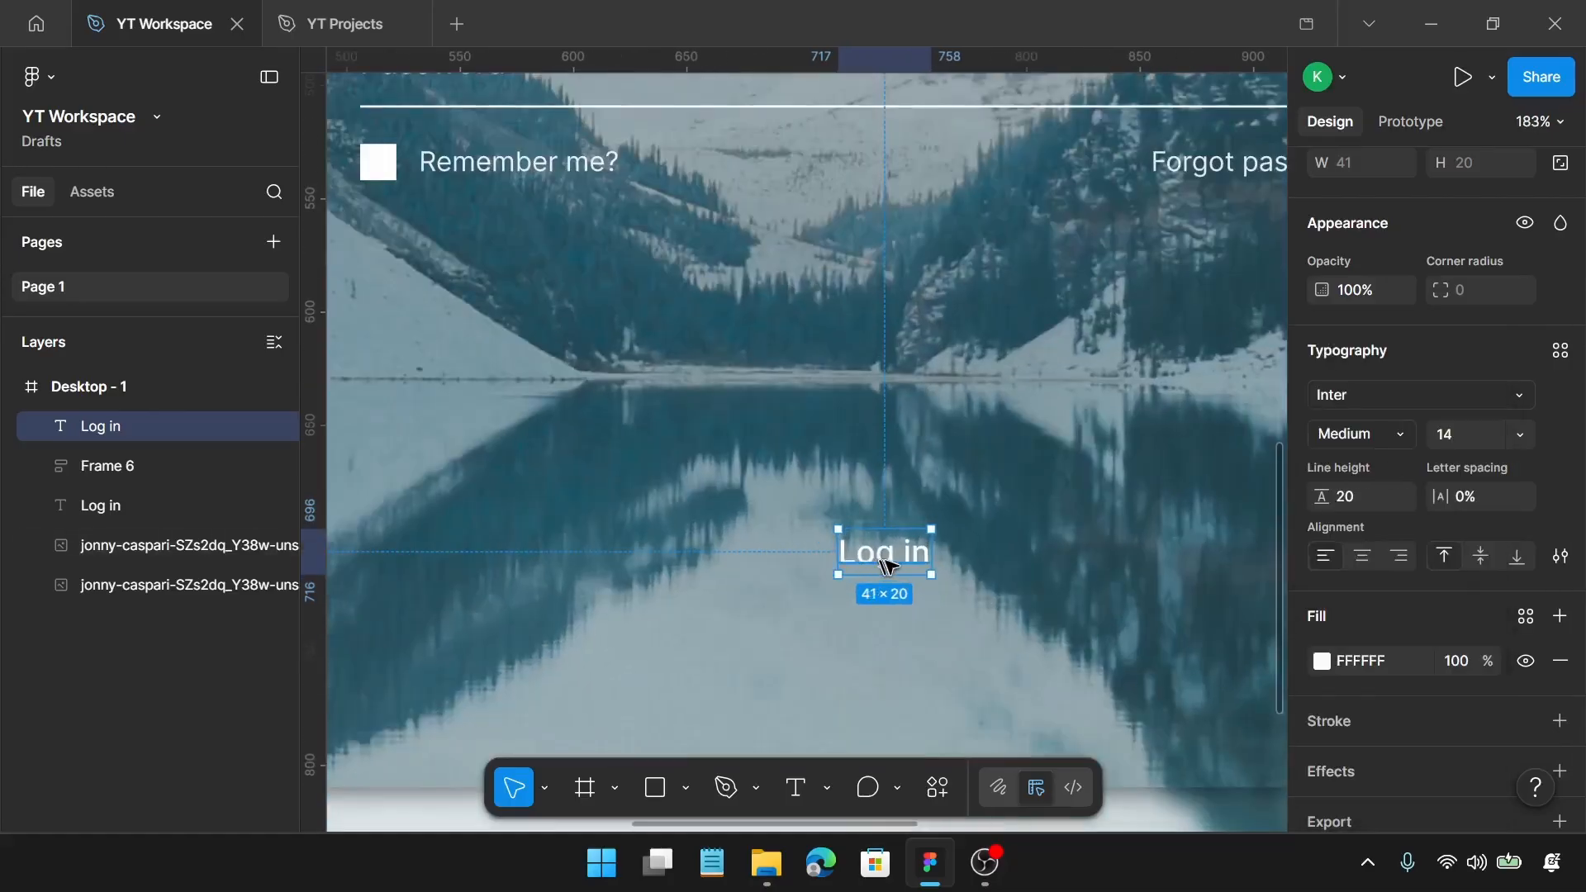
left_click_drag(891, 564, 900, 610)
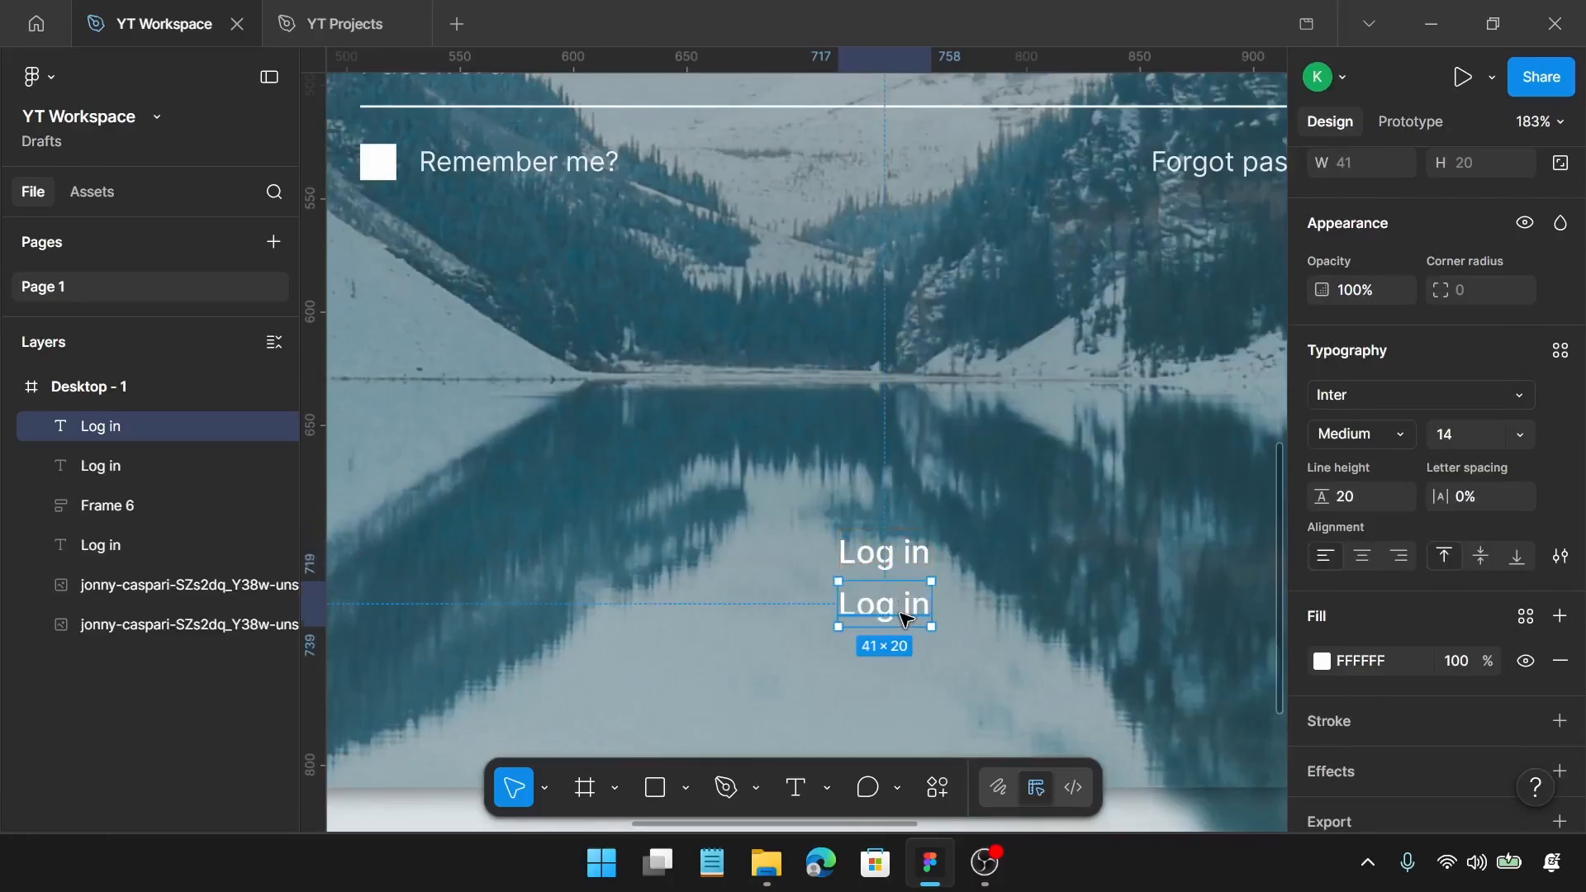
double_click(906, 615)
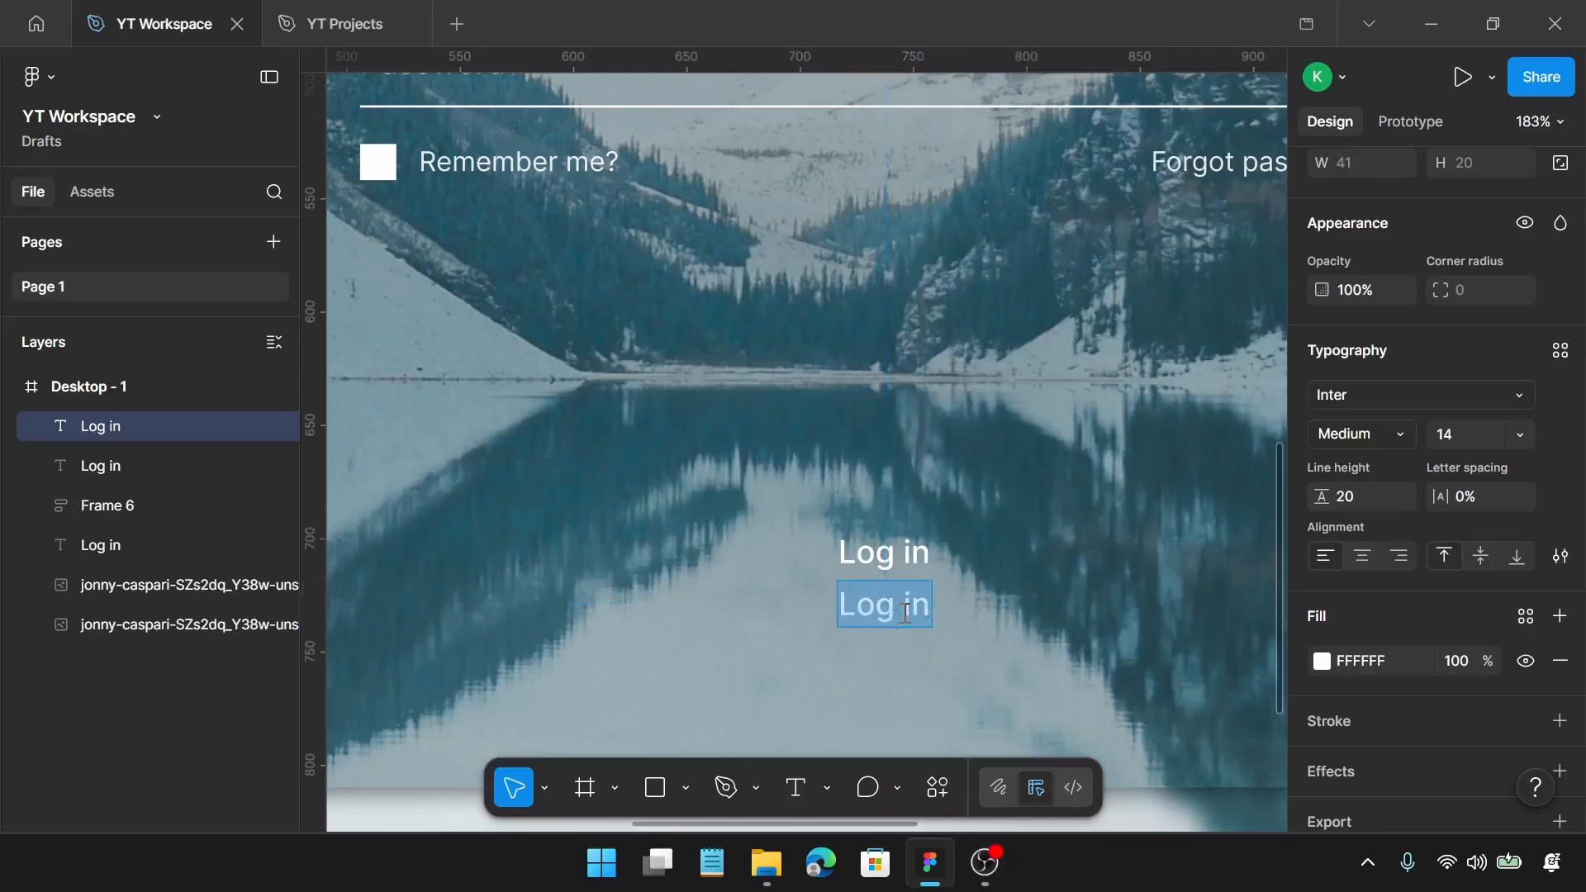
type("Sign")
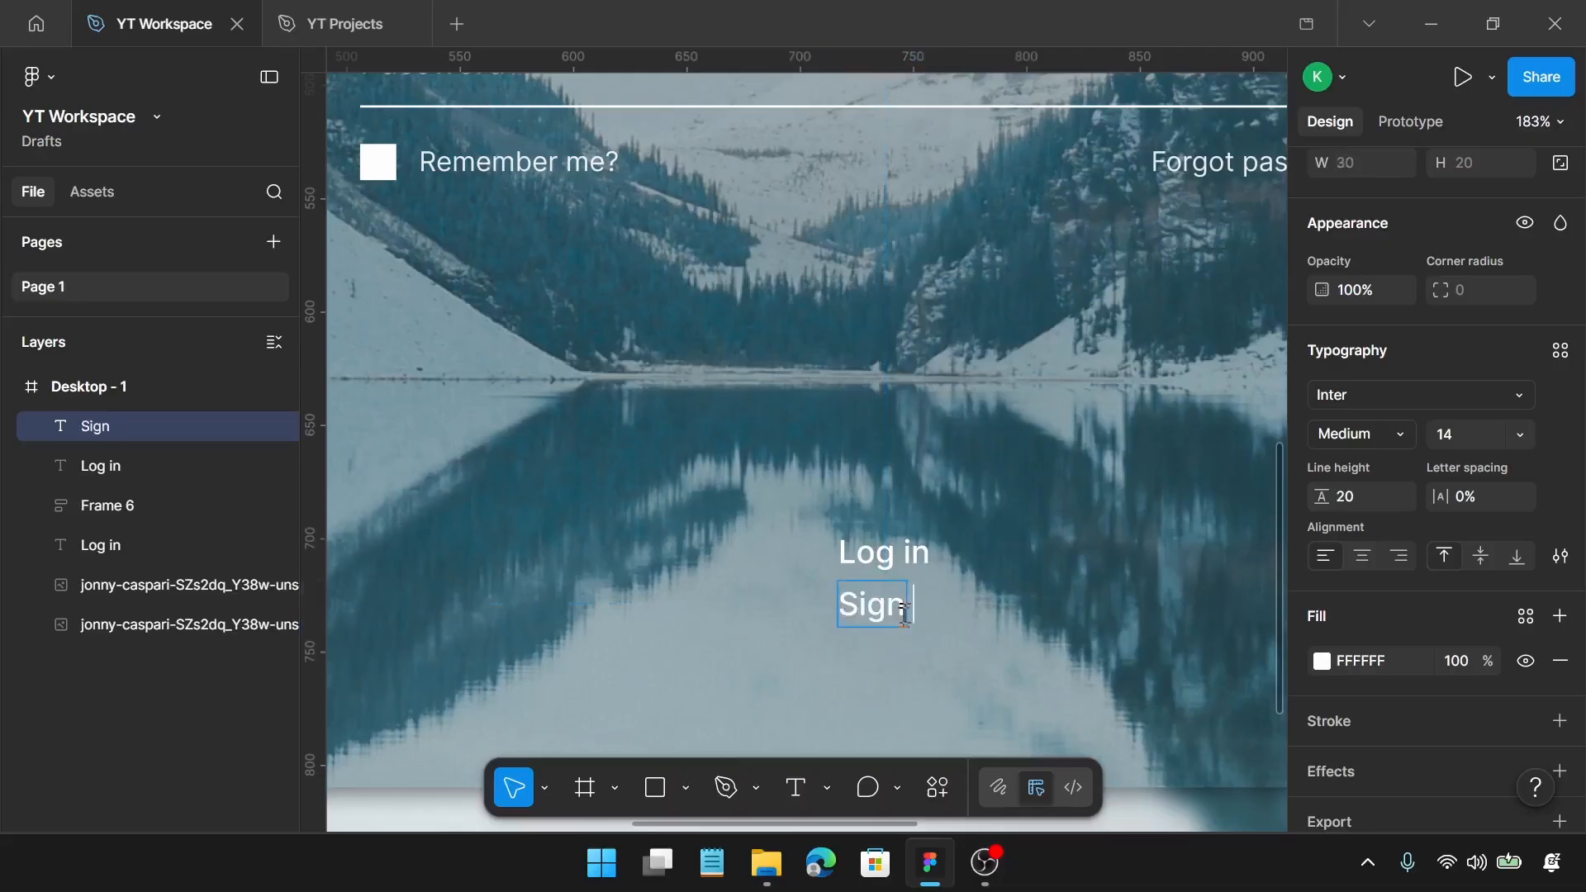
type(" in")
key("Escape")
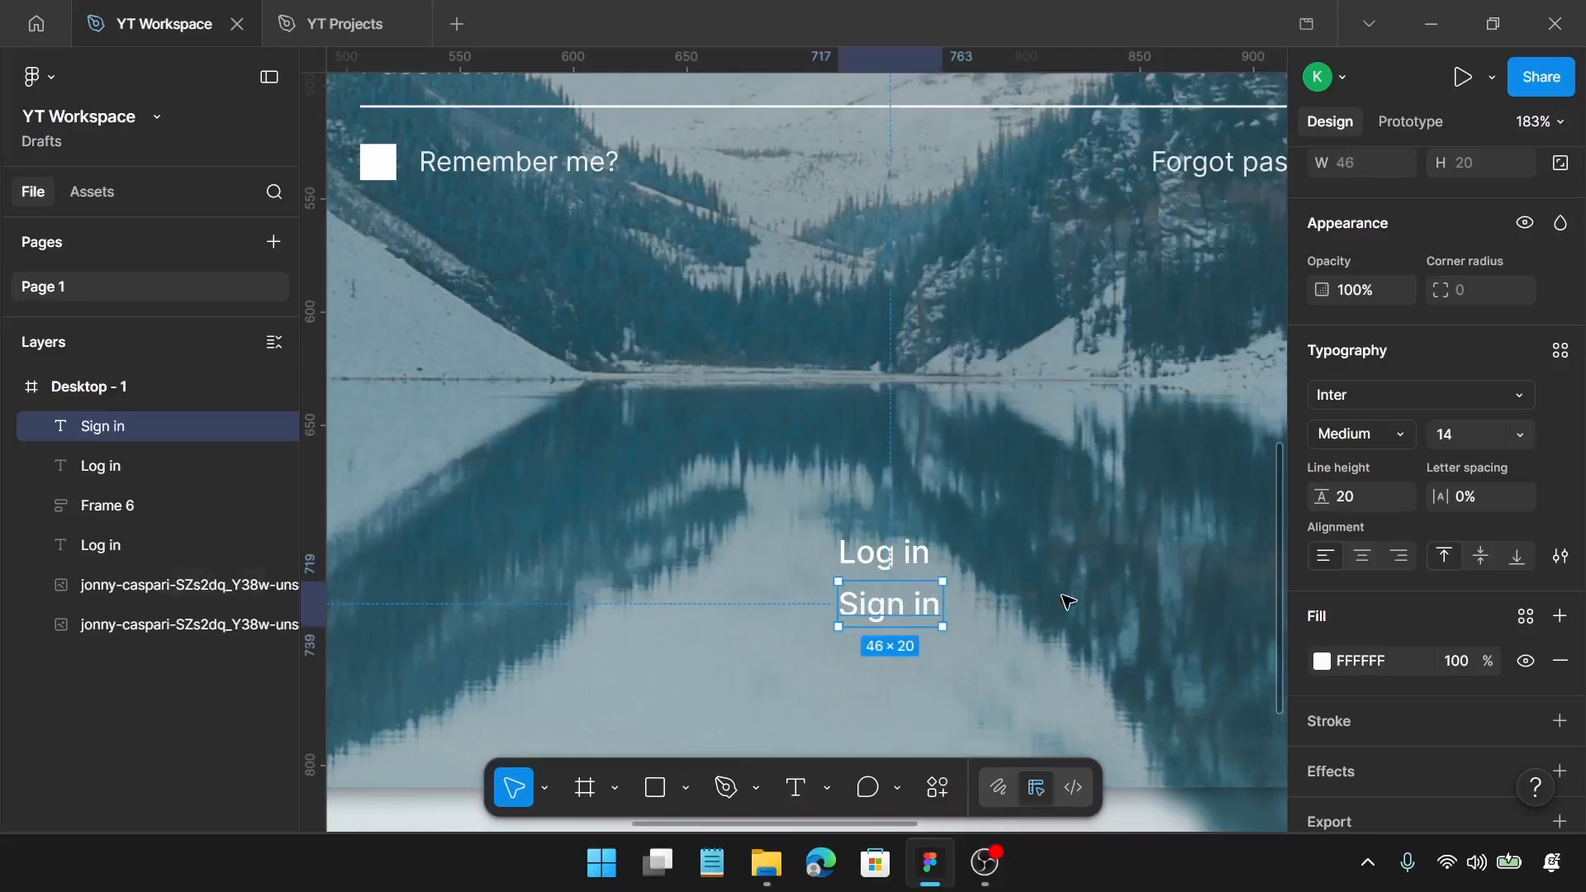
Step: Set the fill opacity of the "Sign in" text to 90%
left_click(1457, 663)
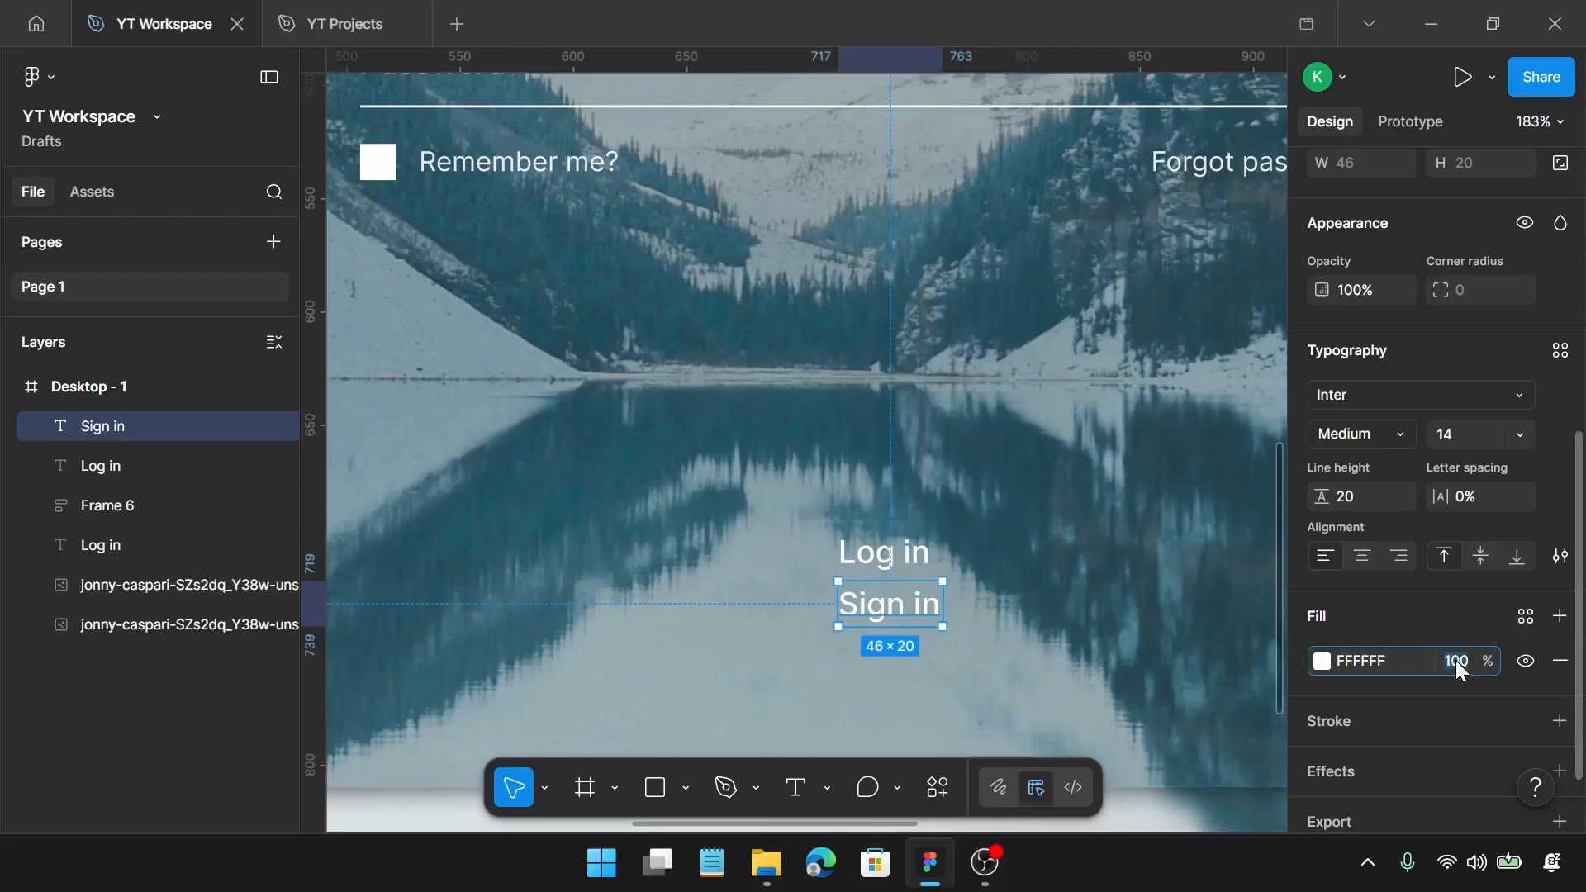
type("90")
key("Return")
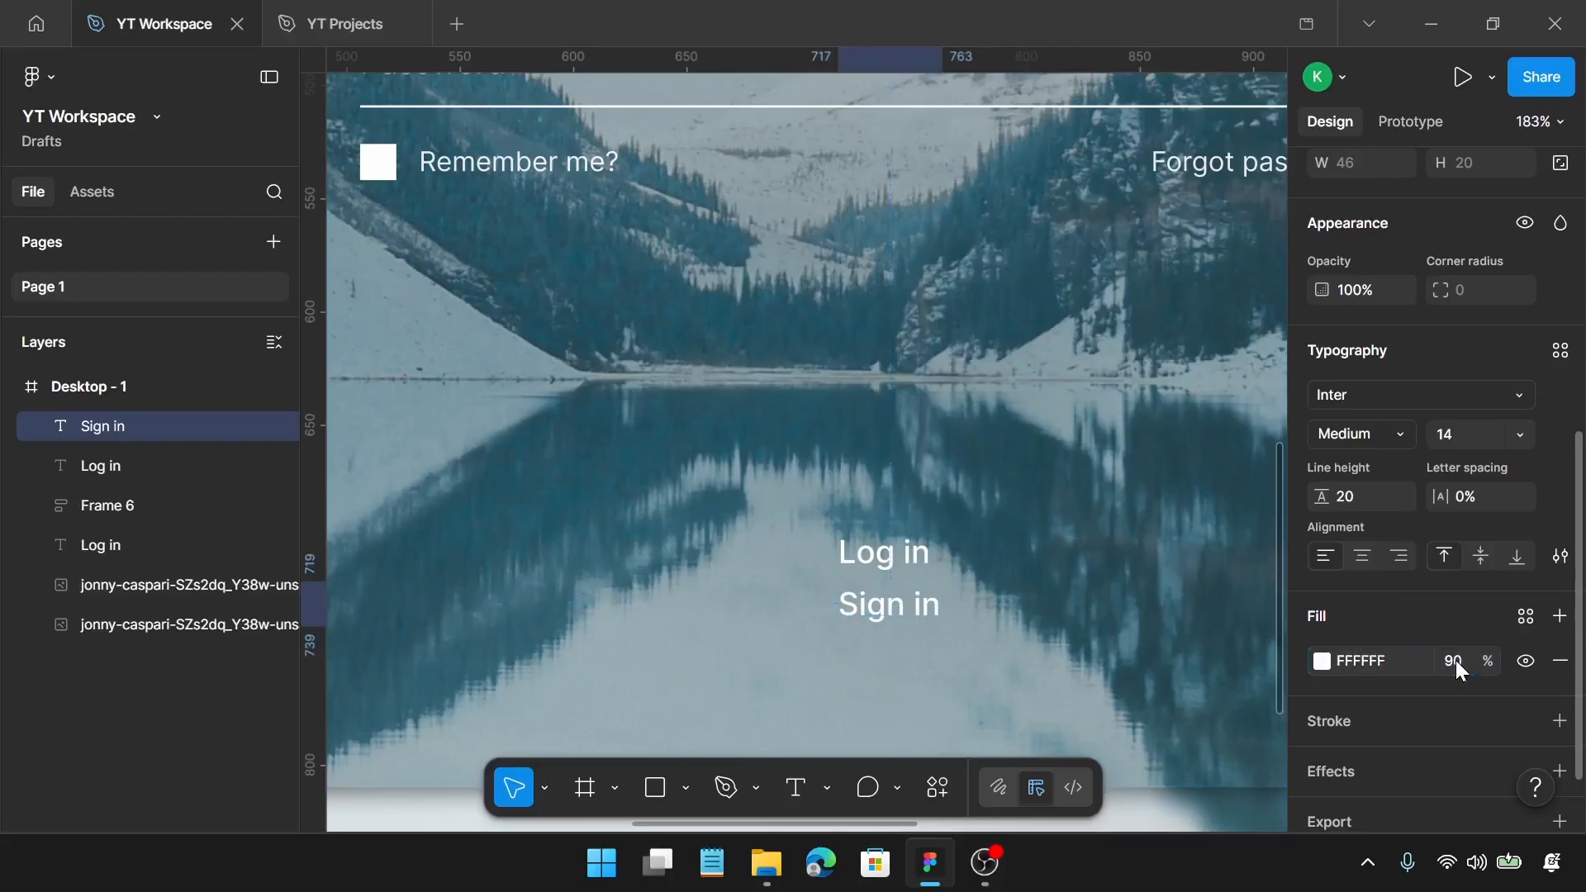
Step: Wrap the lower "Log in" text in an auto layout frame with 50 horizontal and 4 vertical padding, and centre it above "Sign in"
left_click(917, 552)
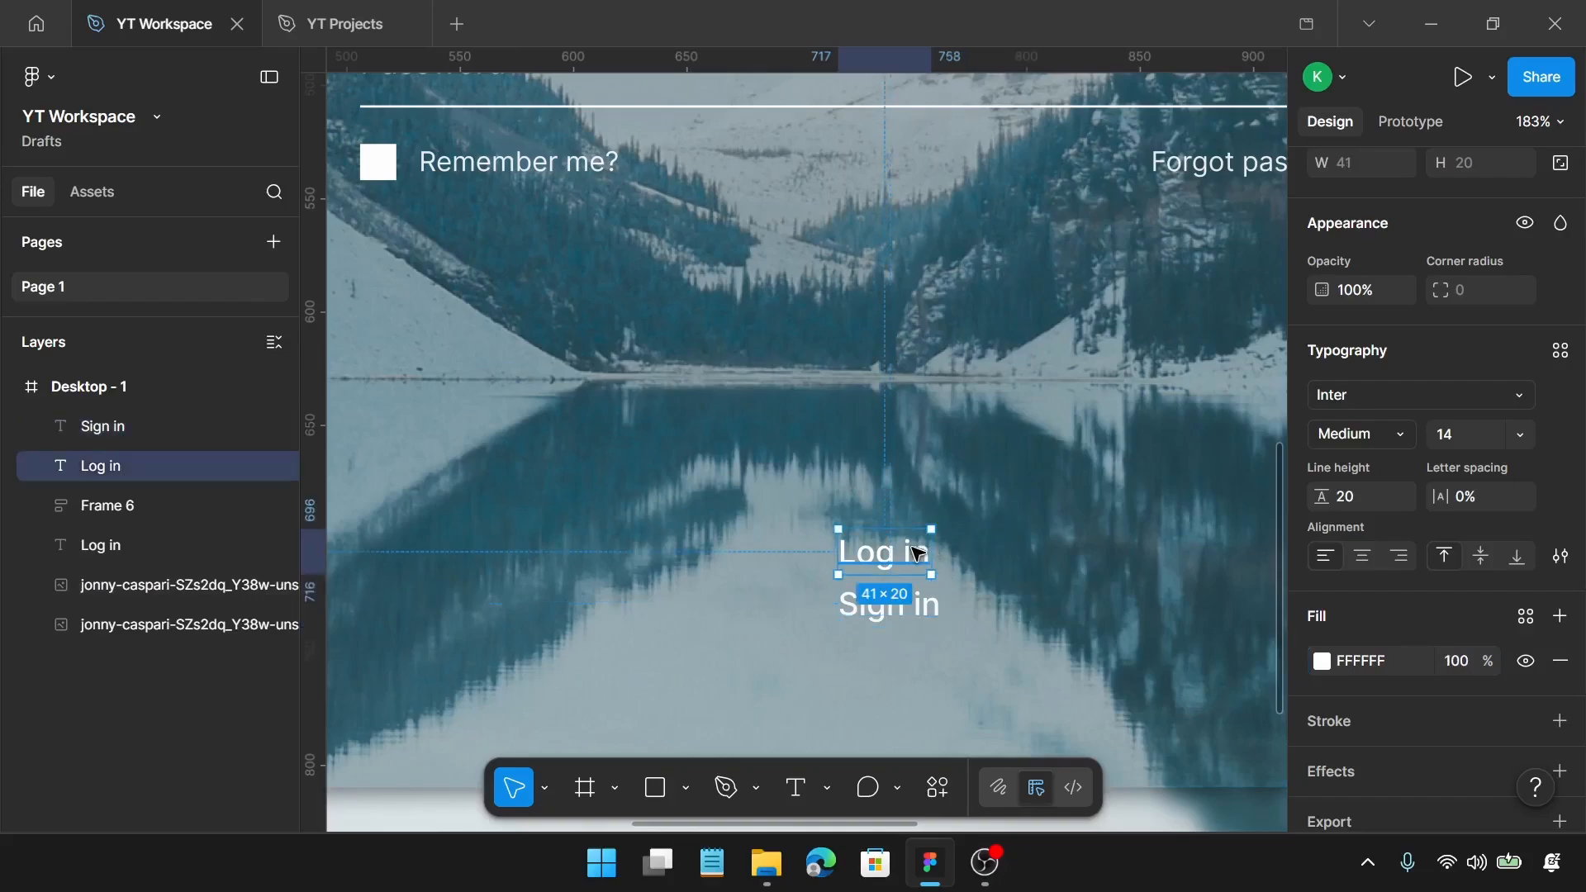
key("shift+a")
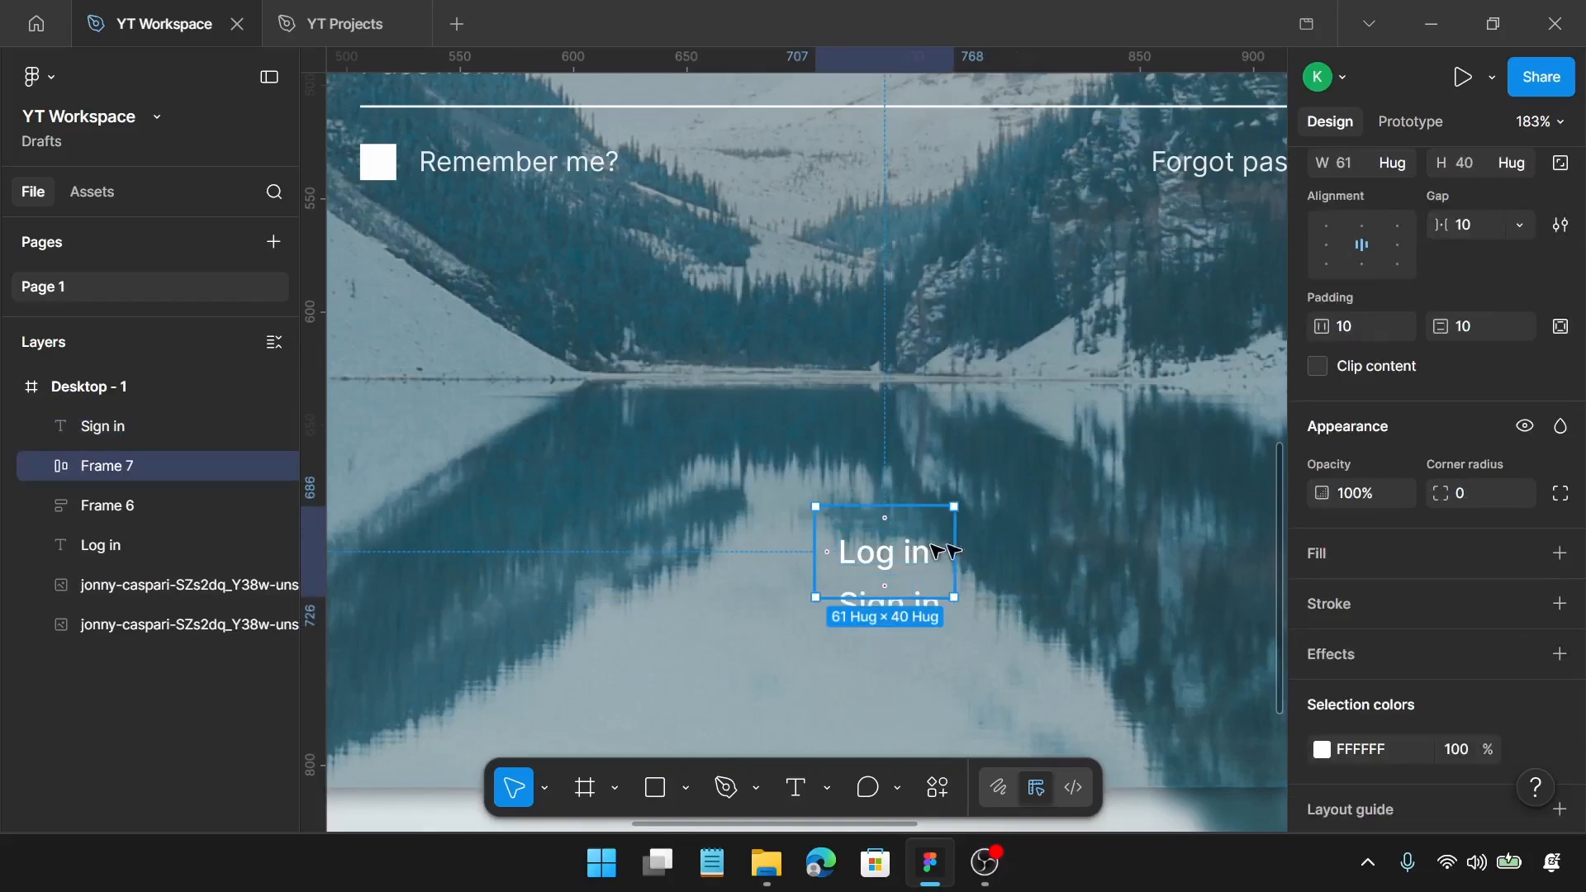
left_click(1356, 326)
type("50")
key("Return")
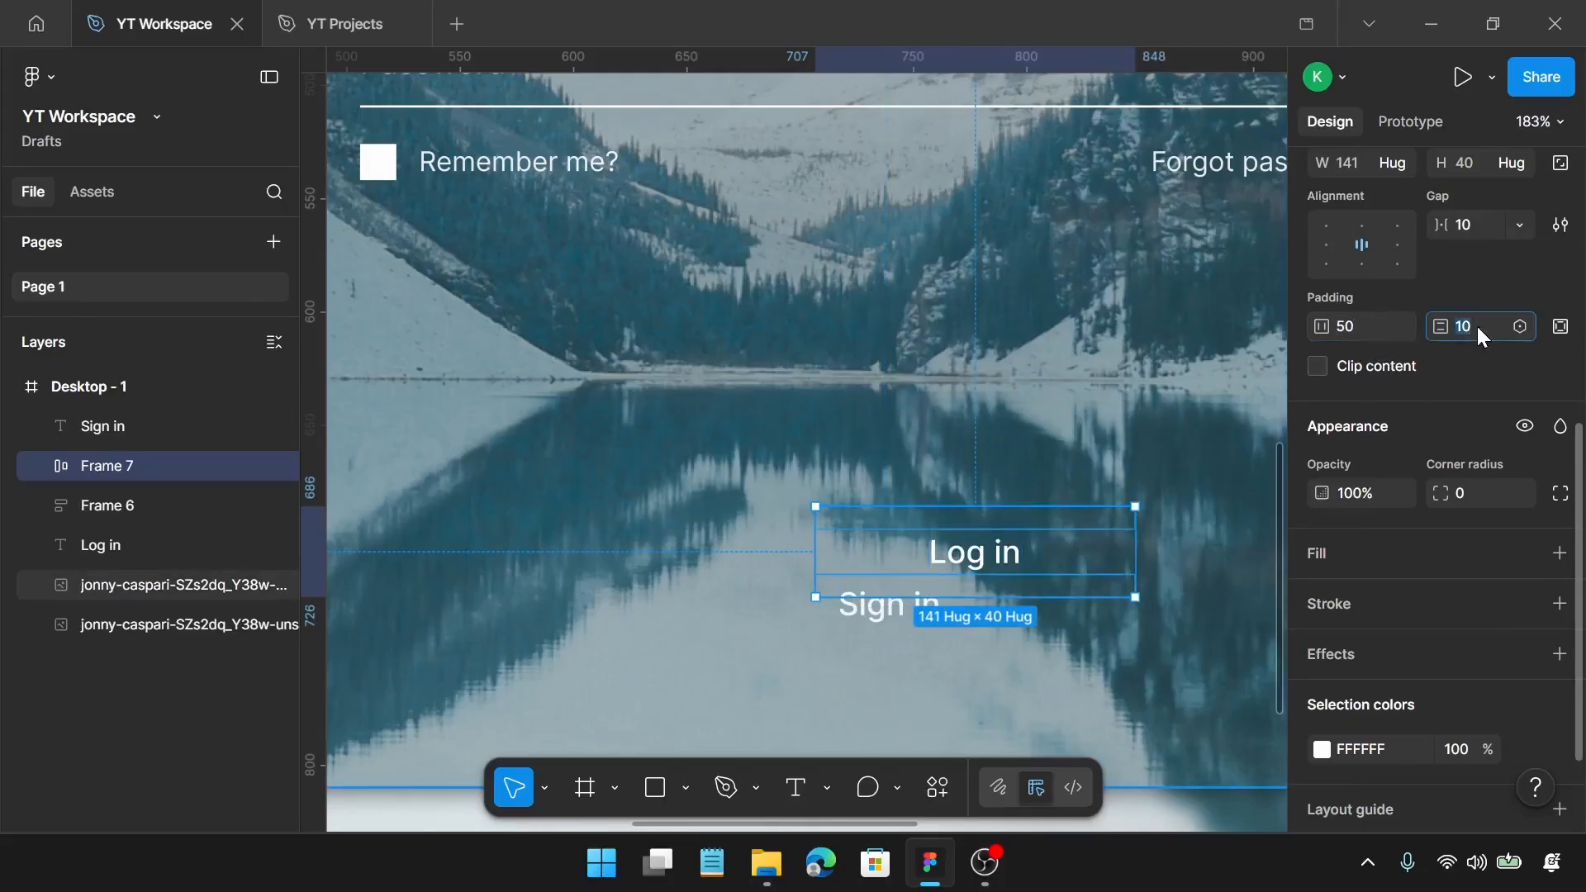
type("4")
key("Return")
left_click_drag(972, 552, 886, 556)
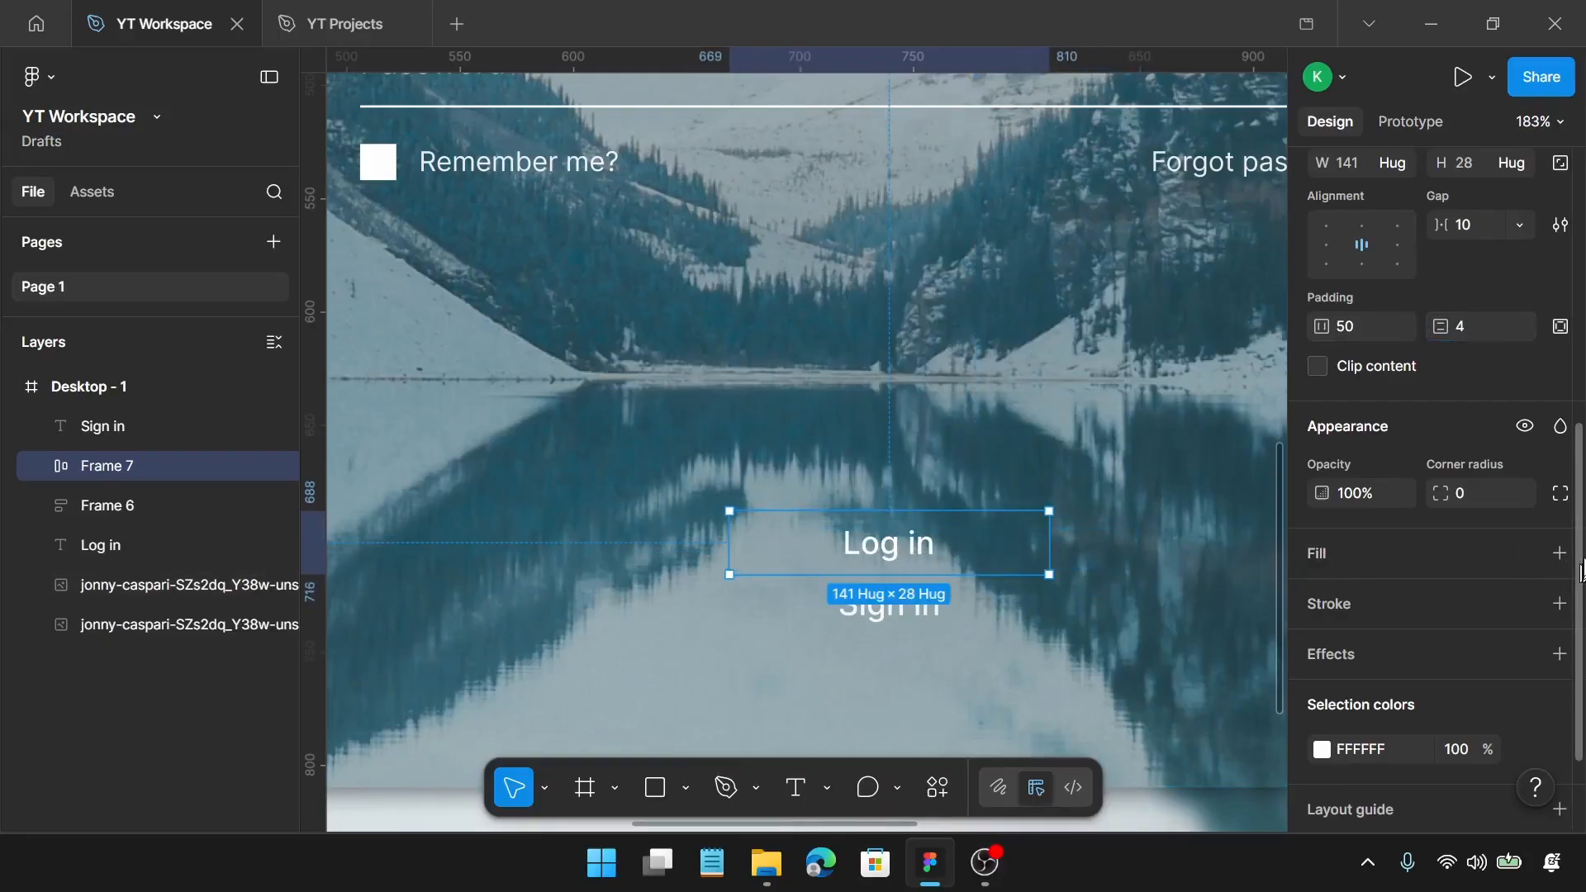
Step: Give the "Log in" button frame a white FFFFFF fill at 90% opacity
scroll(1574, 559, "up", 1)
scroll(1573, 559, "down", 1)
left_click(1559, 558)
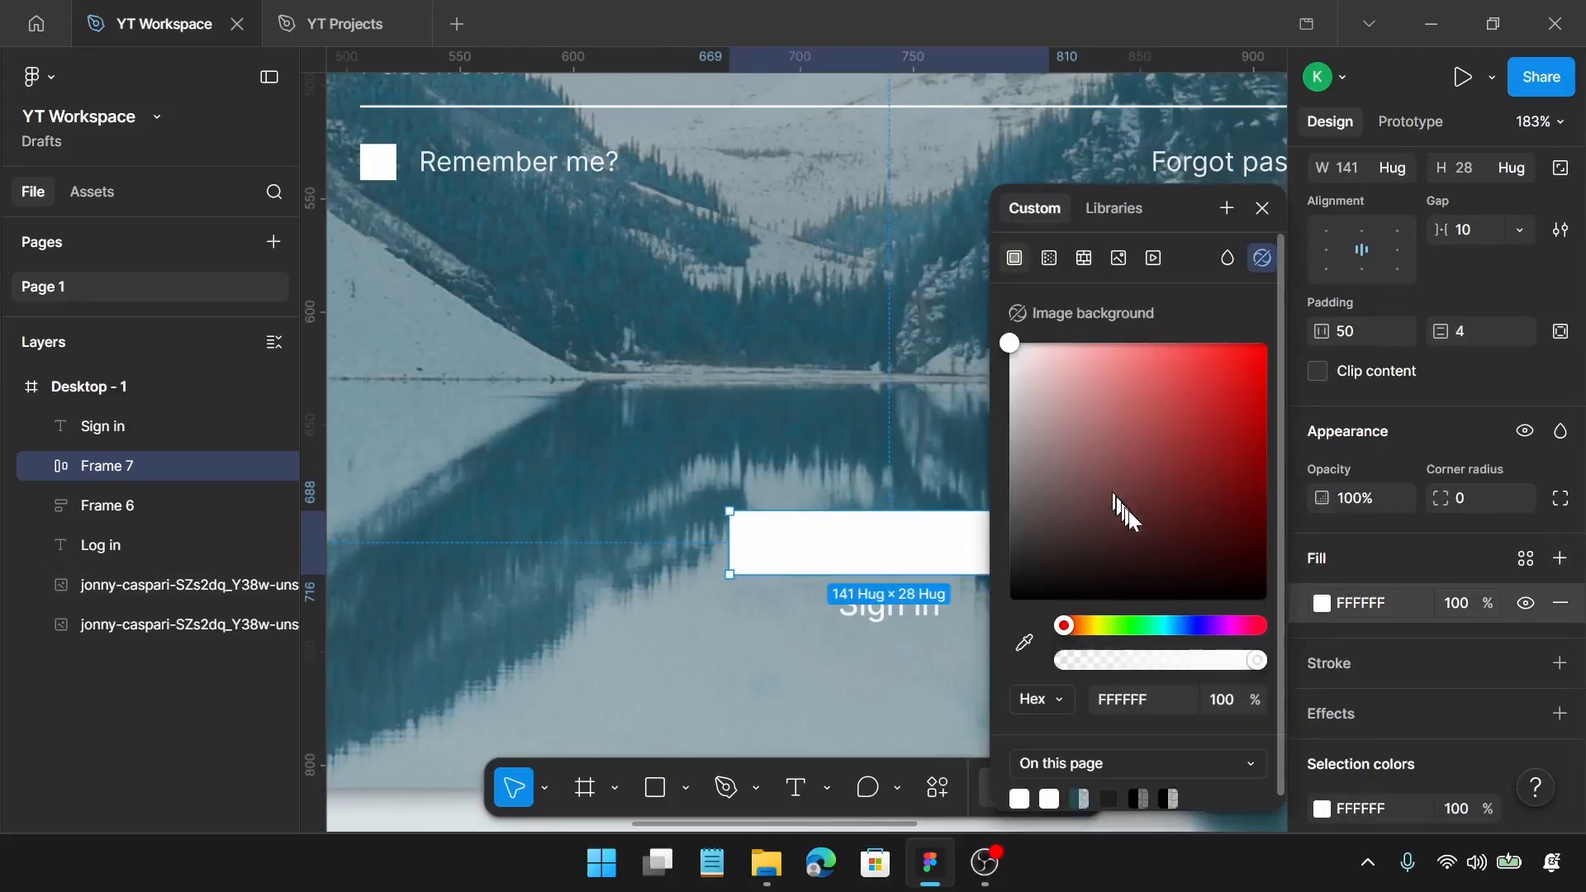
left_click(1475, 608)
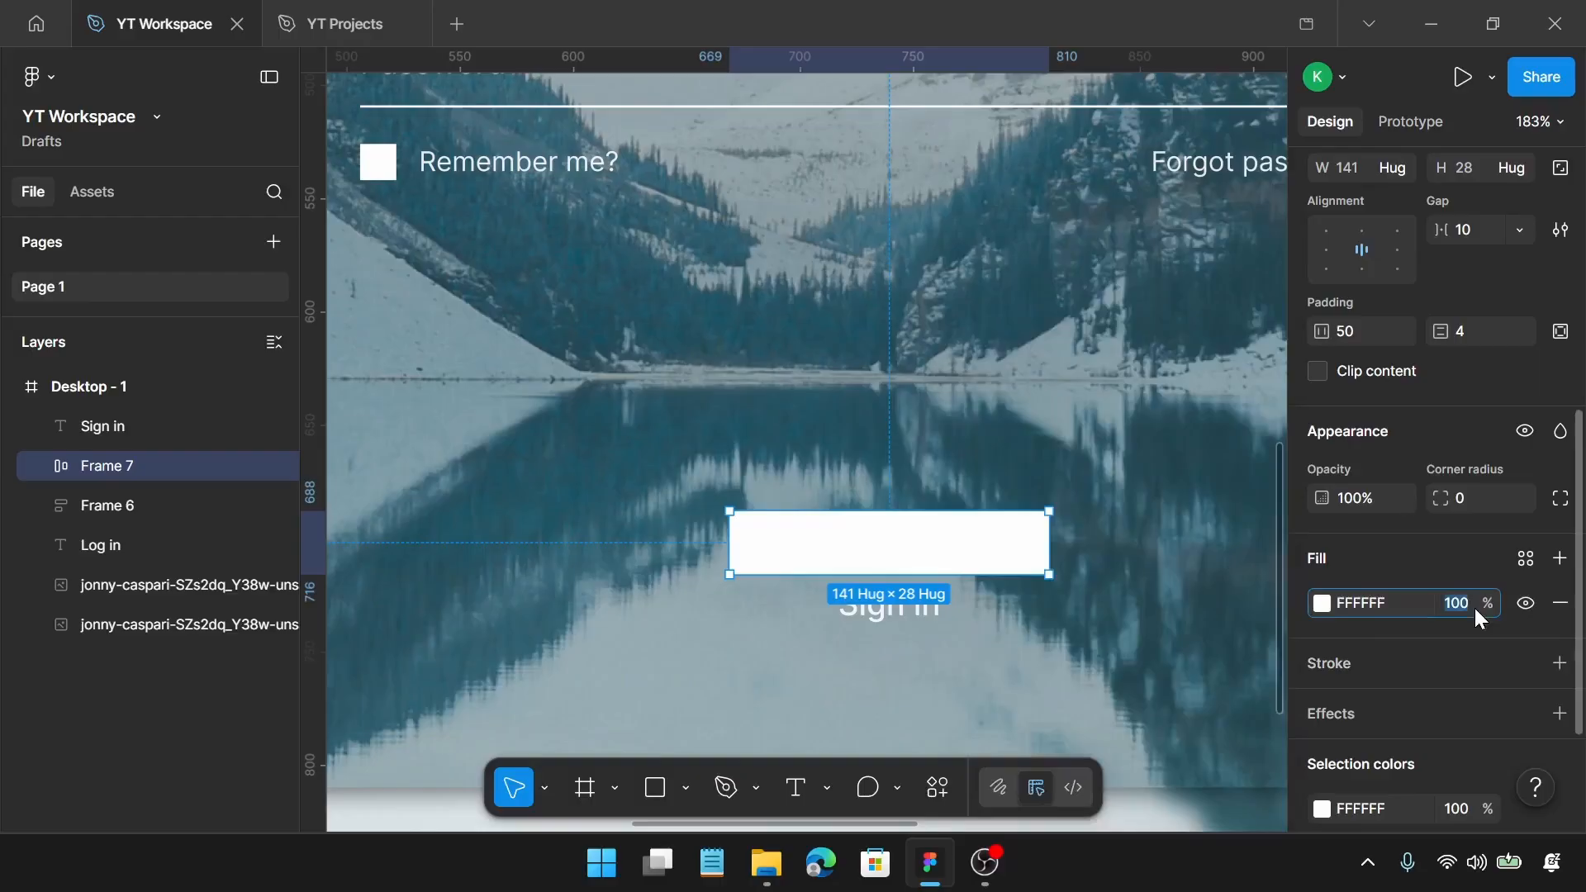
type("90")
key("Return")
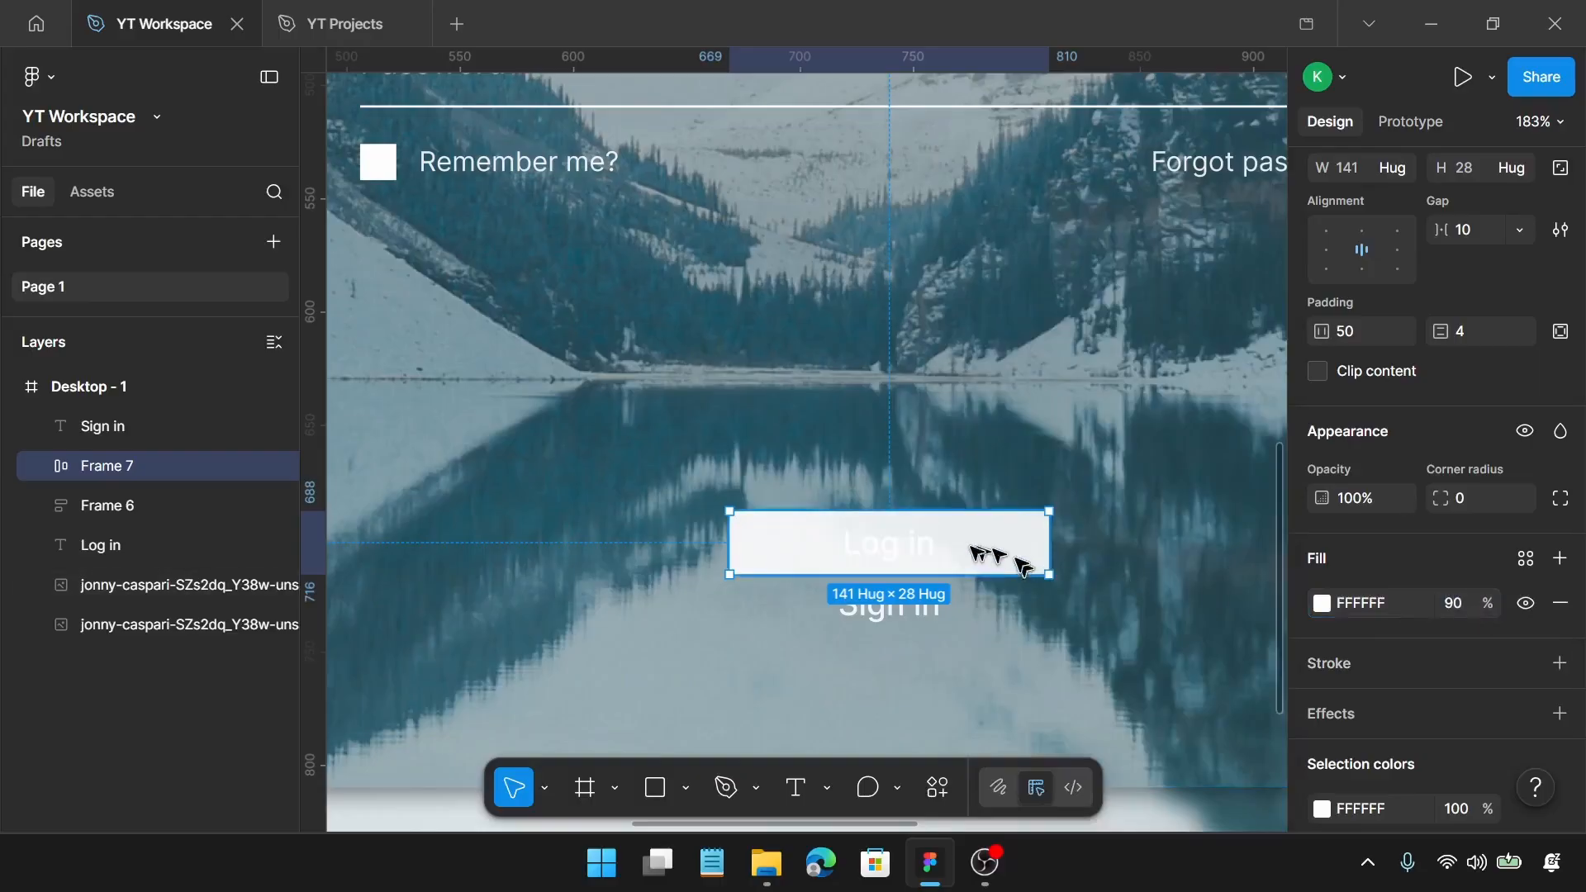
Step: Change the fill colour of the "Log in" button text to black, 000000
left_click(909, 548)
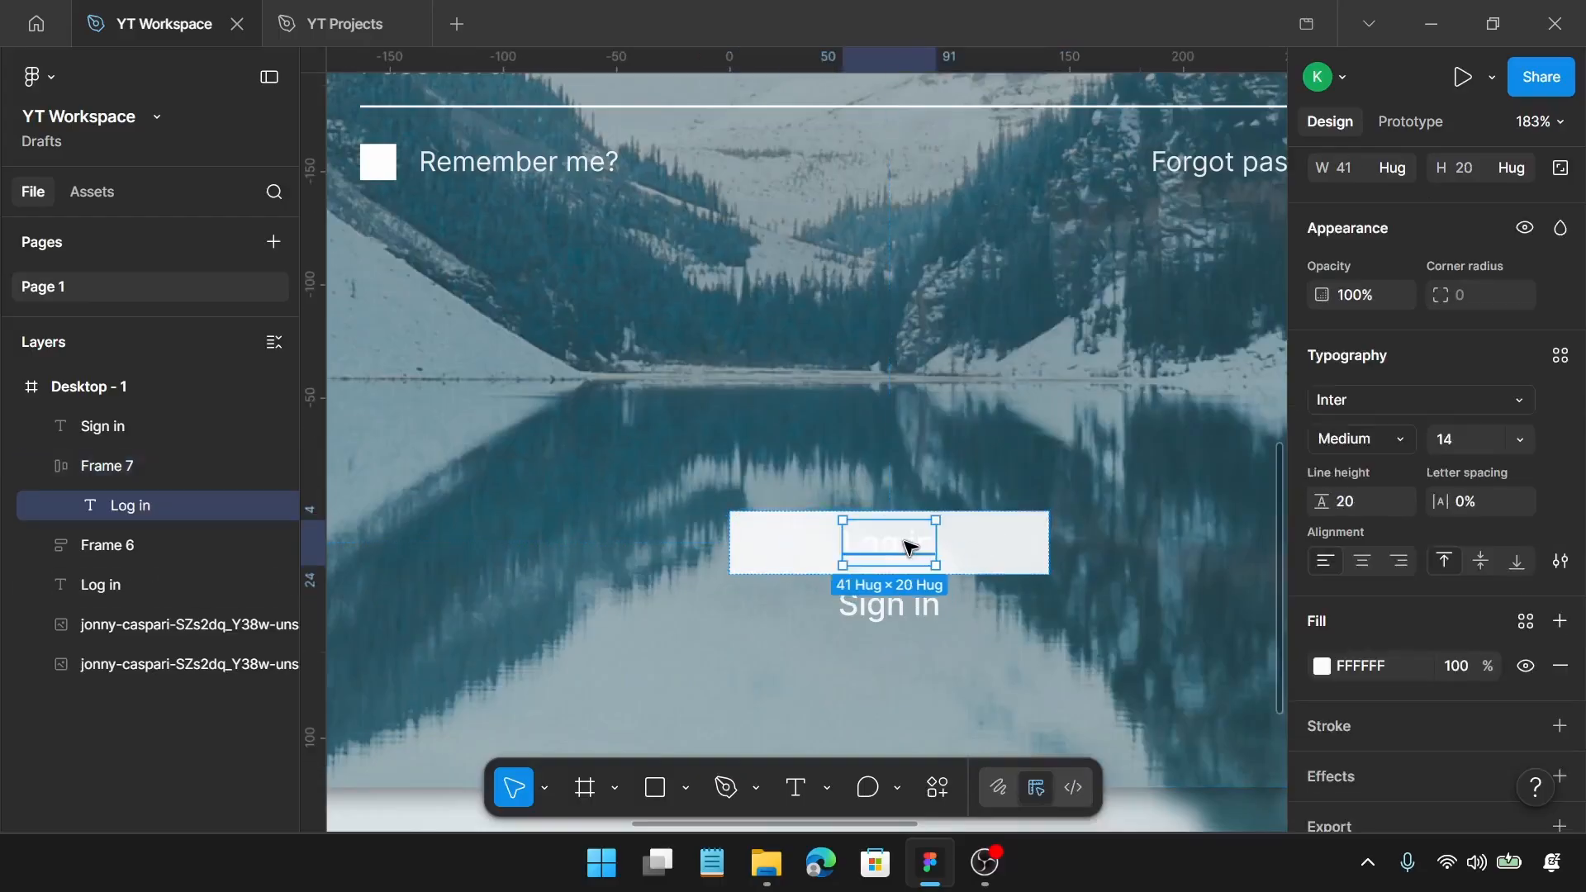
left_click(1325, 666)
left_click_drag(1162, 533, 940, 630)
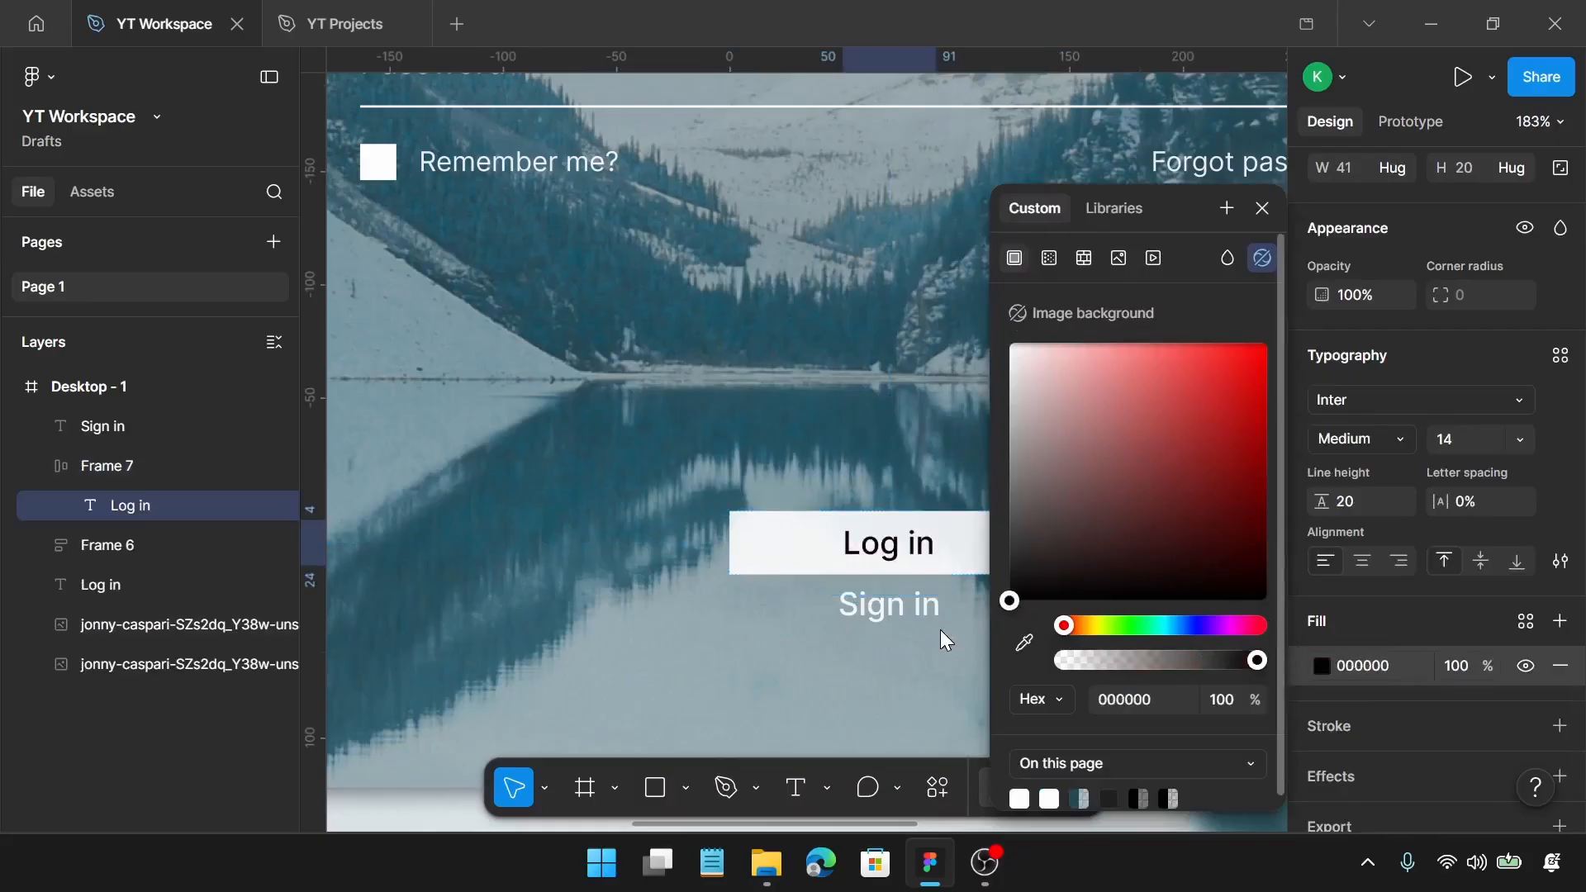
left_click(938, 649)
Step: Wrap the "Log in" button and the "Sign in" text in a vertical auto layout frame with a gap of 10
left_click(909, 611)
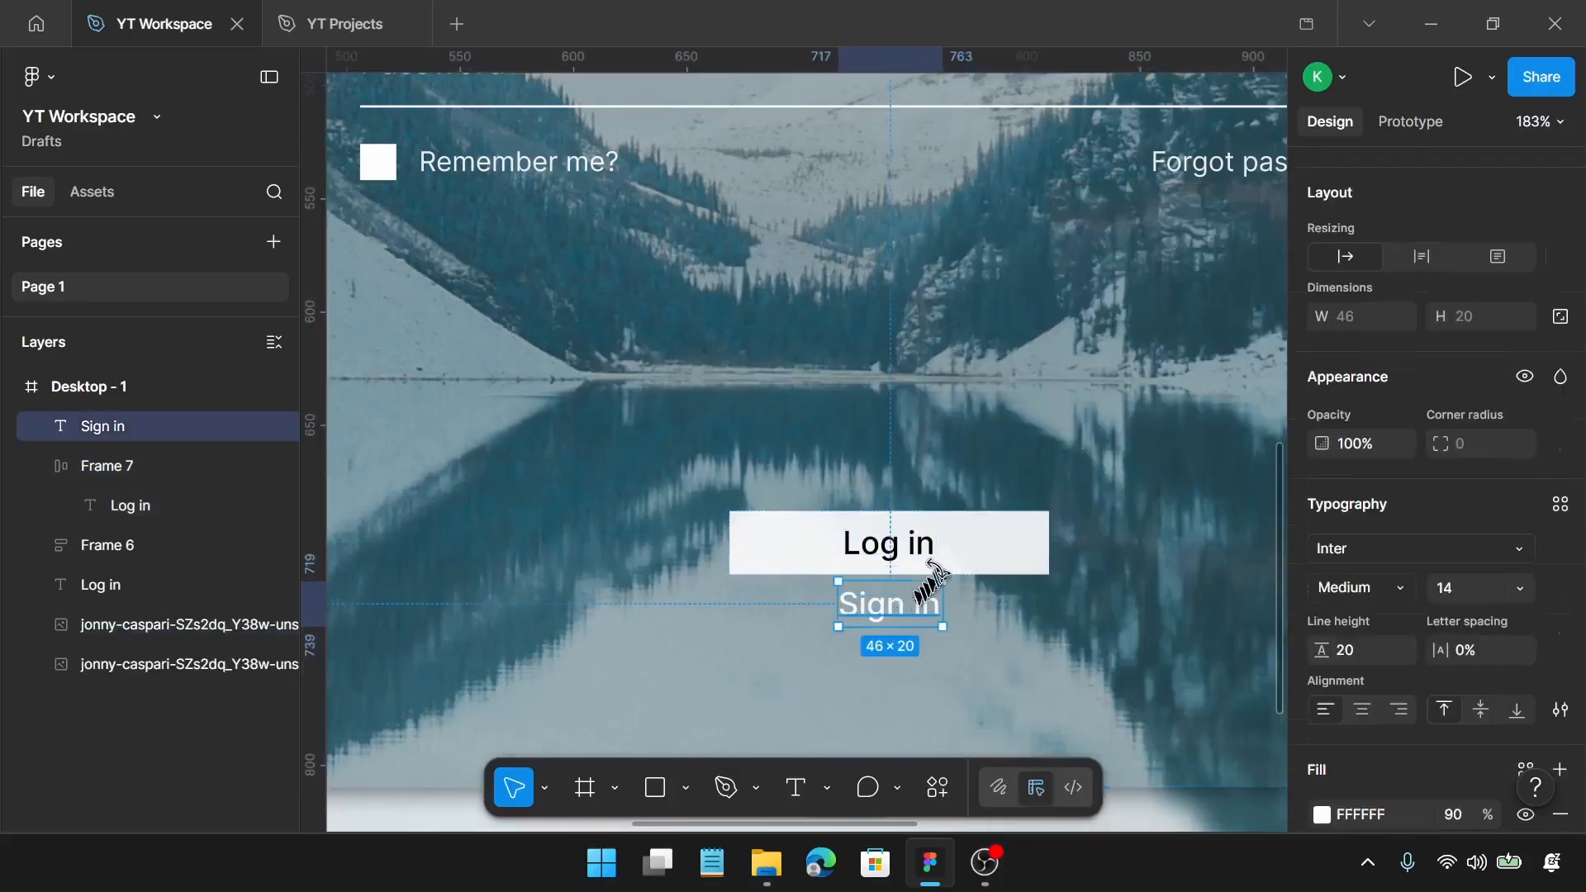
left_click(944, 558, "shift")
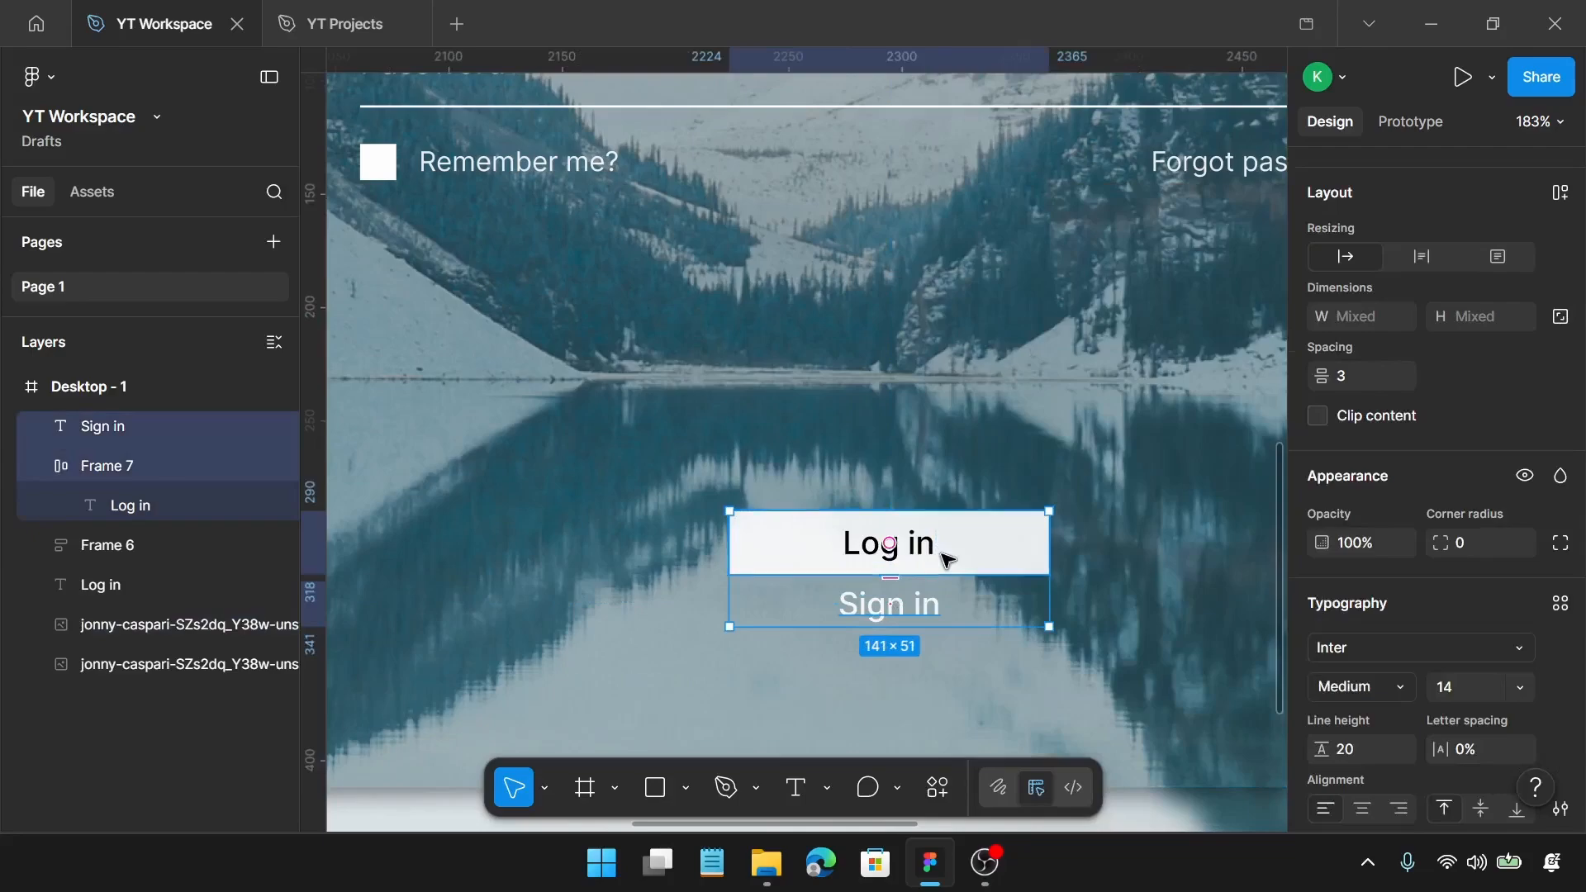
key("shift+a")
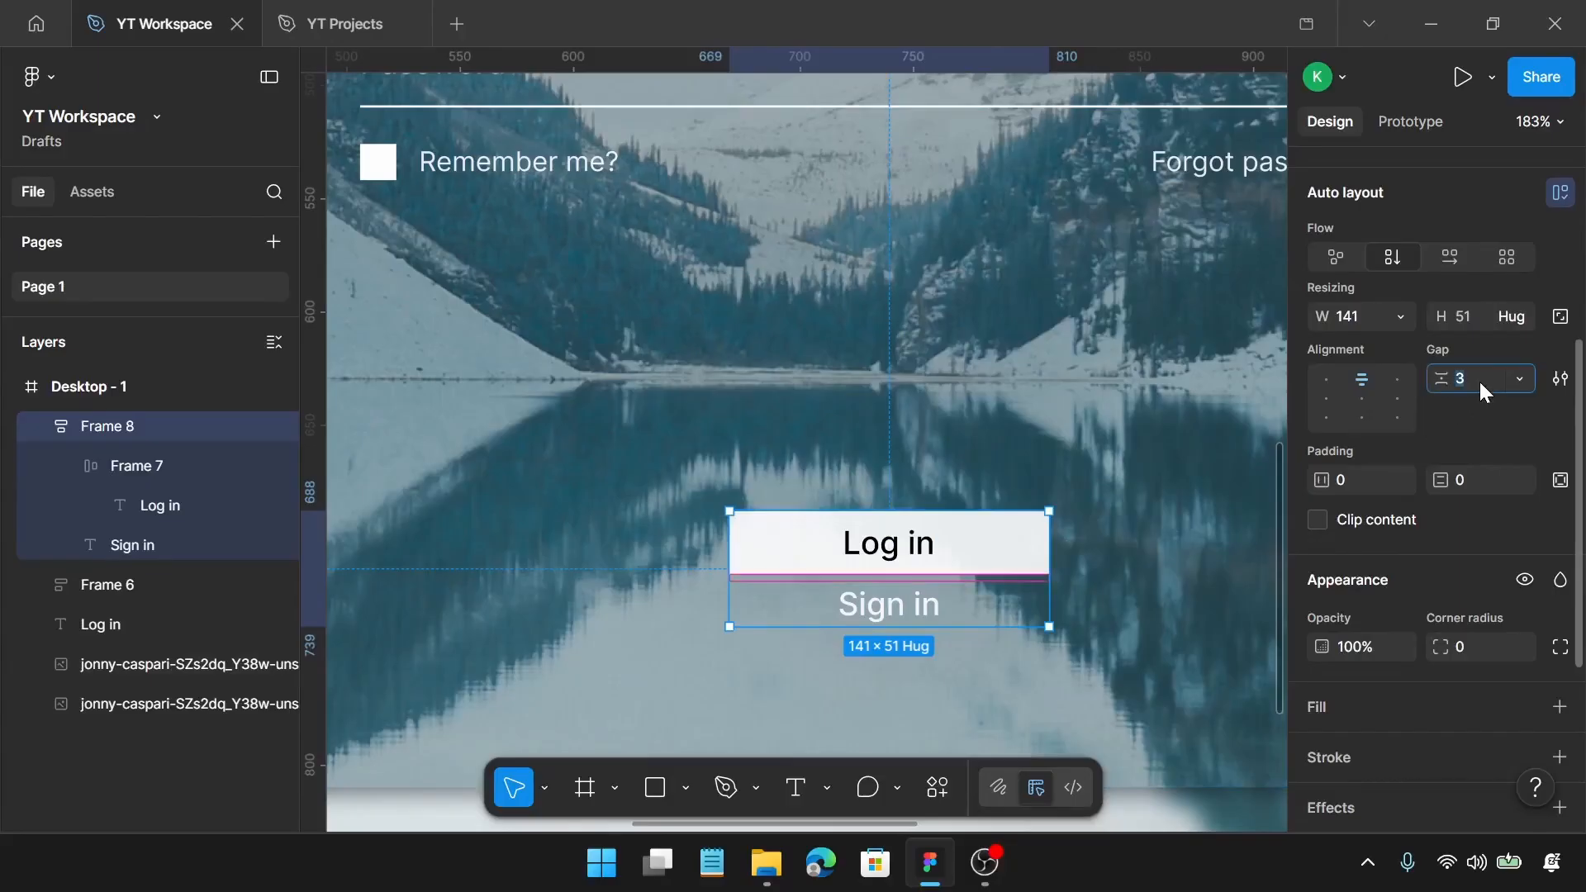
key("Return")
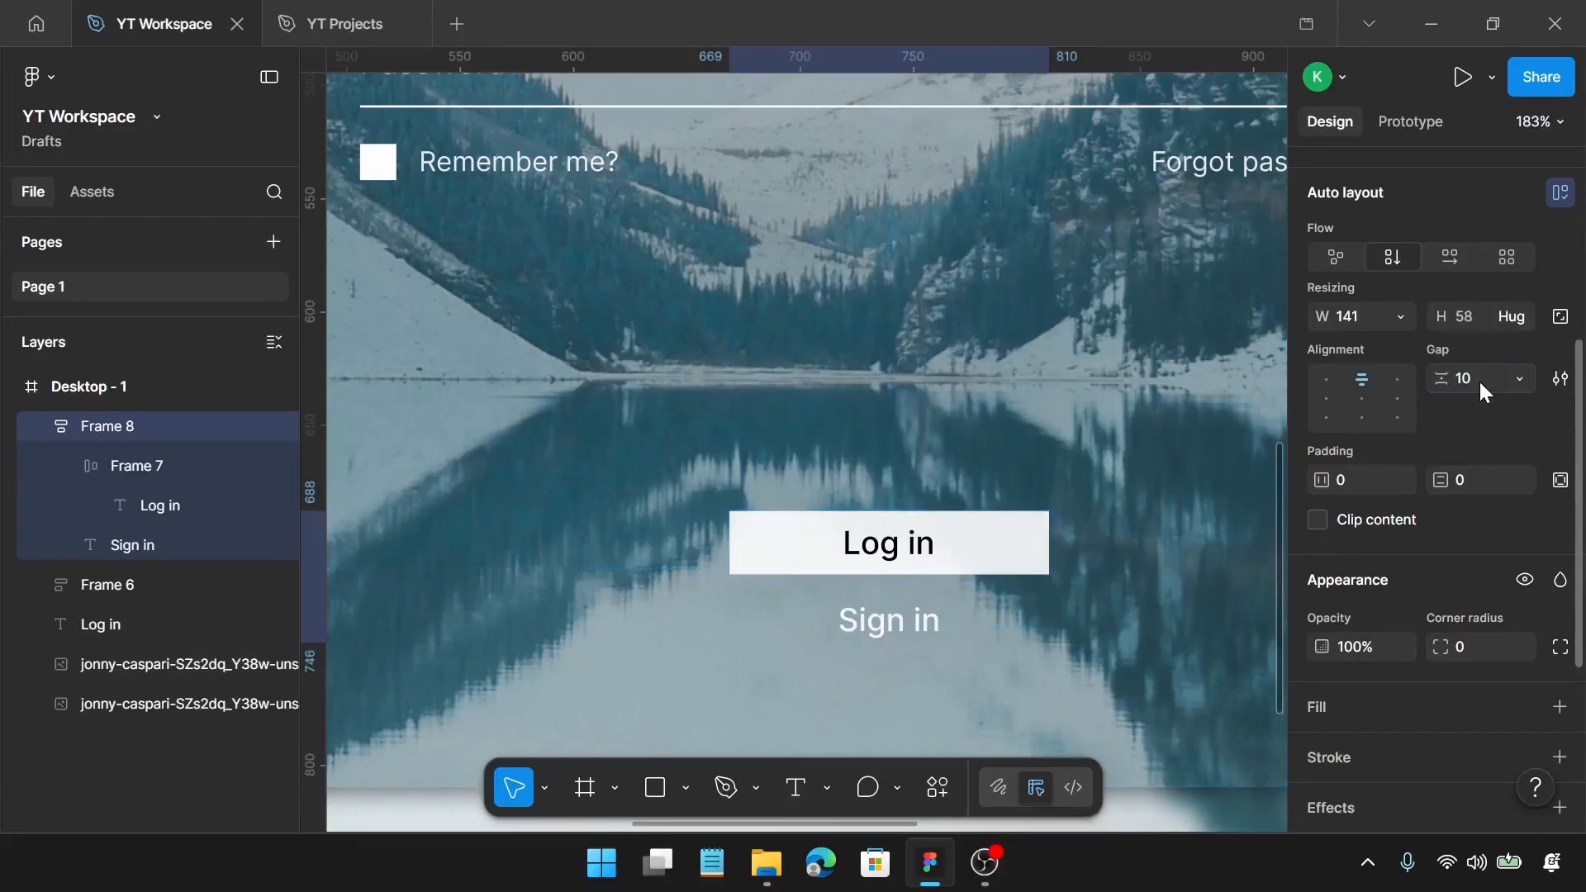
Step: Move the "Log in" and "Sign in" button group up below the fields, to about X 661 and Y 665
scroll(839, 666, "down", 1)
scroll(844, 677, "down", 4)
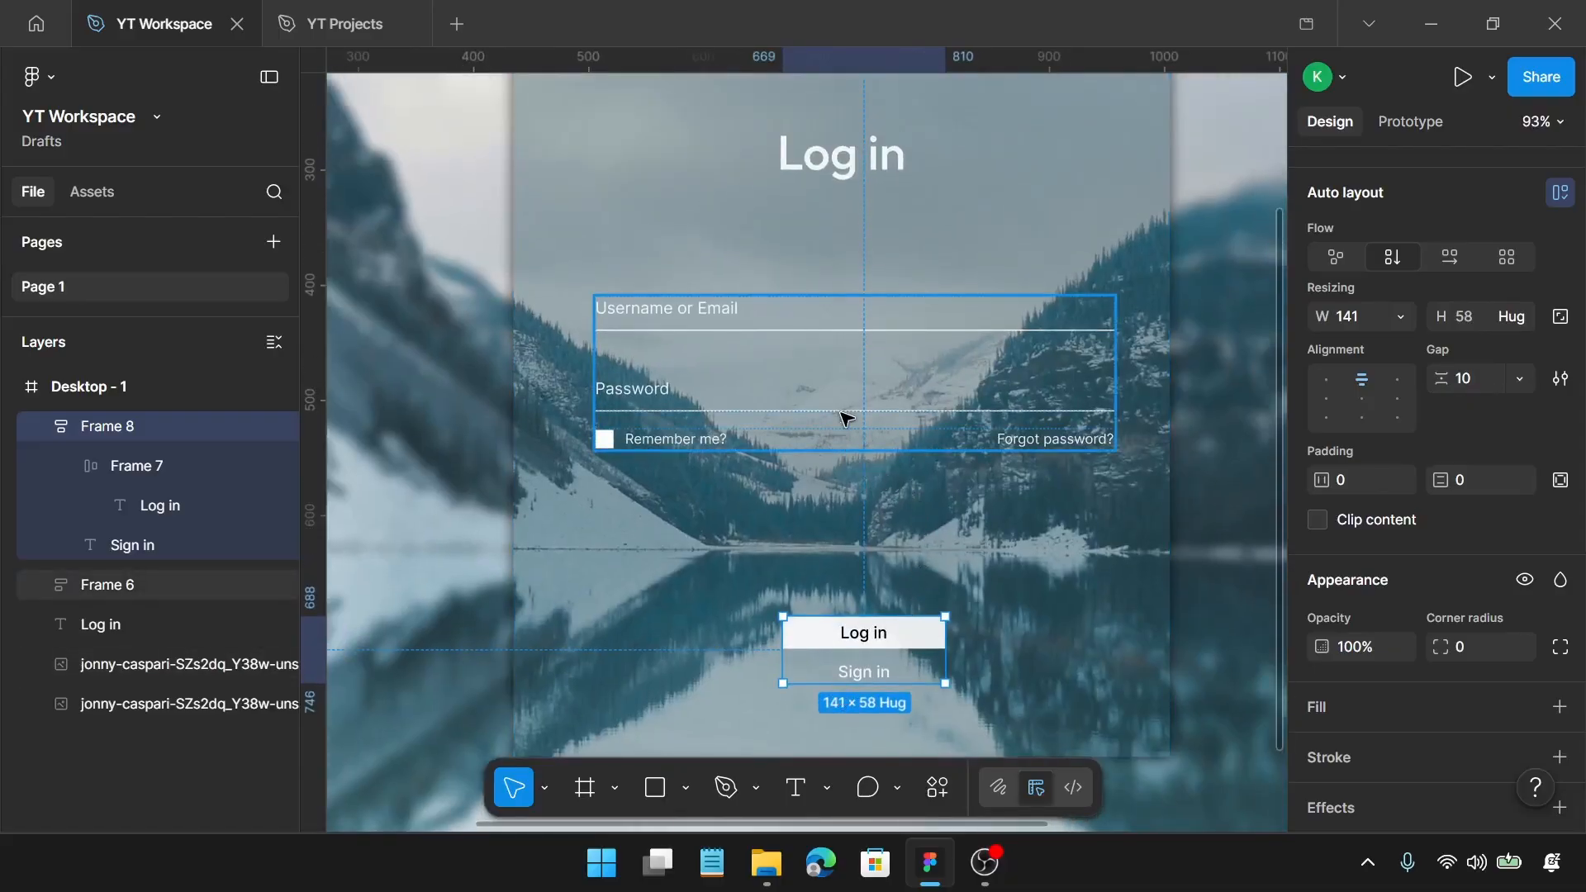
left_click(843, 418)
left_click(847, 626)
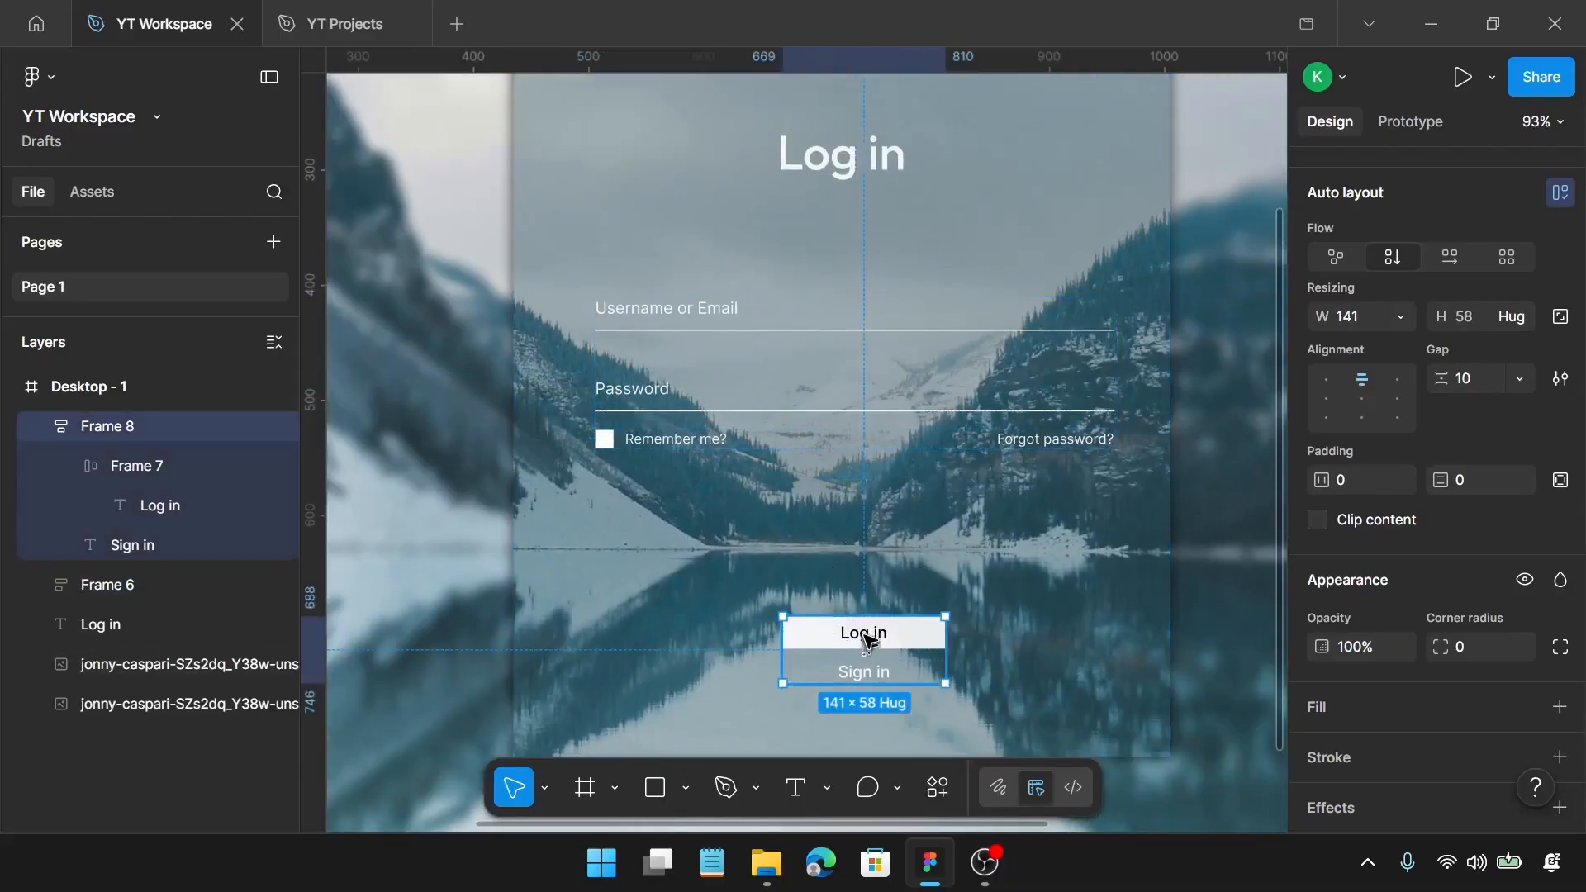
left_click_drag(863, 637, 856, 611)
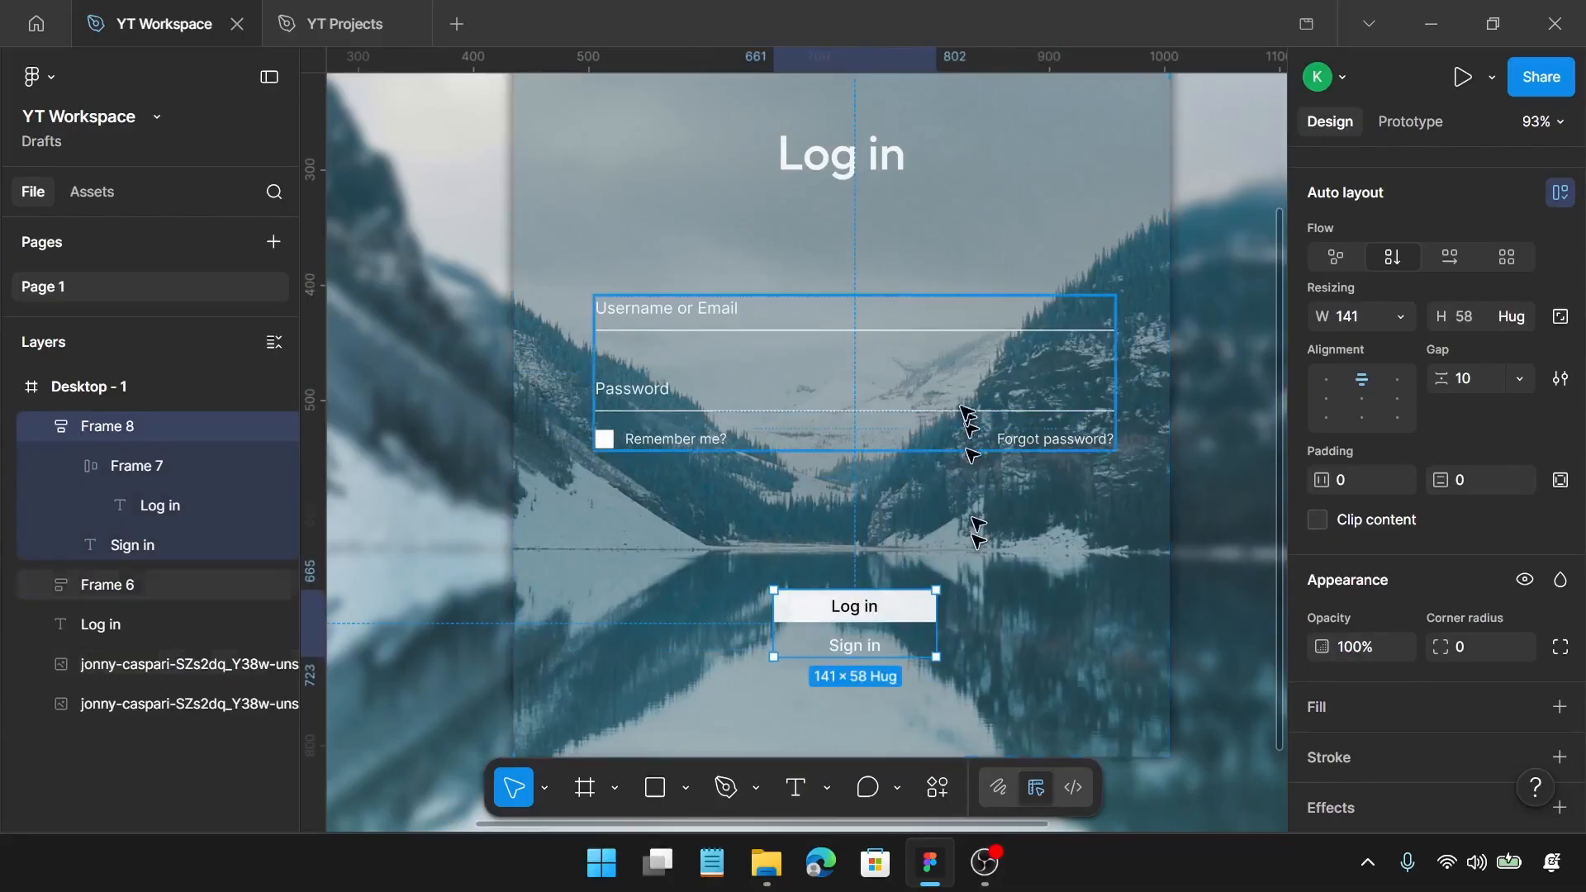
Step: Select the heading, the fields group and the button group, and align them on their horizontal centers
scroll(840, 207, "up", 1)
left_click(838, 209)
left_click(793, 413, "shift")
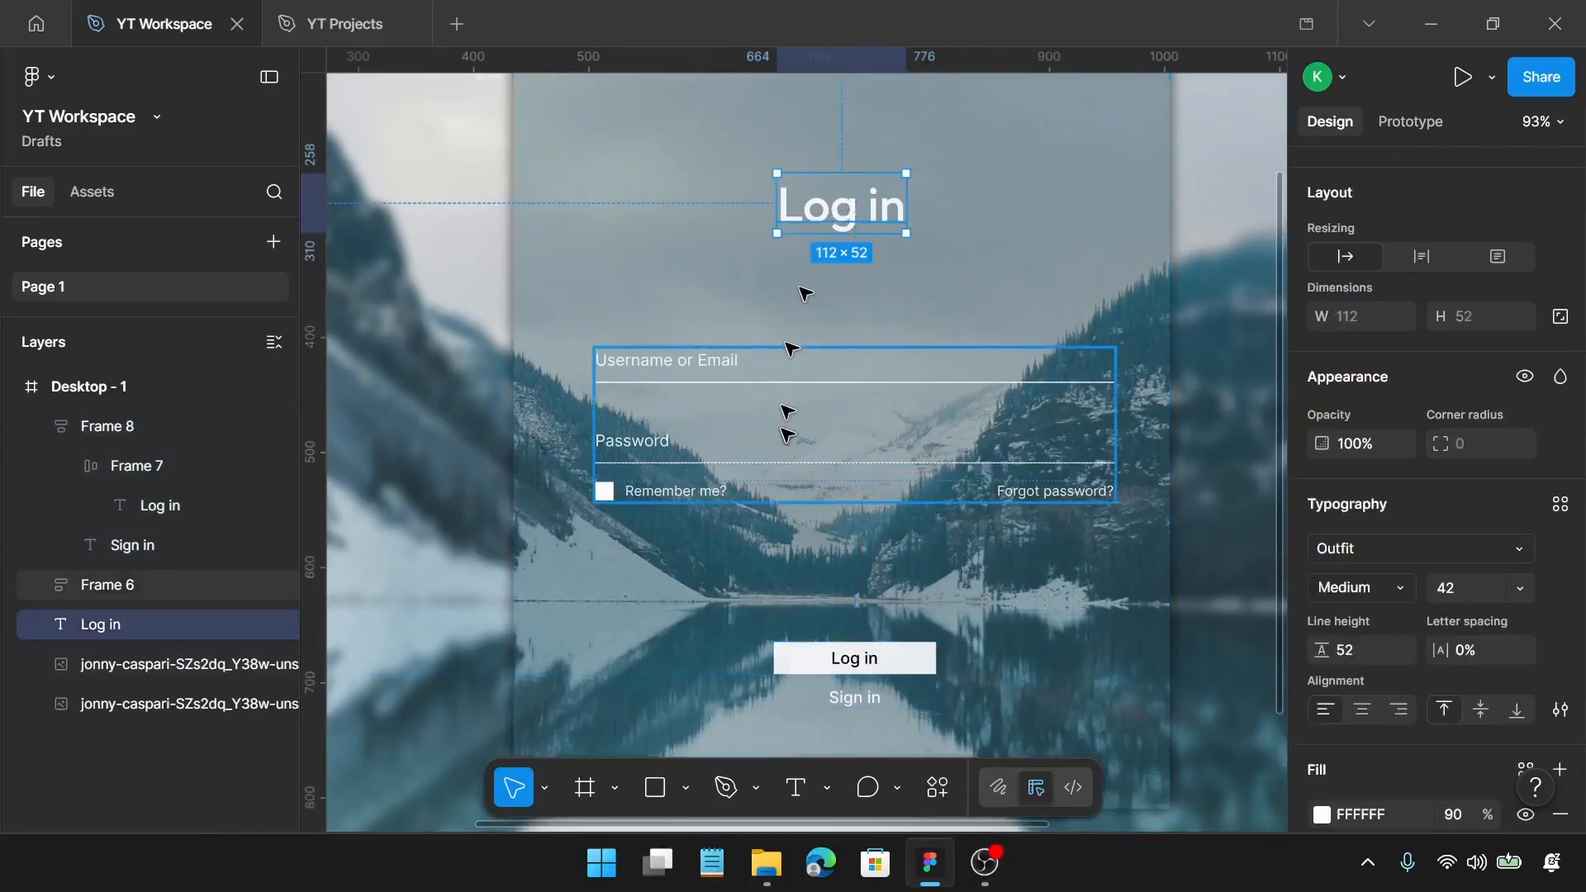
left_click(864, 658, "shift")
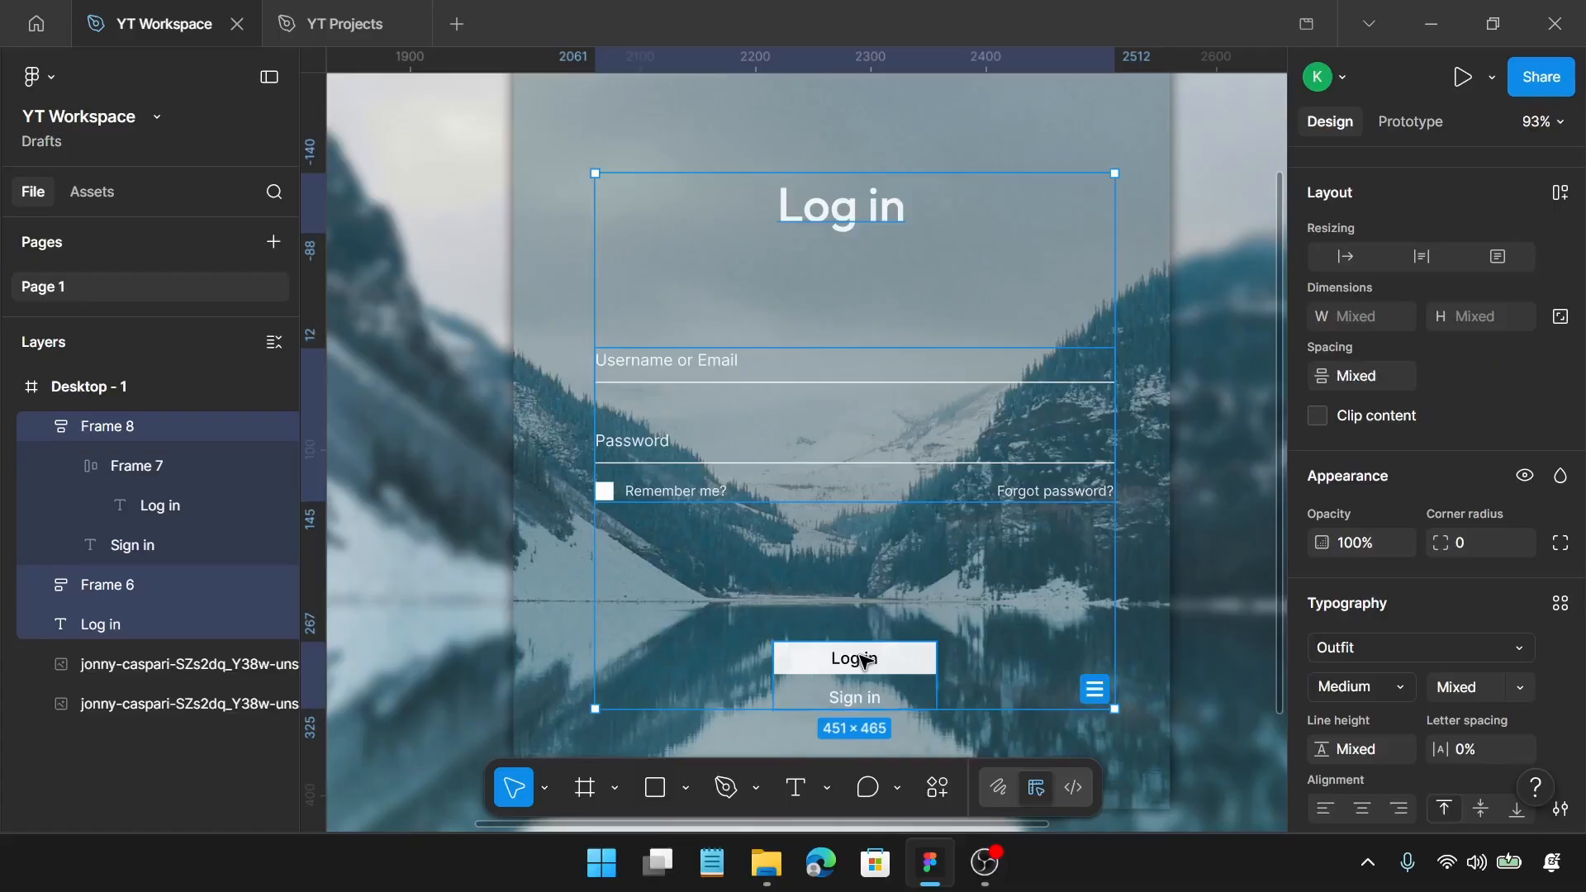
key("alt+h")
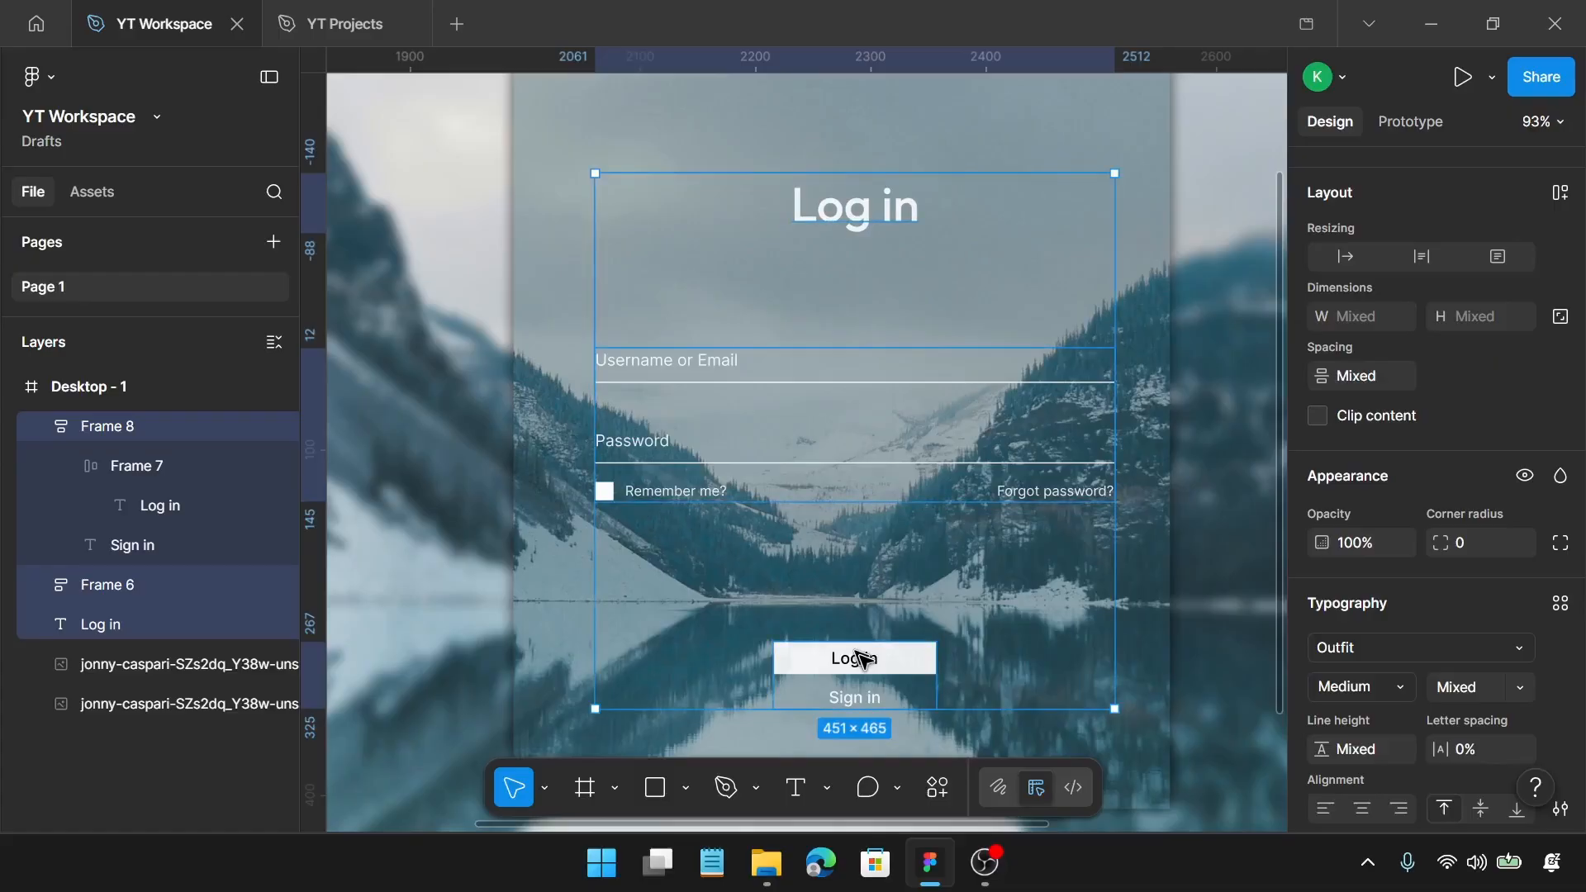
Step: Set the vertical spacing between the heading, fields and button group to 100, and centre them together on the tinted panel
scroll(1492, 345, "up", 5)
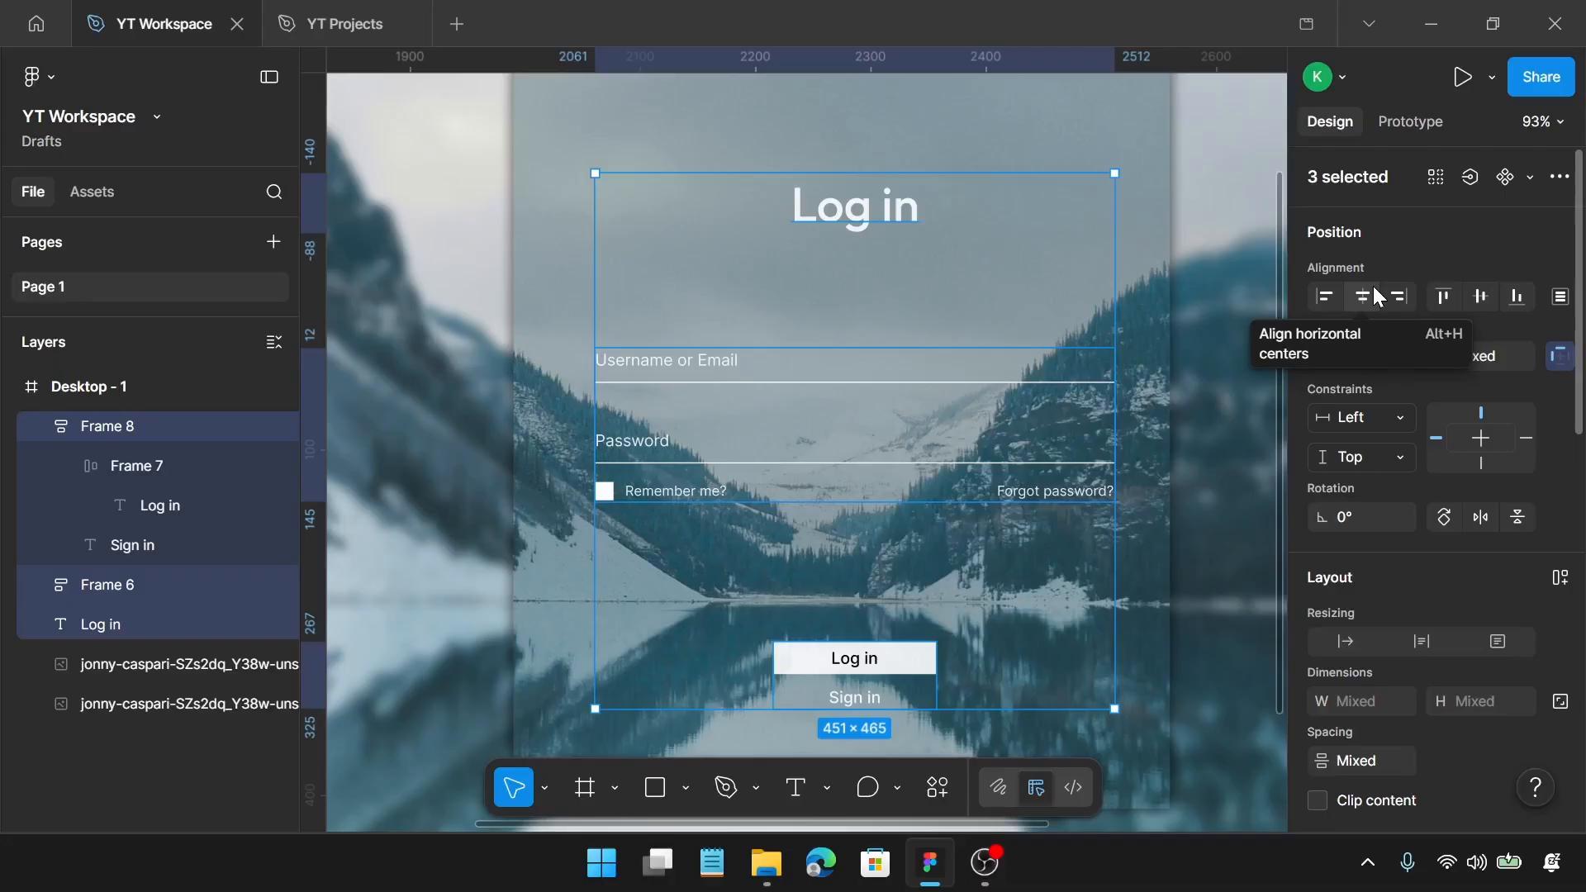
scroll(1338, 612, "down", 3)
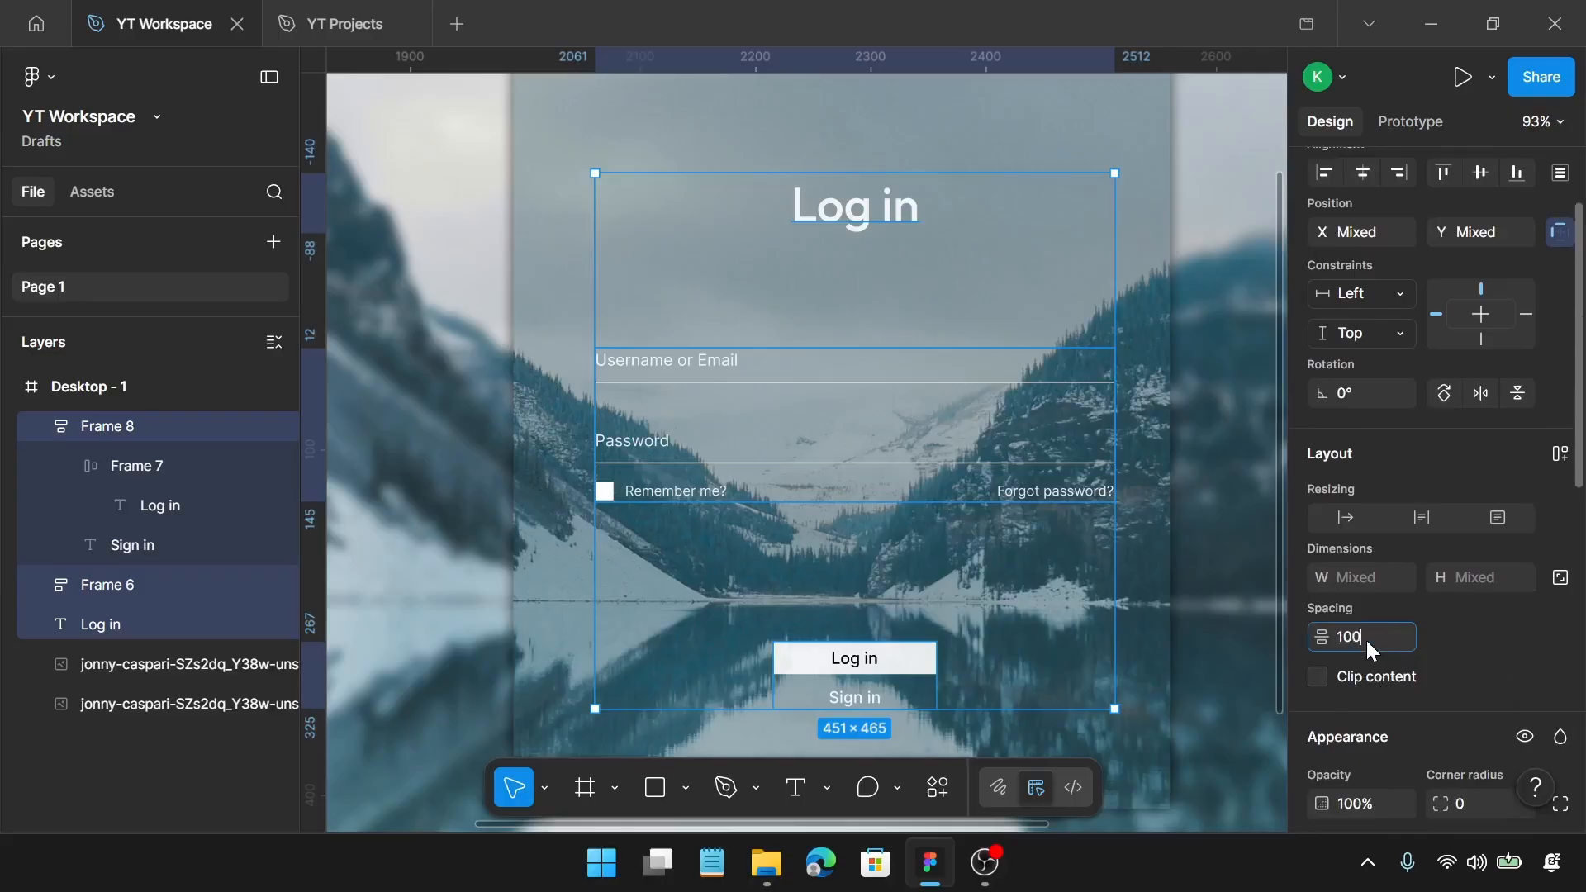
key("Return")
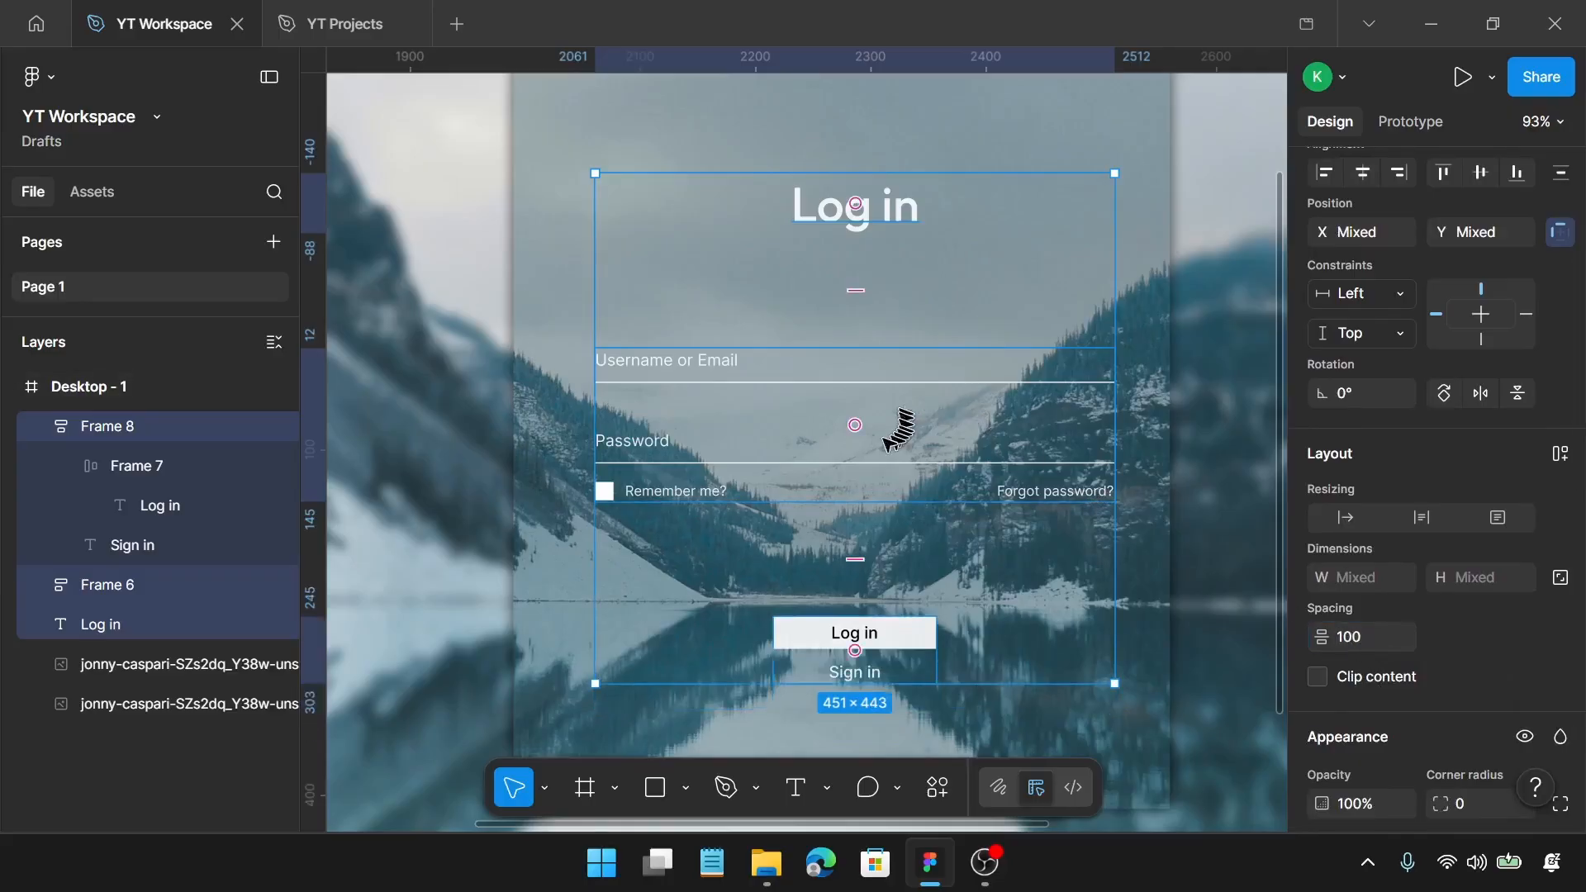
left_click_drag(721, 471, 709, 472)
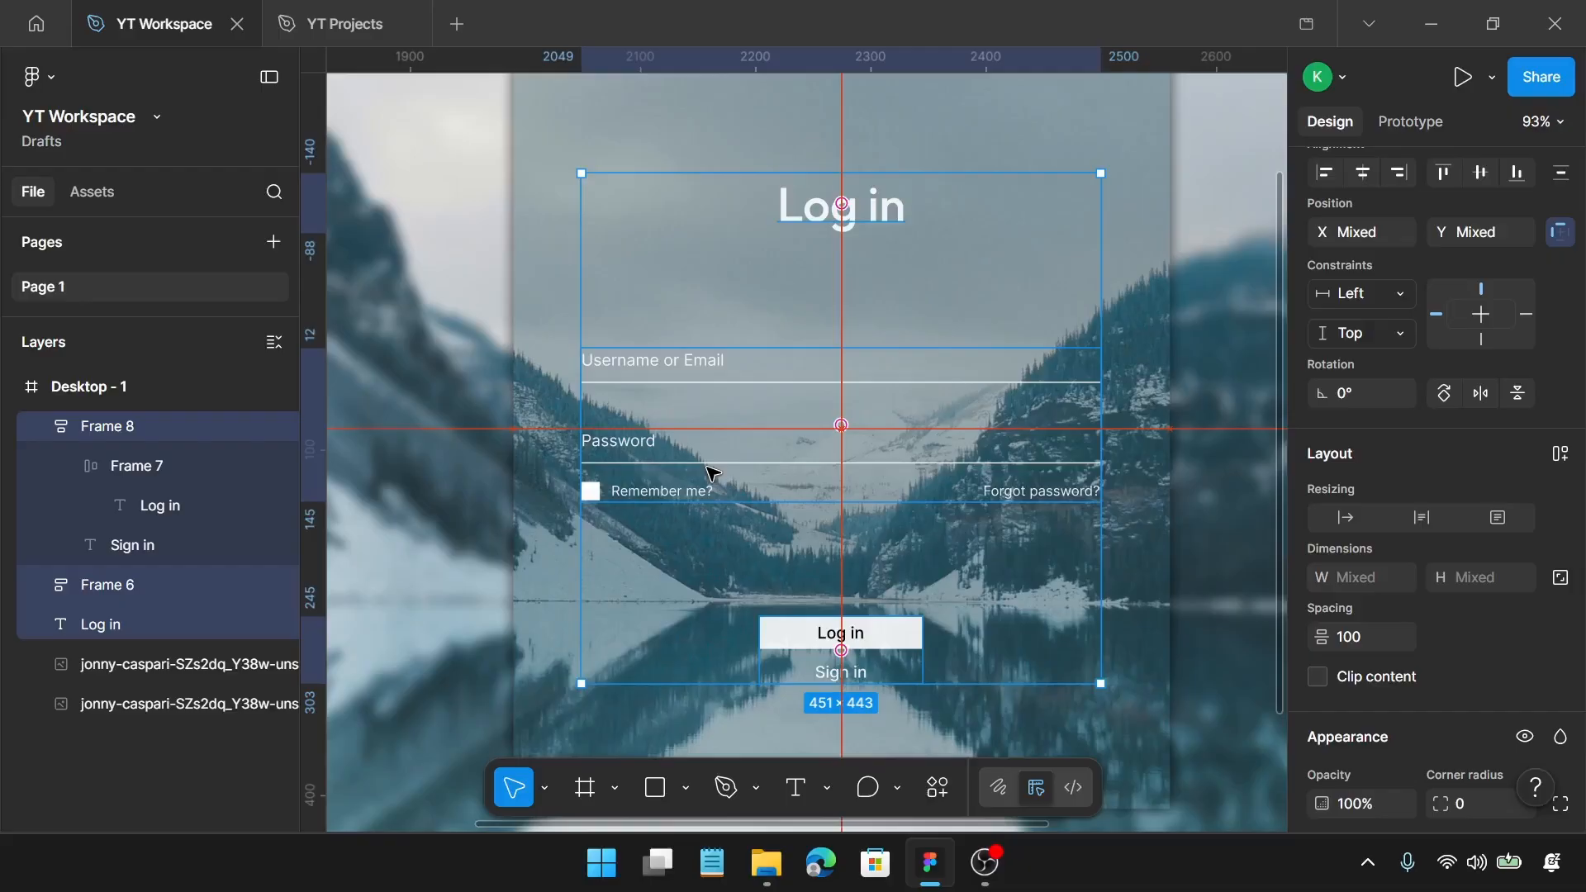
Step: Add the tinted panel image to the selection and wrap everything in one vertical auto layout frame
scroll(710, 470, "down", 3)
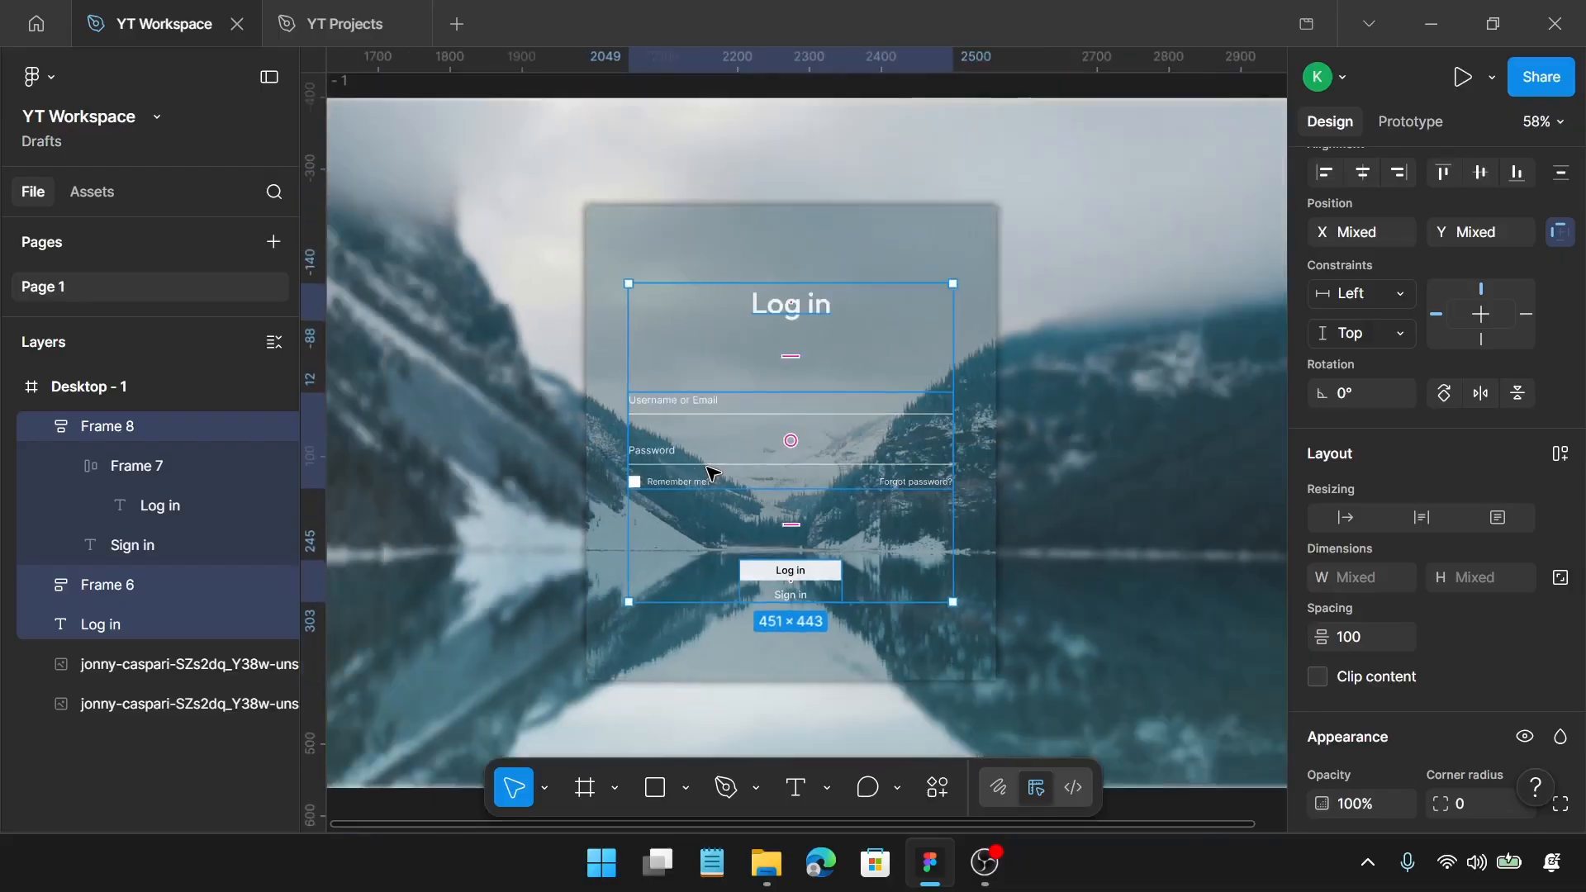
left_click(878, 240, "shift")
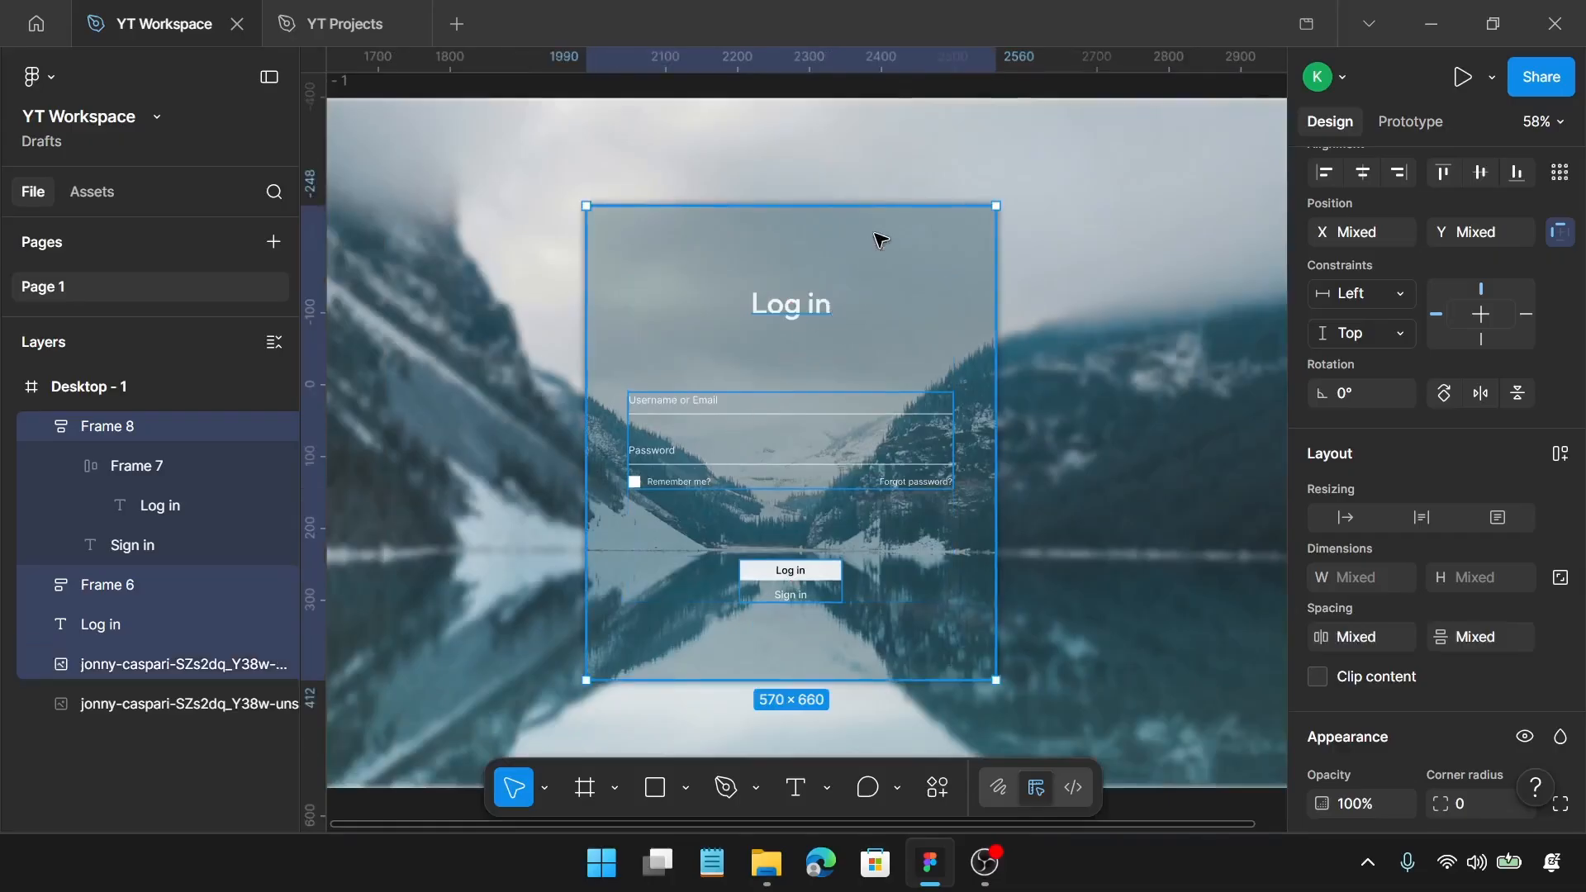
key("shift+a")
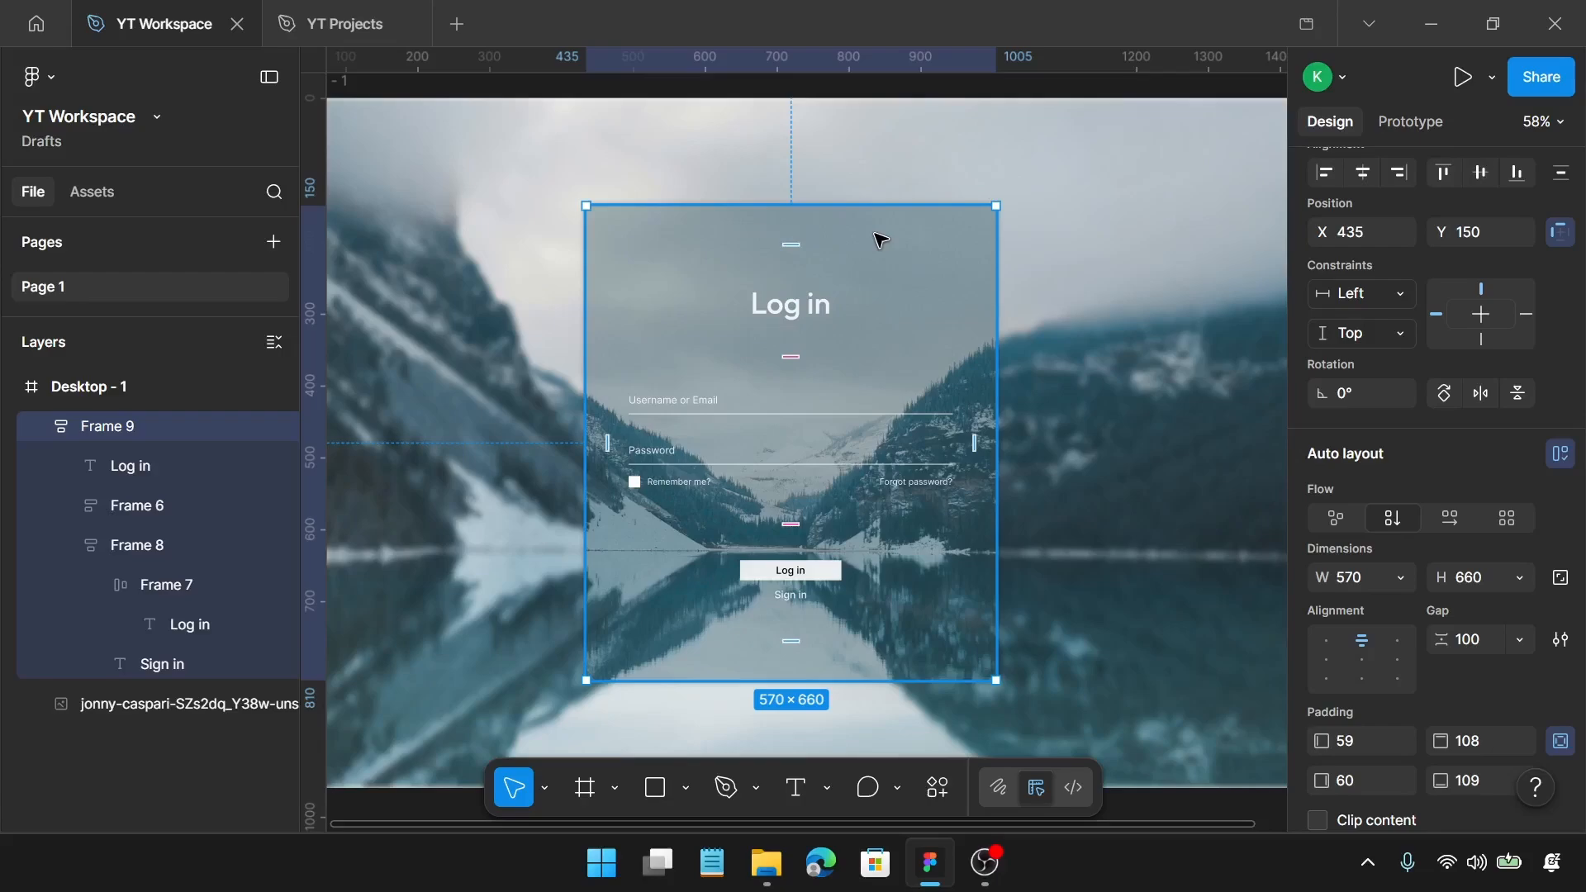
scroll(880, 239, "down", 4)
left_click(1188, 273)
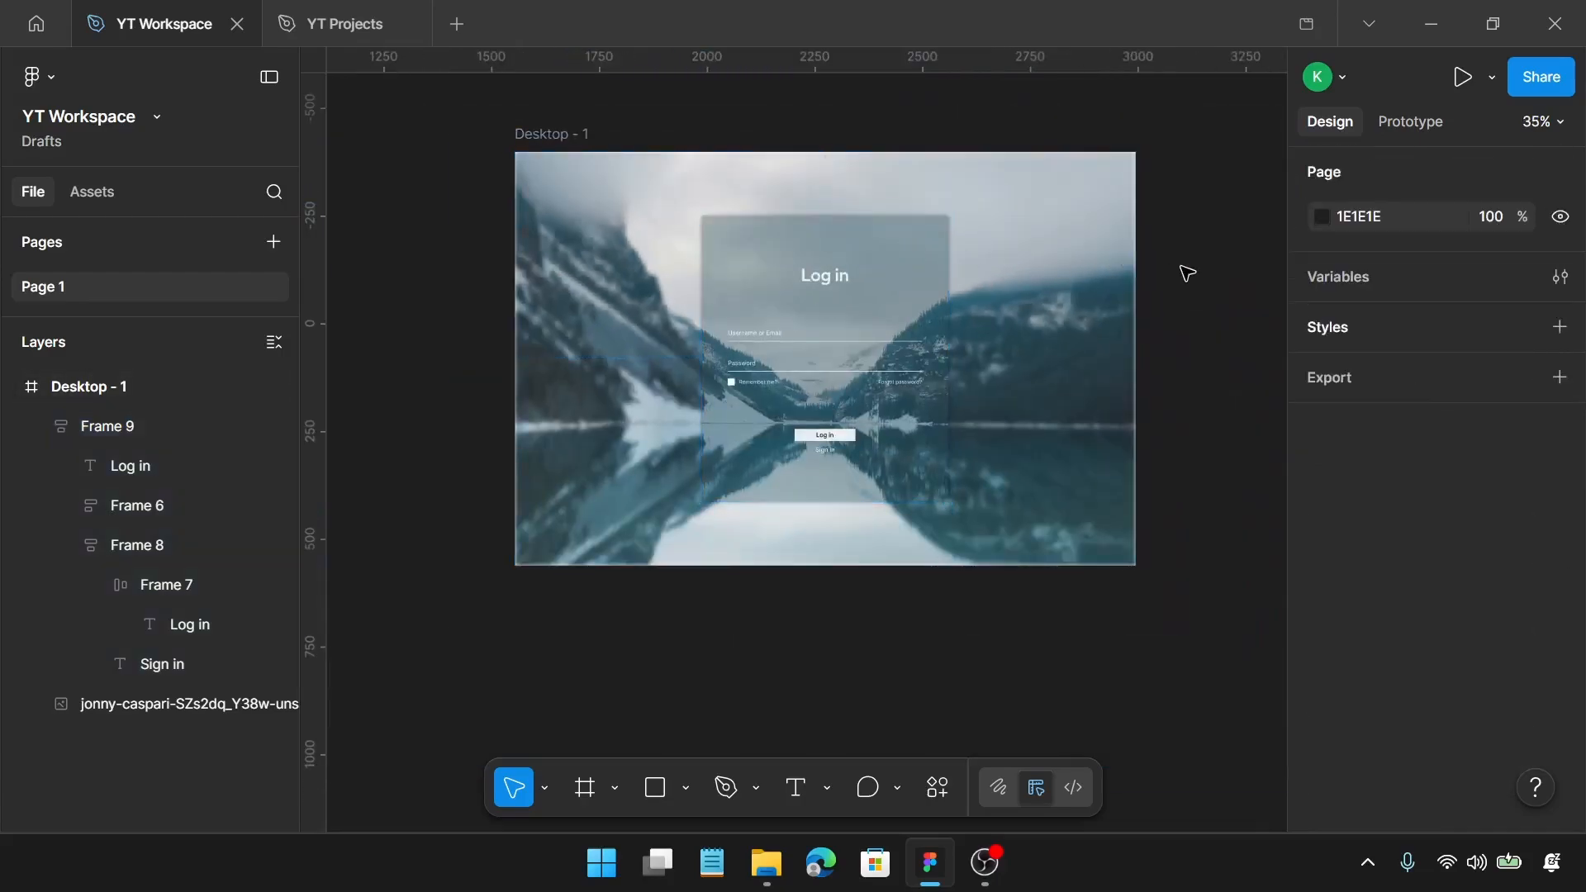
Step: Preview the login page as a prototype, scaled so the whole design fits, in full screen
scroll(1187, 273, "up", 1)
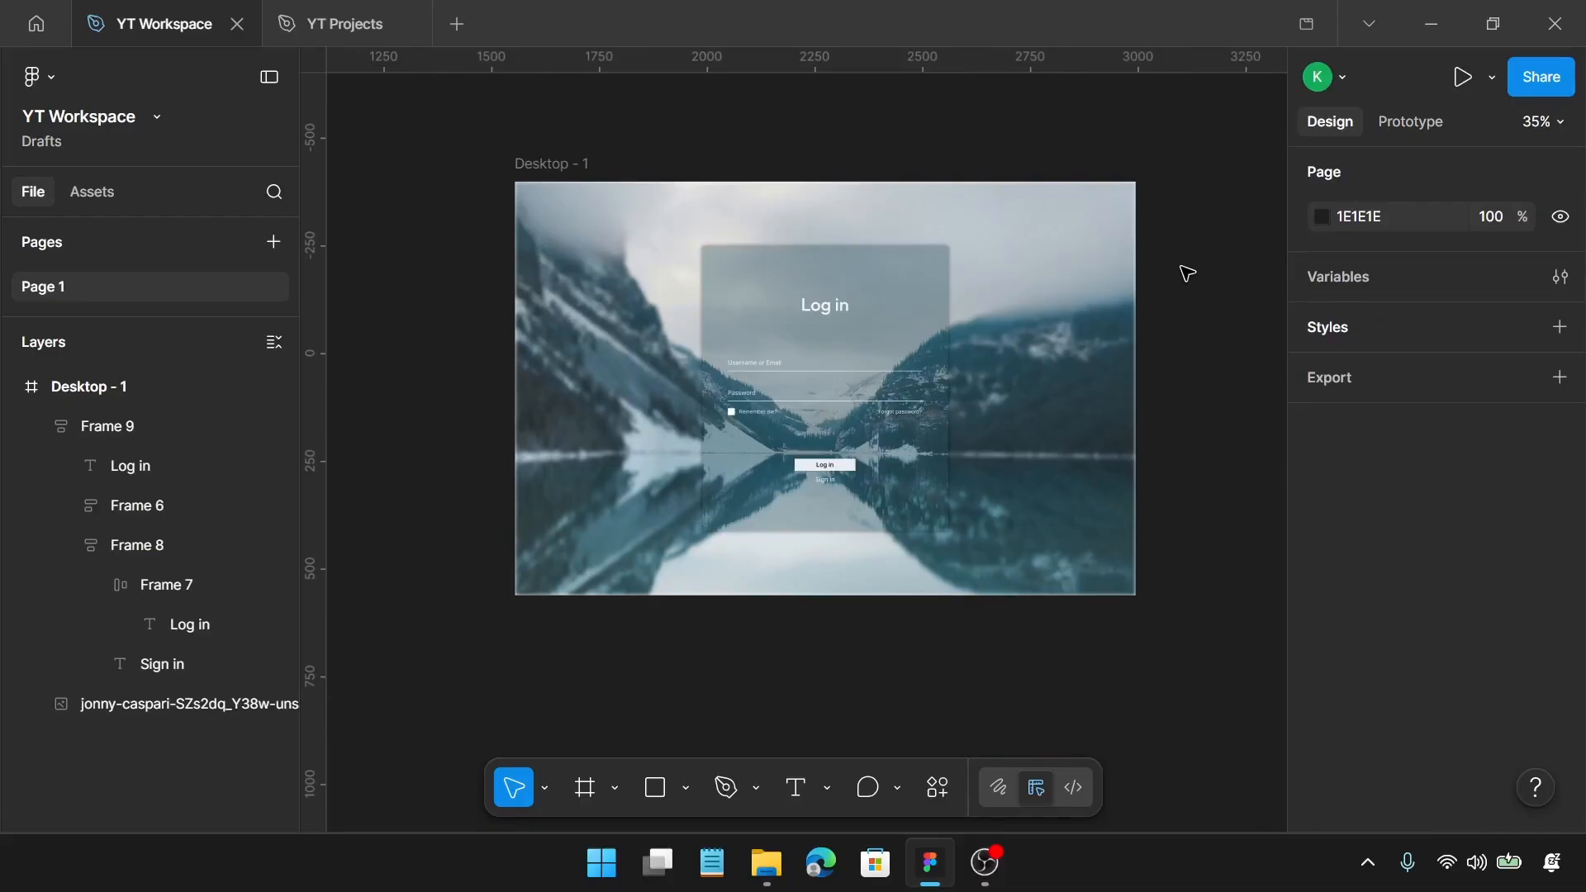
left_click(1462, 76)
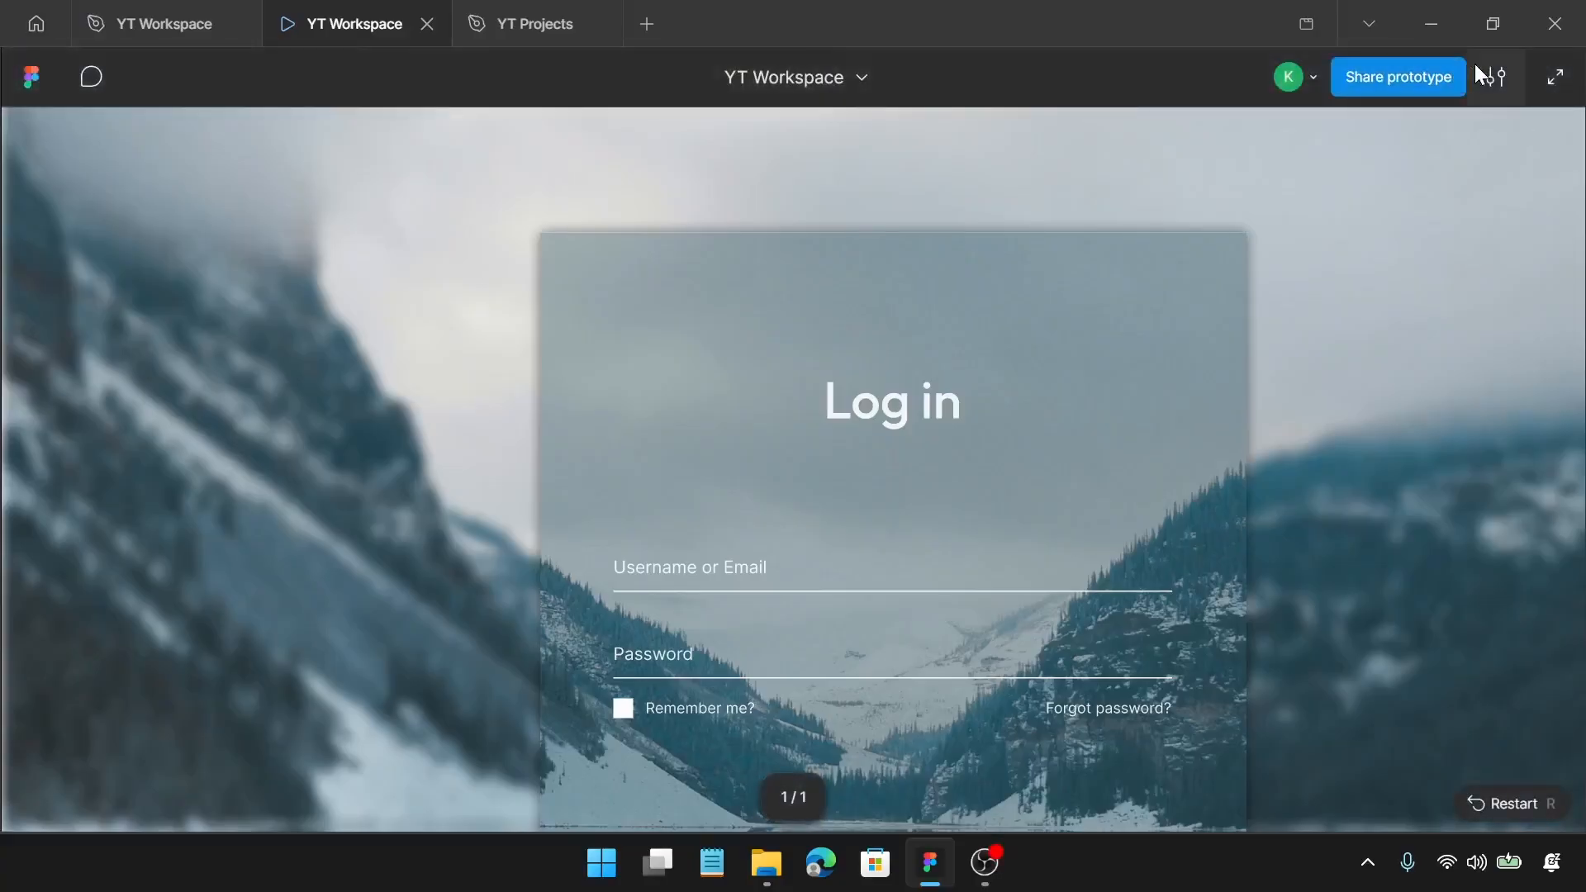
left_click(1495, 77)
left_click(1399, 323)
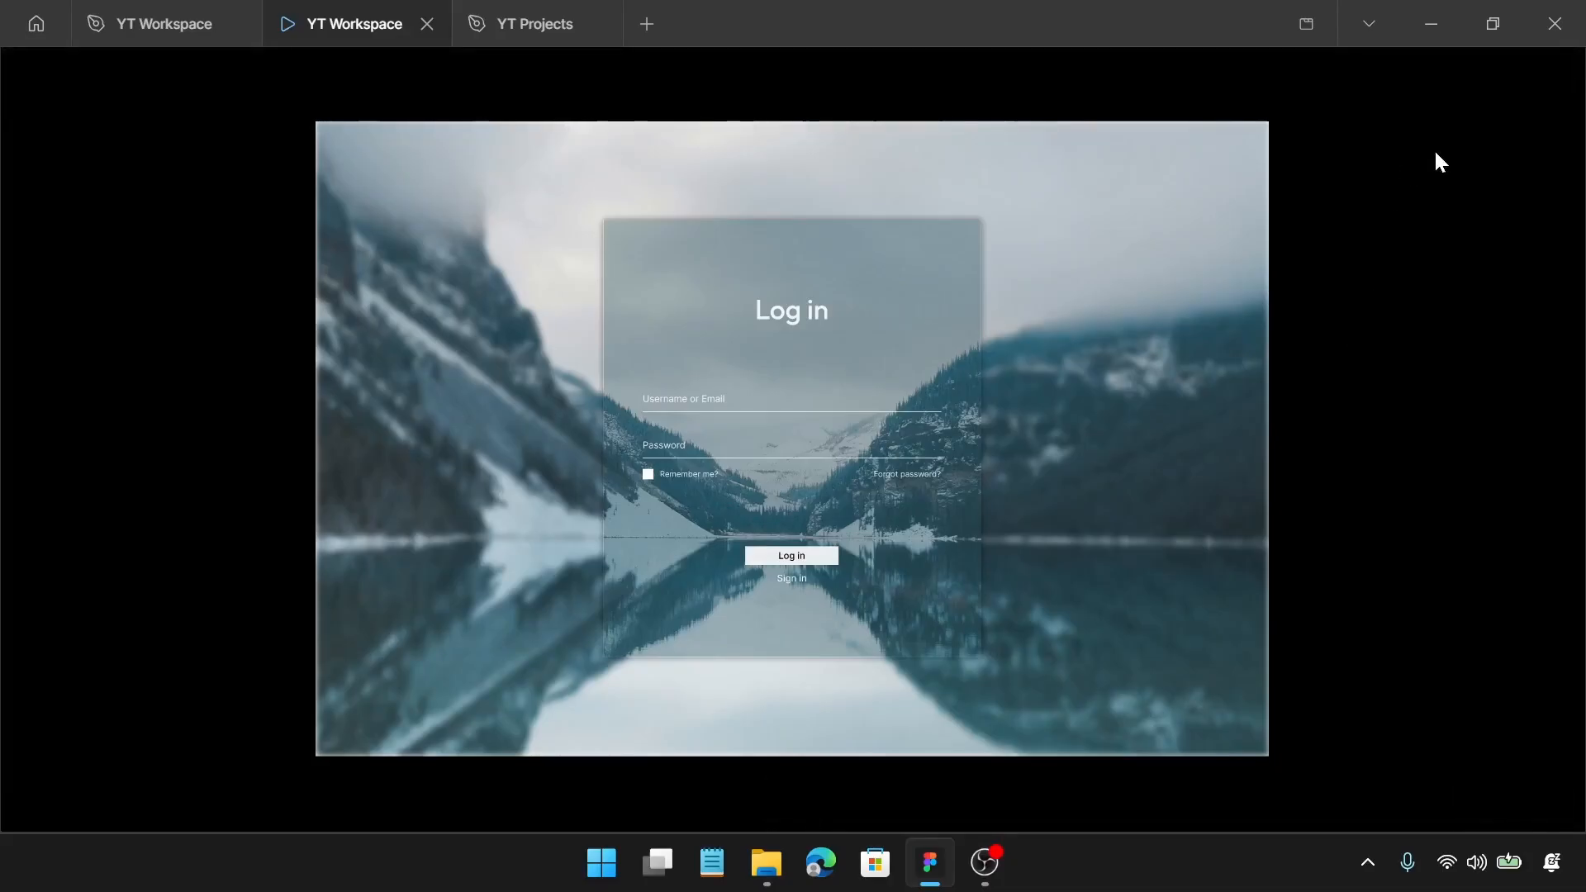
key("f")
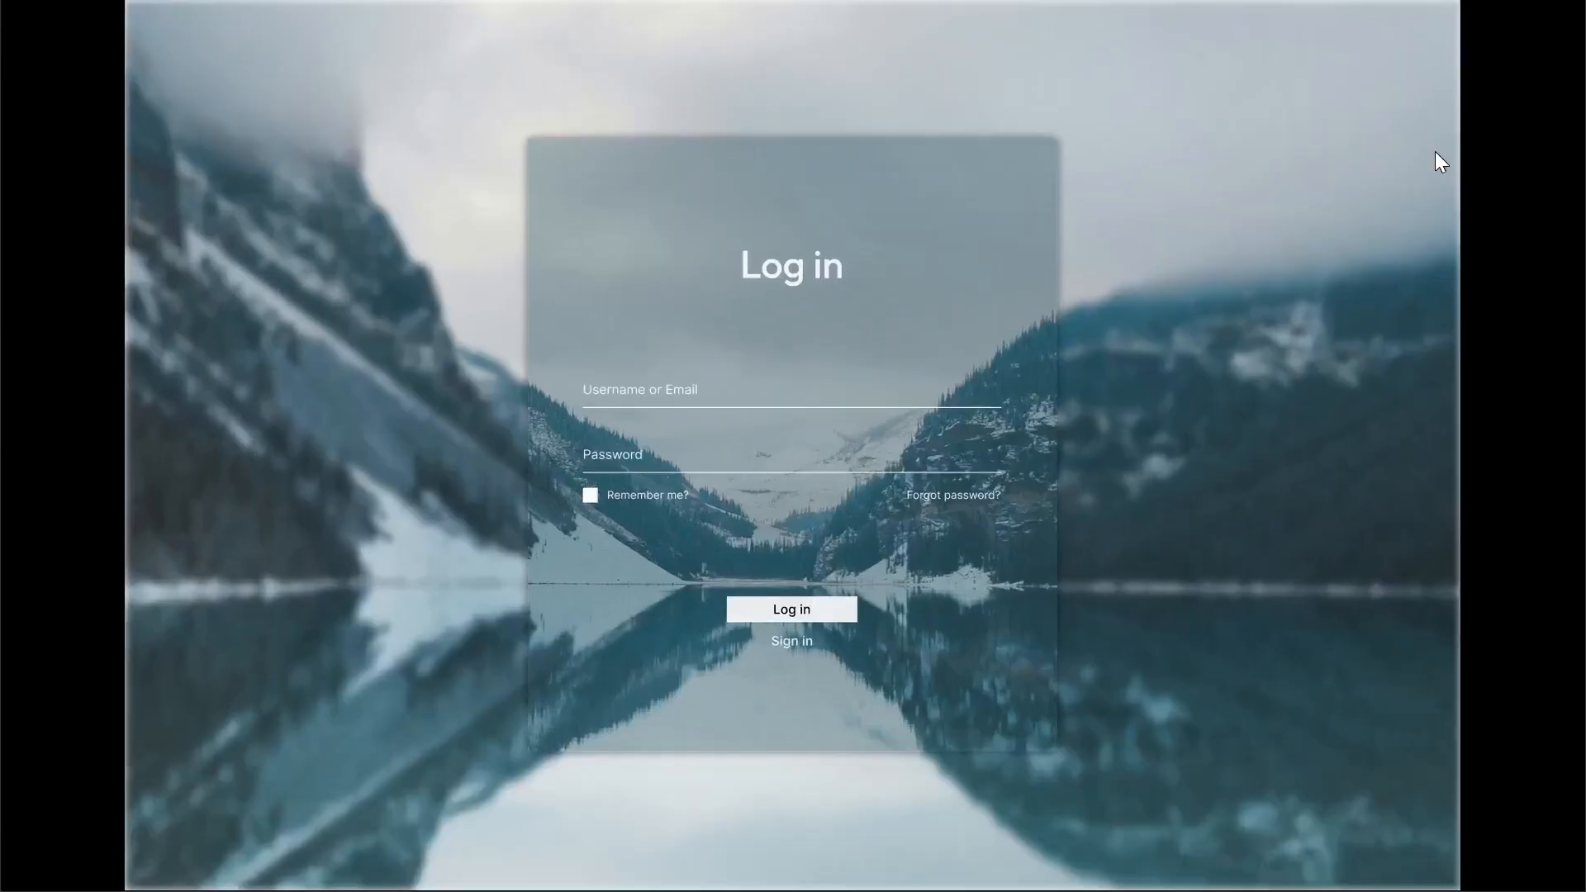